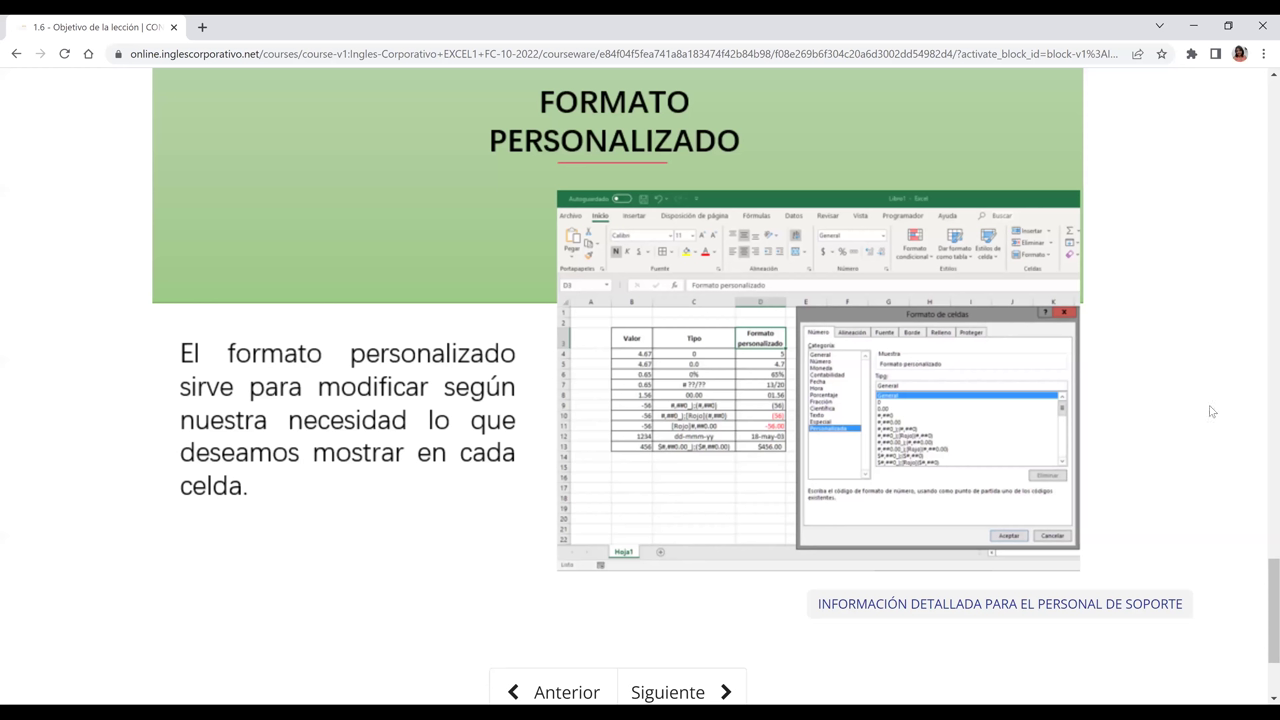
- Go to lesson 1.7, Formatos propios y personalizados de Excel, and open its embedded video on YouTube
scroll(1210, 411, "down", 2)
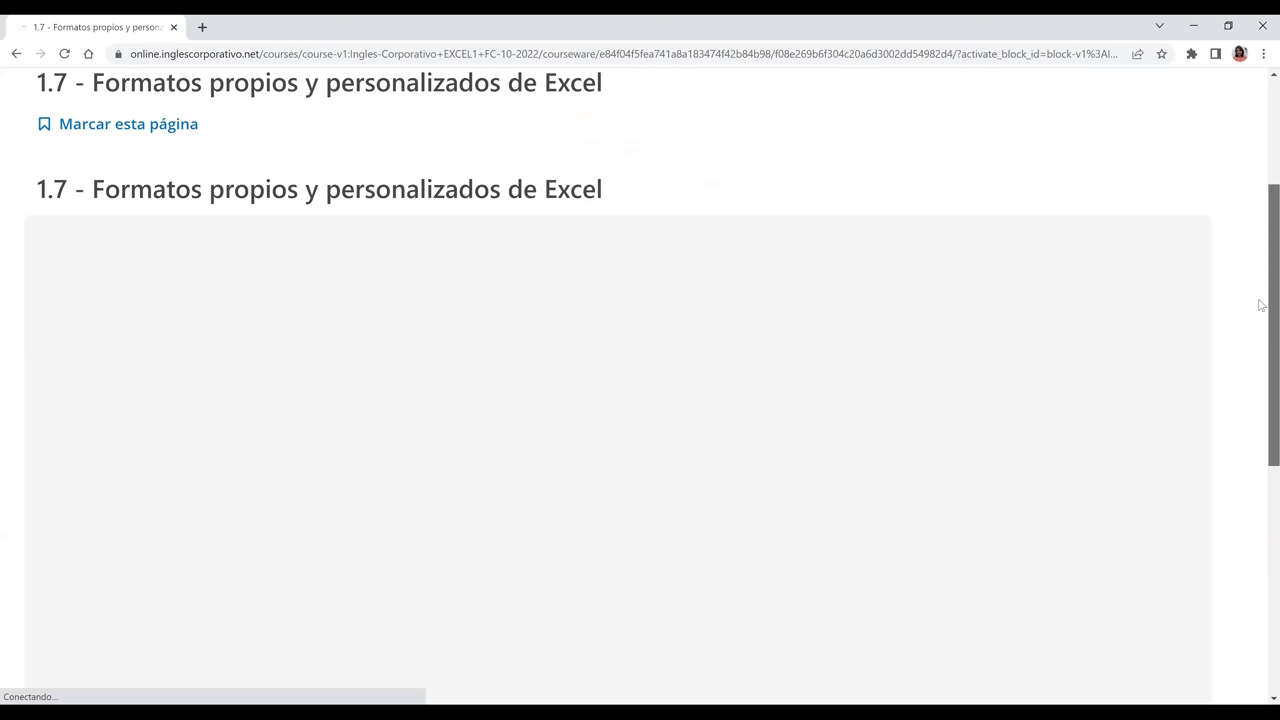
scroll(1261, 305, "down", 1)
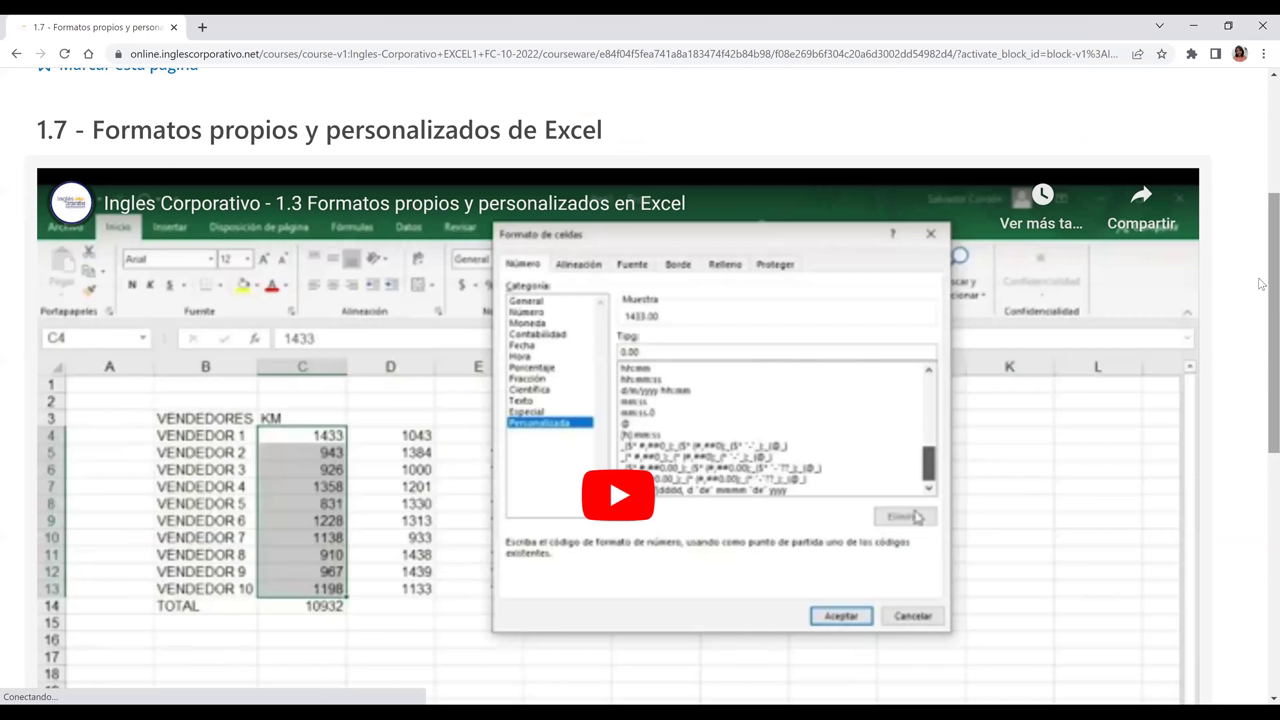
scroll(1262, 276, "down", 2)
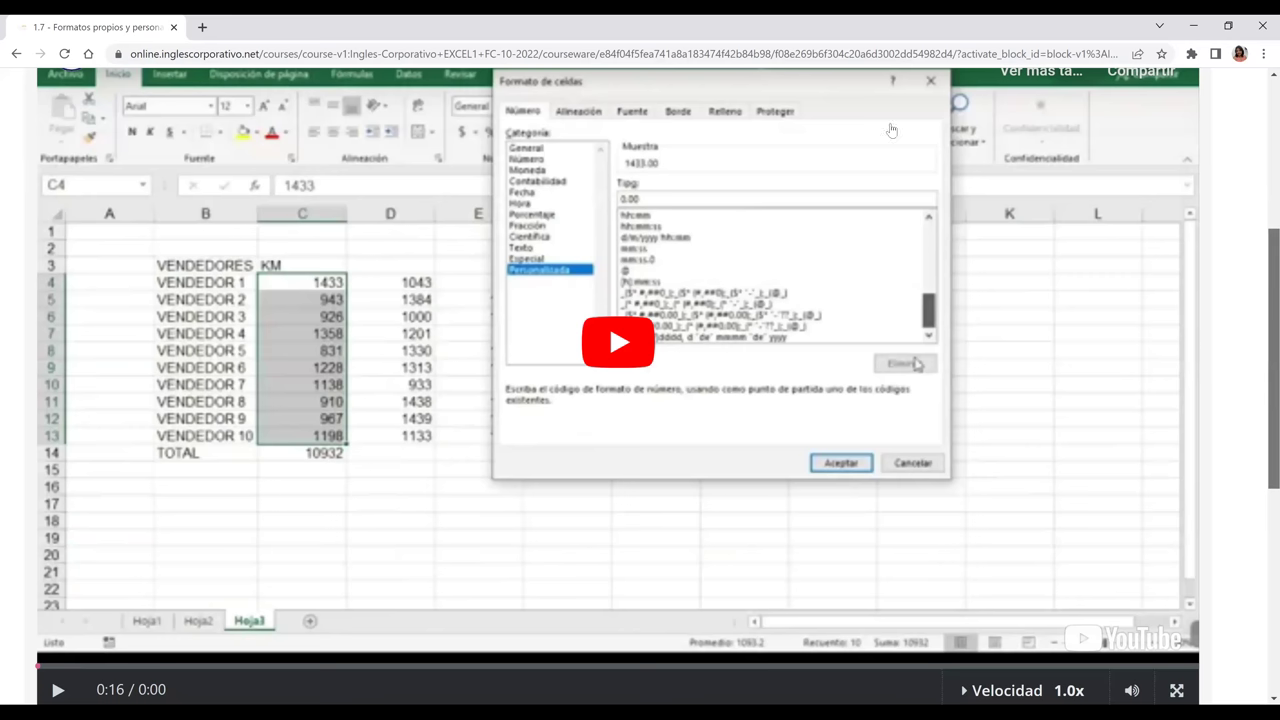
scroll(485, 196, "down", 1)
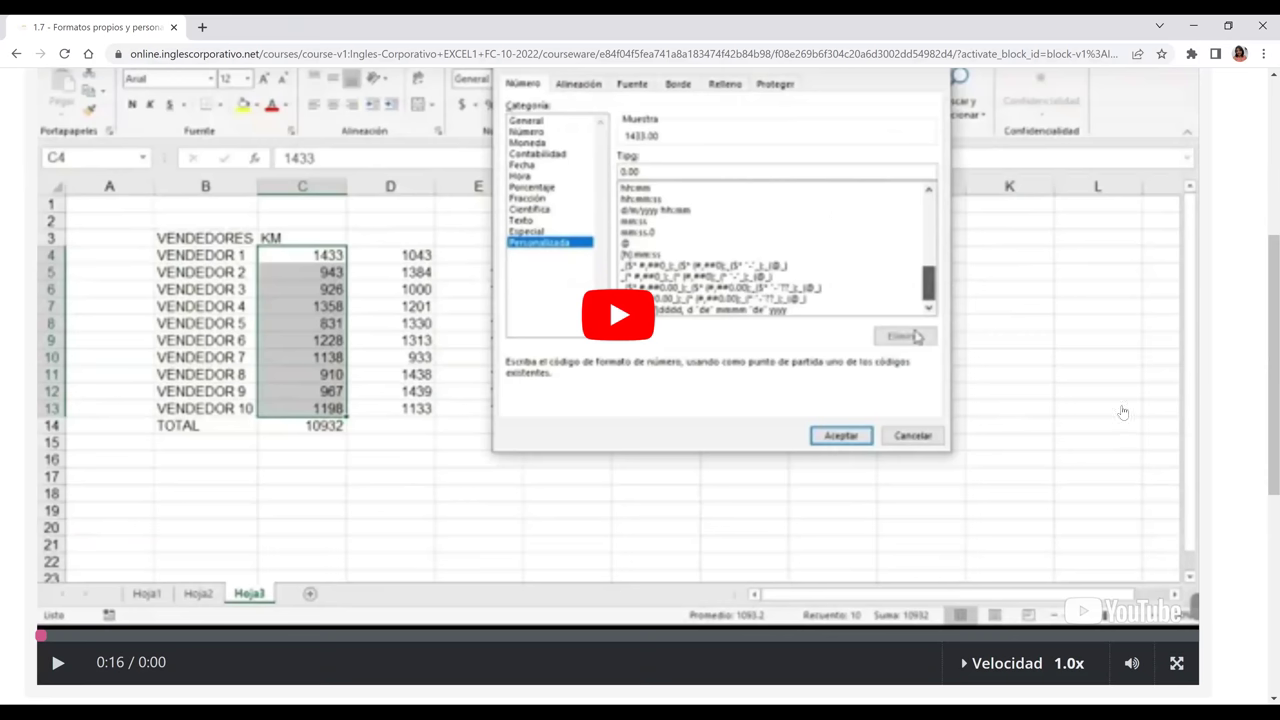
left_click(1114, 619)
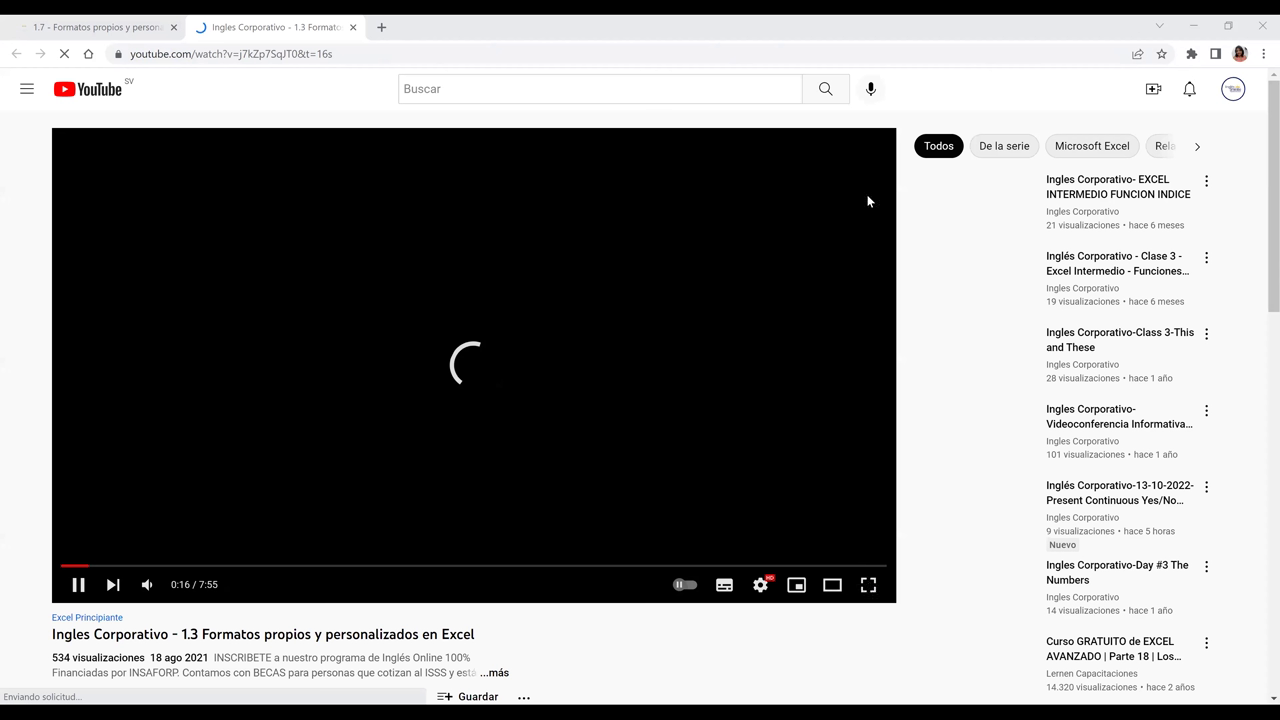
- Show the lesson video in full screen and play it from the beginning
key("f")
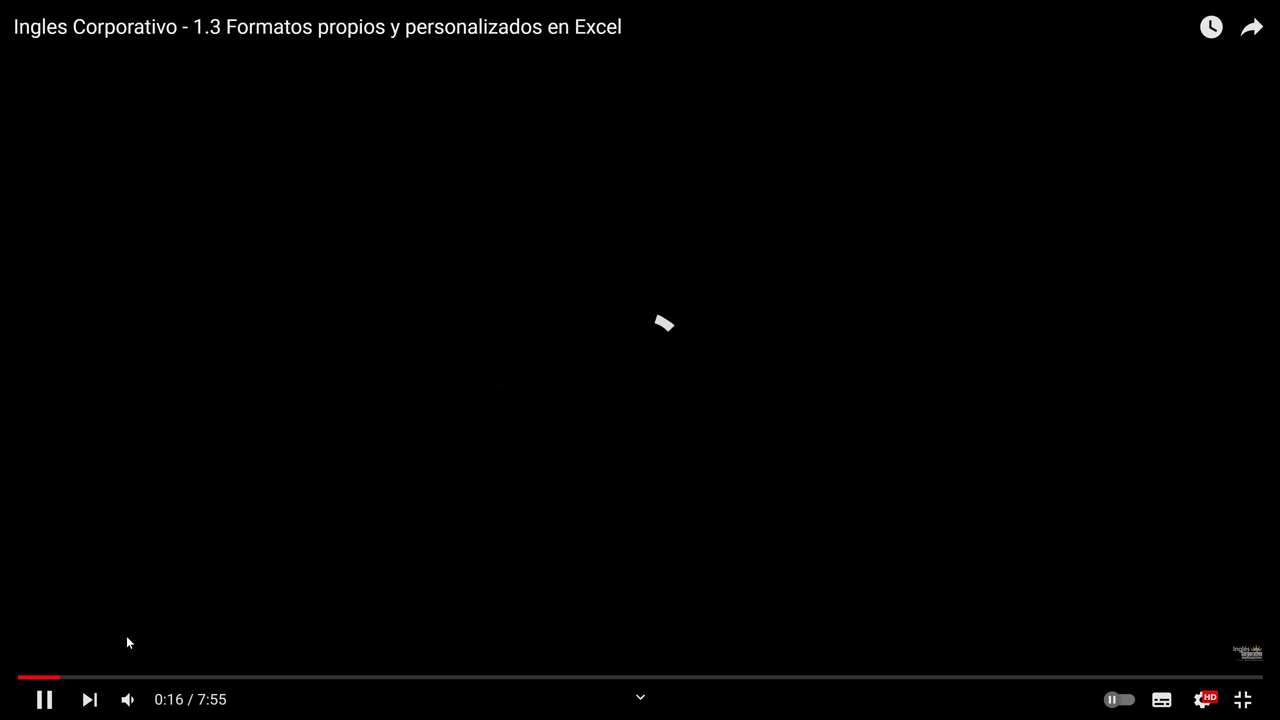
left_click(44, 699)
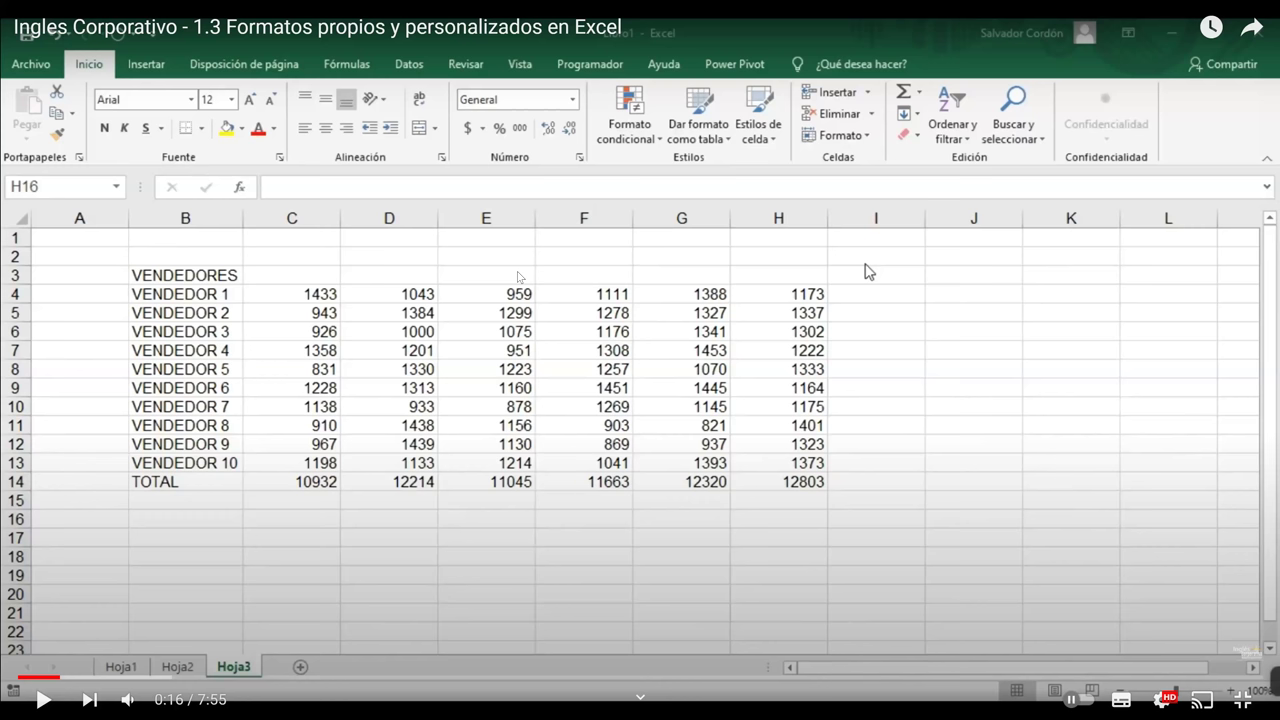
left_click(43, 700)
left_click(20, 680)
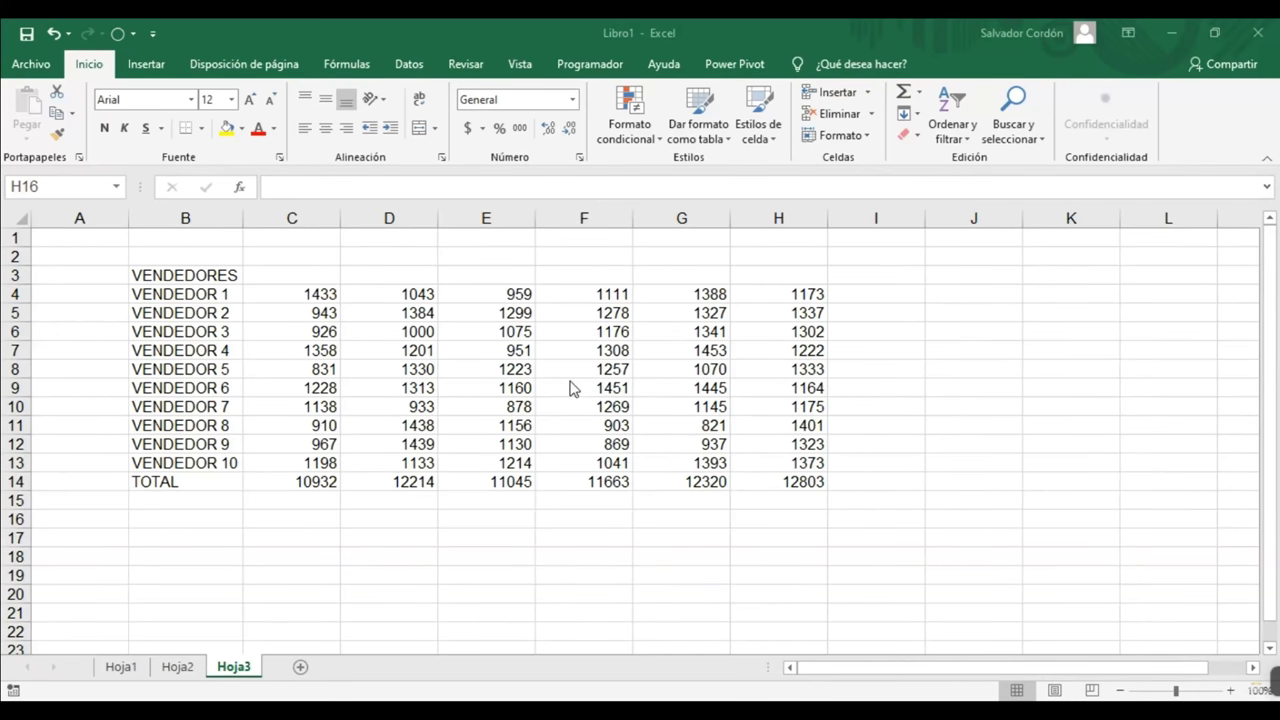
- Enter the heading KM in cell C3, above the first column of seller values
left_click(291, 275)
type("KM")
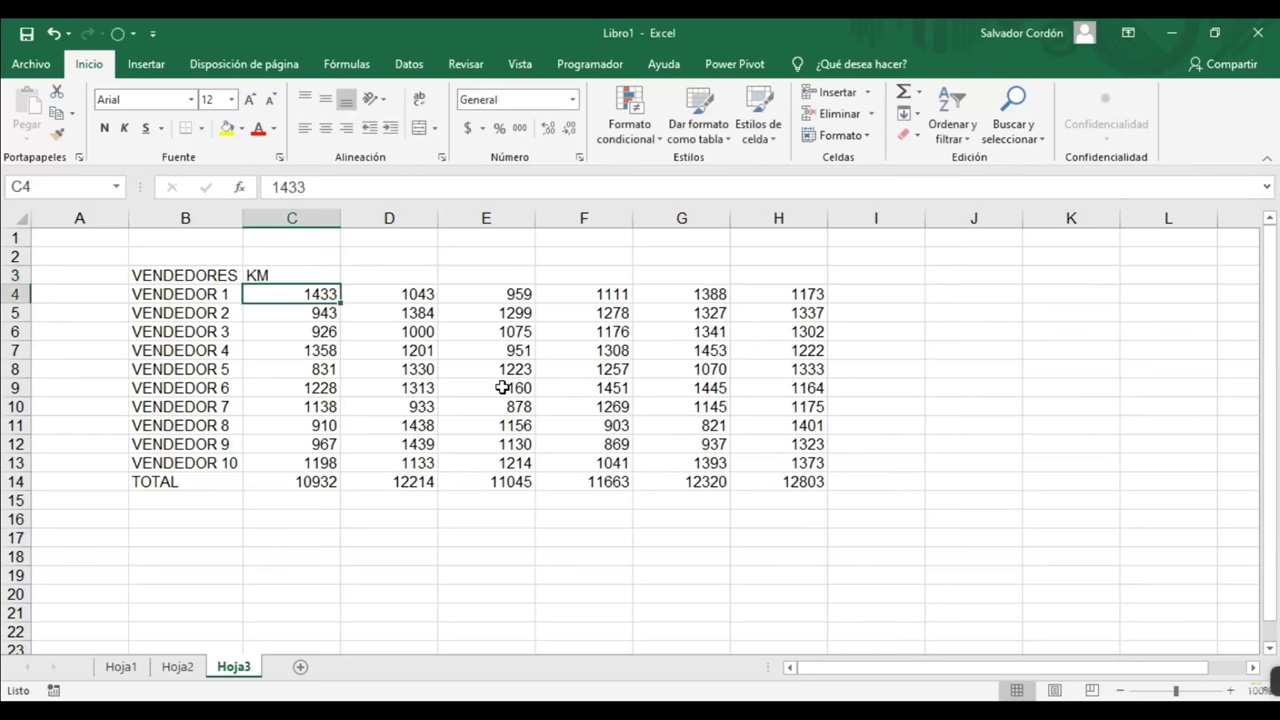
double_click(317, 274)
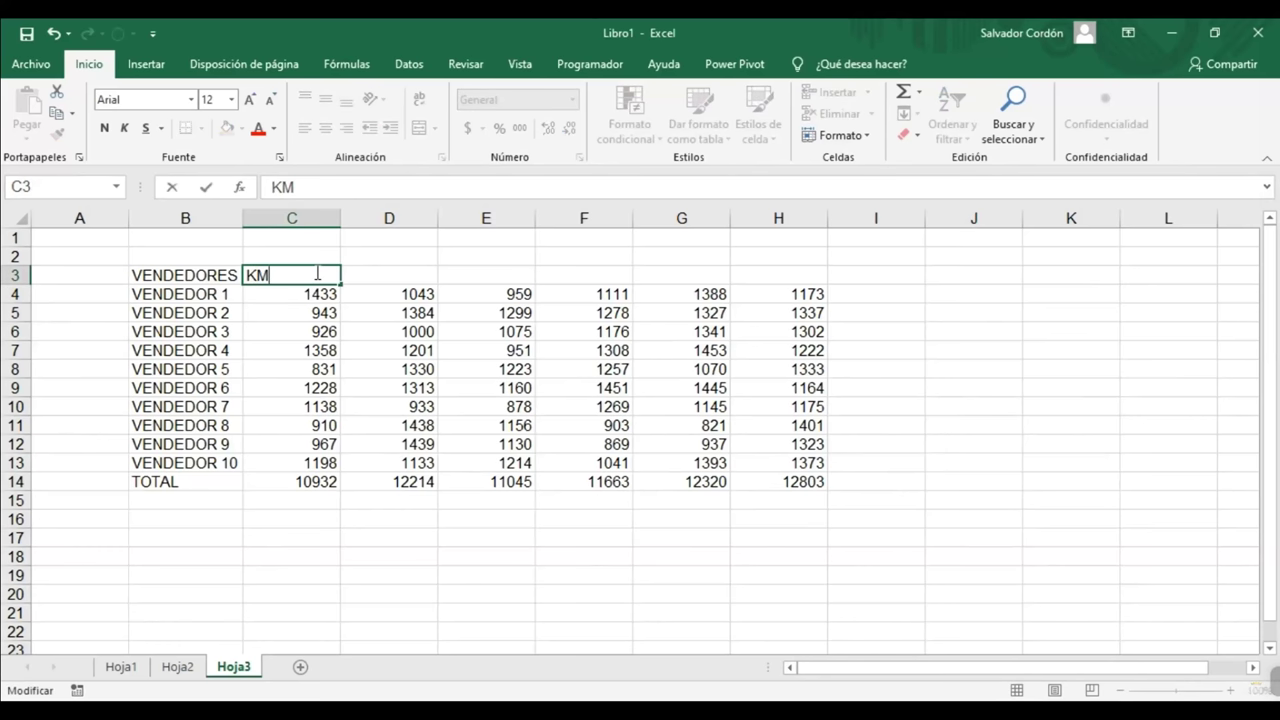
left_click_drag(315, 292, 315, 462)
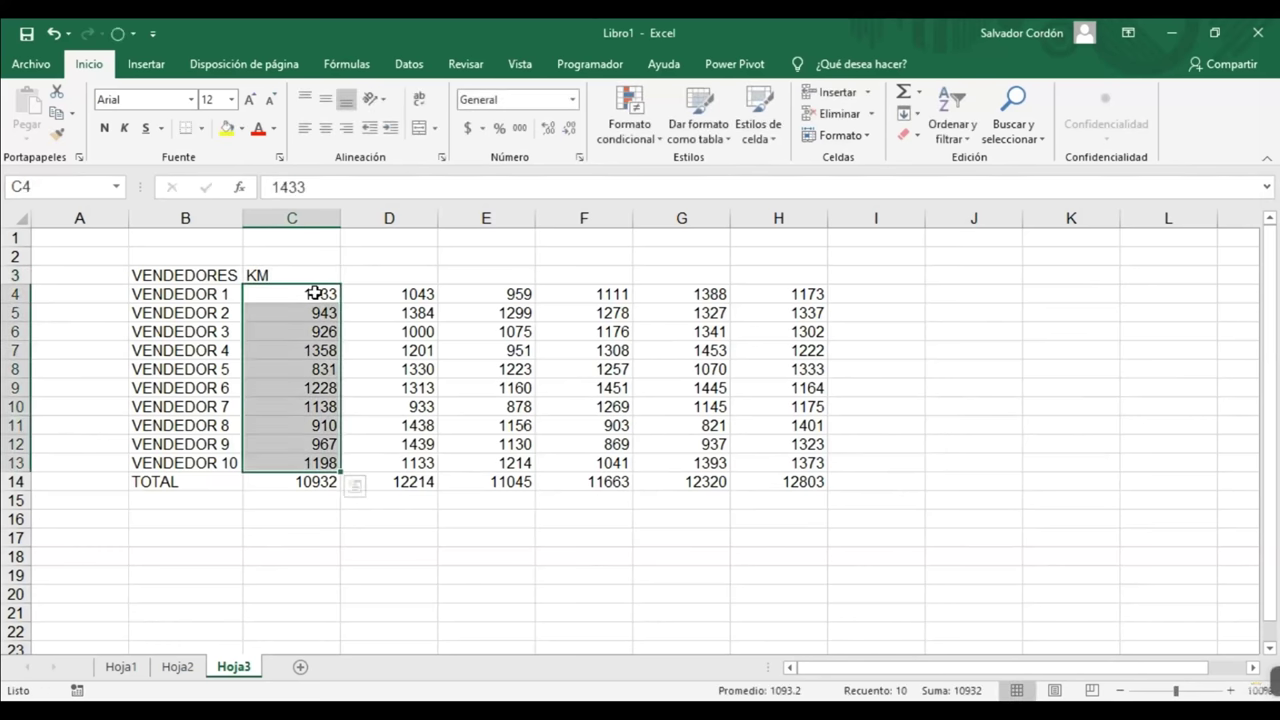
- Change the VENDEDOR 1 value in C4 to 1433 KM and clear the totals in C14:H14
double_click(315, 292)
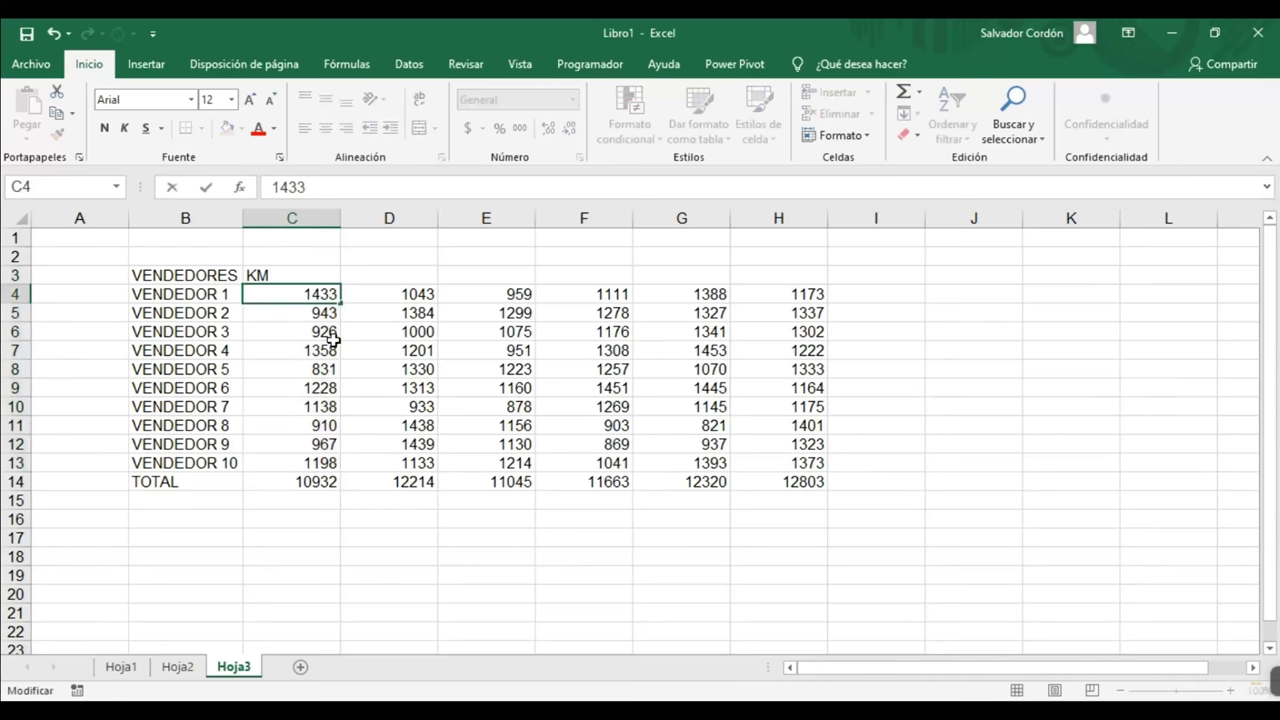
type("KM")
key("Return")
left_click_drag(300, 481, 790, 481)
key("Delete")
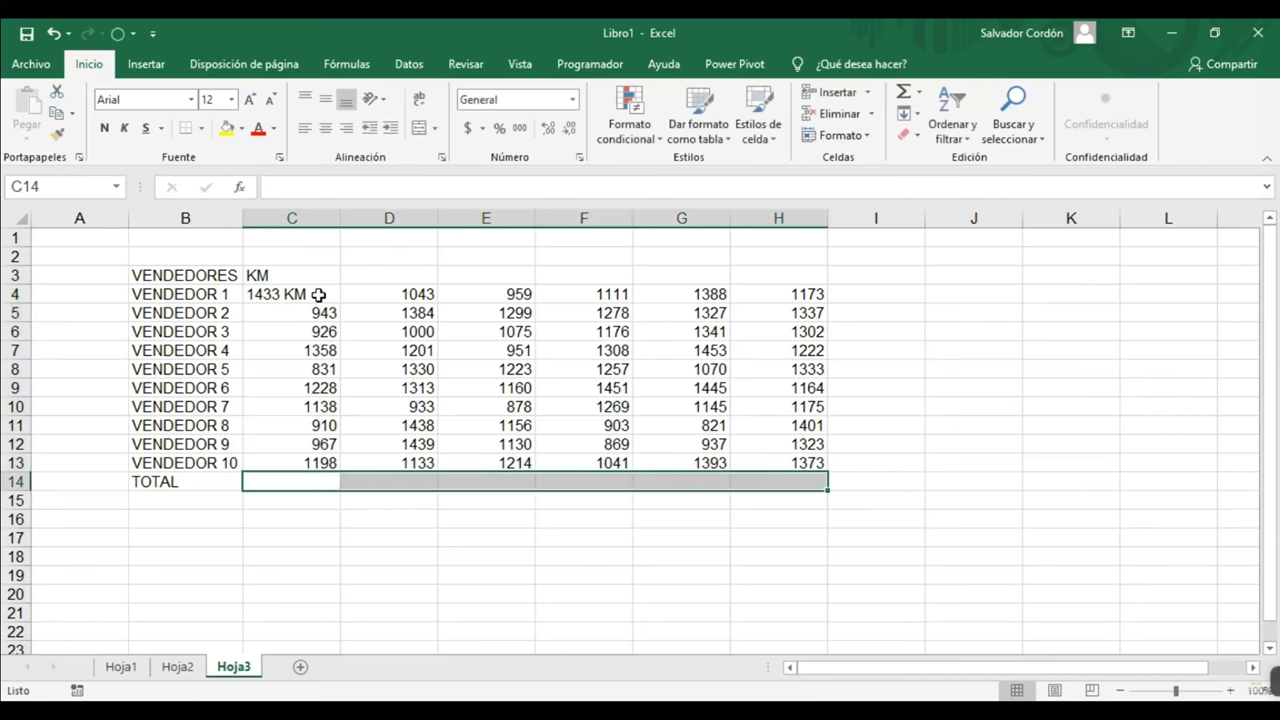
- Change the VENDEDOR 2 value in C5 to 943 KM
double_click(338, 306)
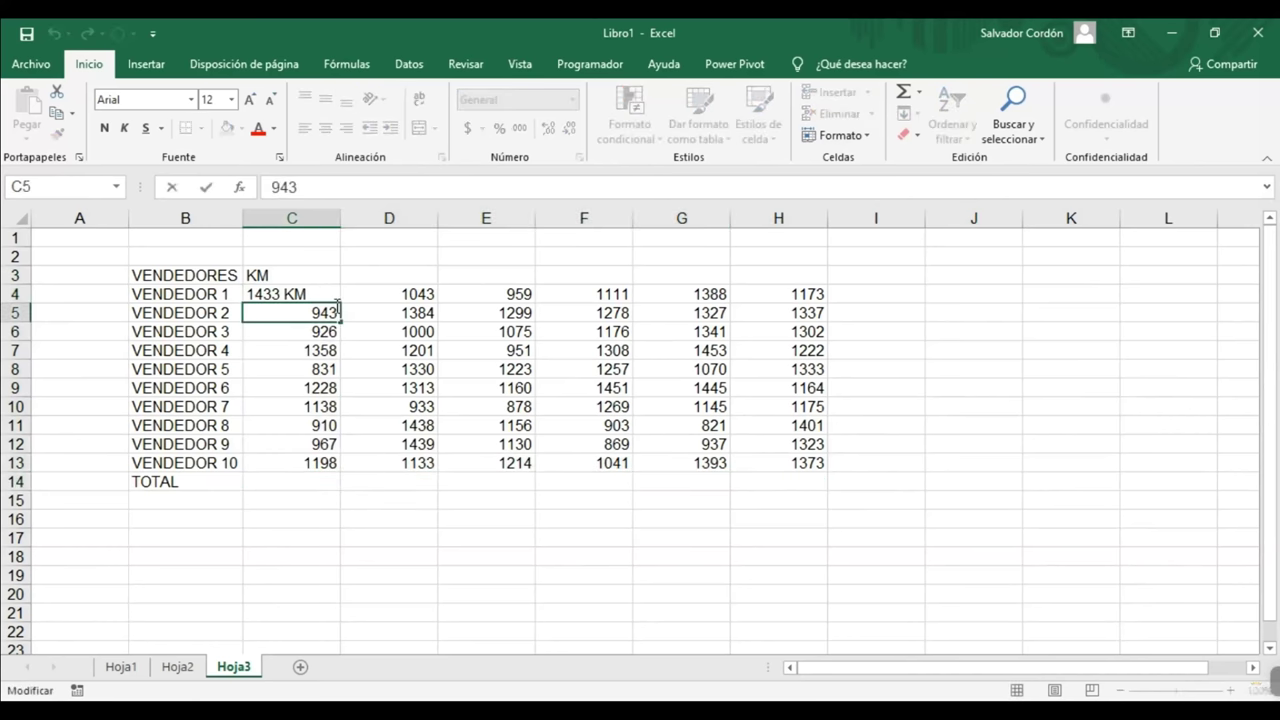
type("KM")
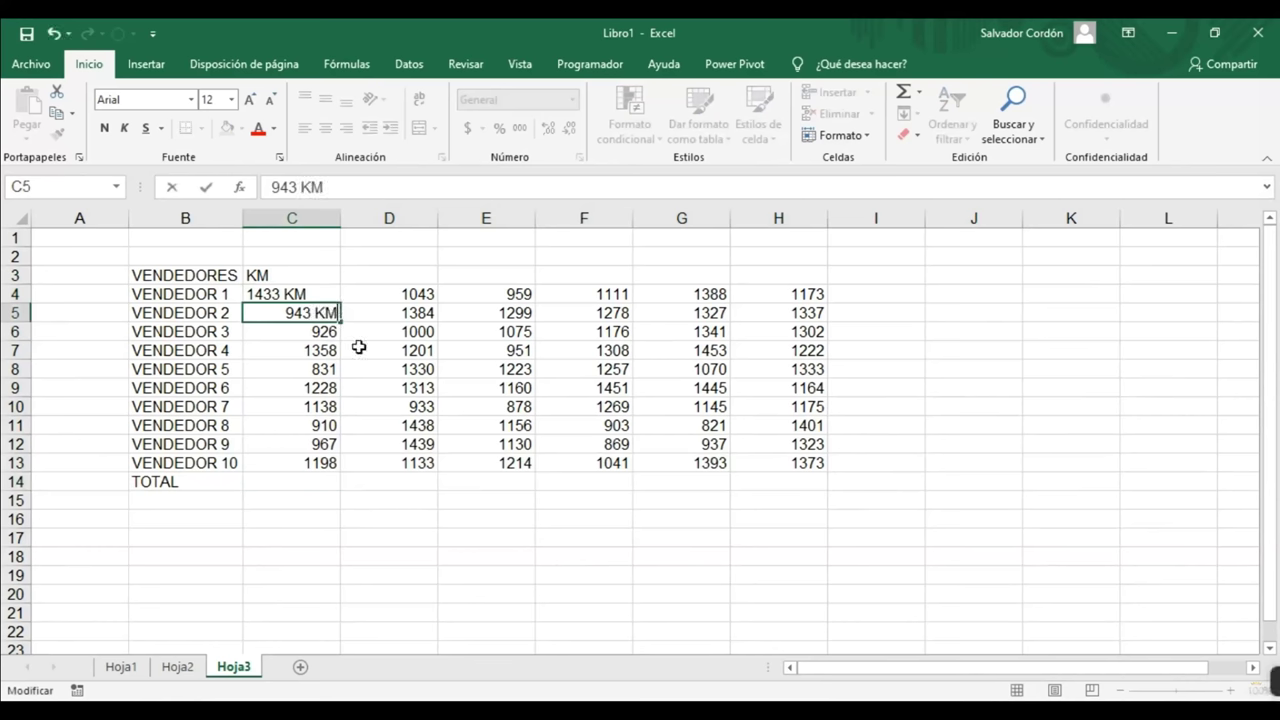
key("Return")
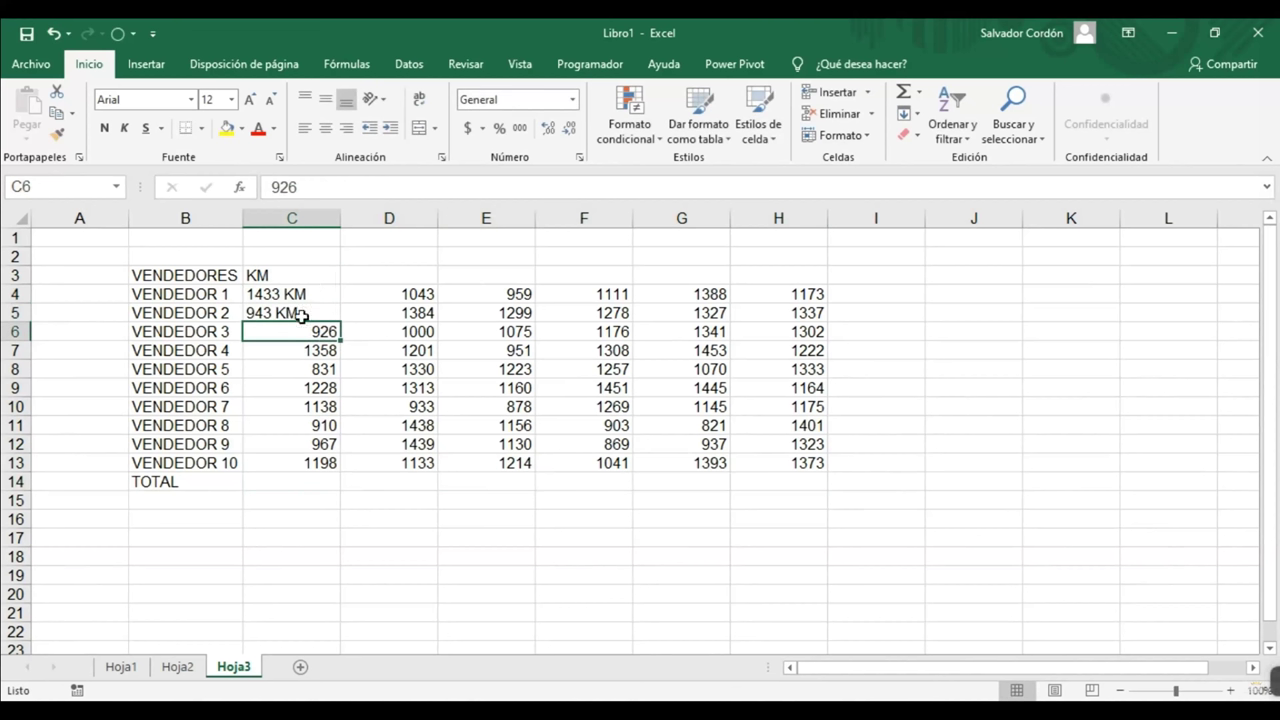
left_click(319, 311)
left_click(335, 295)
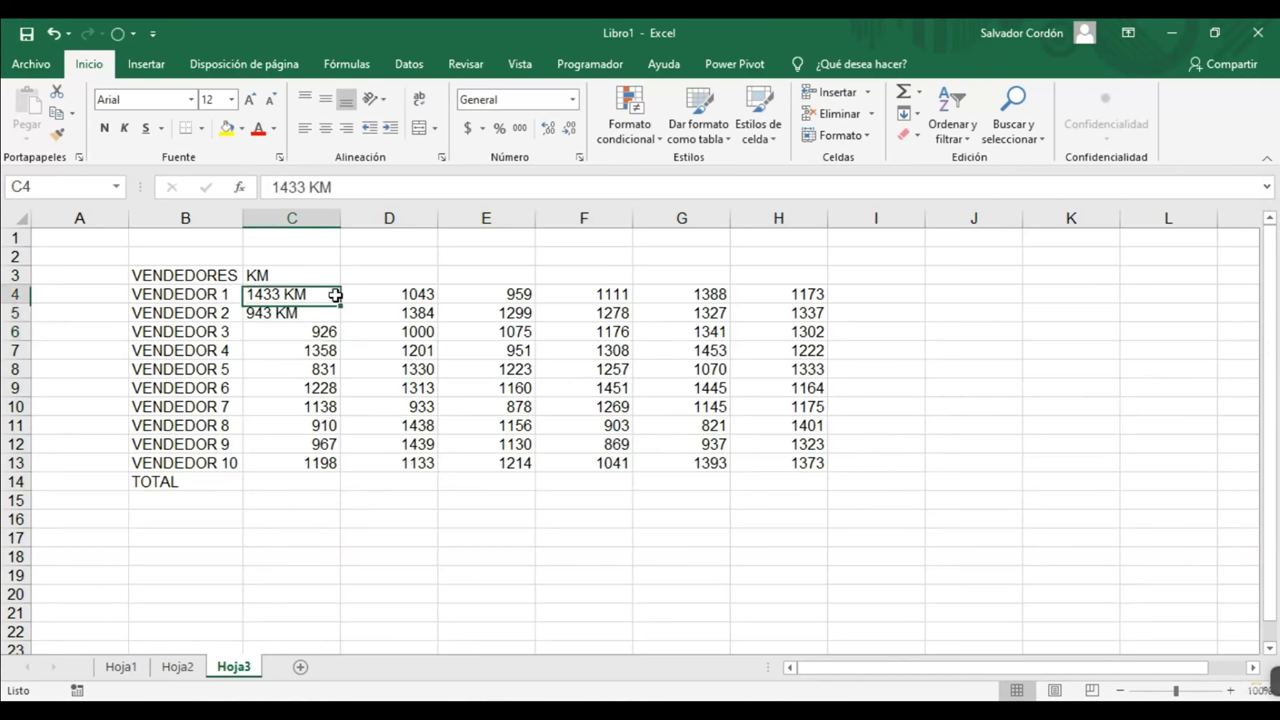
left_click_drag(335, 295, 320, 463)
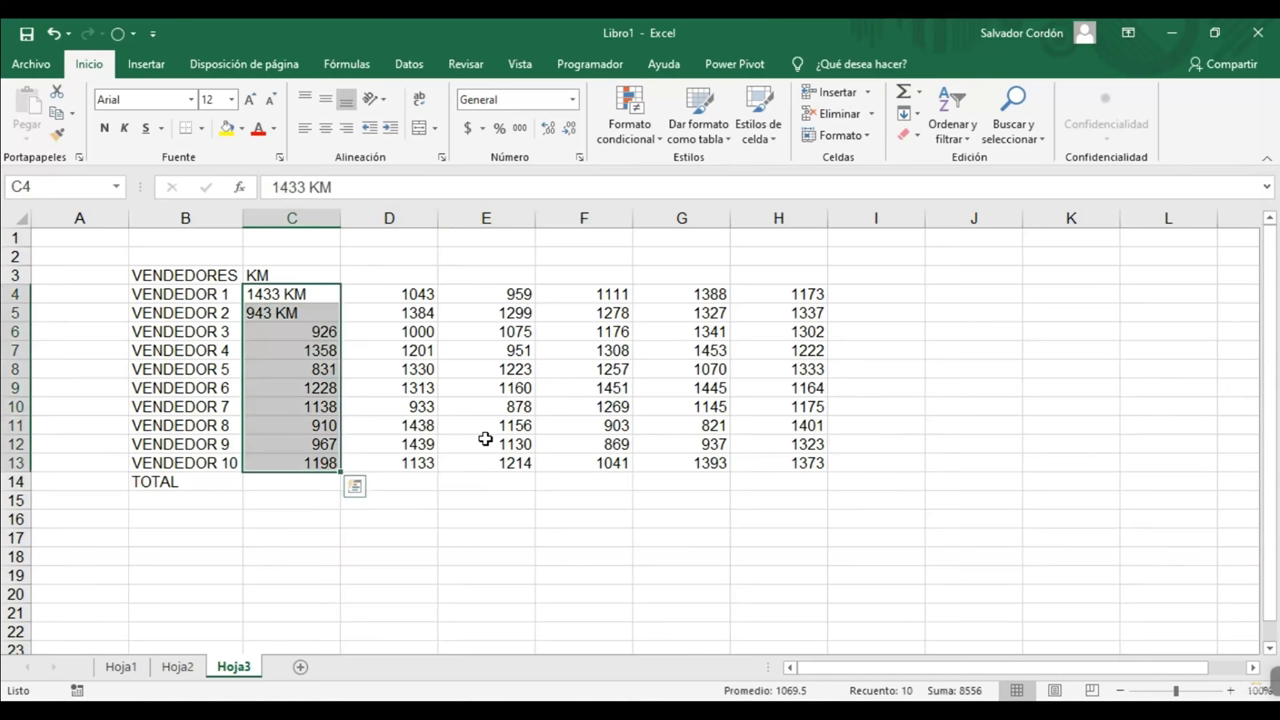
left_click(308, 270)
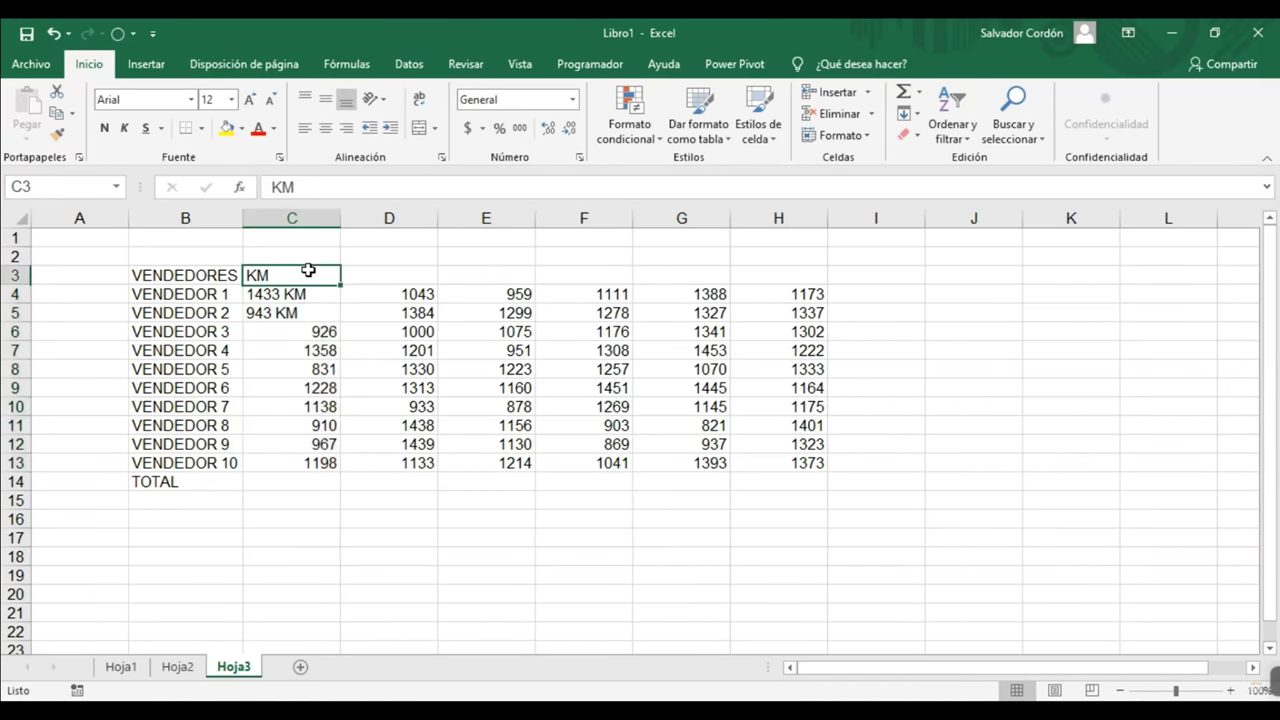
left_click_drag(323, 294, 324, 313)
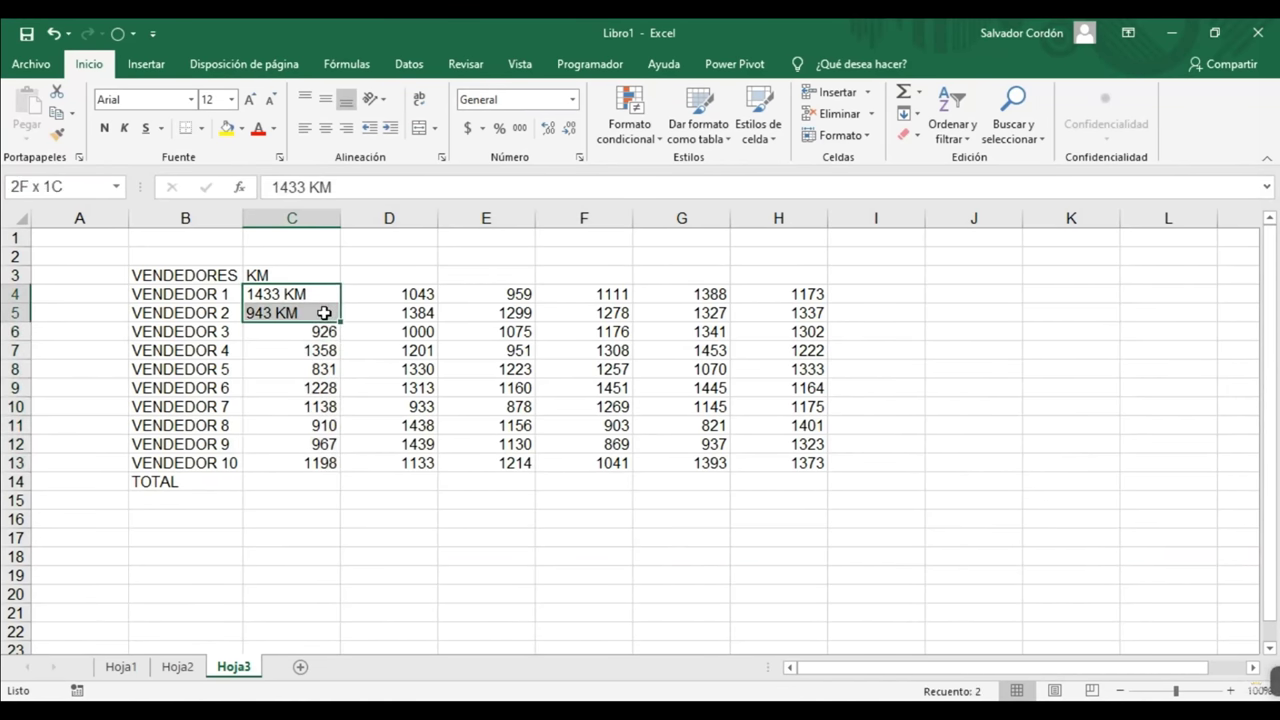
left_click(468, 424)
- Add an AutoSum total in C14 with the formula =SUMA(C4:C13)
left_click(318, 484)
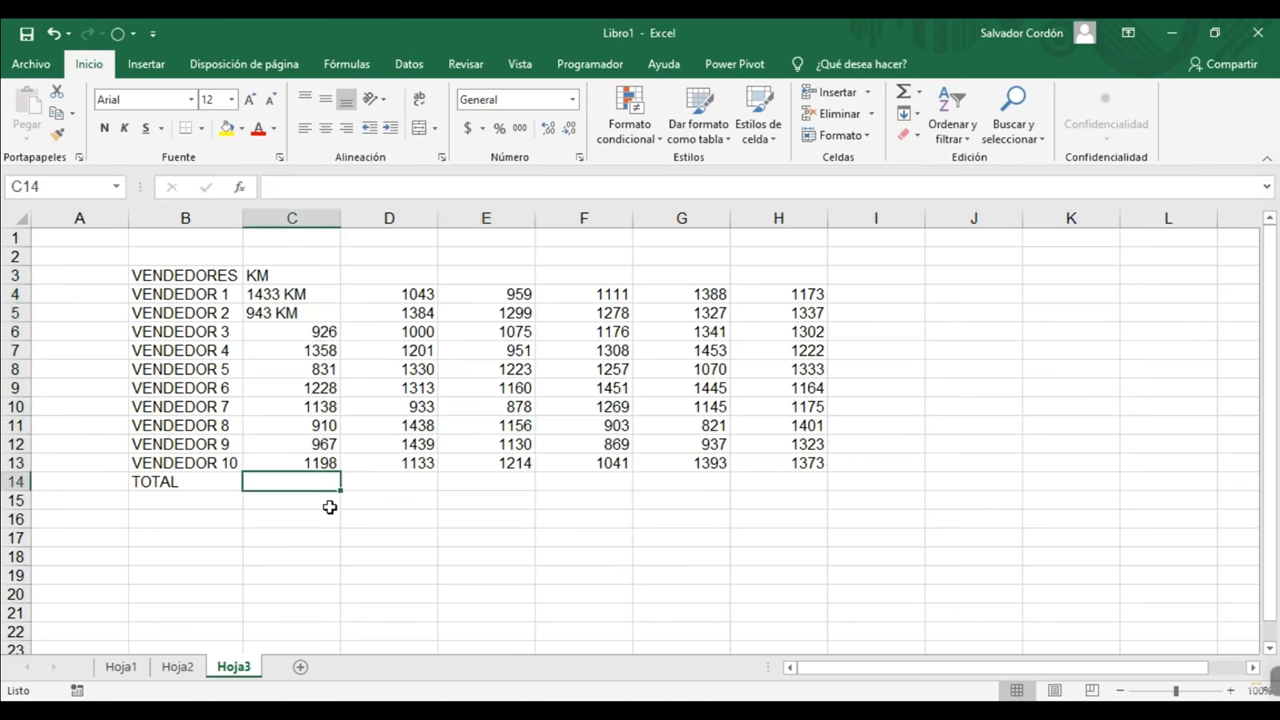
left_click(911, 92)
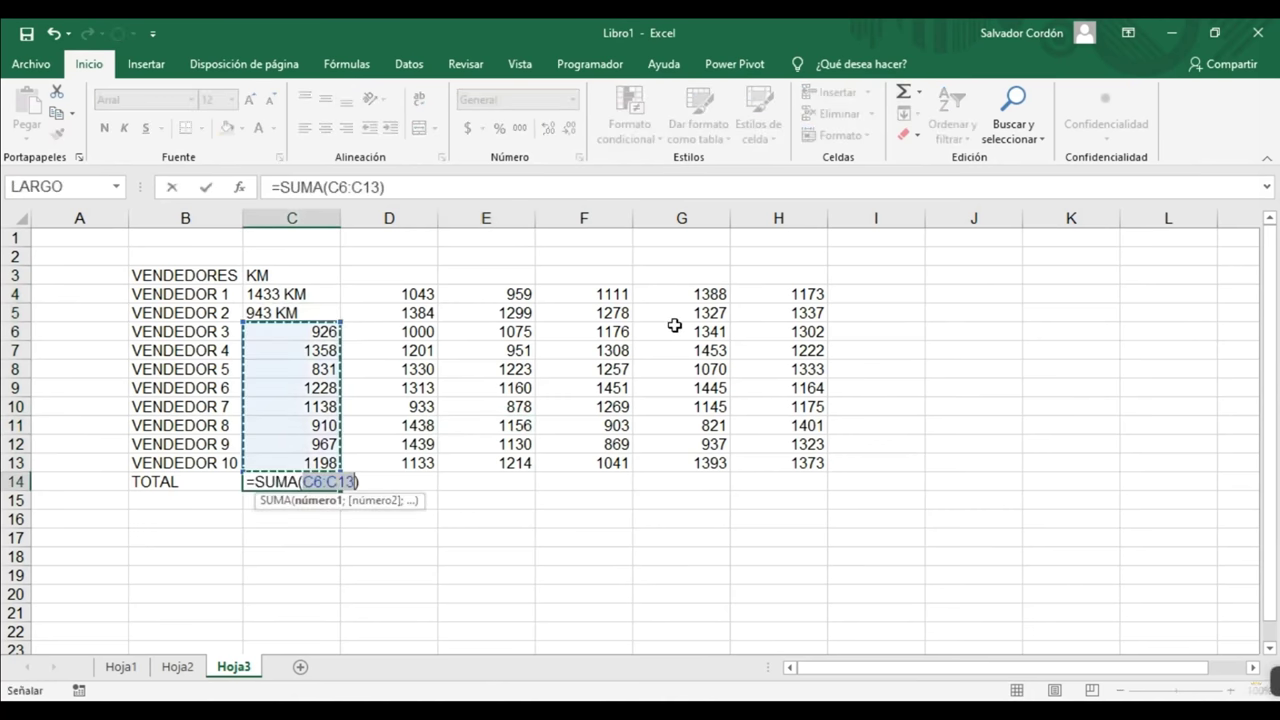
left_click_drag(341, 322, 342, 290)
key("Return")
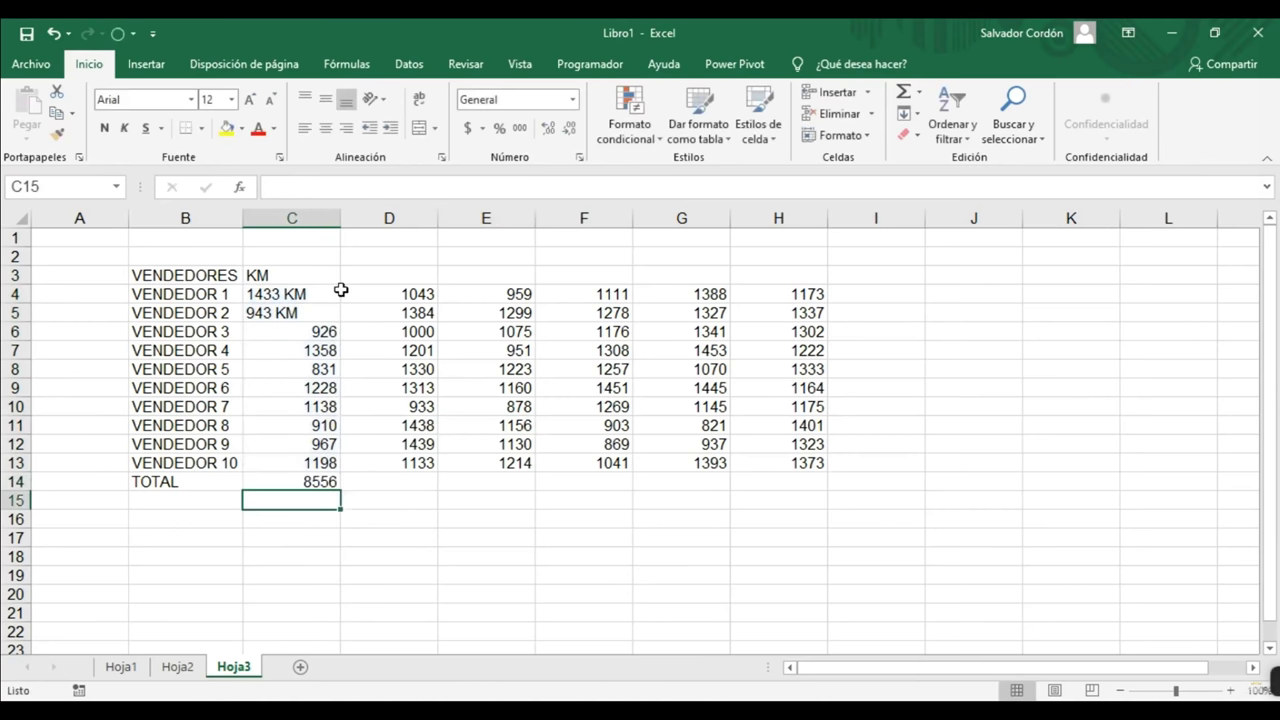
- Examine the SUMA formula in C14 and compare its range with the purely numeric cells C6:C13
key("Up")
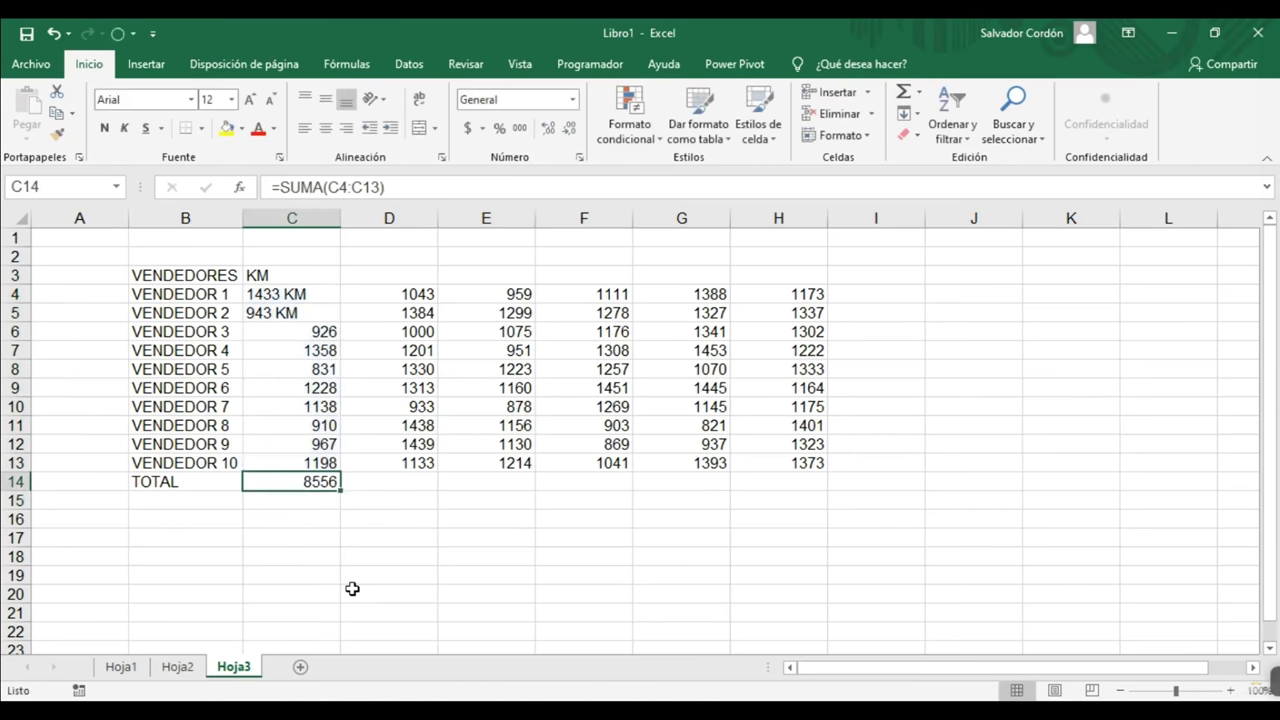
double_click(320, 481)
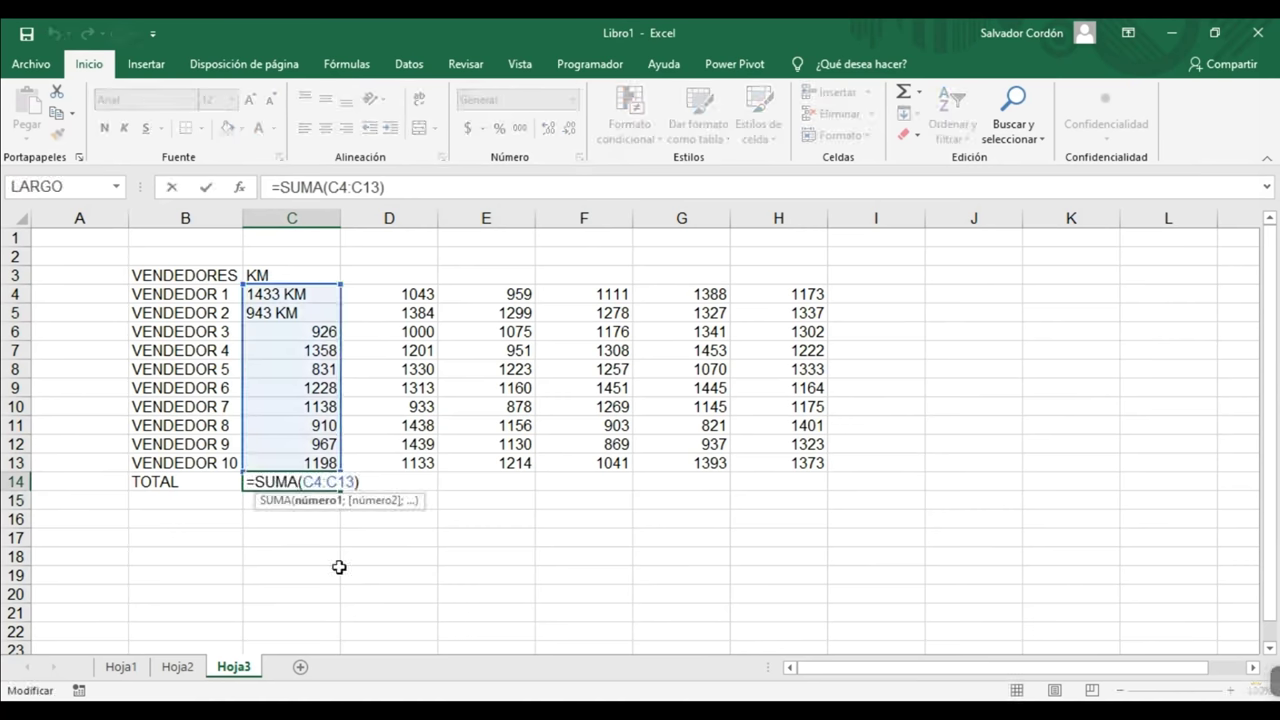
key("Return")
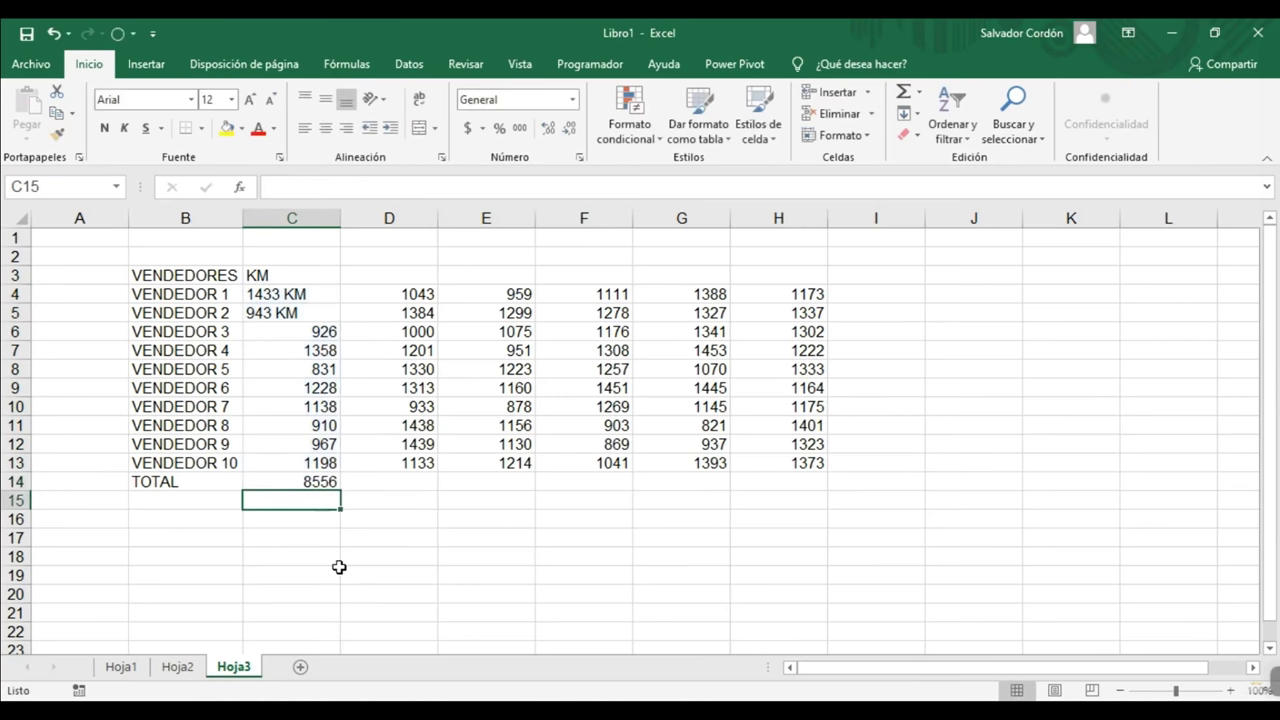
left_click_drag(323, 334, 322, 369)
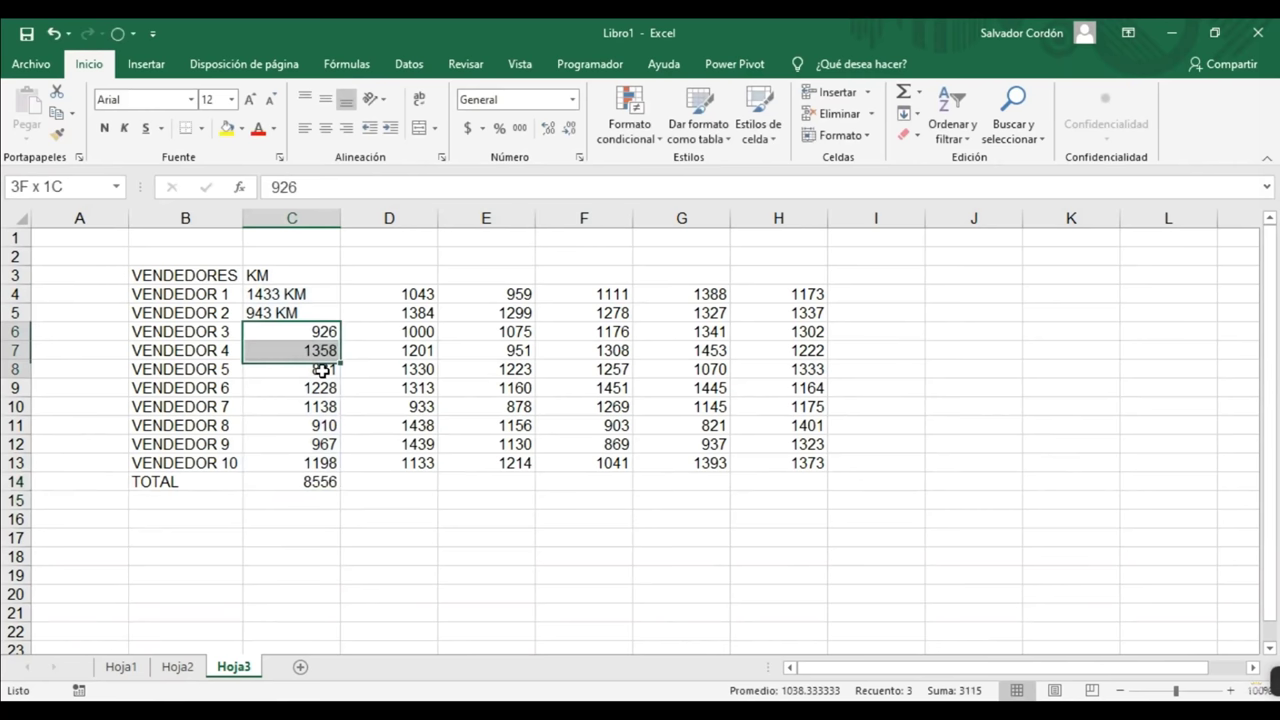
left_click_drag(322, 369, 322, 463)
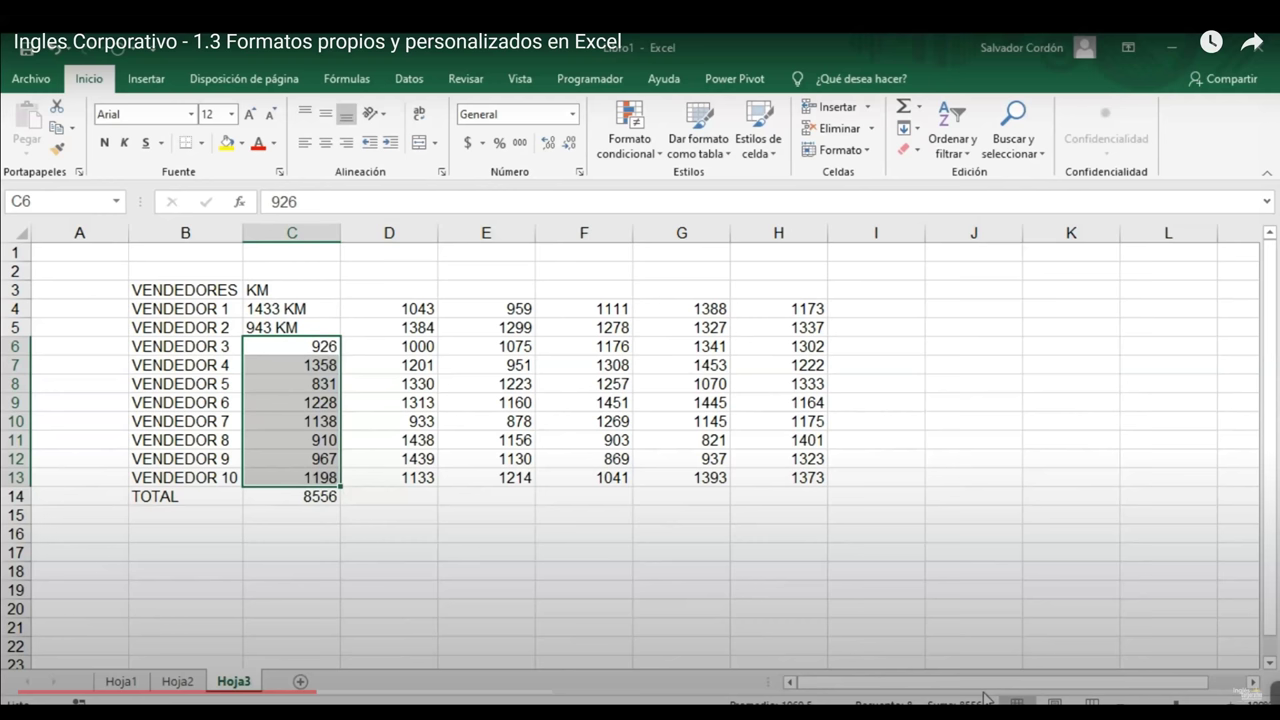
double_click(314, 497)
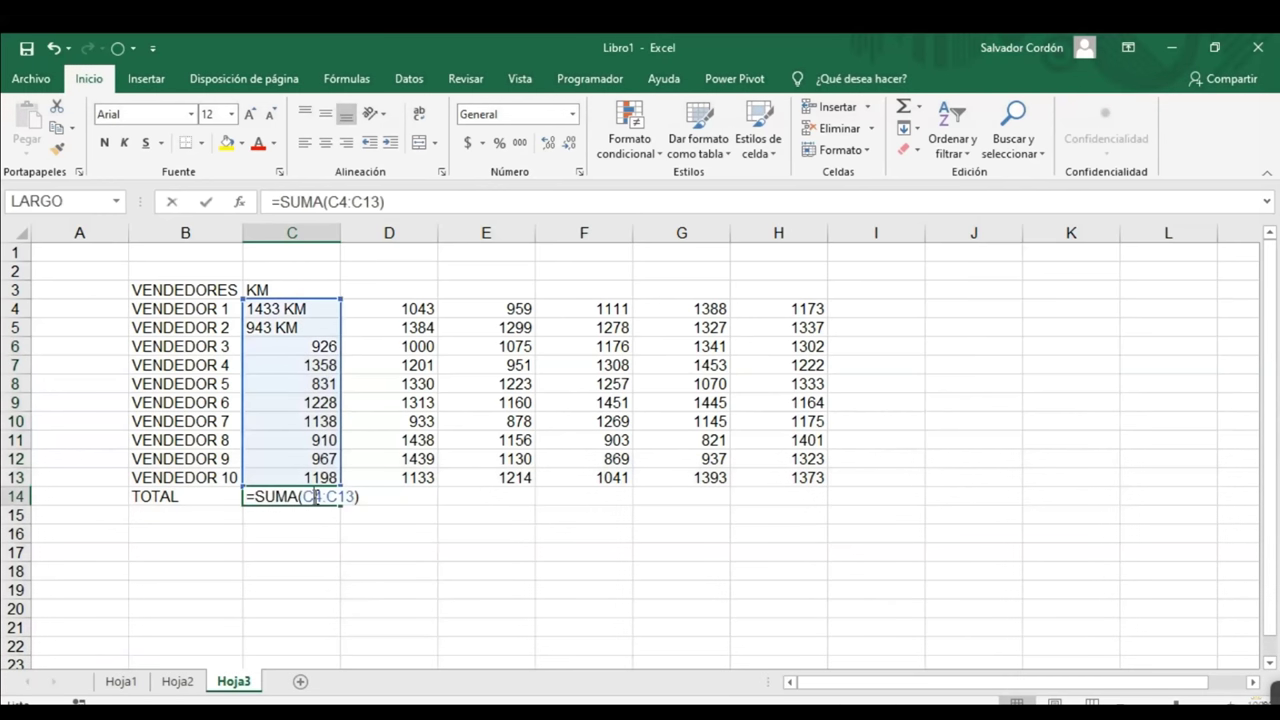
left_click(284, 421)
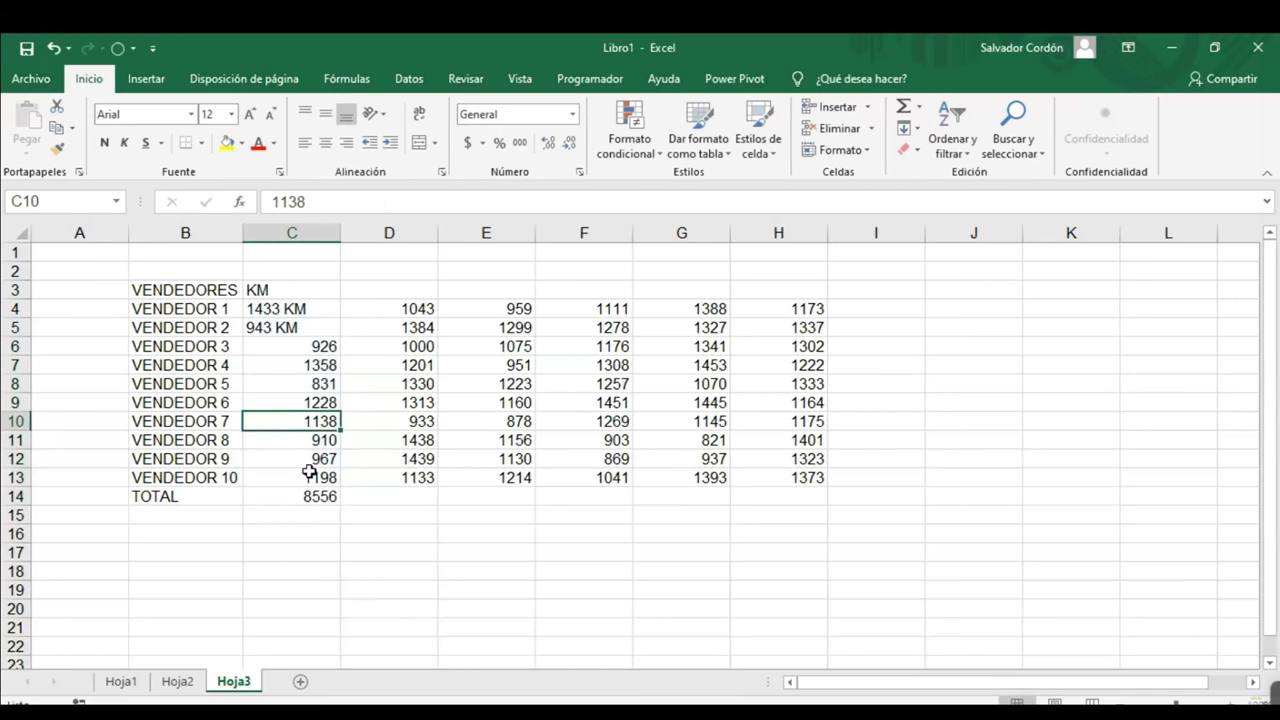
left_click(322, 497)
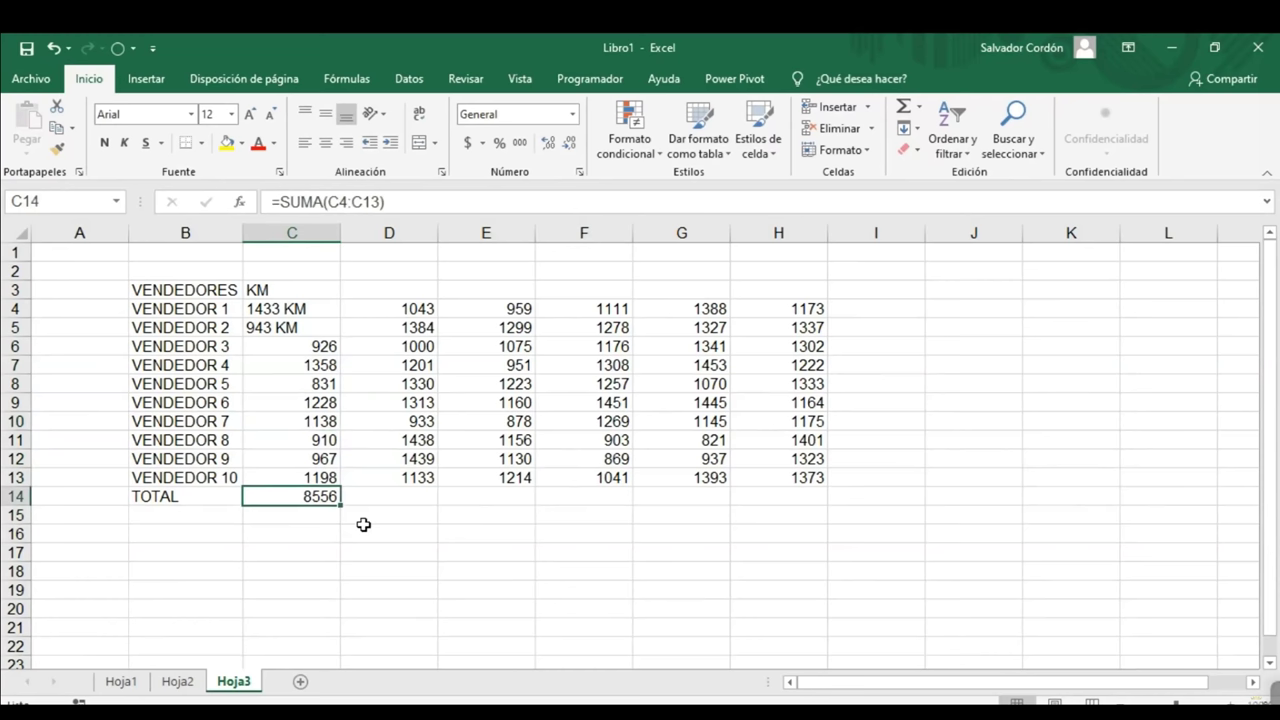
- Remove the KM text from cell C4 so that it contains only 1433
double_click(320, 309)
key("BackSpace")
key("BackSpace")
key("BackSpace")
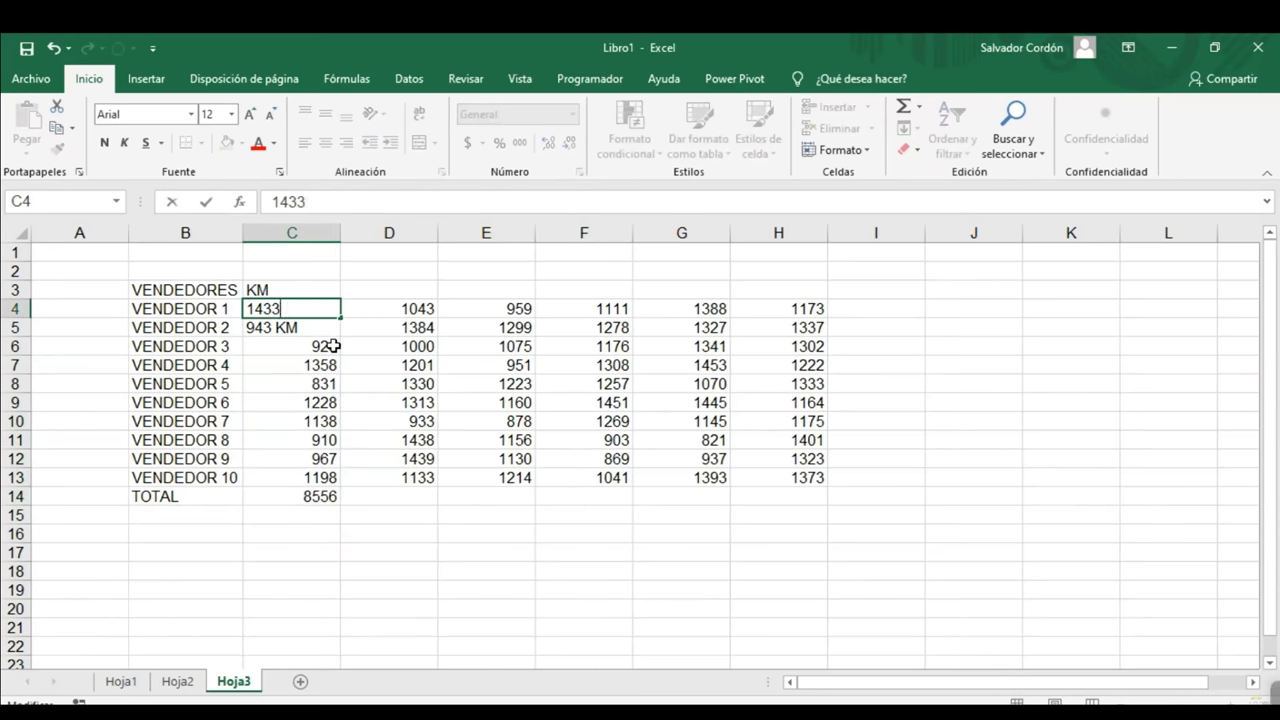
key("Return")
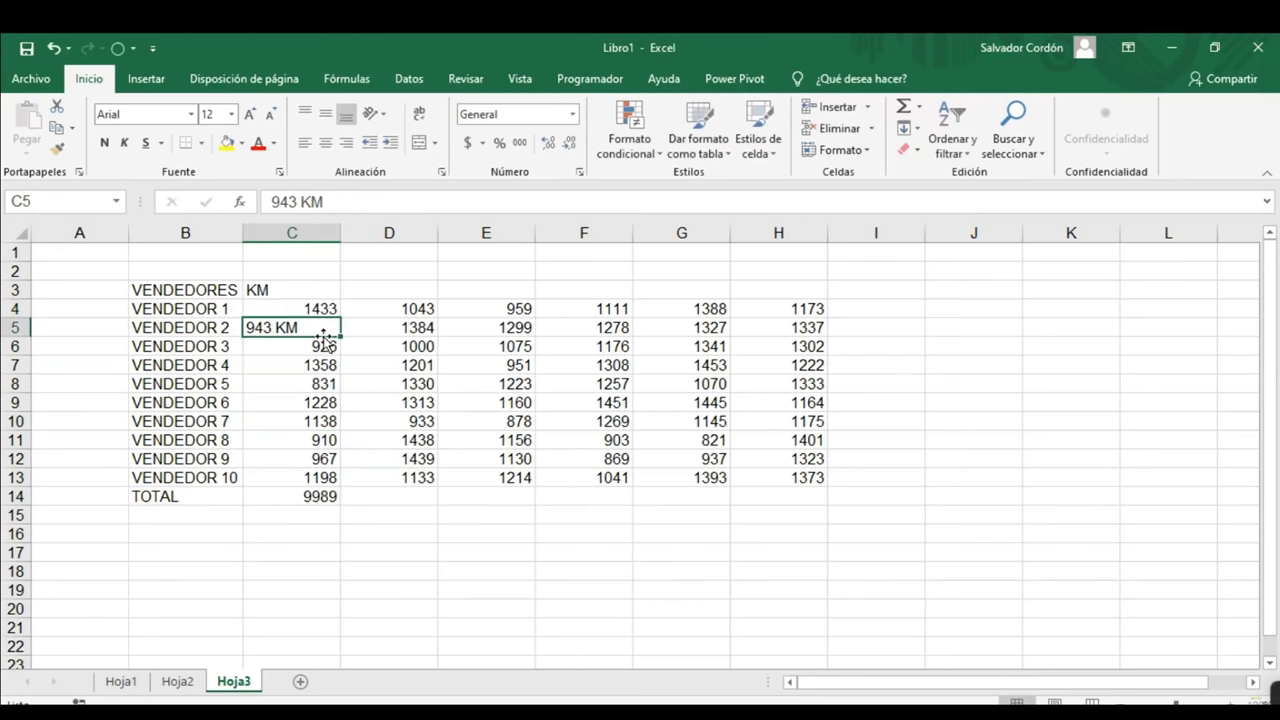
- Remove the KM text from C5, leaving 943, and select the seller values in C4:C13
double_click(322, 325)
key("BackSpace")
key("BackSpace")
key("BackSpace")
key("BackSpace")
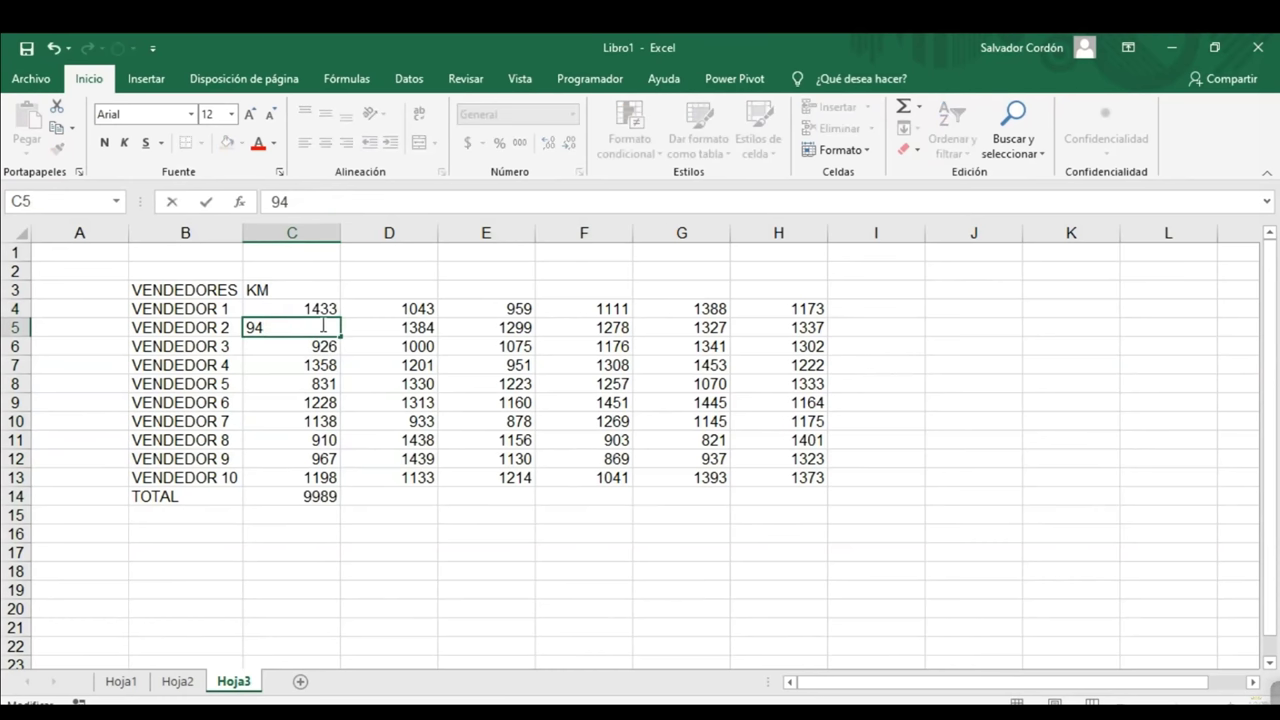
type("3")
key("Return")
left_click_drag(323, 305, 314, 480)
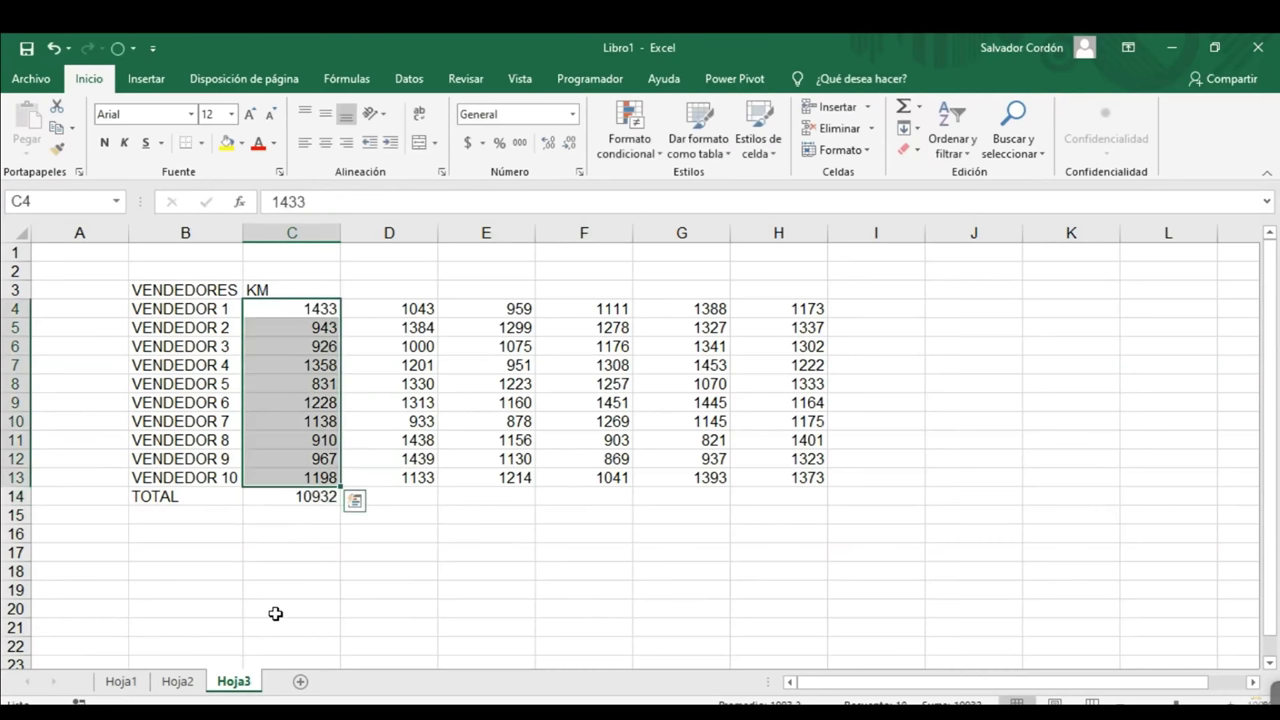
left_click_drag(290, 289, 290, 496)
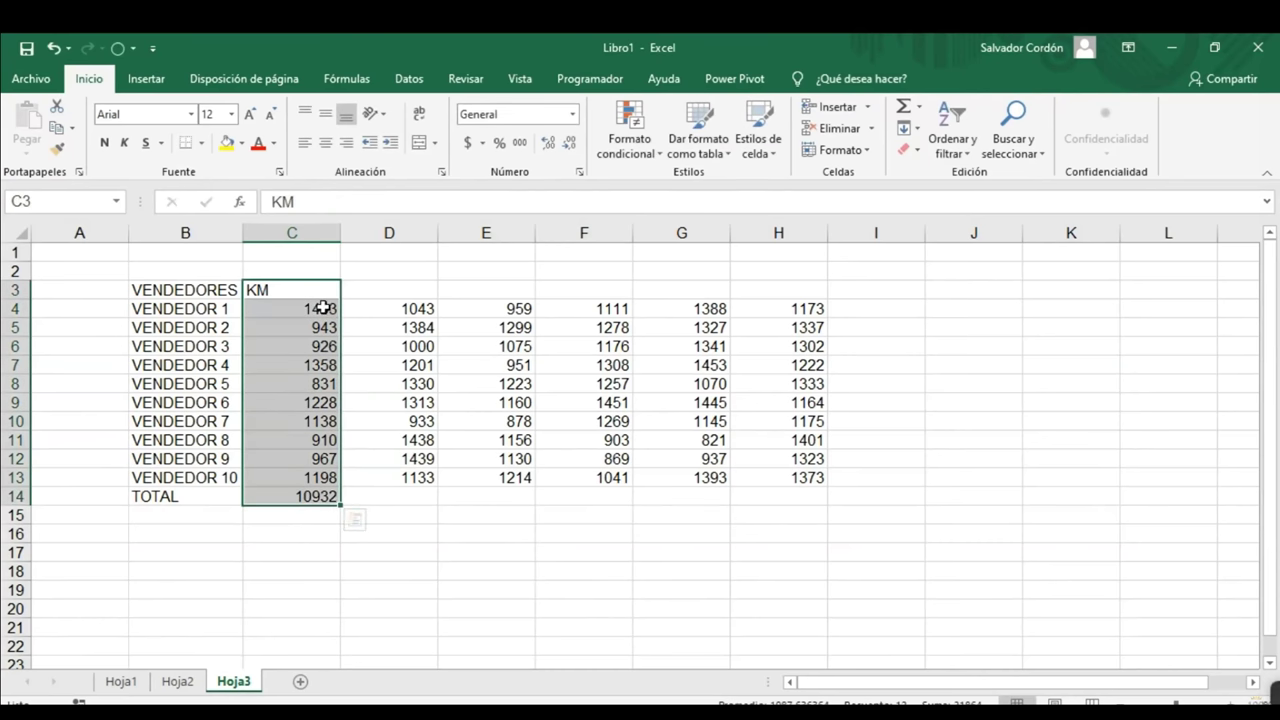
left_click_drag(322, 308, 310, 496)
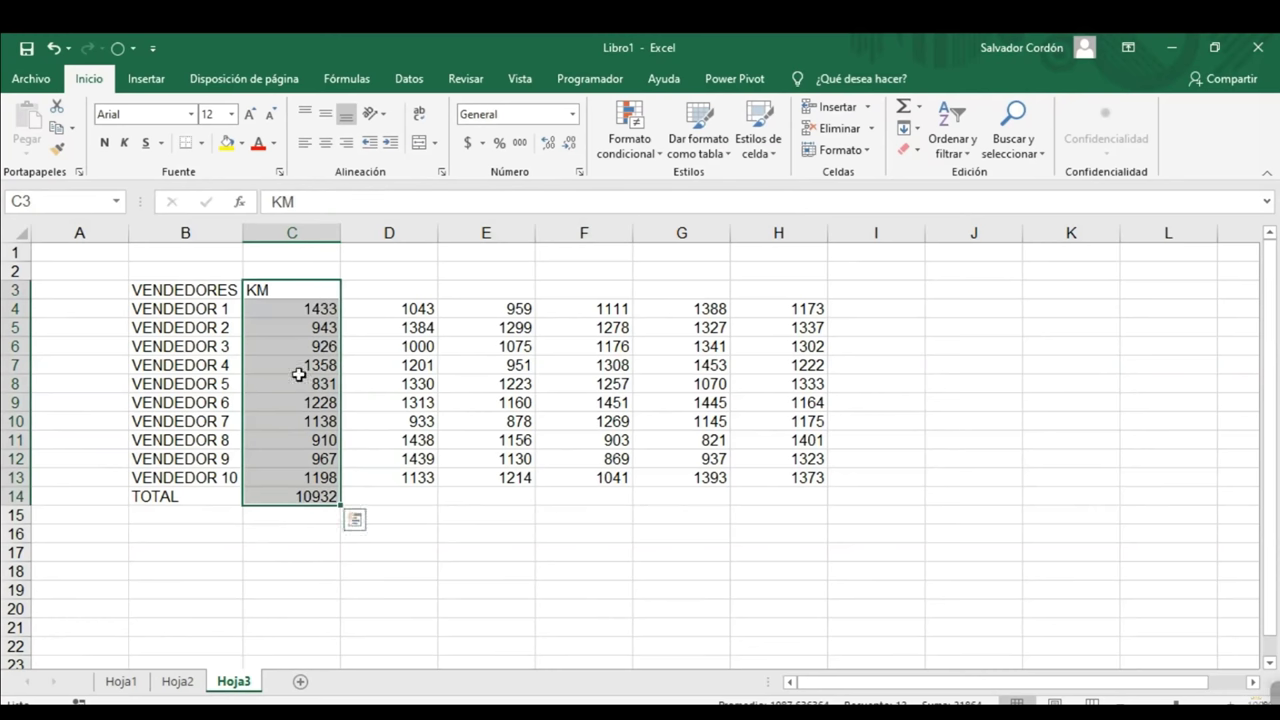
left_click(288, 308)
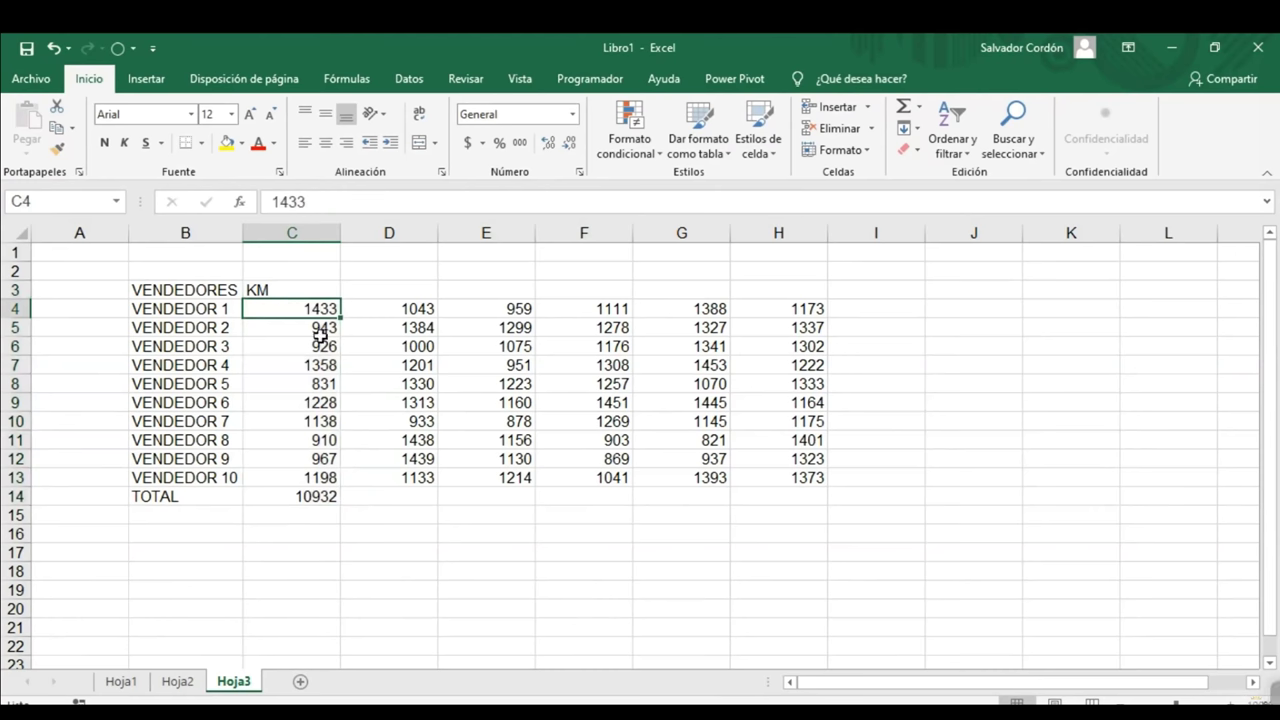
- Open the cell format settings for the seller values in C4:C13 and choose the Personalizada category
left_click_drag(300, 308, 310, 478)
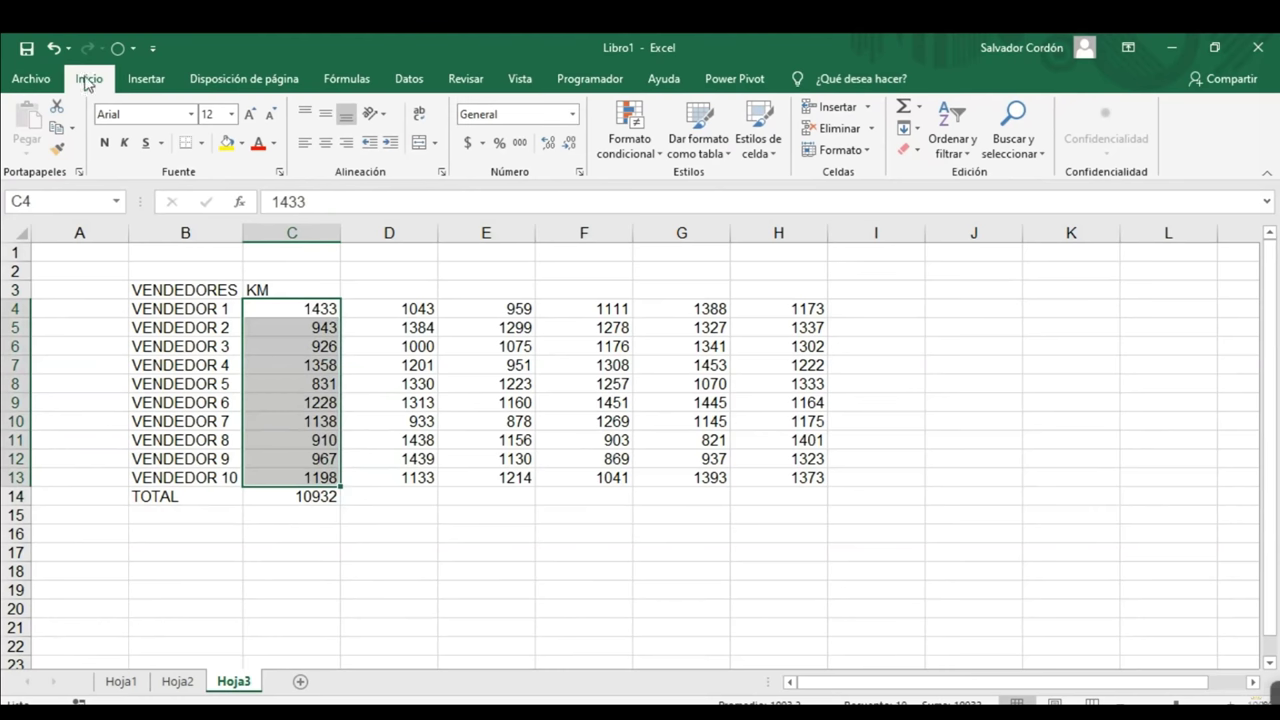
left_click(575, 115)
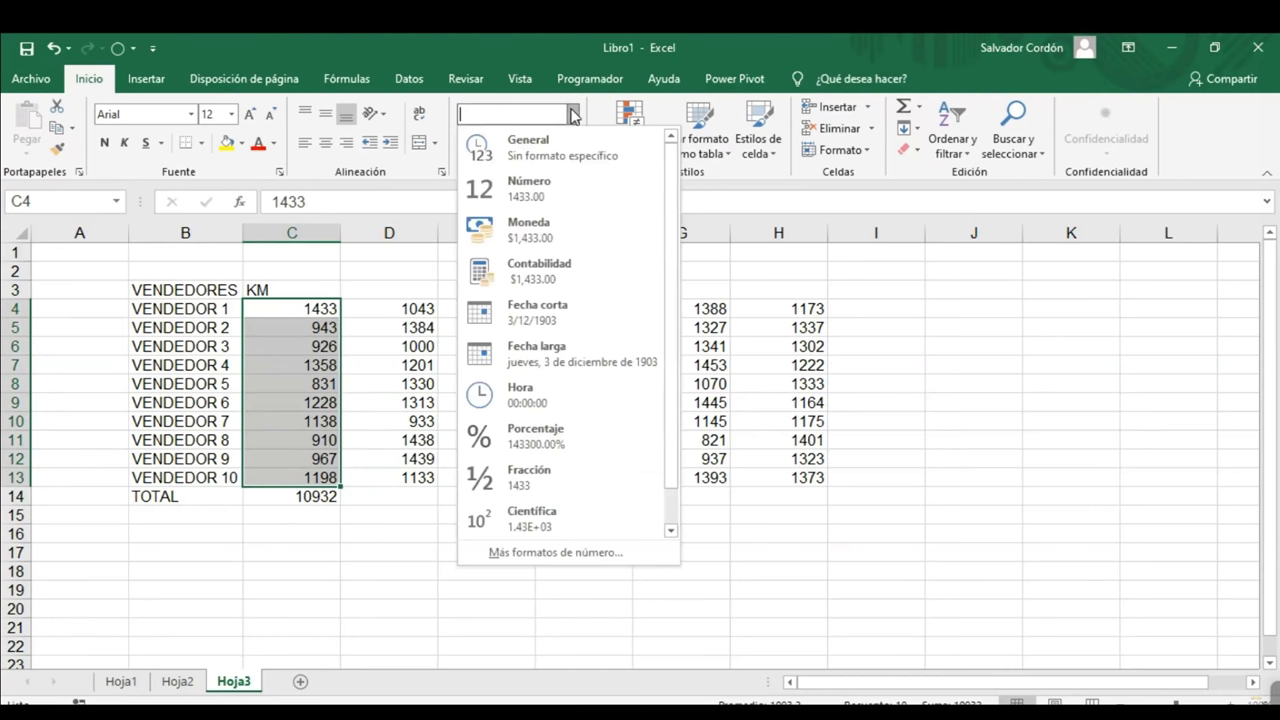
left_click(575, 115)
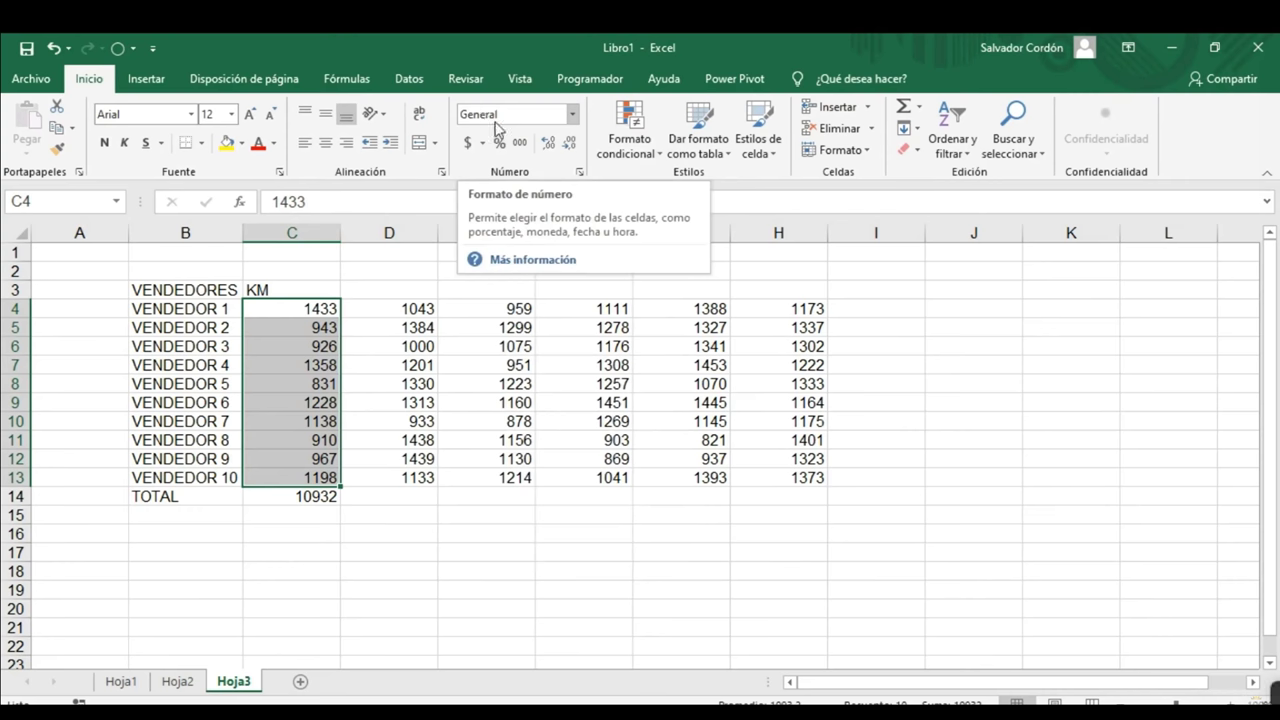
left_click(573, 115)
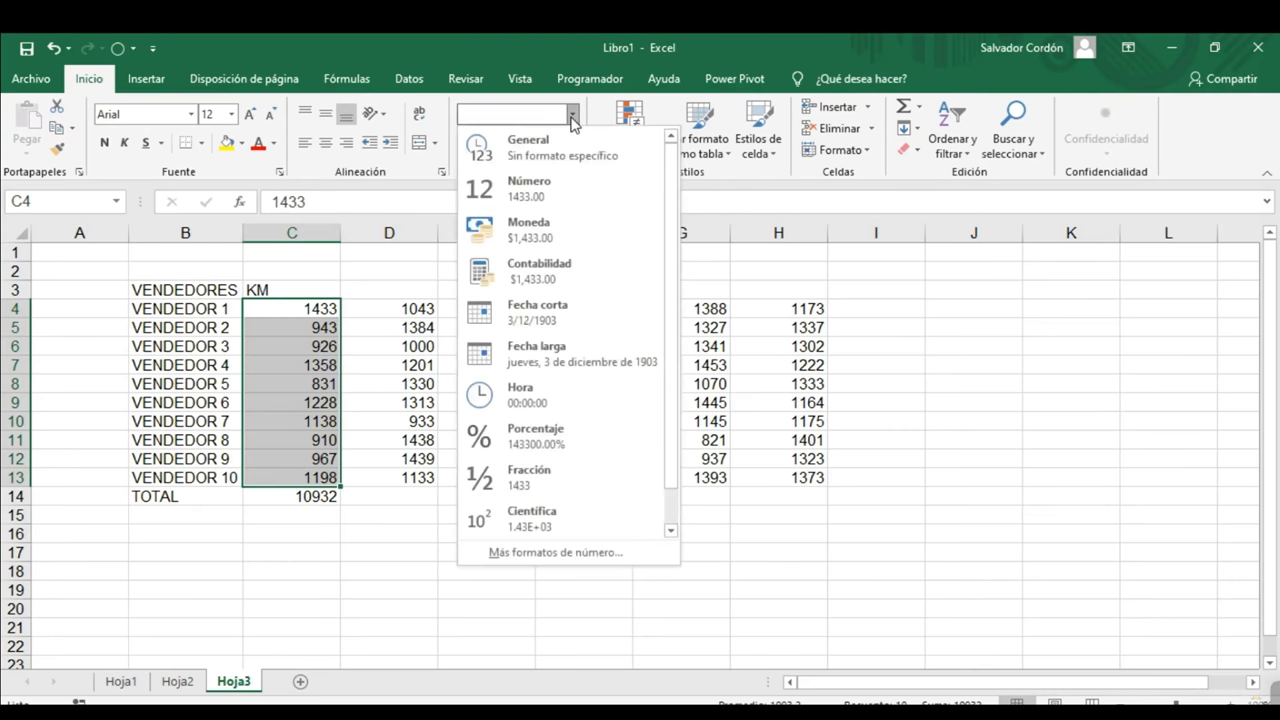
left_click(588, 560)
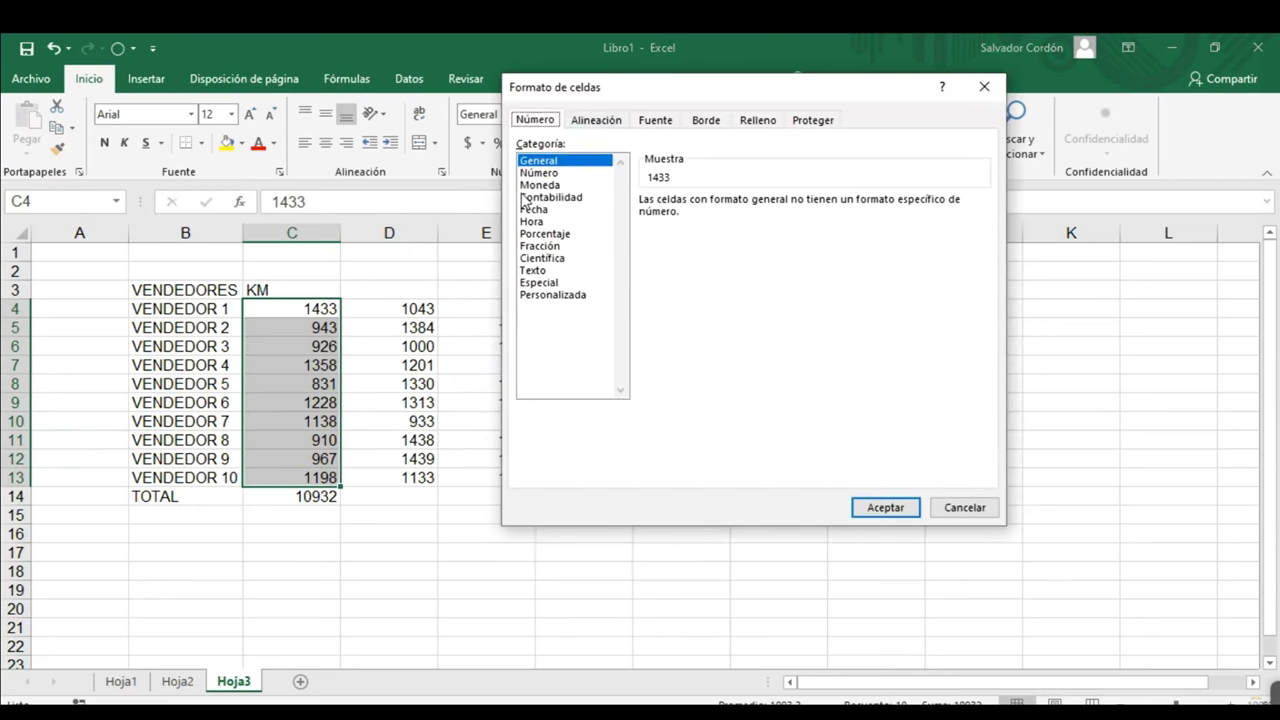
left_click(542, 296)
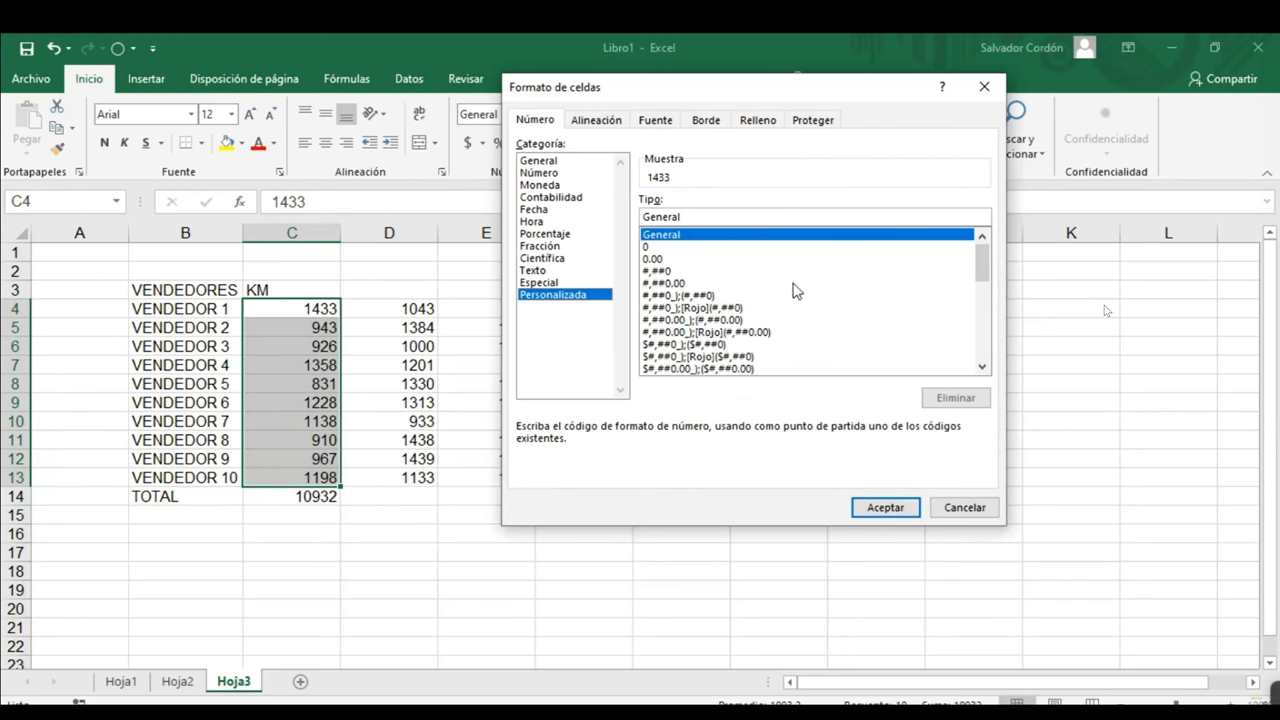
- Preview the format codes 0, 0.00 and #,##0 on the sample value, finishing with 0.00 selected
left_click(966, 261)
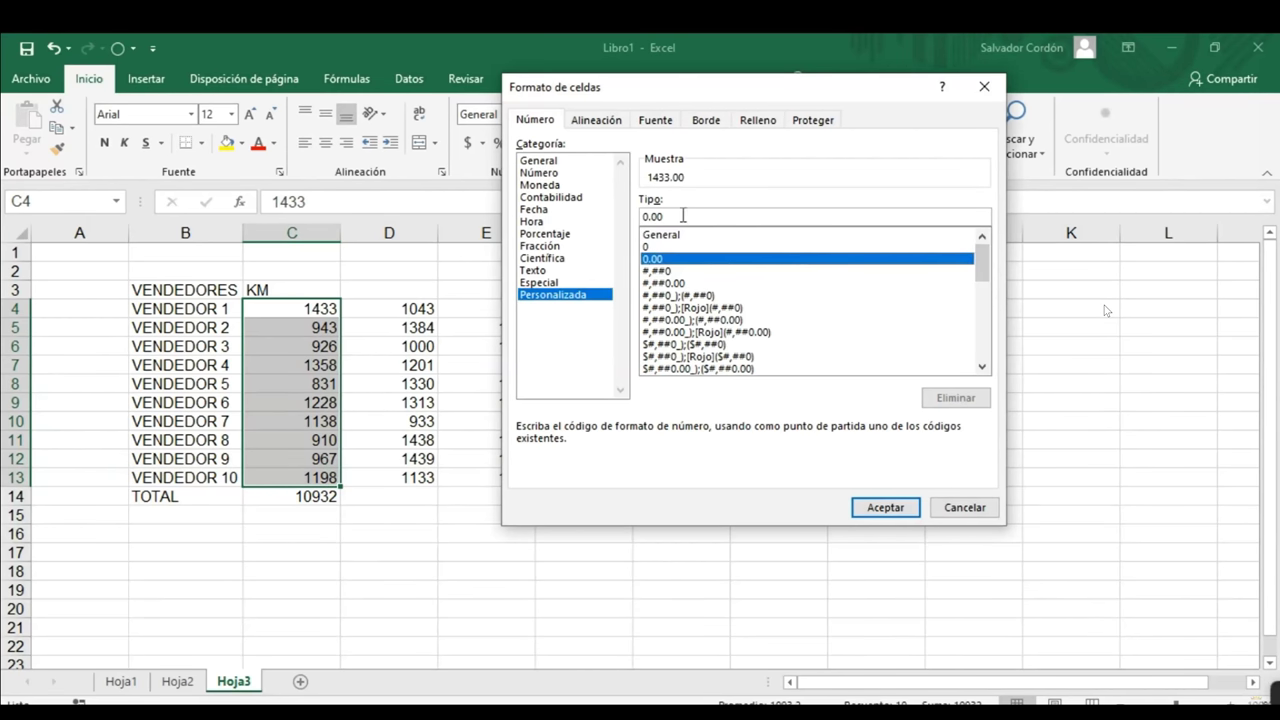
left_click(652, 247)
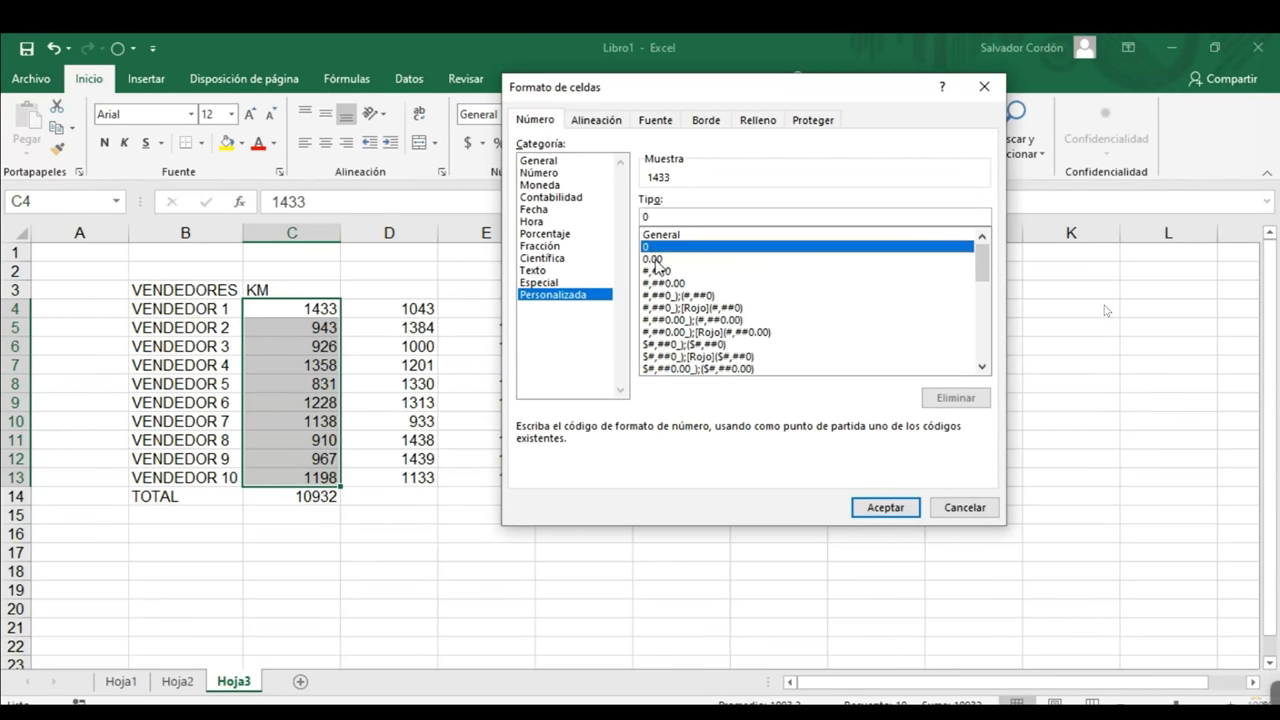
left_click(653, 260)
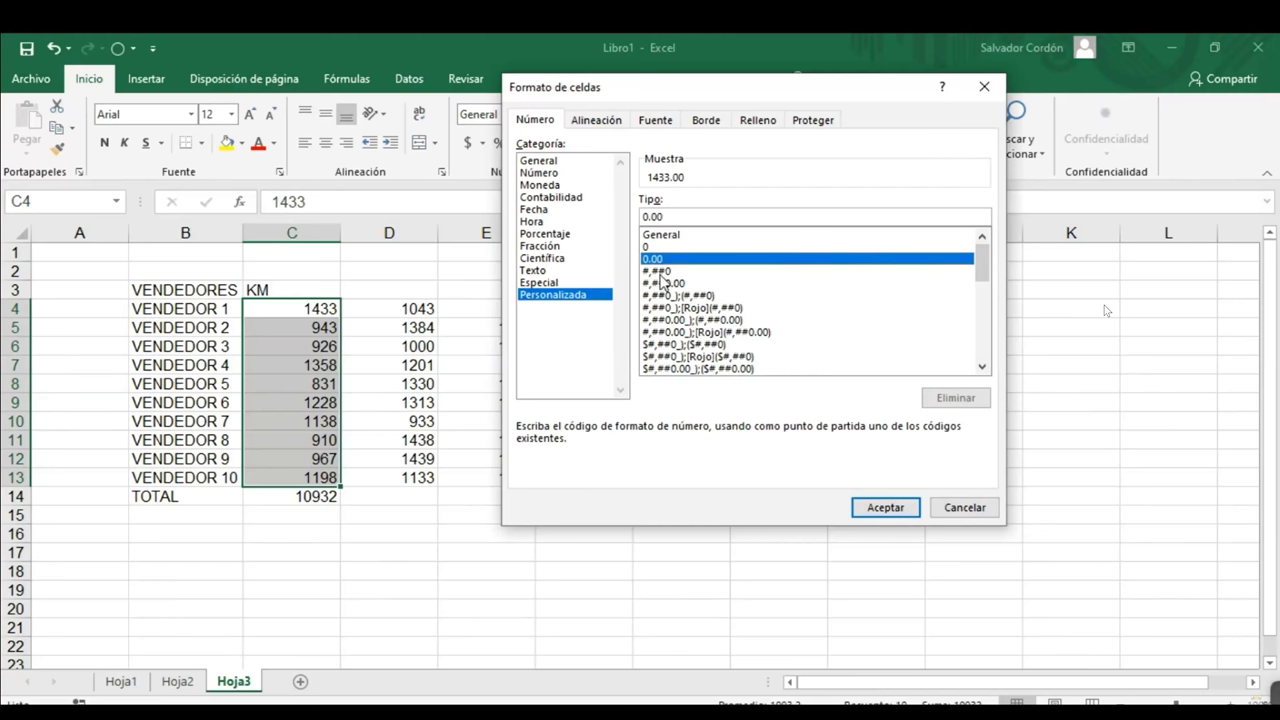
left_click(660, 273)
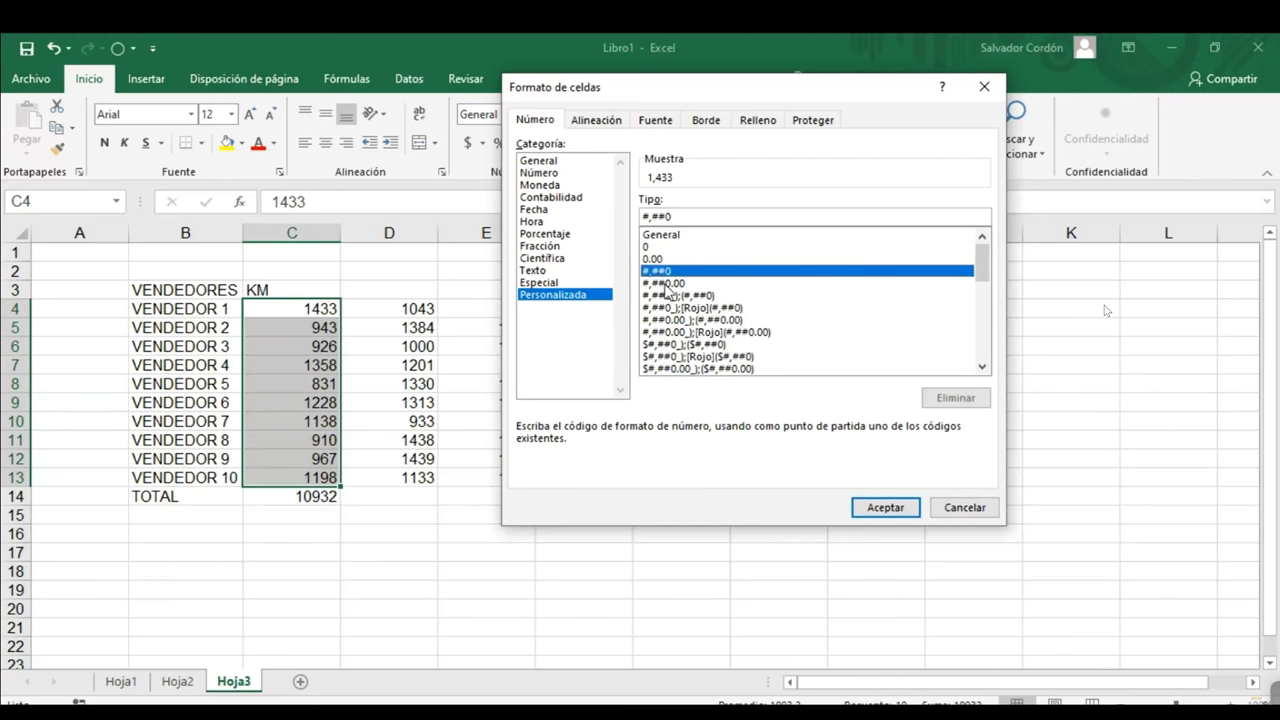
left_click(653, 260)
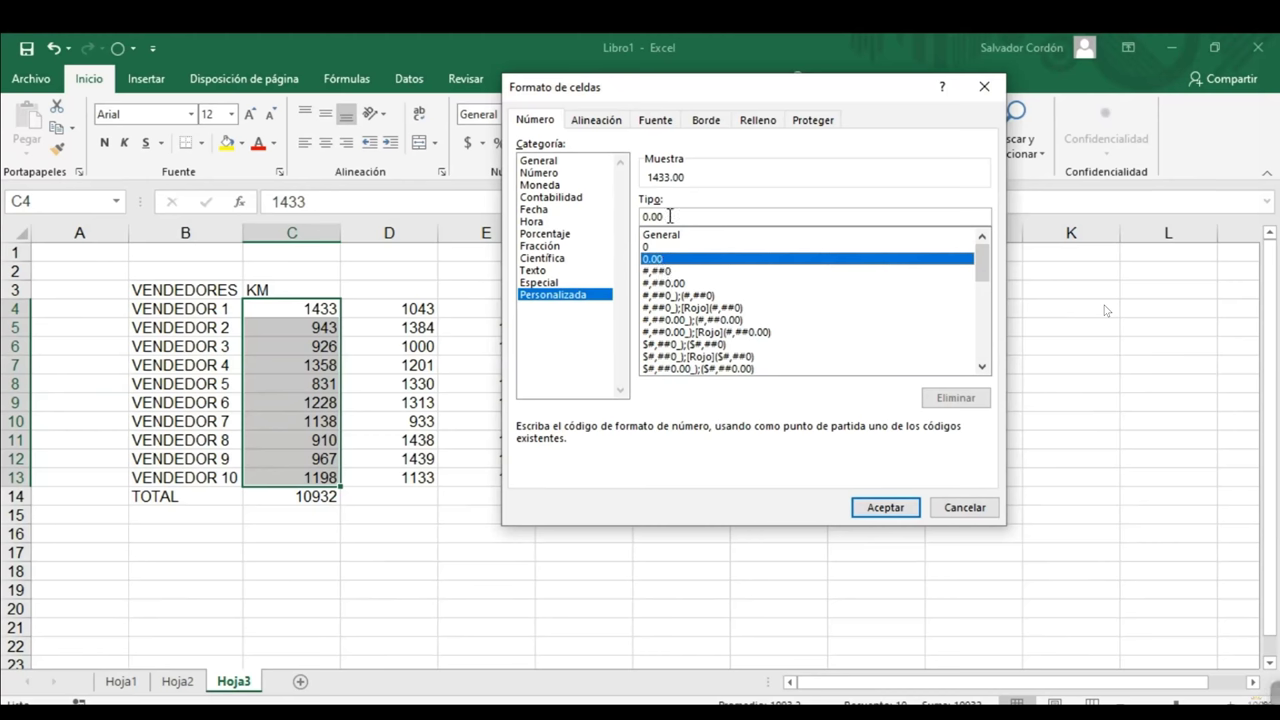
- Append the quoted text "Km" to the 0.00 format code and apply the custom format to C4:C13
left_click(669, 216)
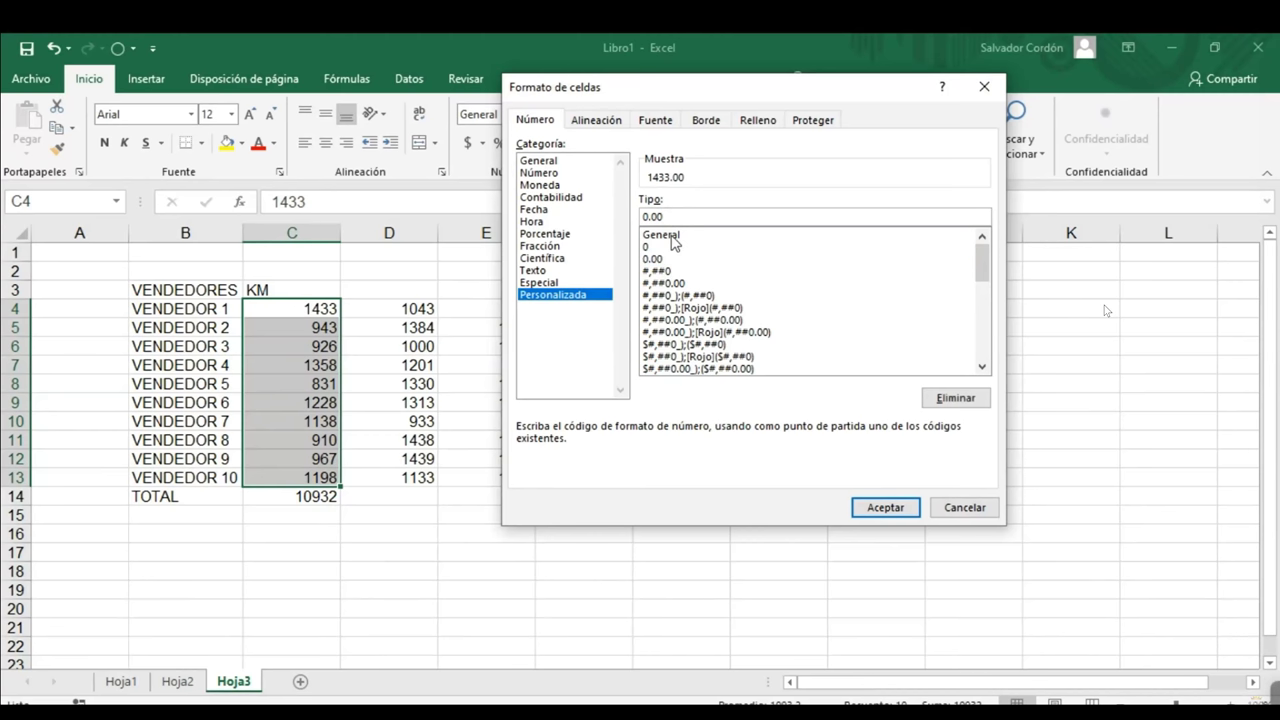
type("\"Km\"")
left_click(887, 510)
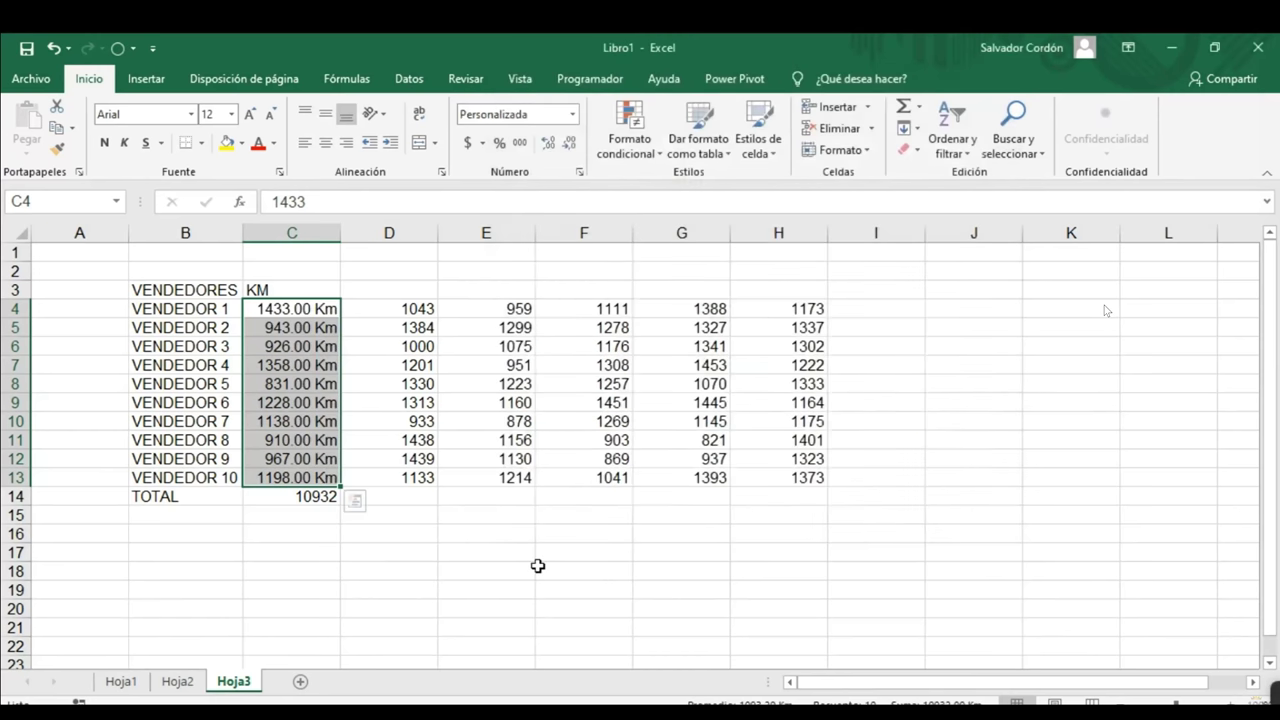
- Select the formatted values in C4:C13 and widen column C
left_click_drag(292, 309, 305, 477)
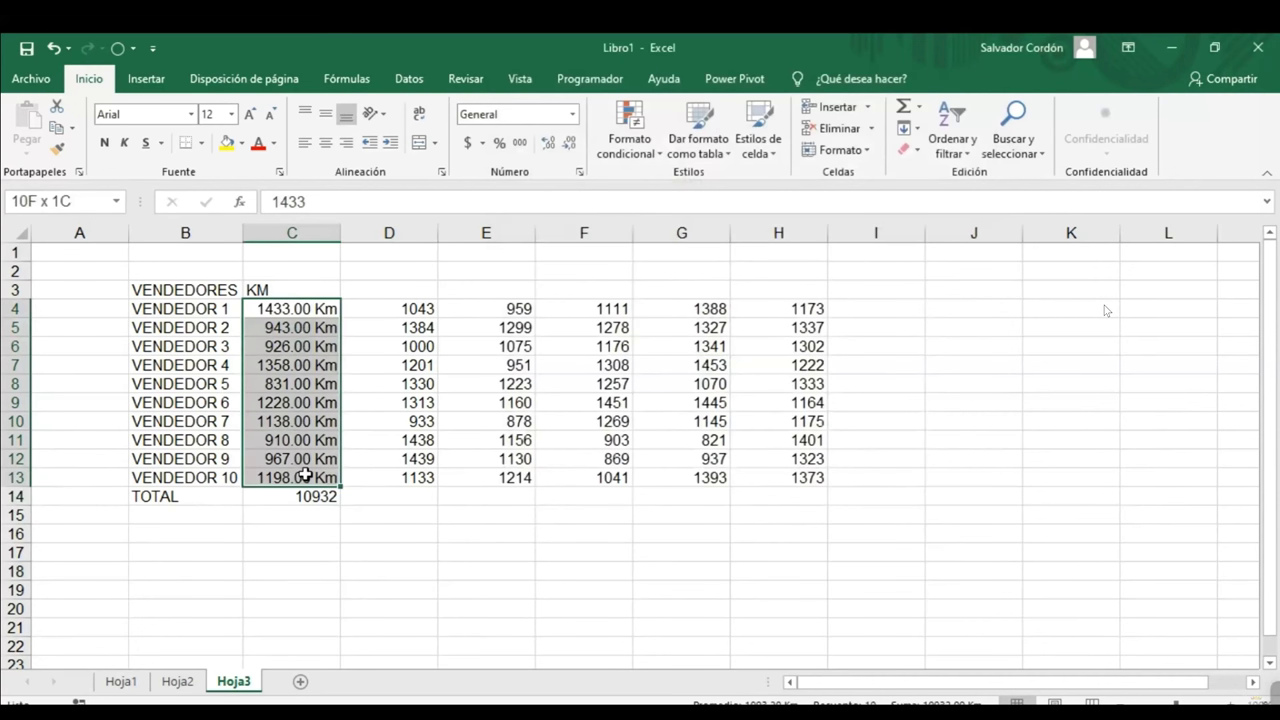
left_click_drag(305, 477, 305, 478)
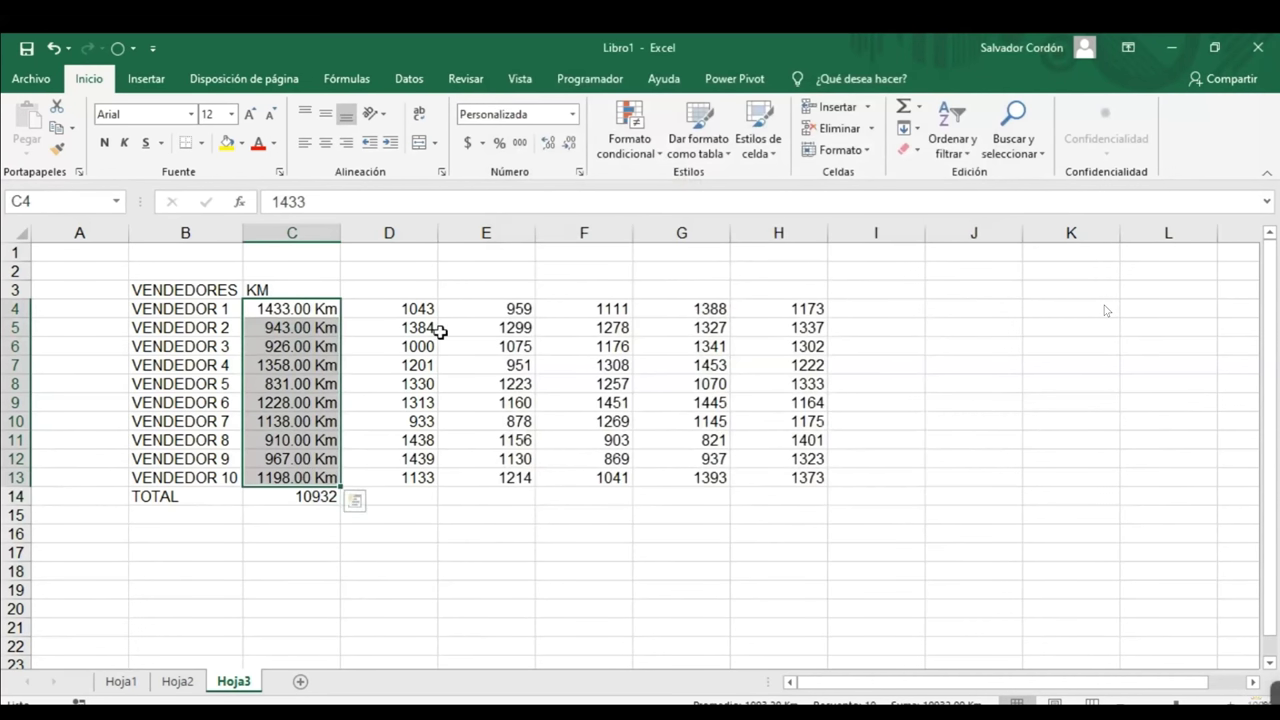
left_click_drag(345, 234, 388, 234)
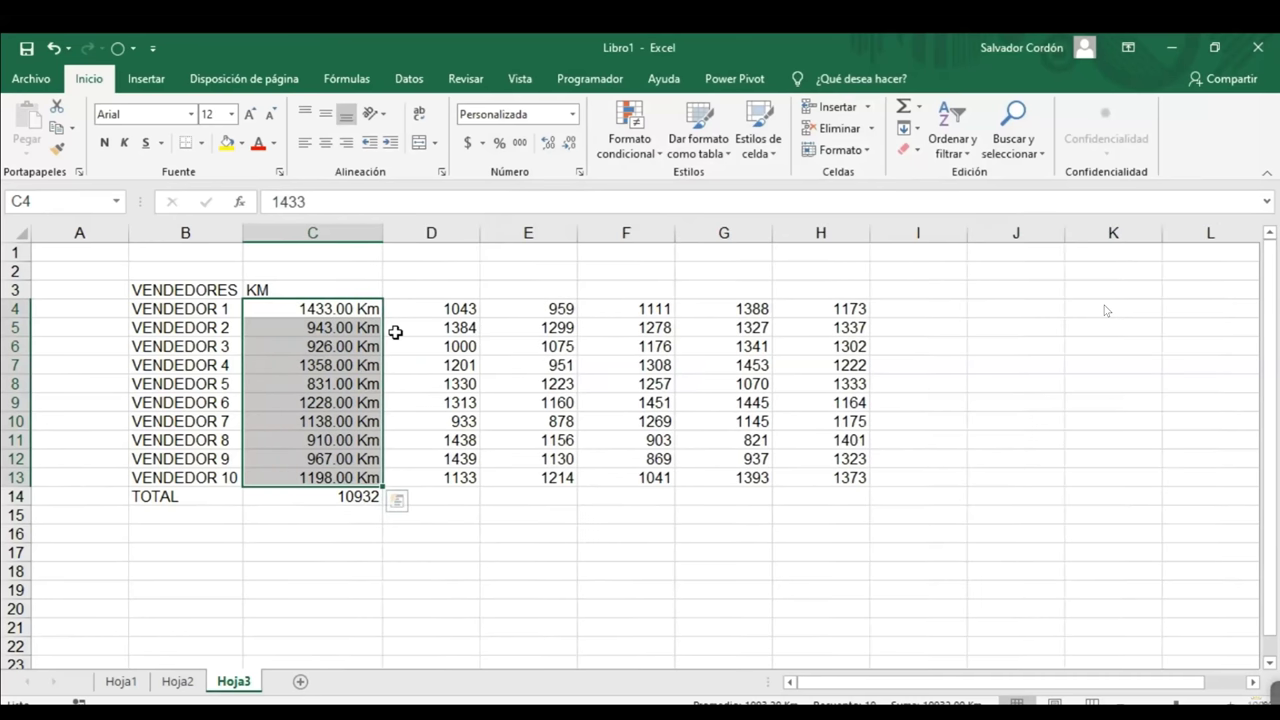
- Delete the total in C14 and add it again with AutoSum as =SUMA(C4:C13)
left_click(336, 500)
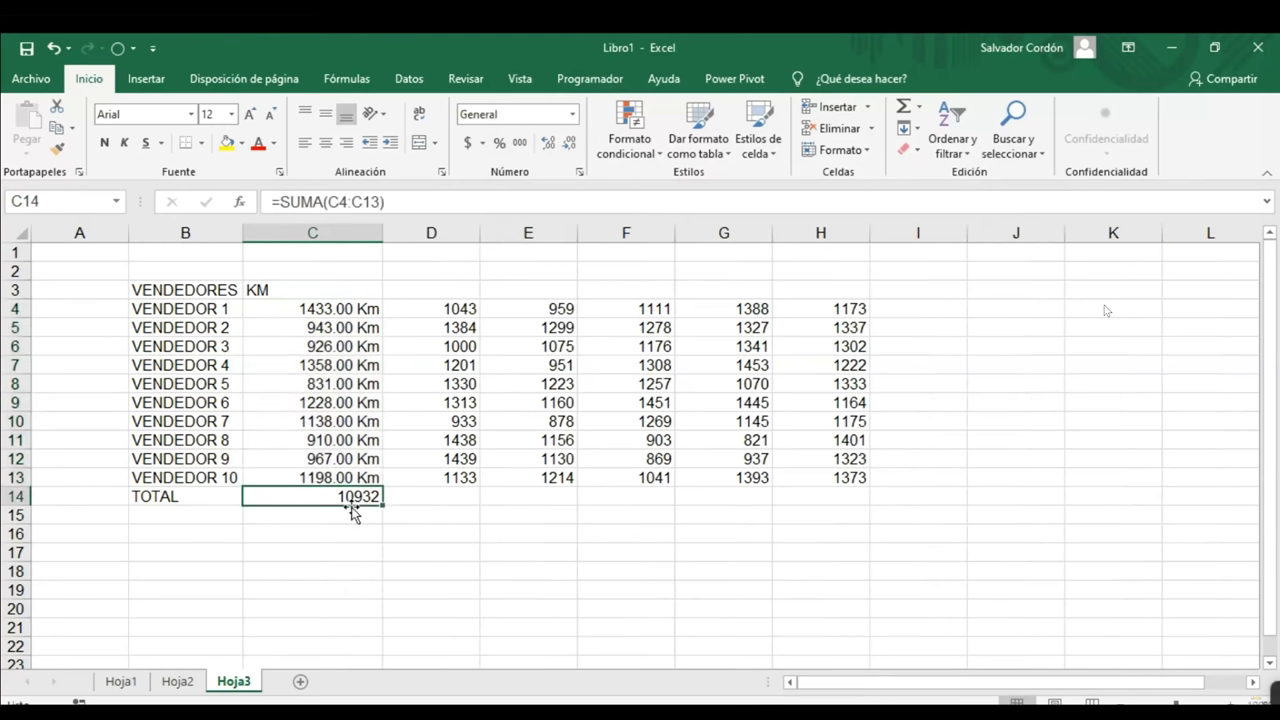
key("Delete")
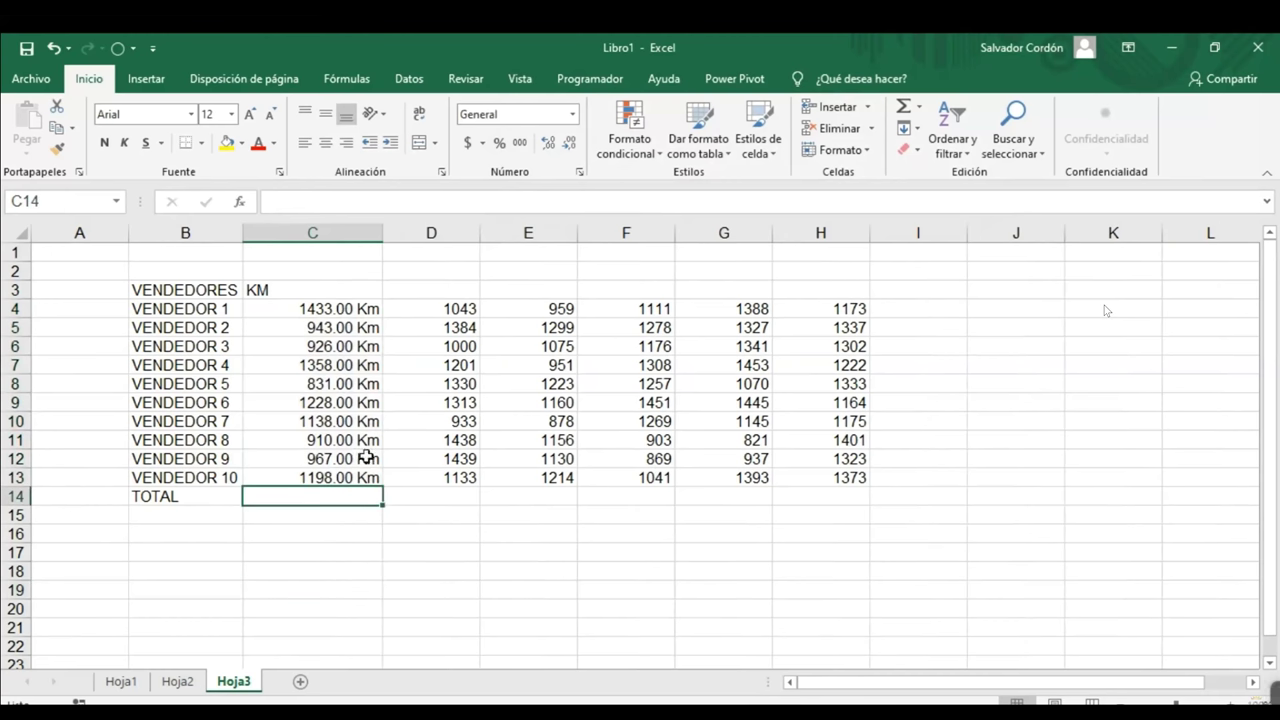
key("alt+equal")
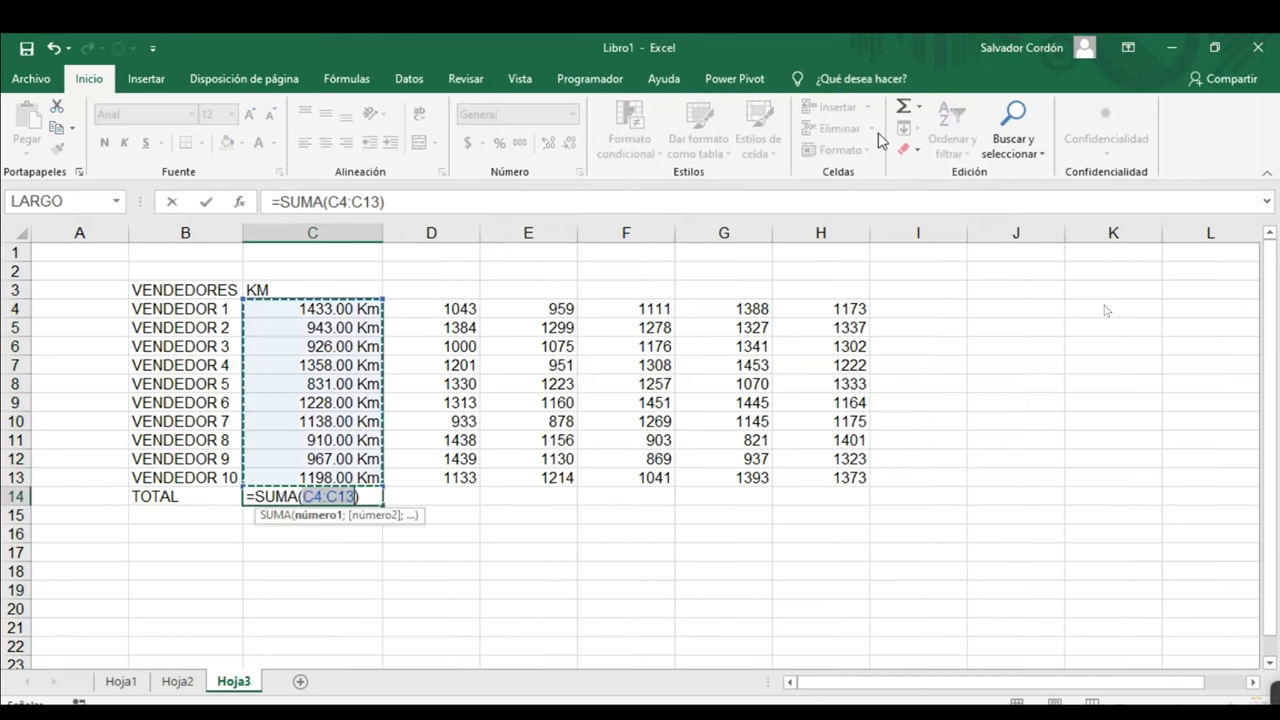
left_click(903, 106)
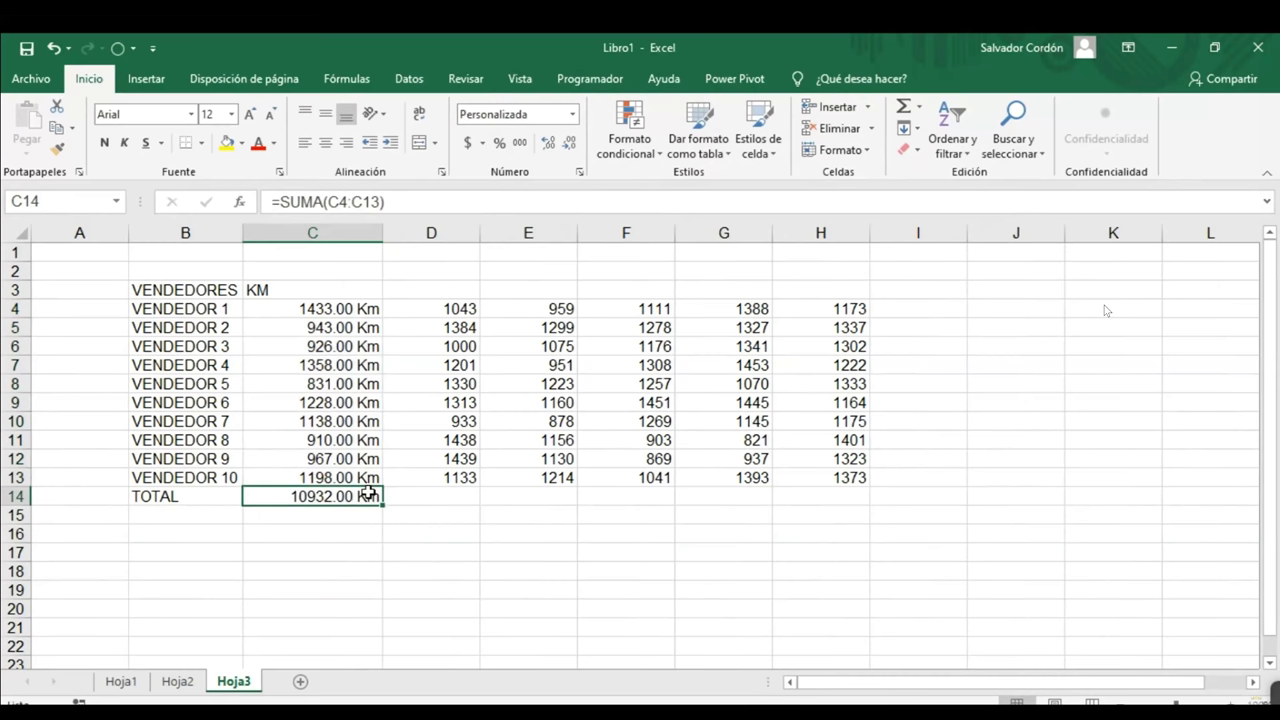
- Enter $ as the heading of the second value column in D3
left_click_drag(445, 309, 455, 478)
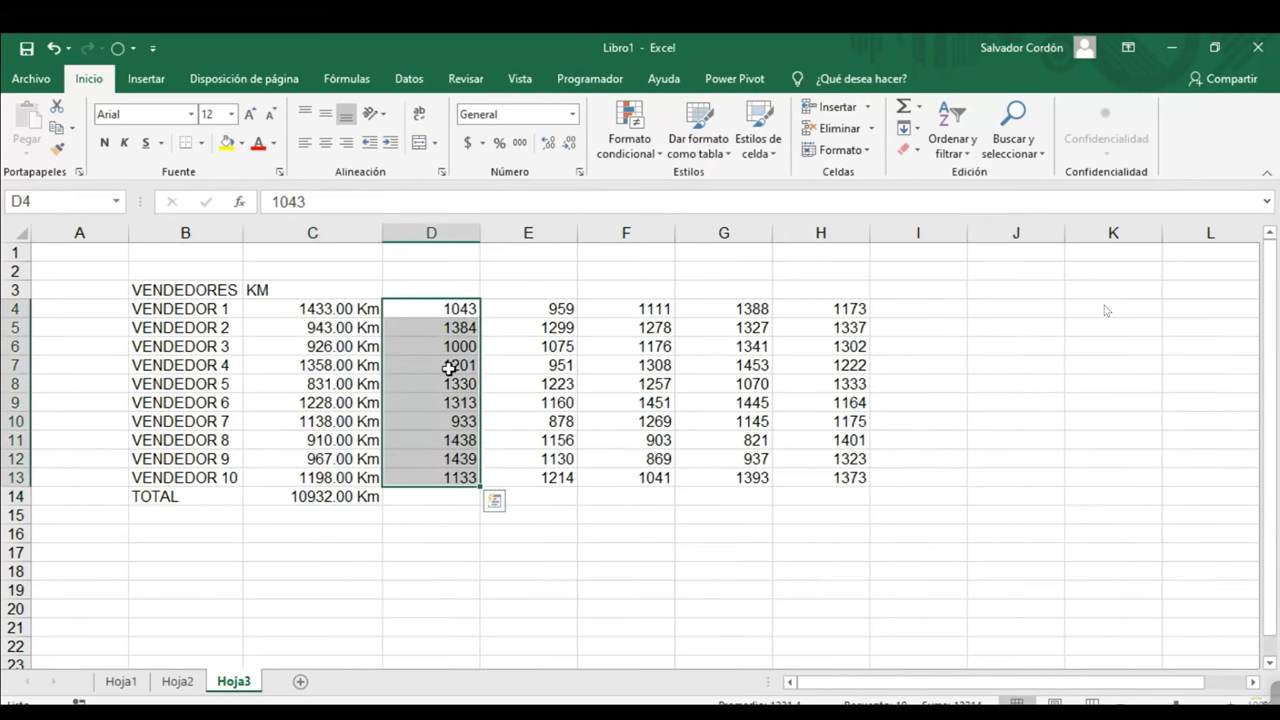
left_click(466, 496)
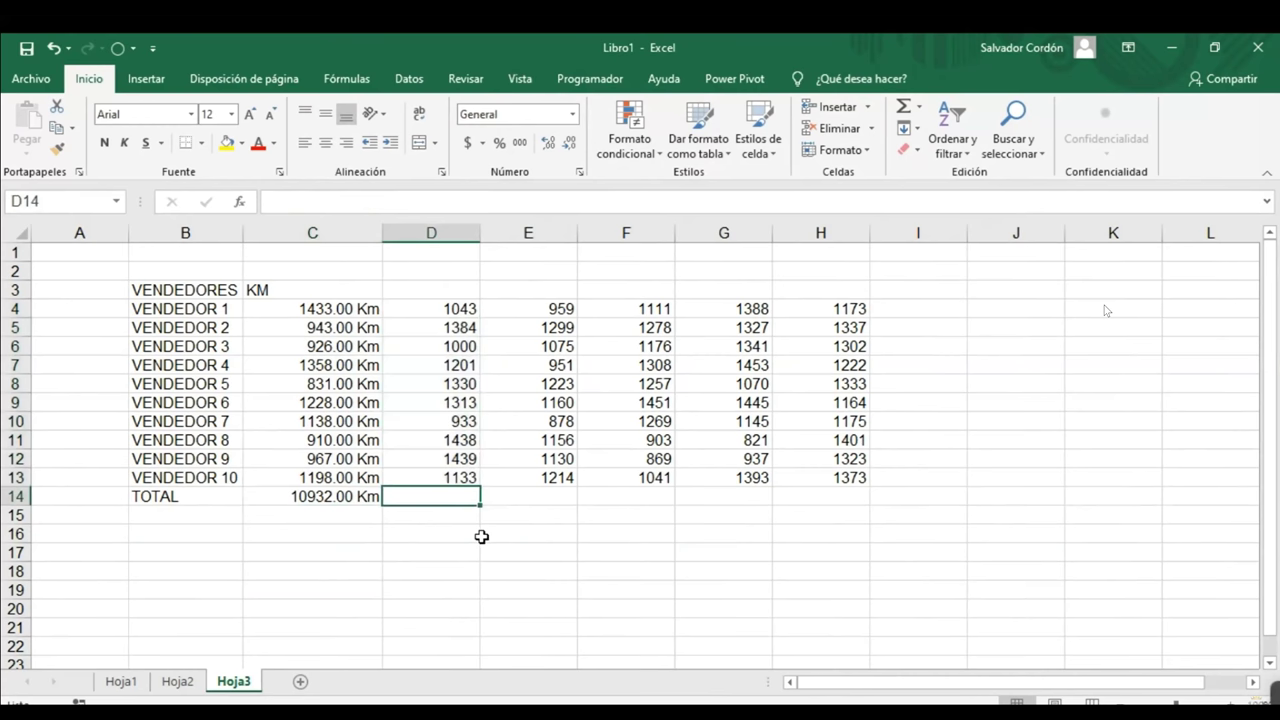
left_click(440, 287)
type("$")
key("Return")
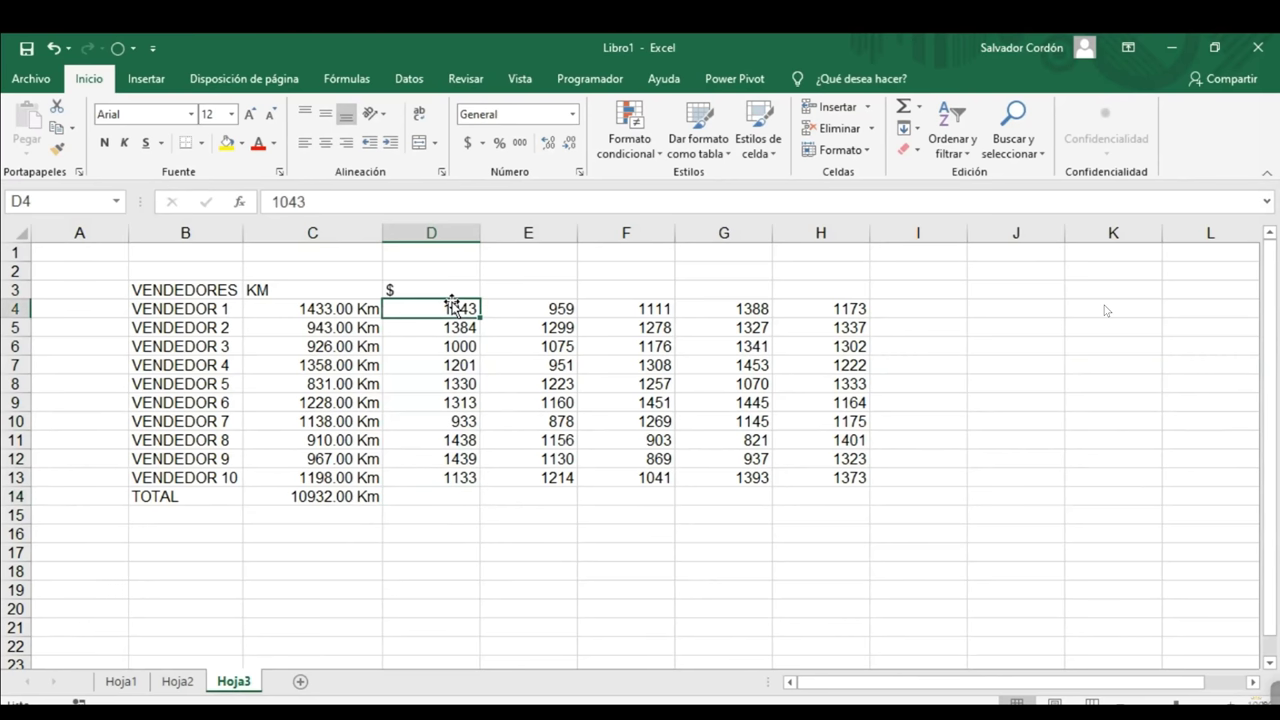
- Center the KM and $ headings in C3:D3
left_click_drag(316, 290, 466, 500)
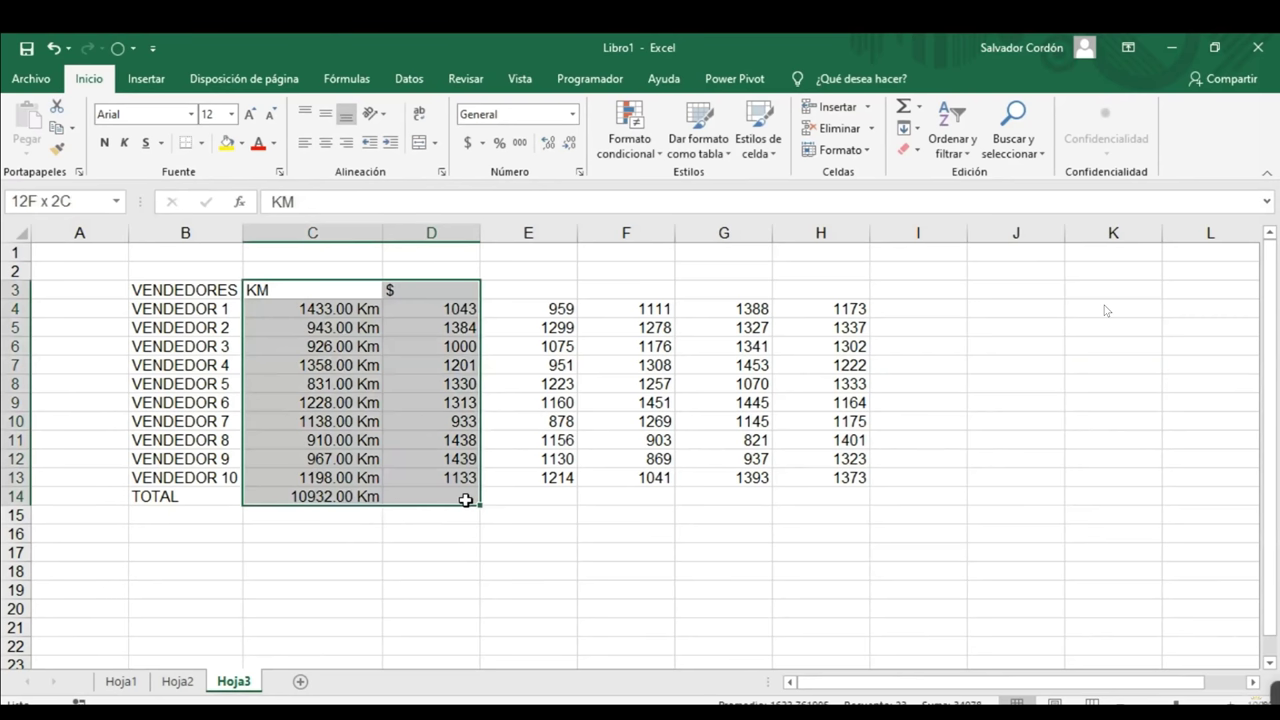
left_click_drag(338, 288, 450, 478)
left_click(325, 142)
- Apply the Contabilidad dollar format to the values in D4:D13
left_click(437, 346)
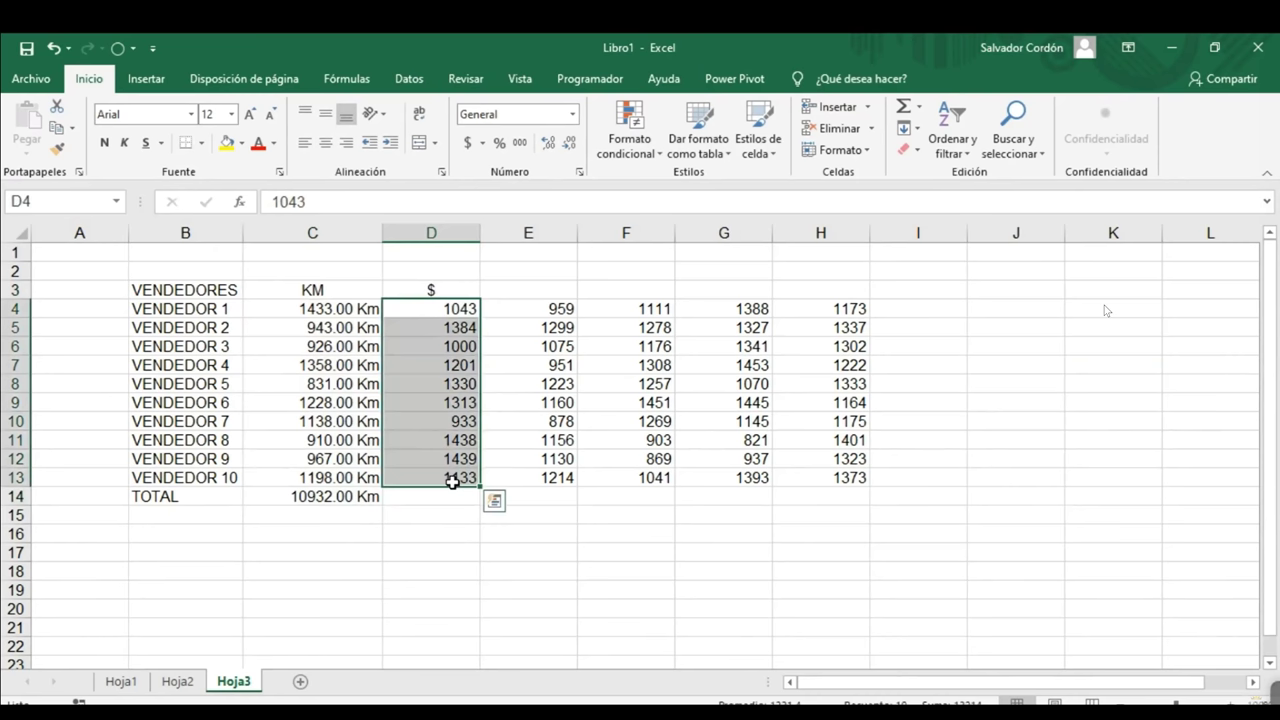
left_click(467, 143)
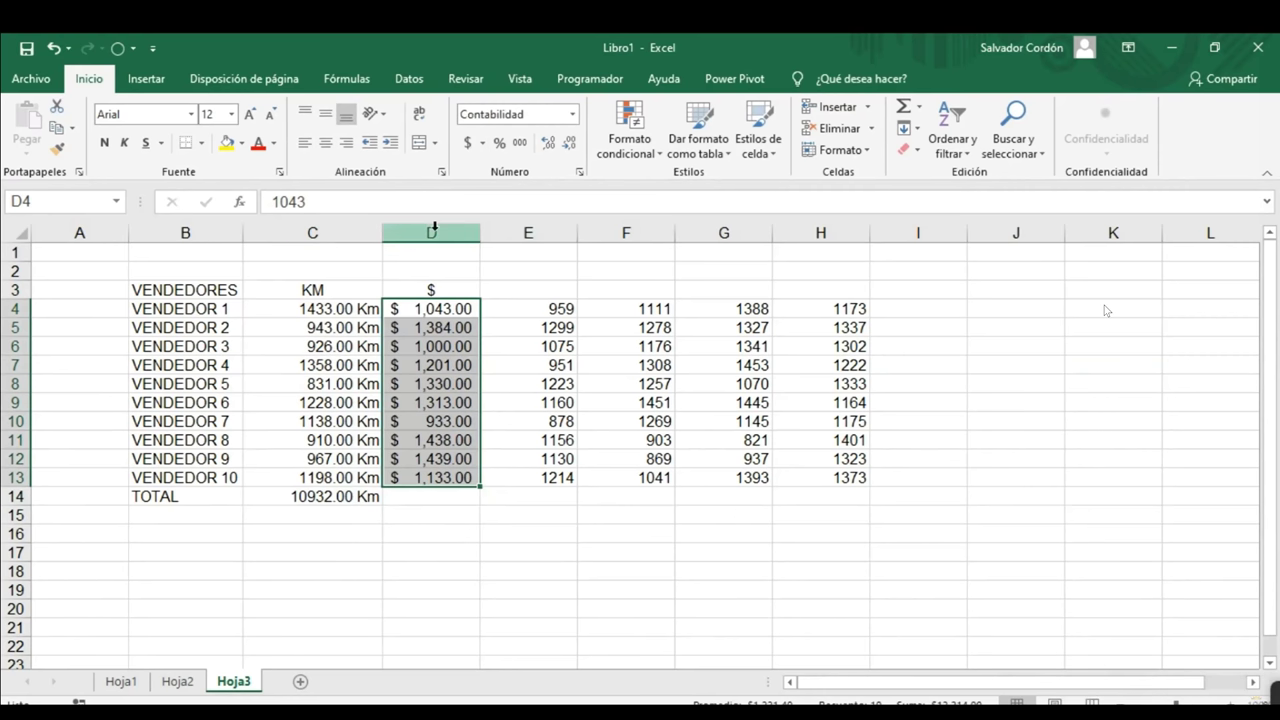
key("Return")
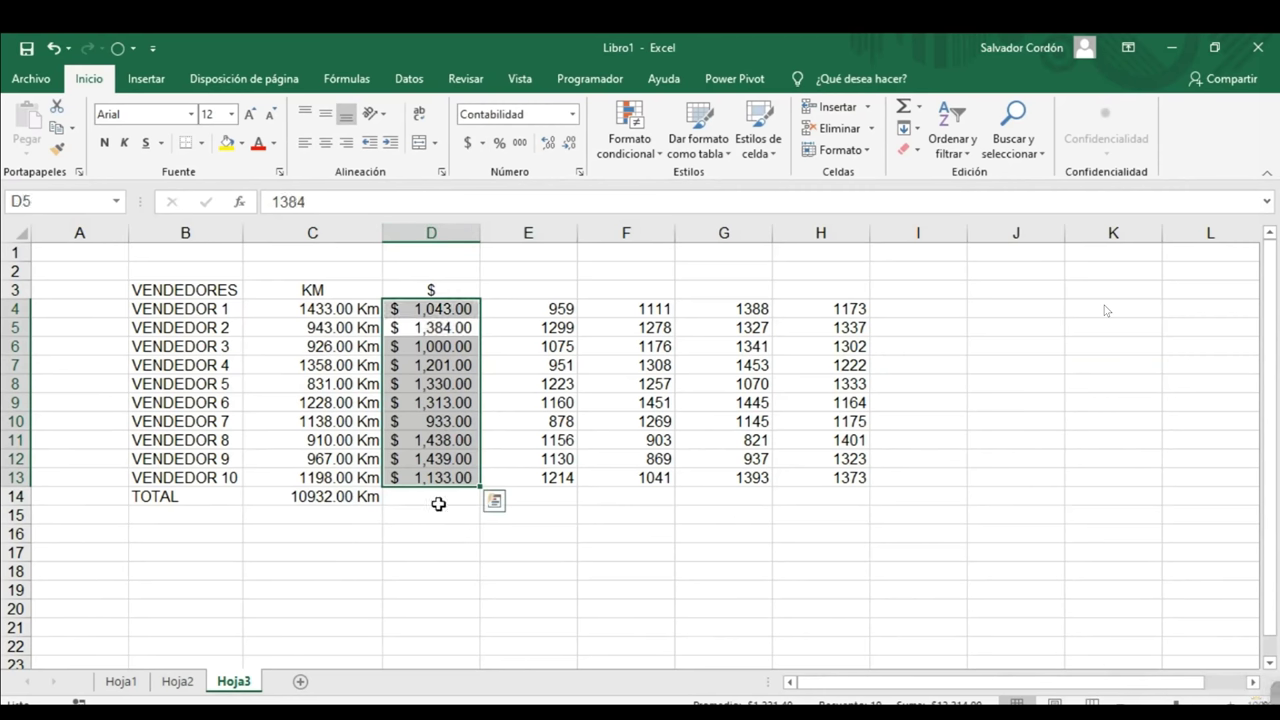
- Add an AutoSum total for the dollar column in D14, ending on the empty cell D18
left_click(435, 497)
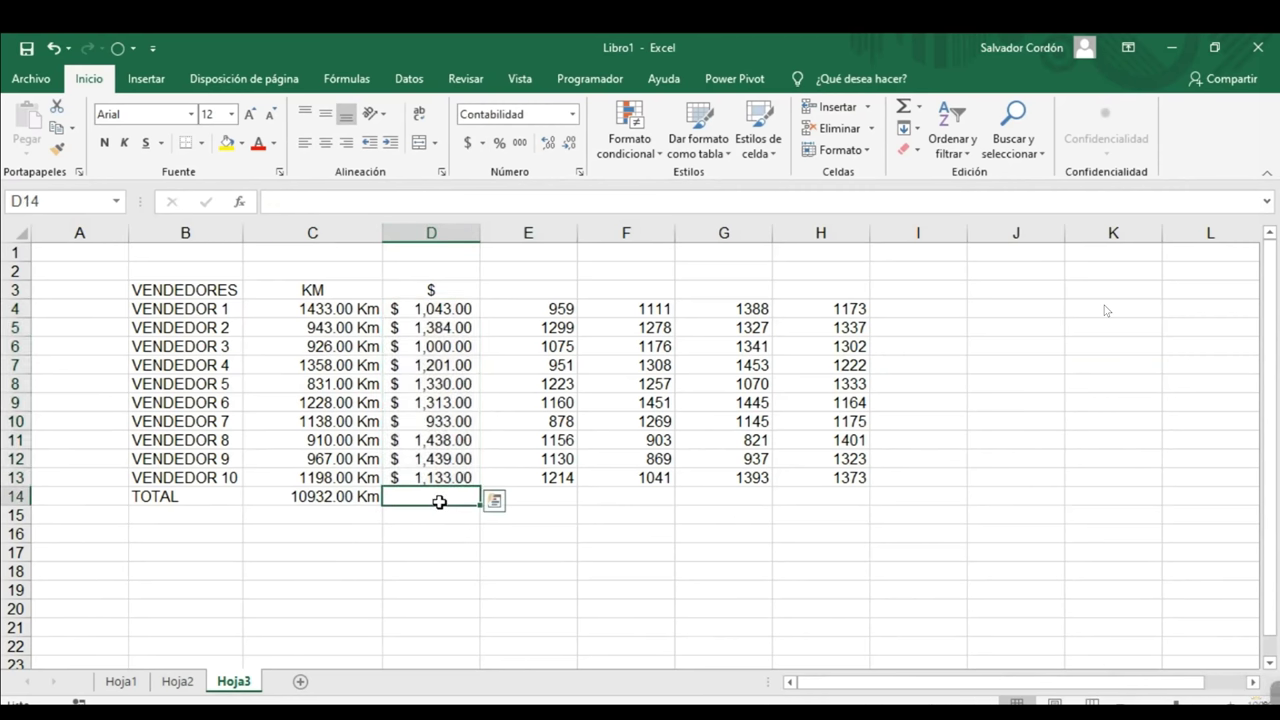
left_click(903, 106)
left_click(441, 530)
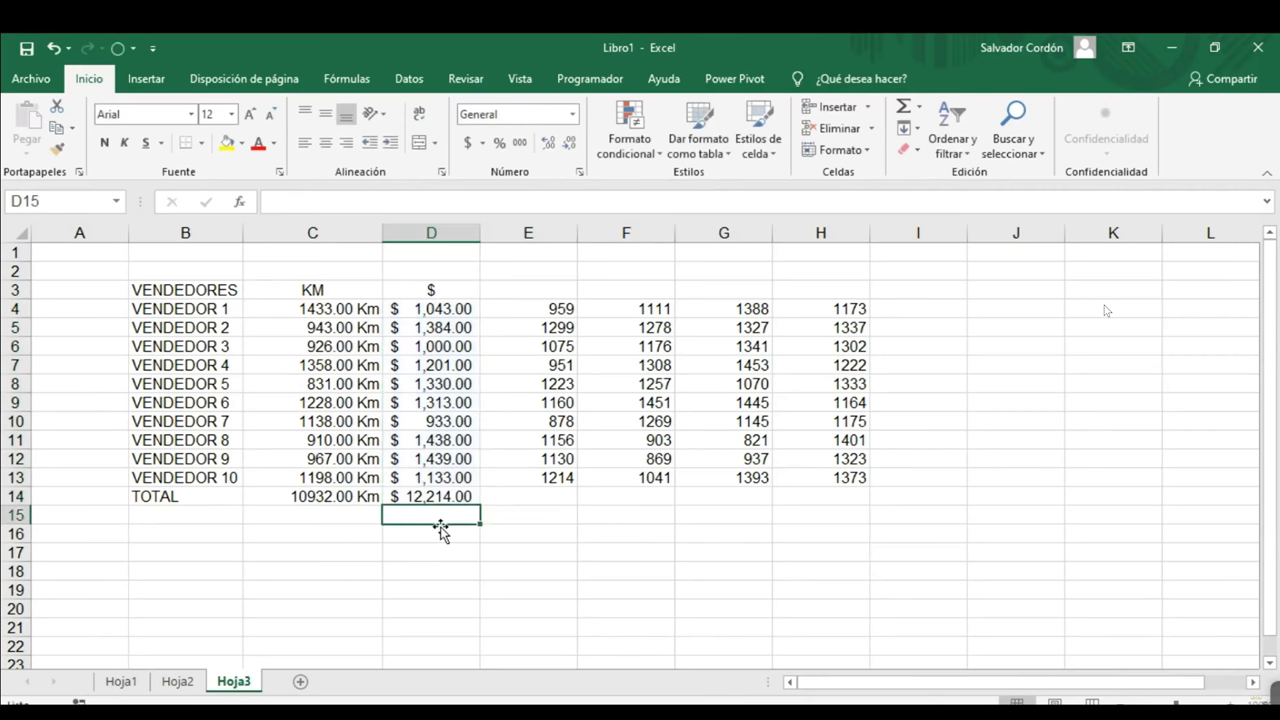
left_click(400, 497)
key("Down")
key("Down")
key("Down")
key("Down")
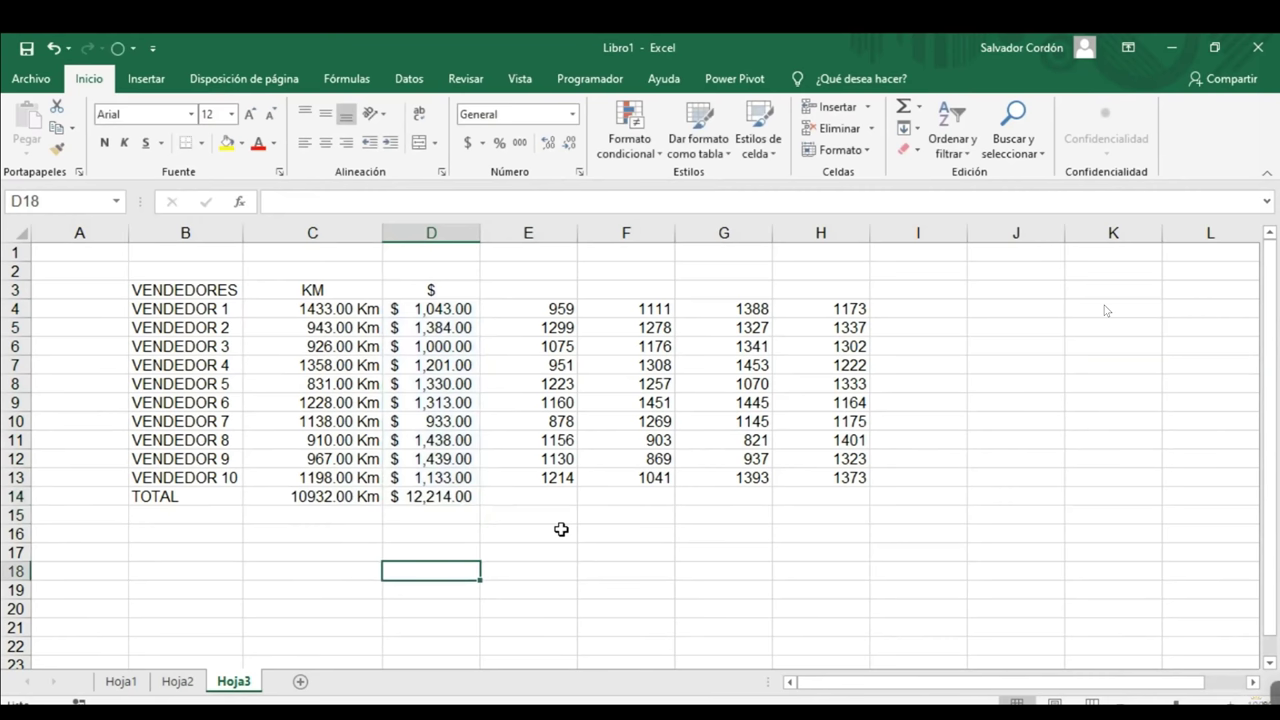
left_click_drag(540, 309, 749, 480)
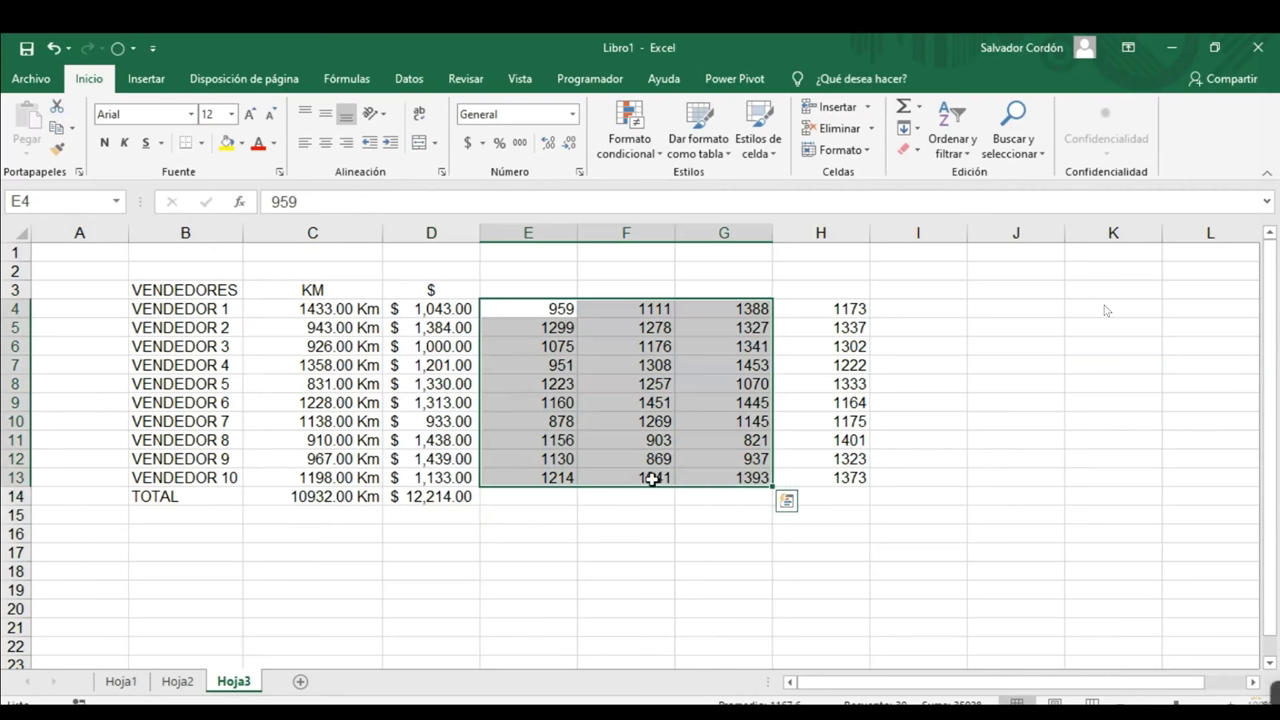
left_click_drag(652, 479, 658, 311)
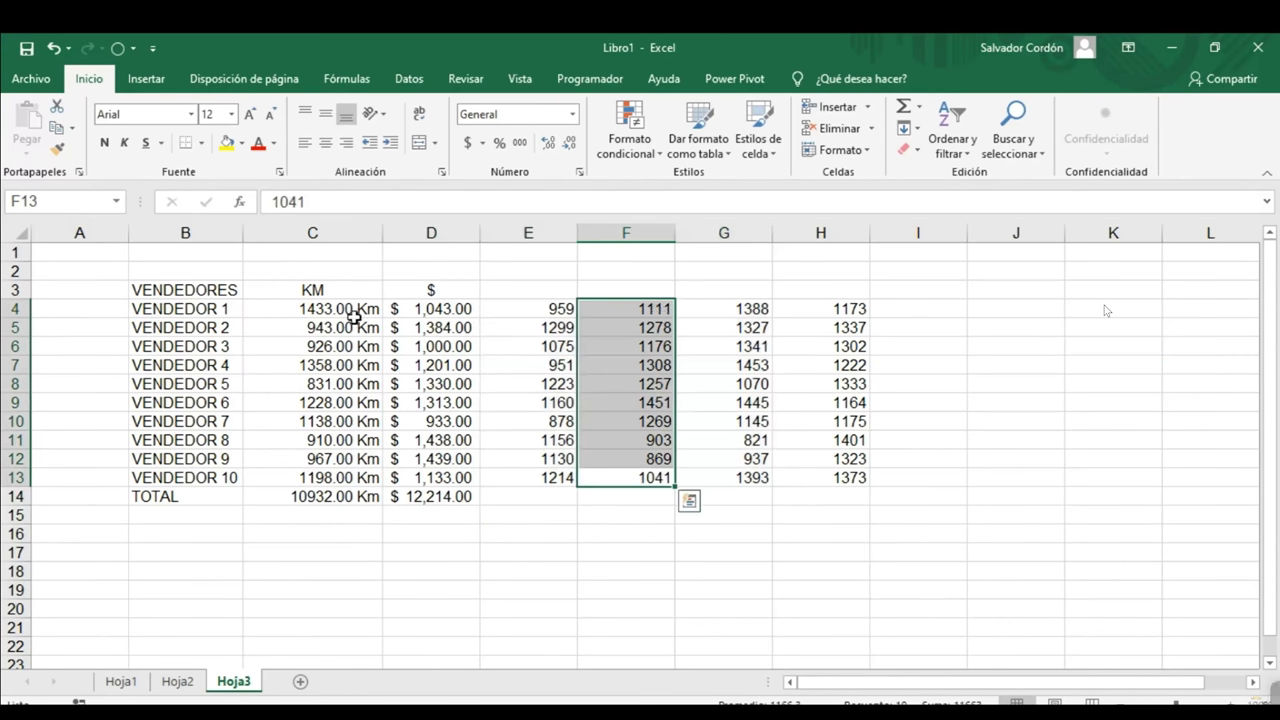
- Apply the custom number format 0 "metros" to the values in E4:E13
left_click_drag(542, 311, 536, 472)
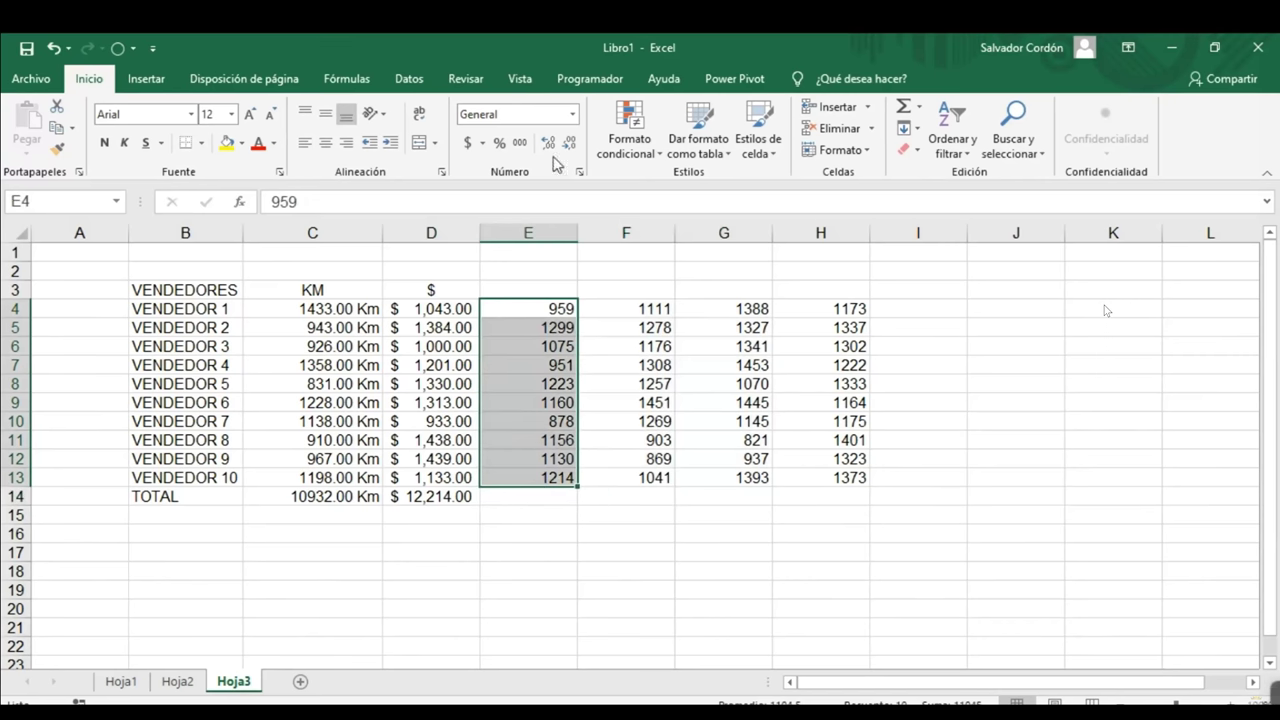
left_click(573, 115)
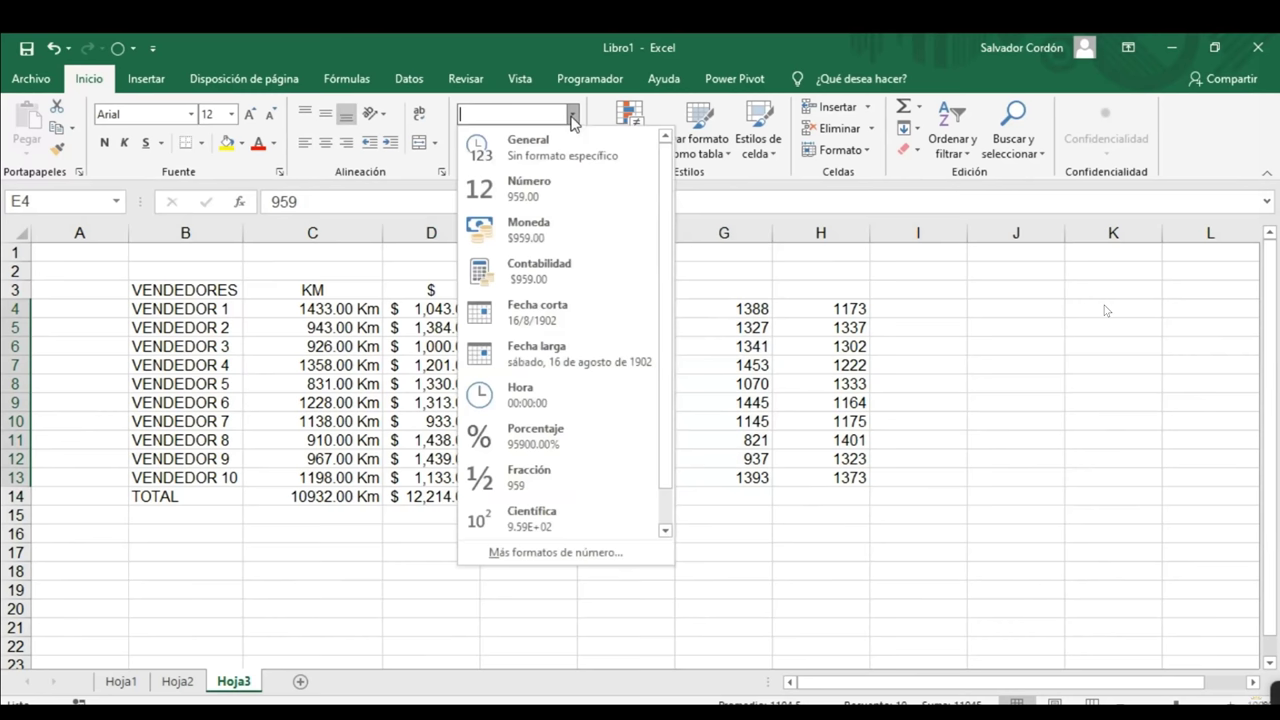
left_click(578, 563)
key("ctrl+1")
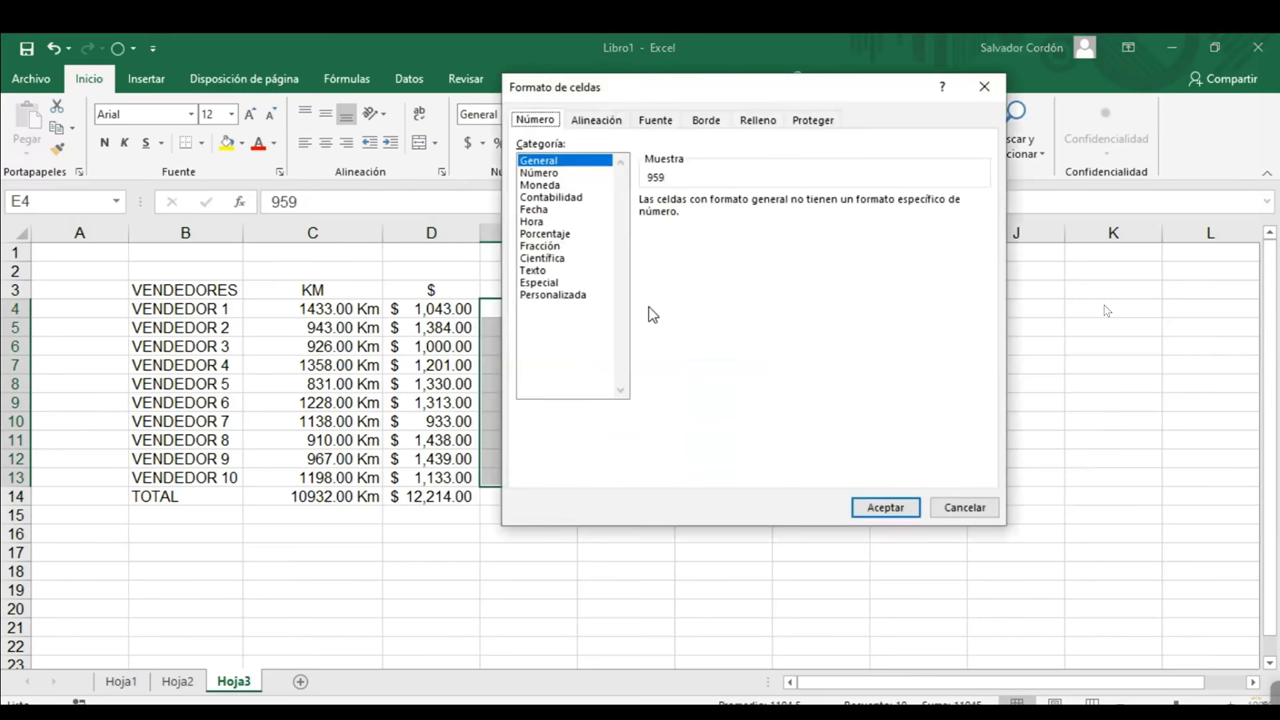
left_click(556, 295)
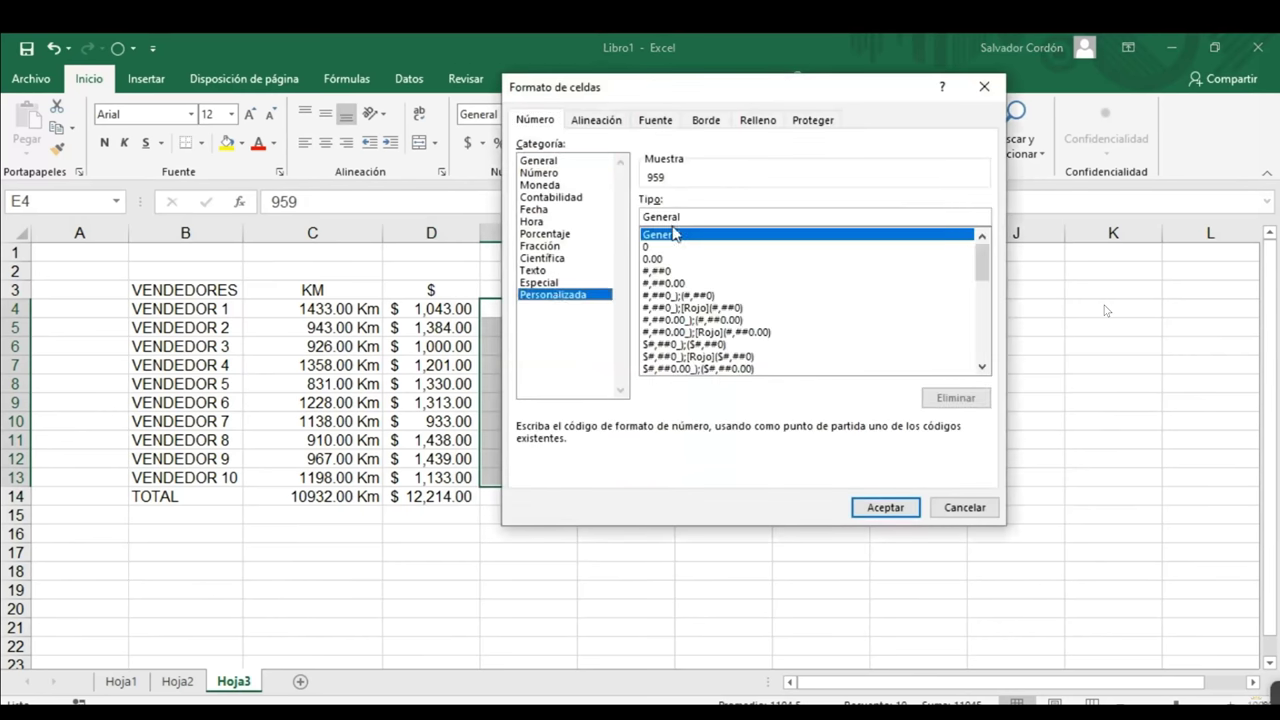
left_click(651, 247)
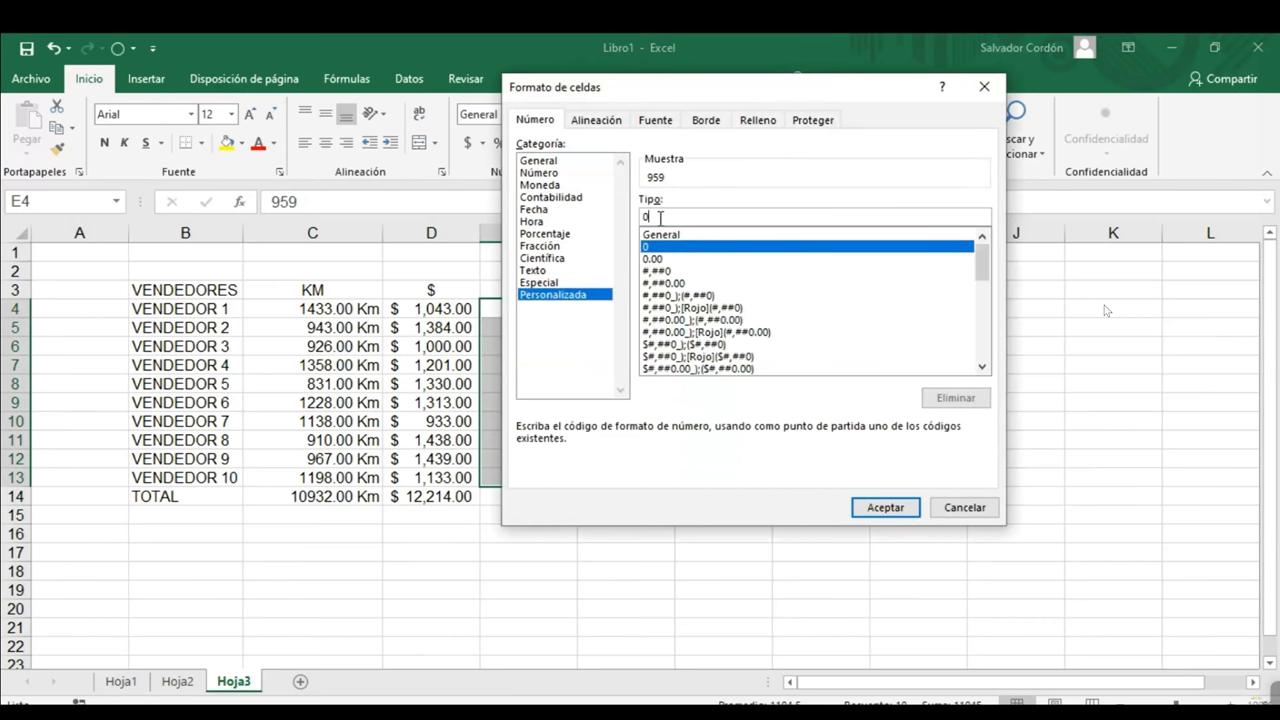
left_click(660, 217)
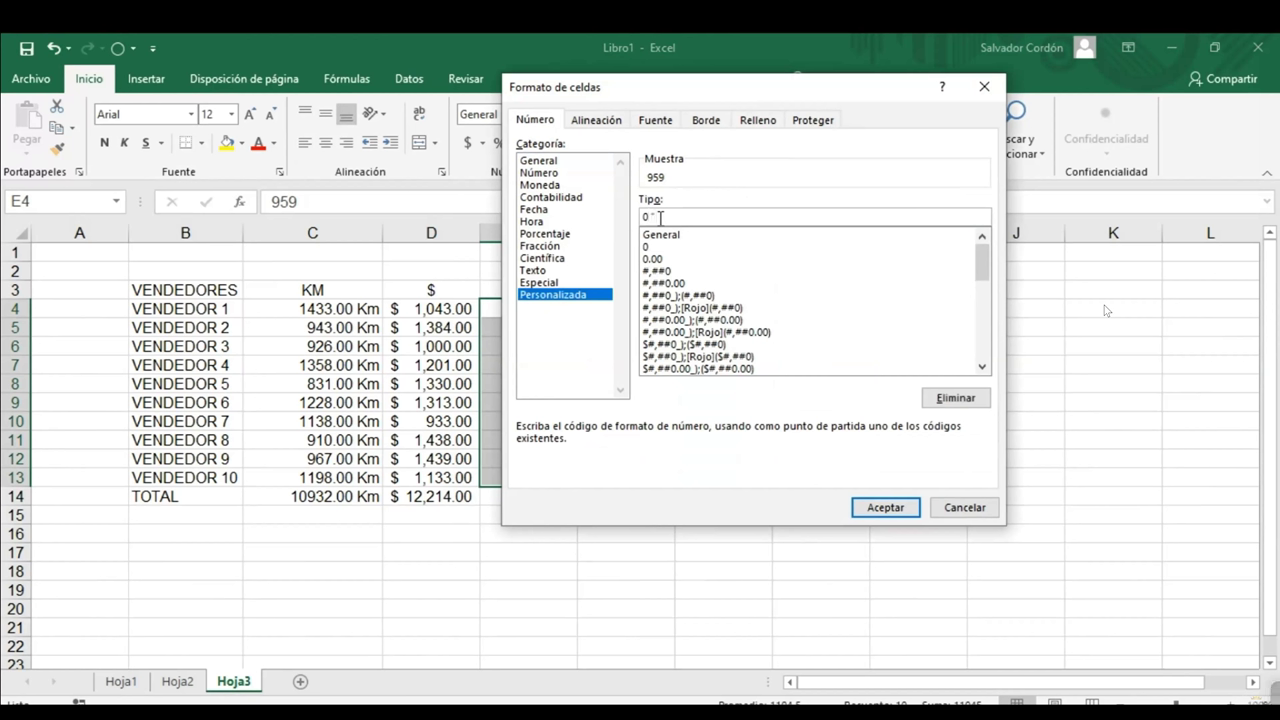
type("\"K")
type("etros\"")
key("Return")
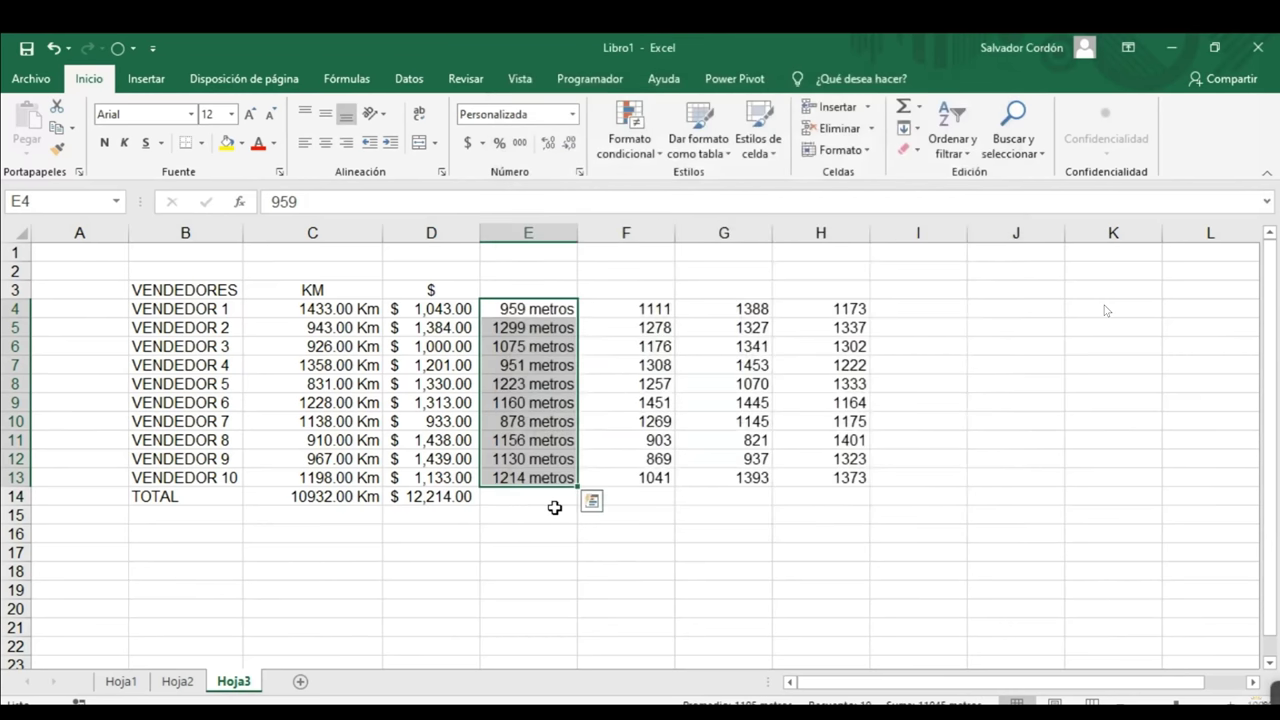
- Enter the values 25, 50, 45, 27, 28, 34, 36, 40, 38 and 46 in I4:I13
left_click(924, 313)
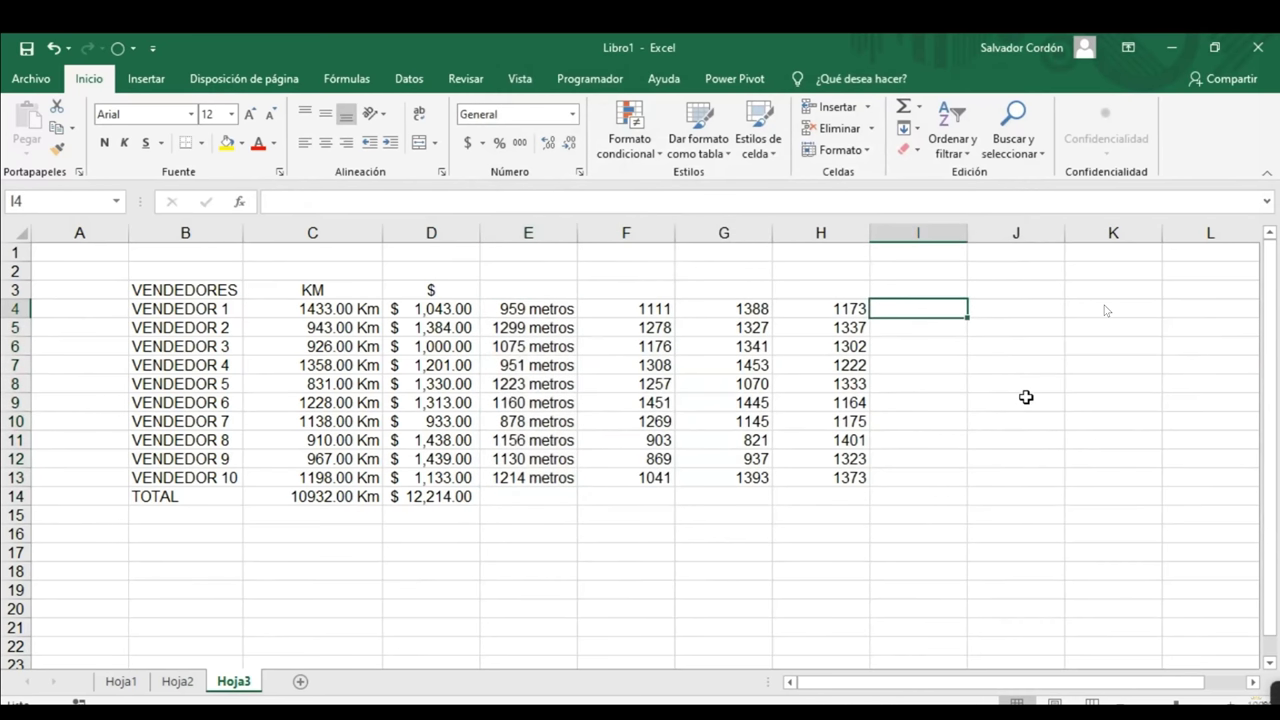
type("25")
key("Return")
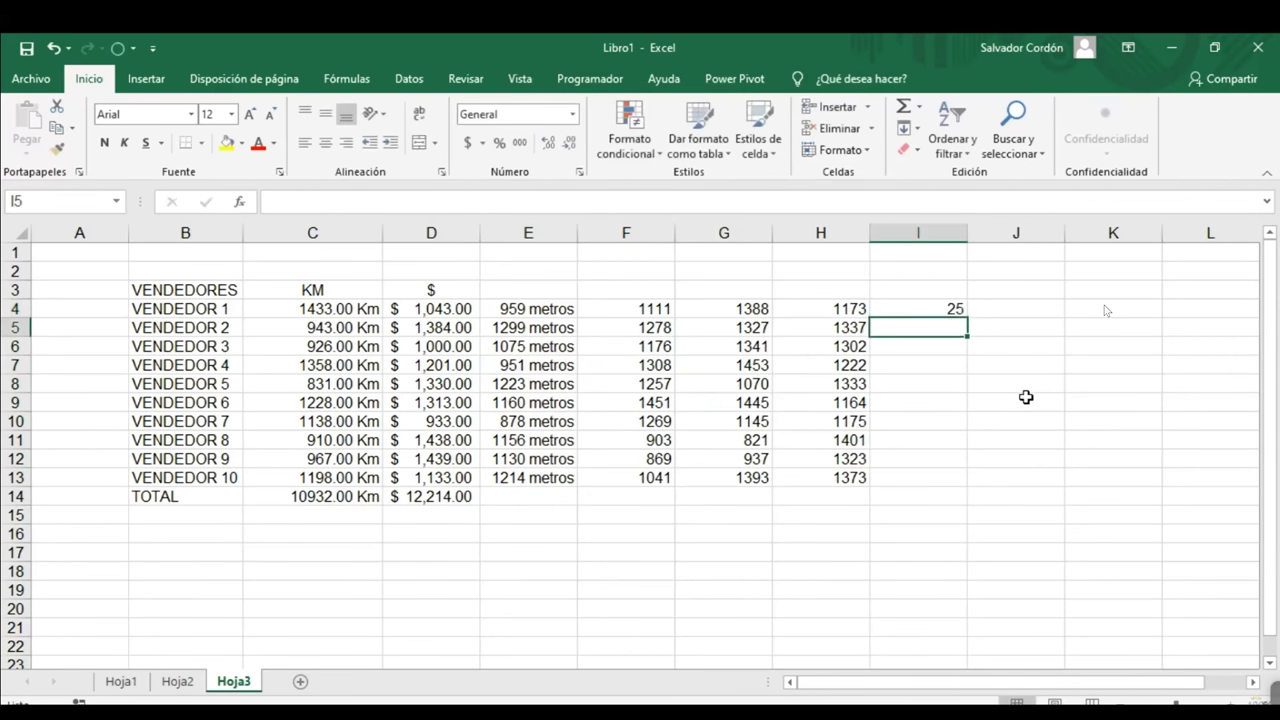
type("50")
key("Return")
type("4")
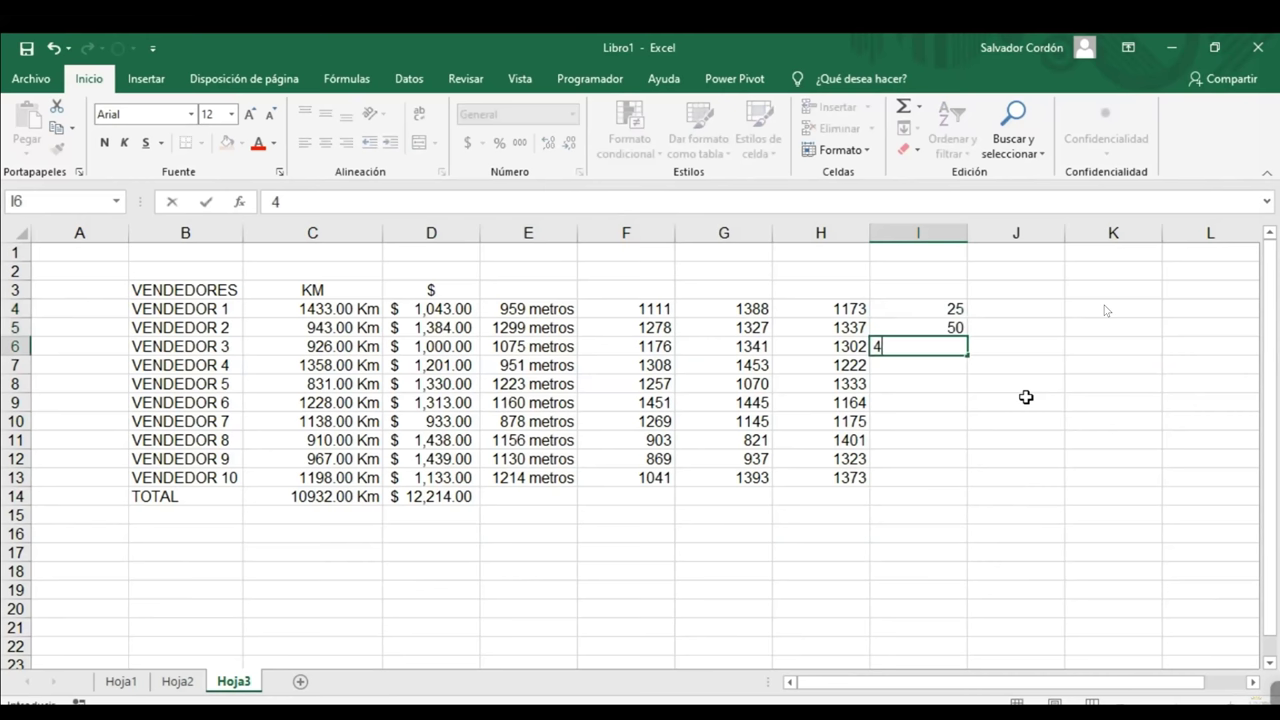
type("5")
key("Return")
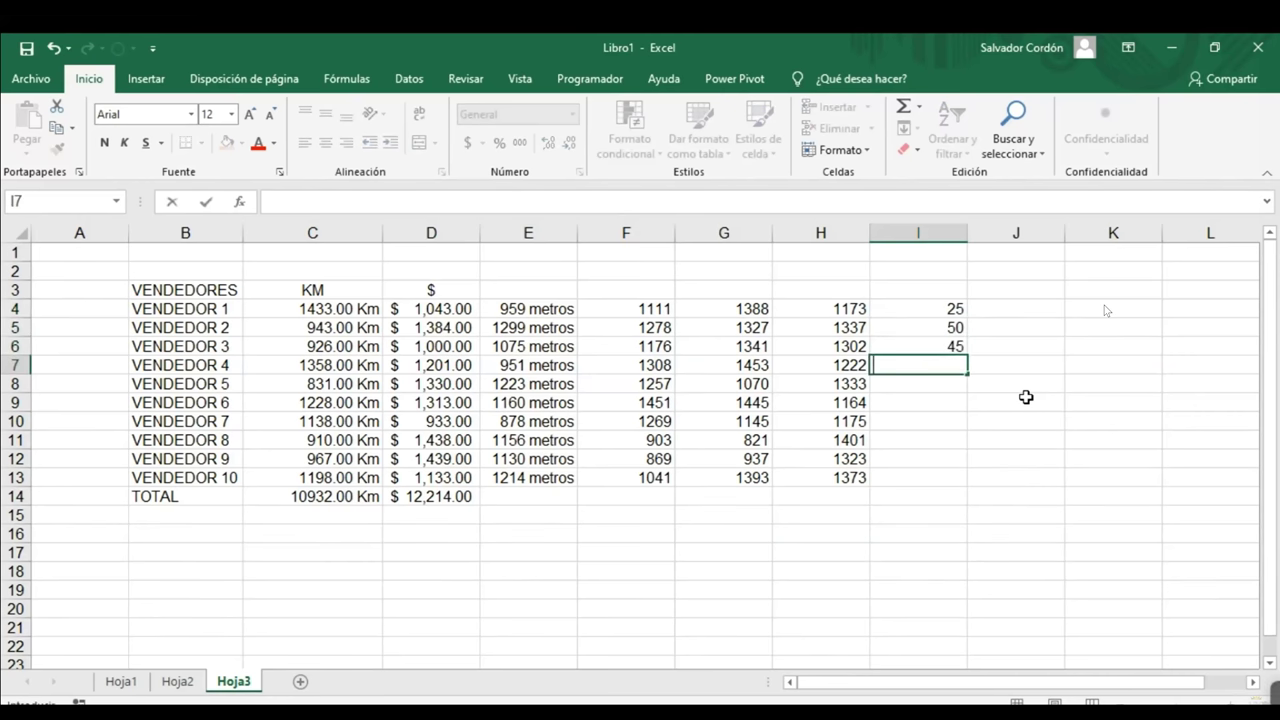
type("27")
key("Return")
type("28")
key("Return")
type("34")
key("Return")
type("36")
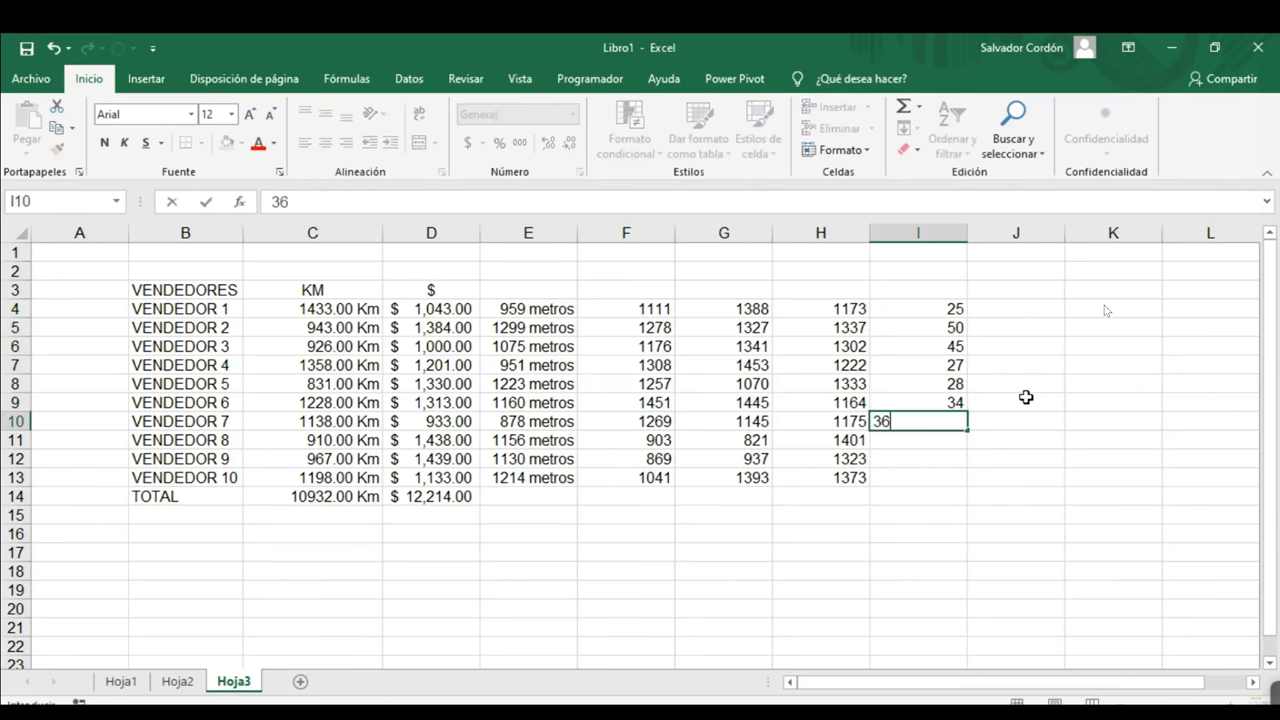
key("Return")
type("40")
key("Return")
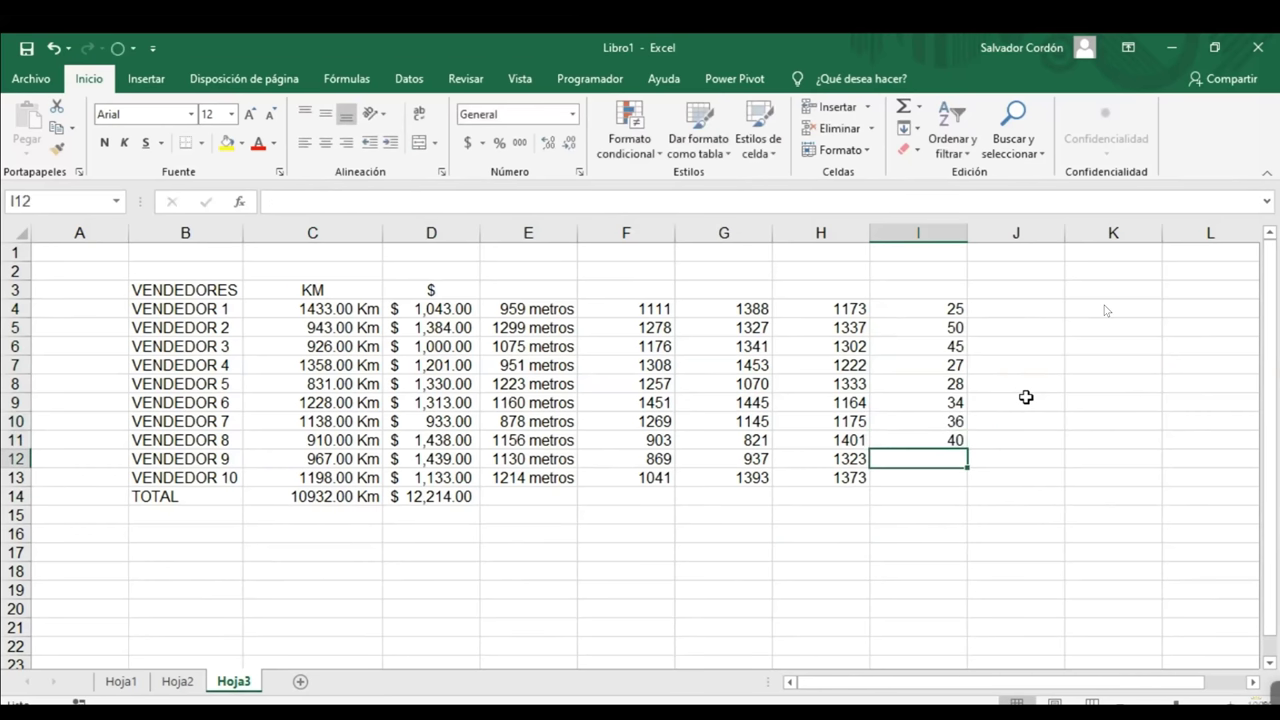
type("38")
key("Return")
type("46")
key("Return")
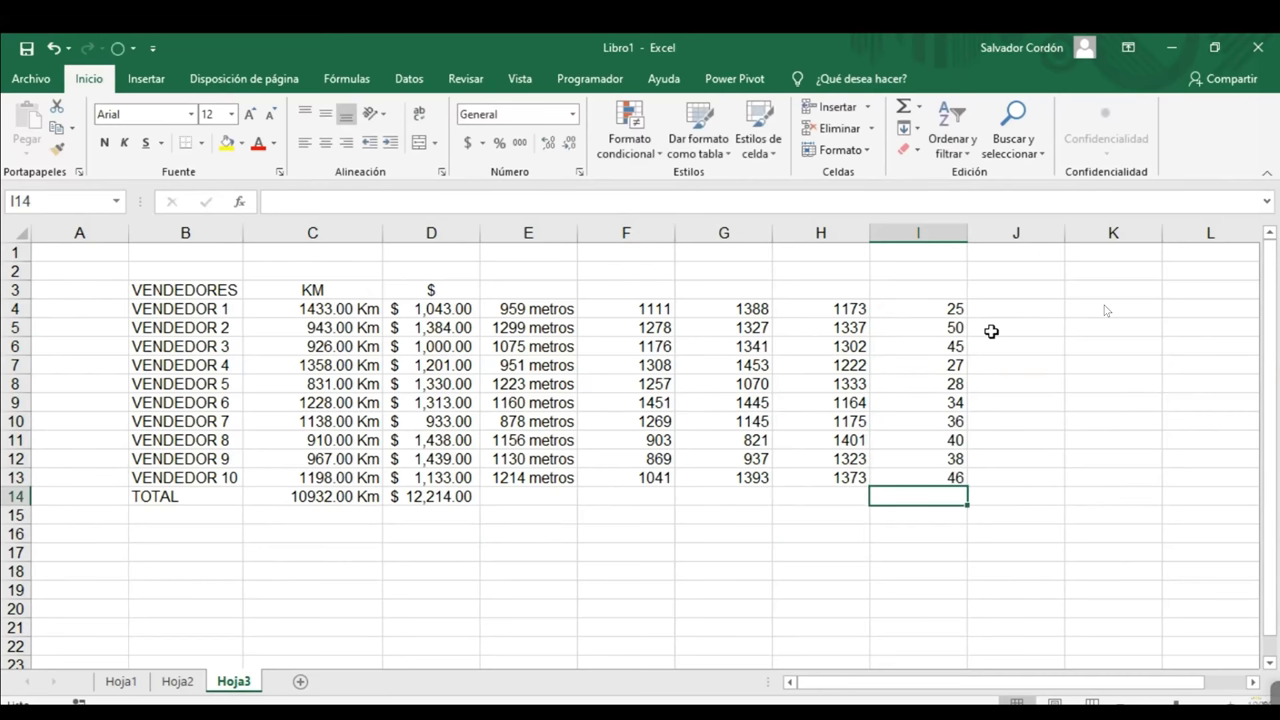
- Apply the custom number format 0 "años" to the values in I4:I13
left_click_drag(940, 309, 935, 478)
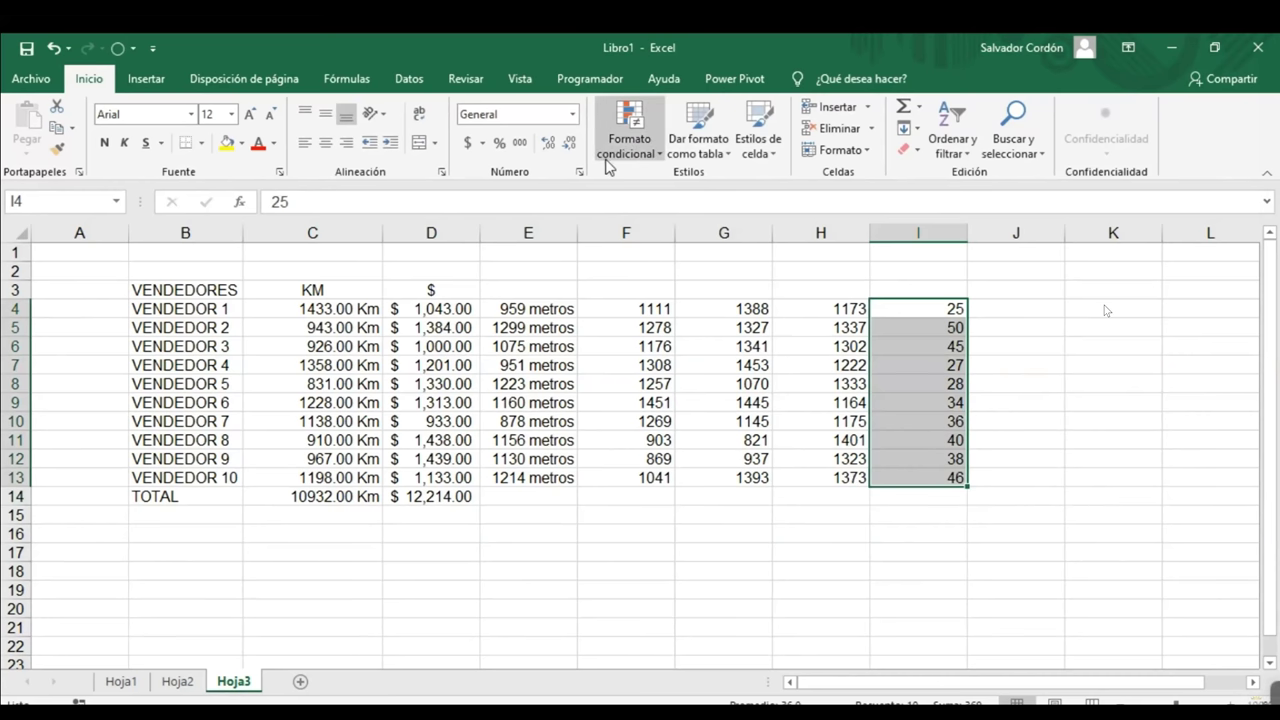
left_click(572, 114)
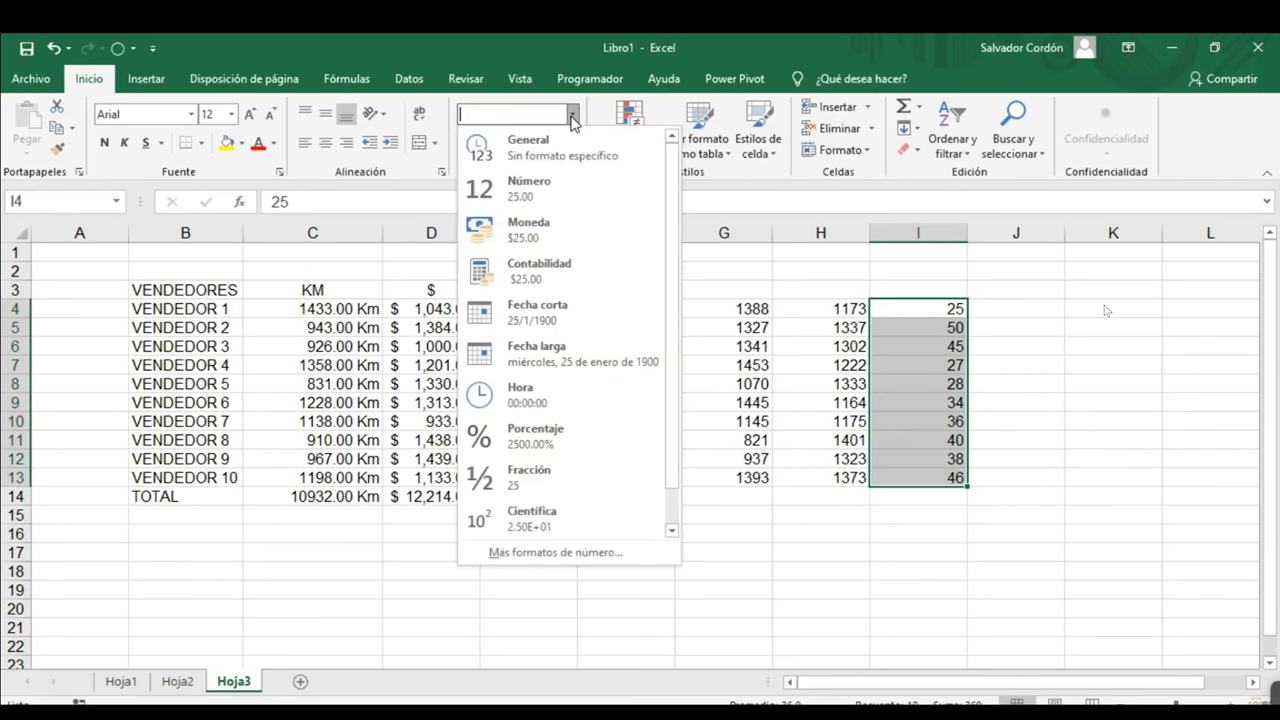
left_click(555, 552)
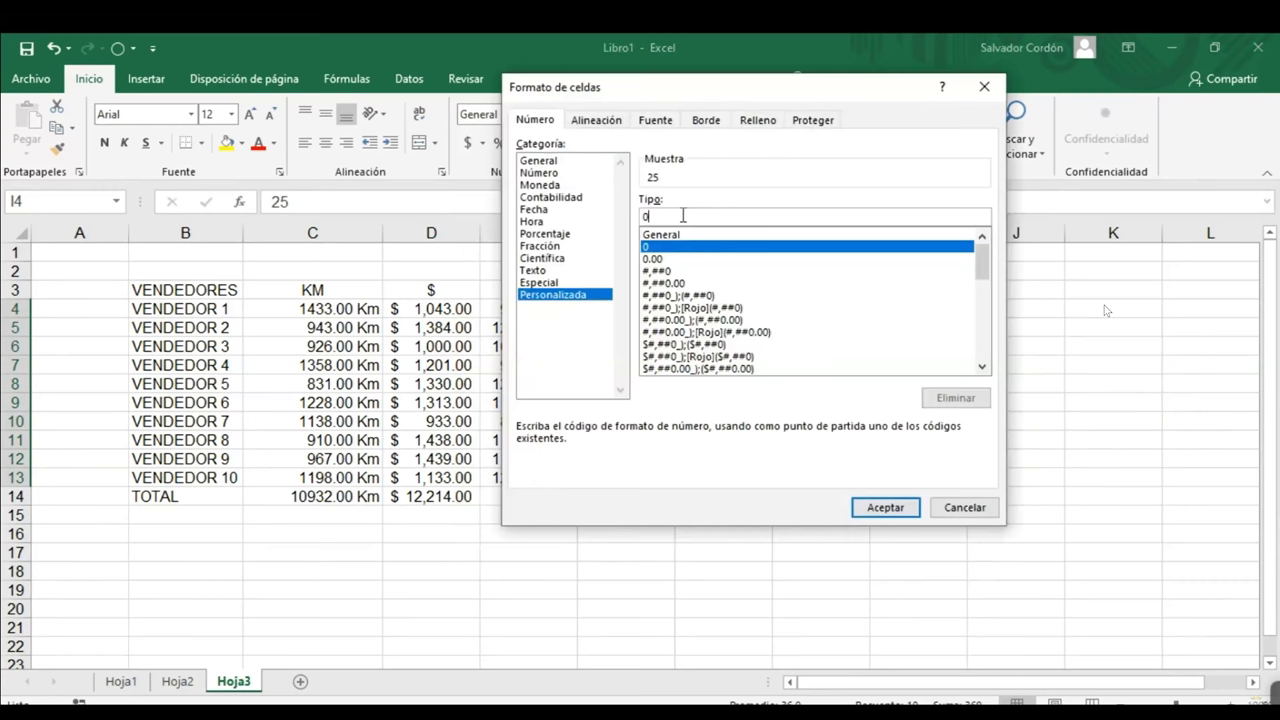
type("\"años\"")
key("Return")
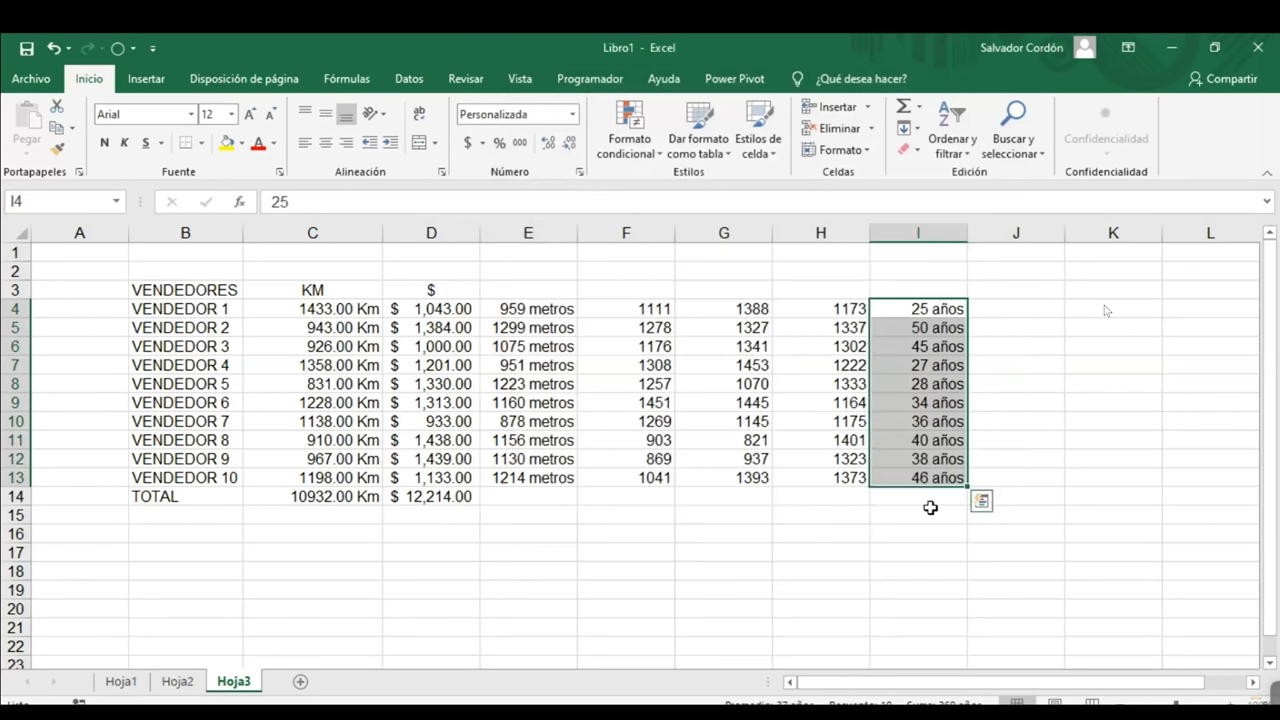
left_click(1003, 399)
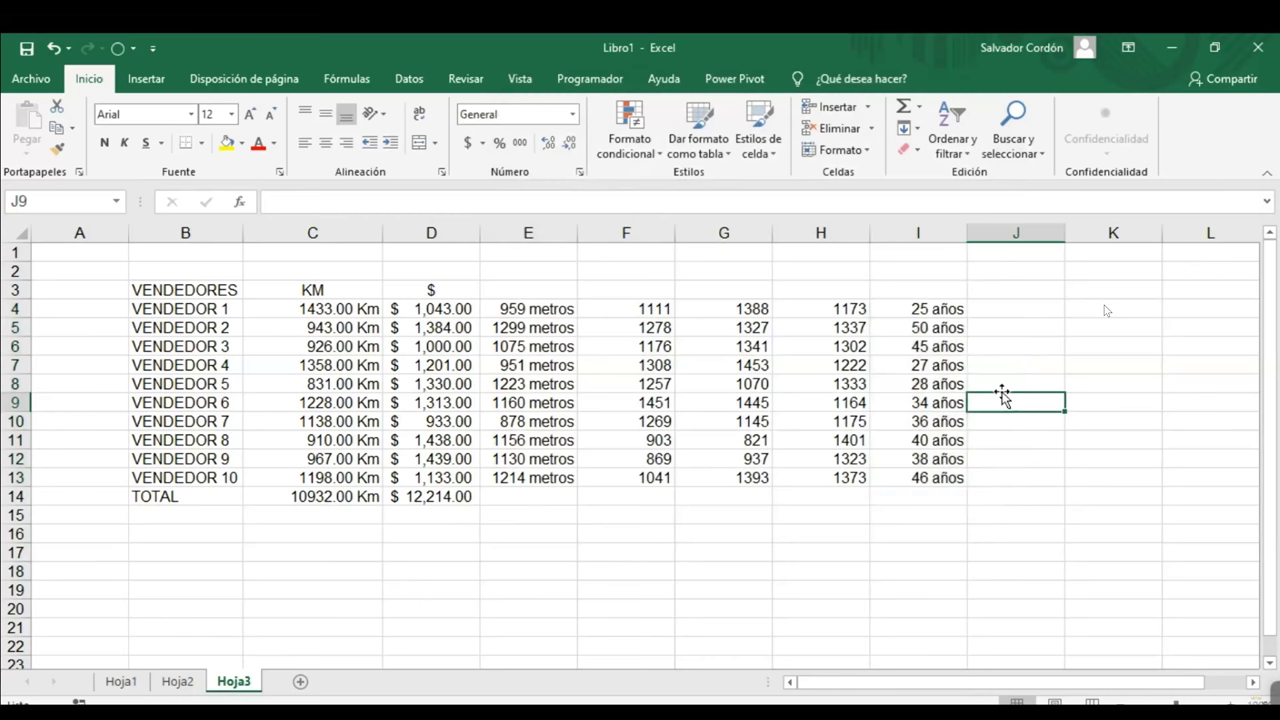
- Change the VENDEDOR 1 value in I4 to 1
left_click_drag(930, 309, 943, 480)
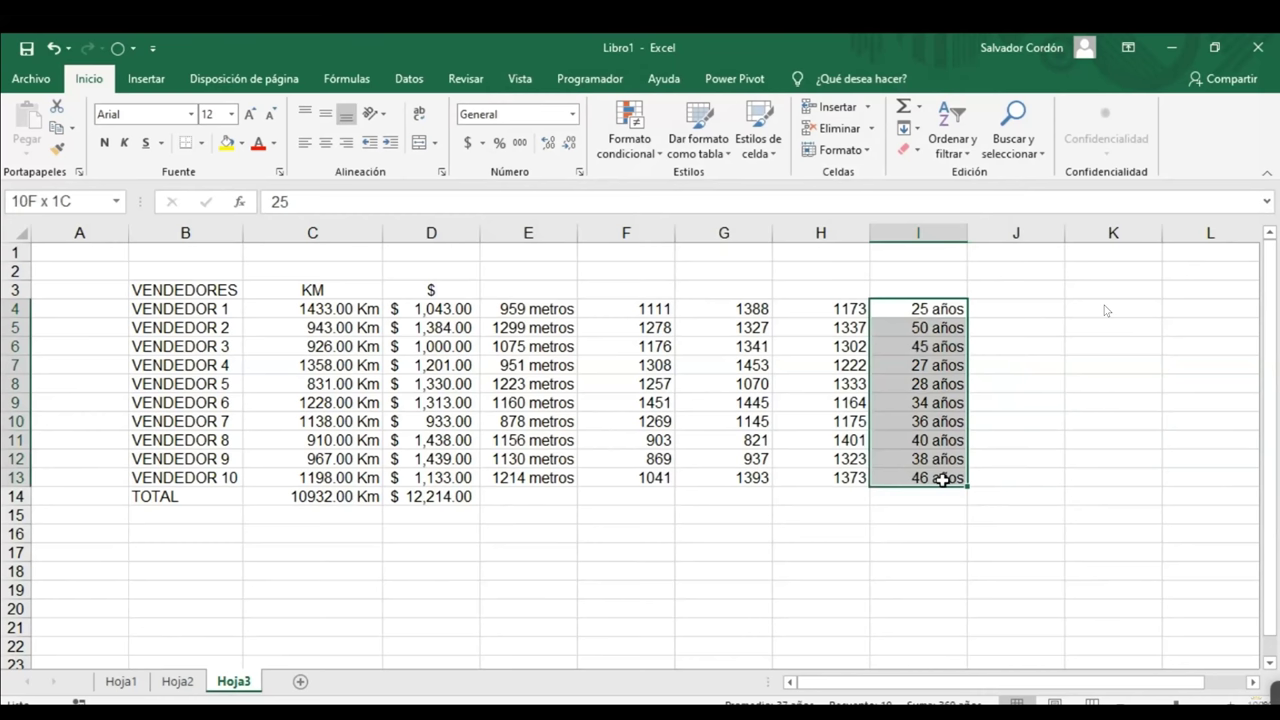
left_click(918, 318)
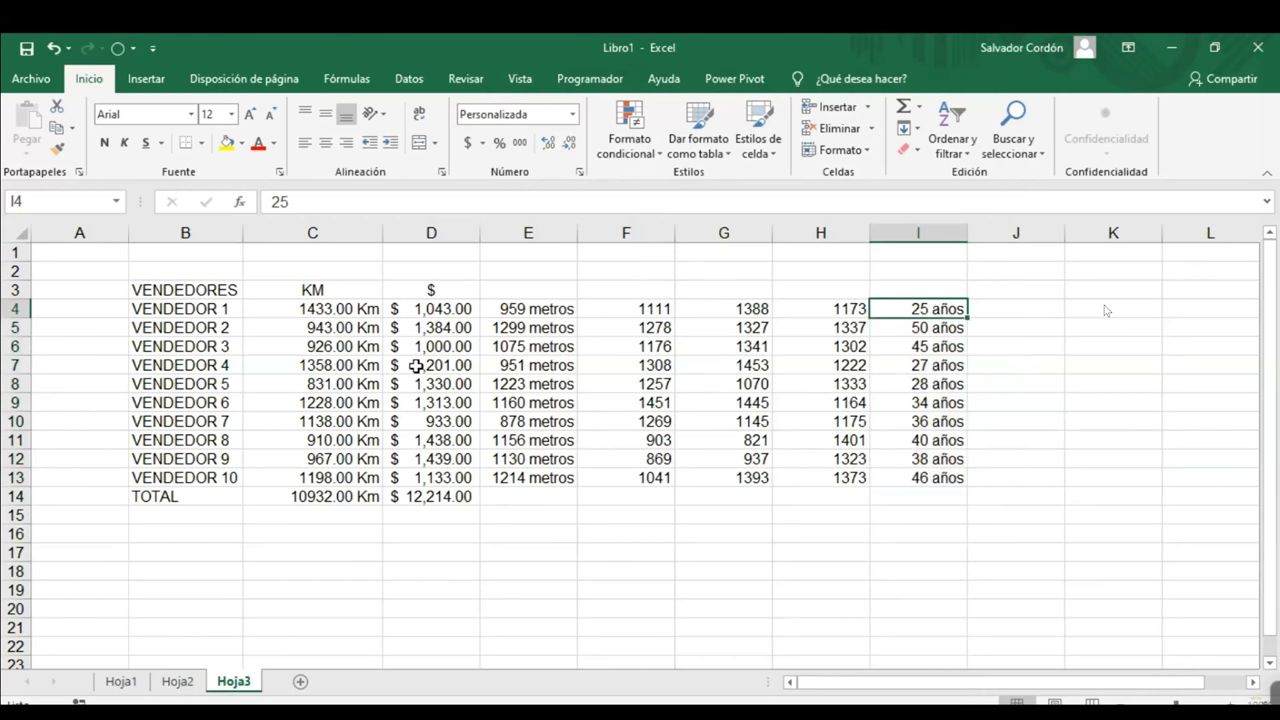
key("ctrl+Left")
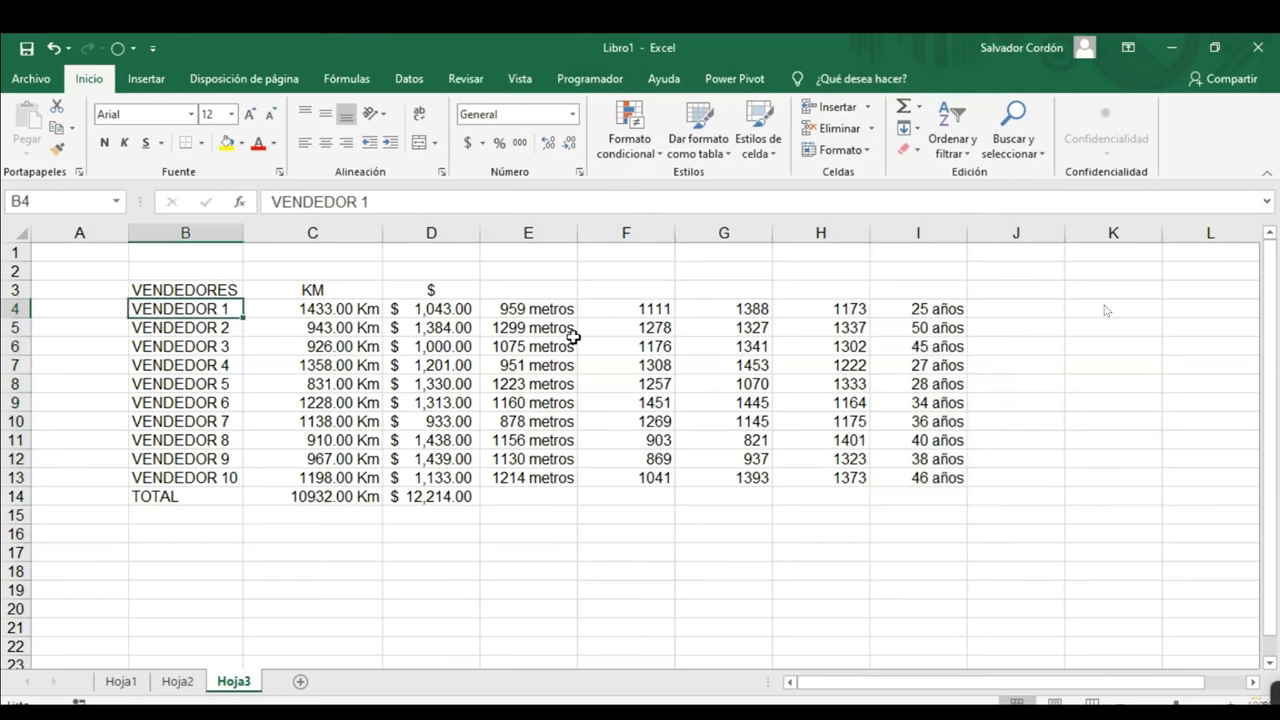
key("ctrl+Right")
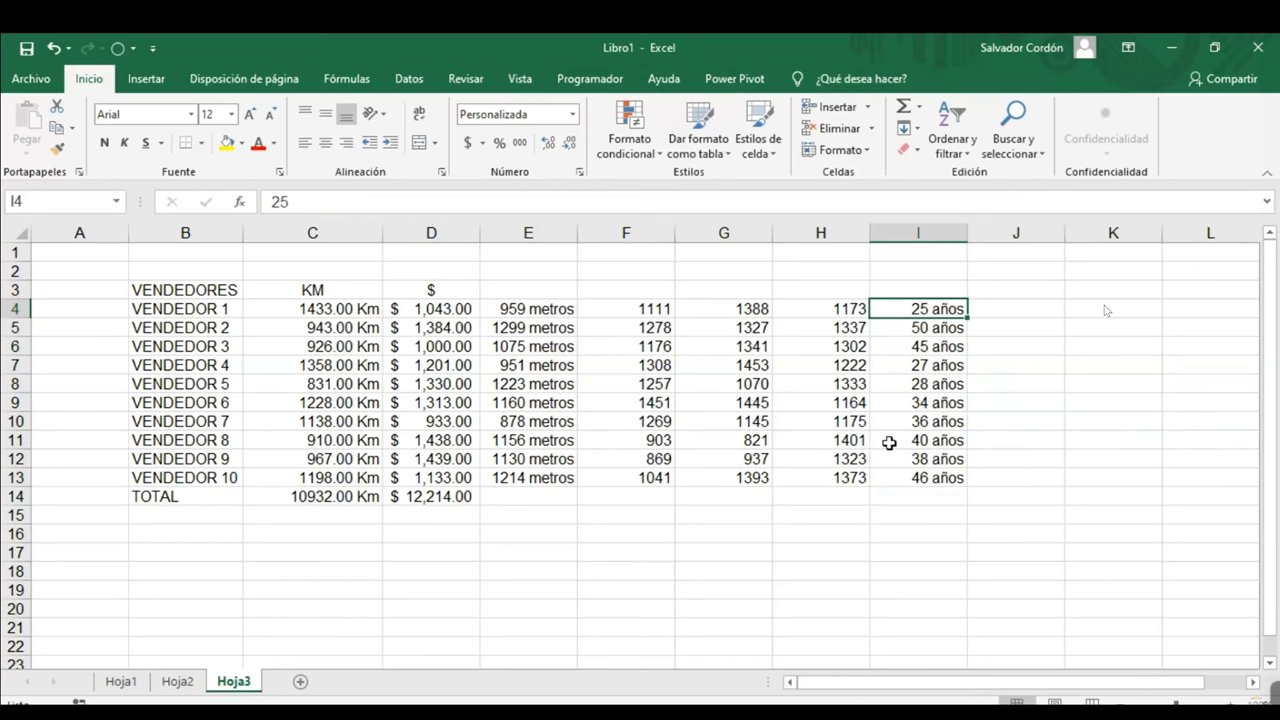
type("1")
- Apply the singular custom number format 0 "año" to cell I4
key("ctrl+shift+Down")
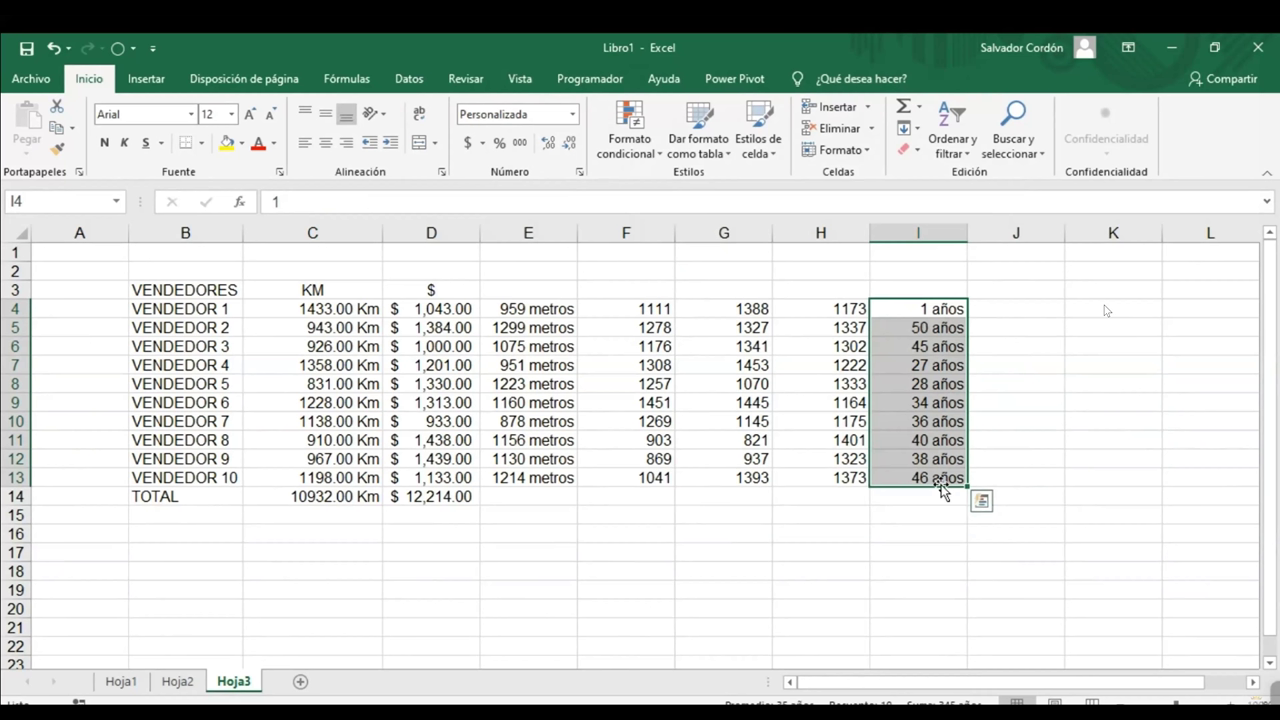
key("ctrl+1")
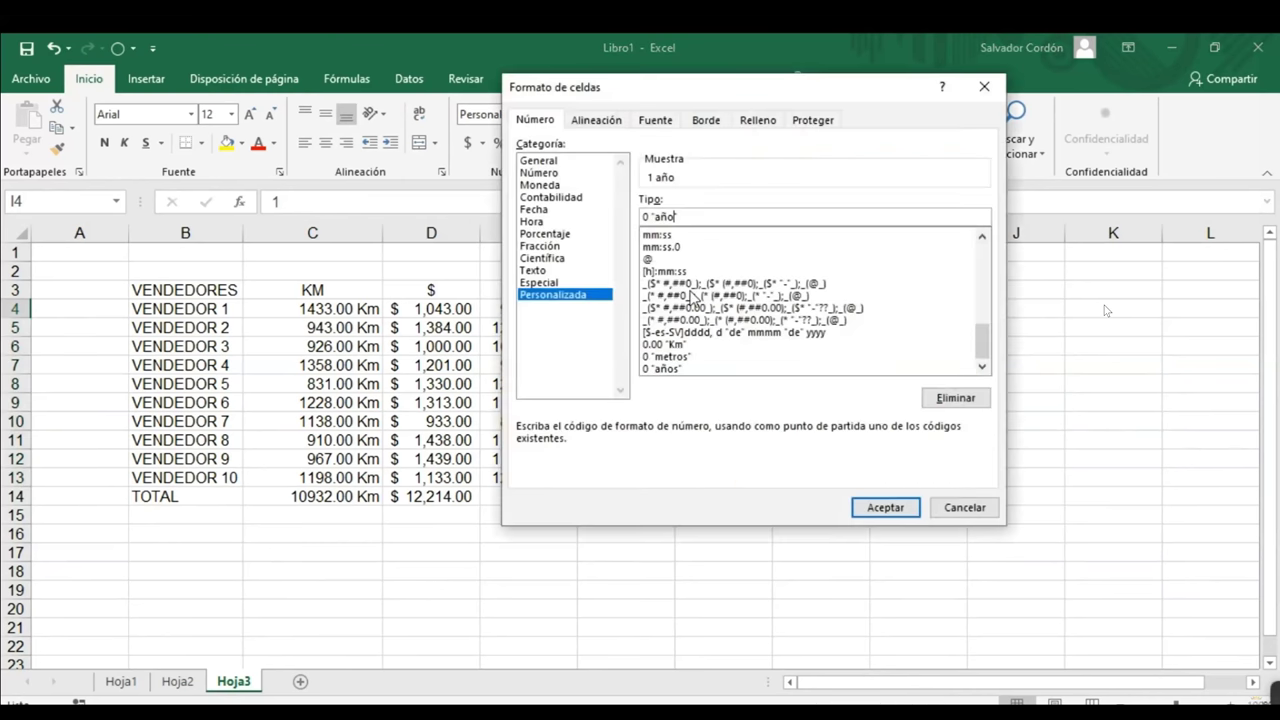
type("\"")
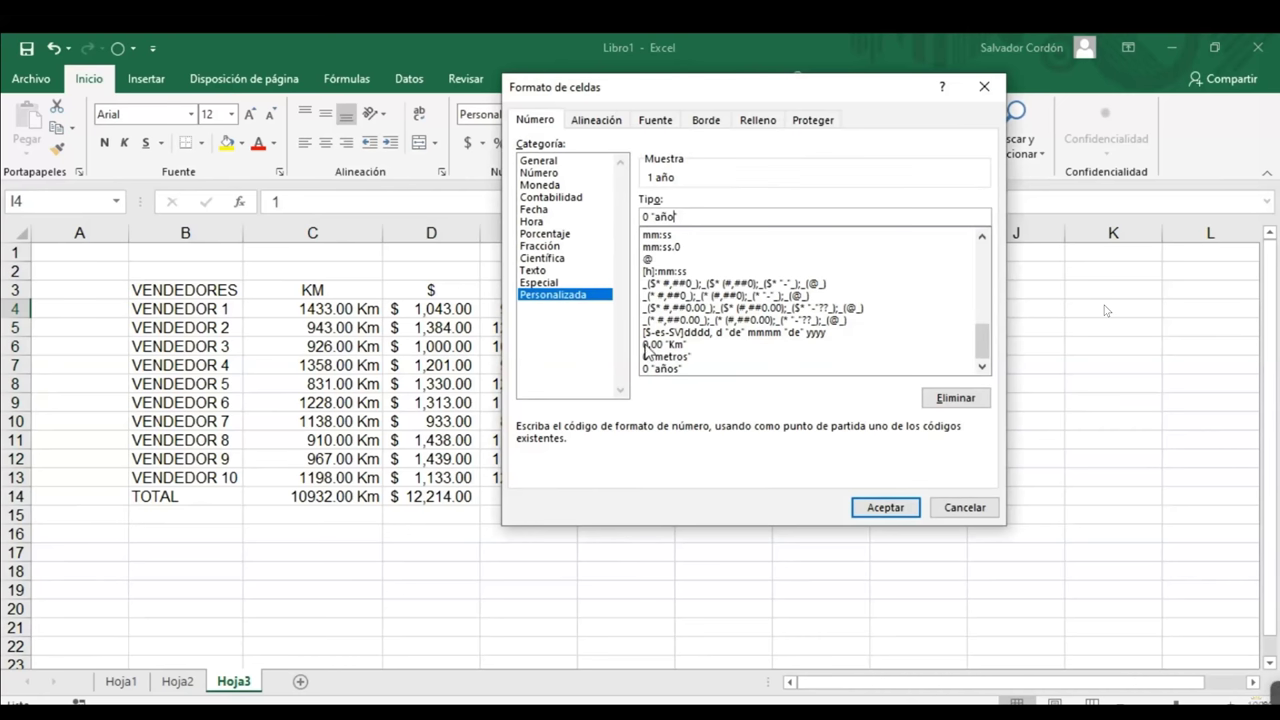
left_click(886, 508)
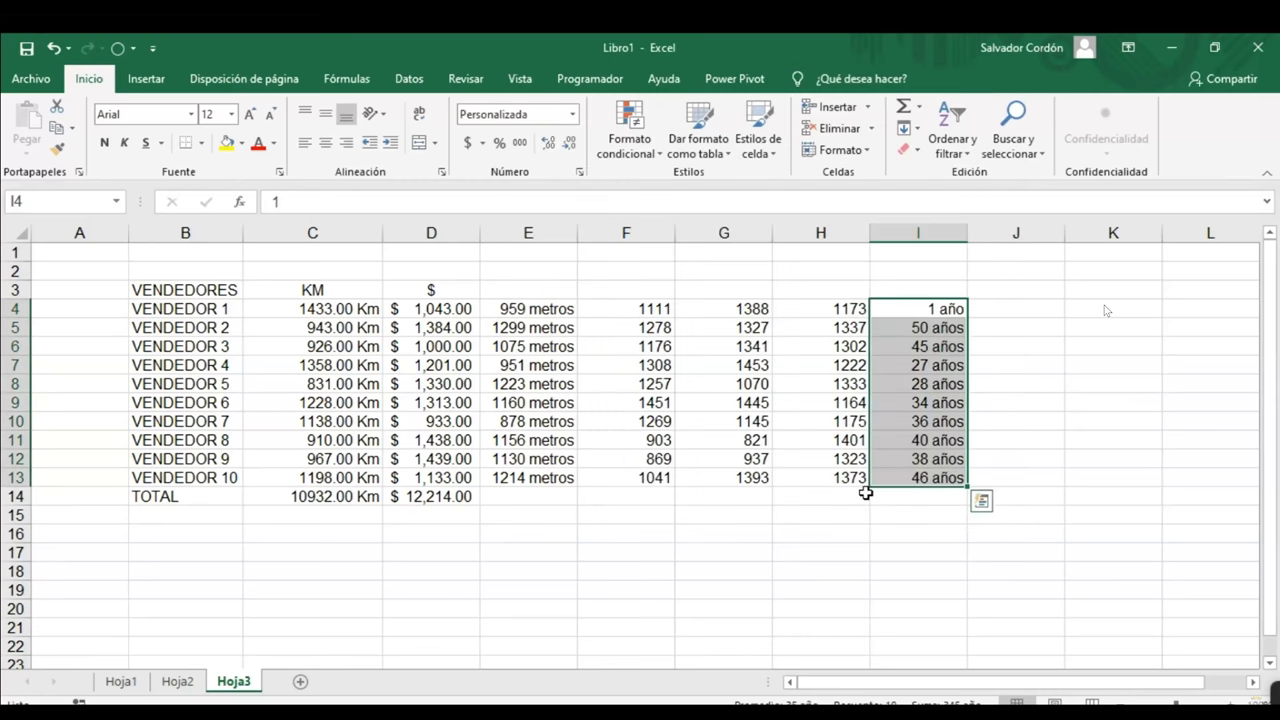
- Add an AutoSum total of I4:I13 in I14
left_click(940, 495)
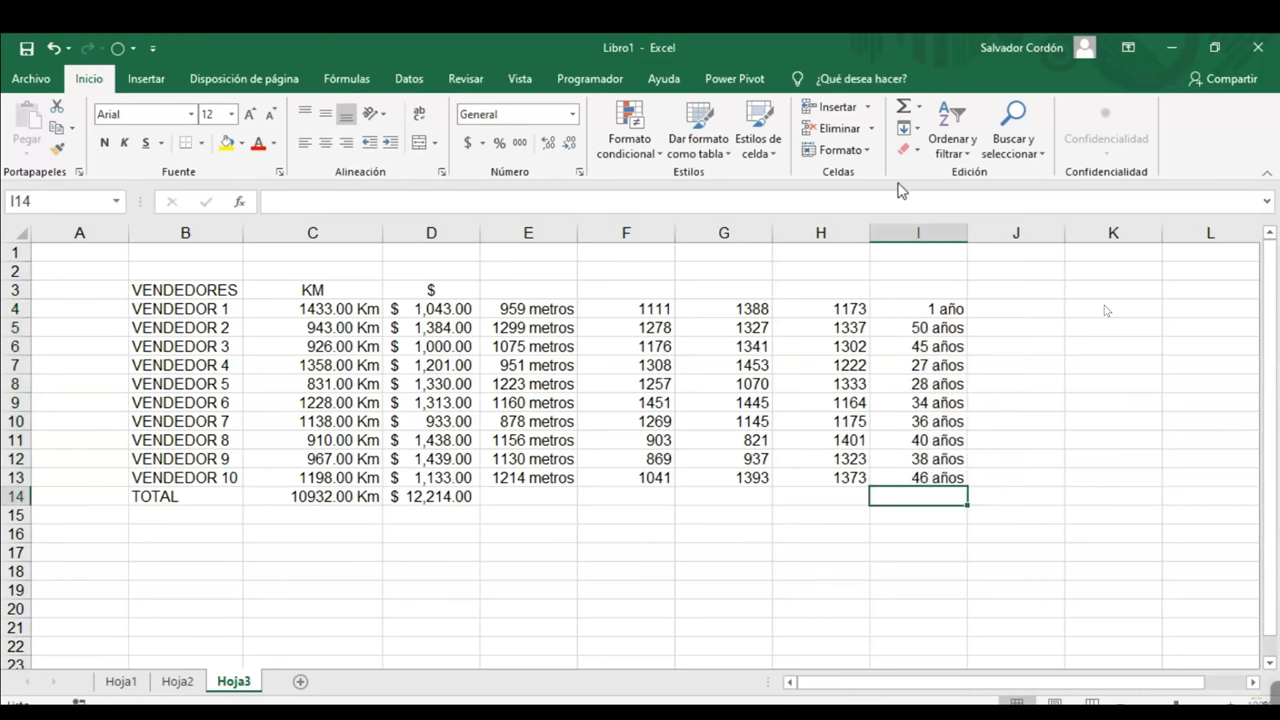
key("alt+equal")
key("Return")
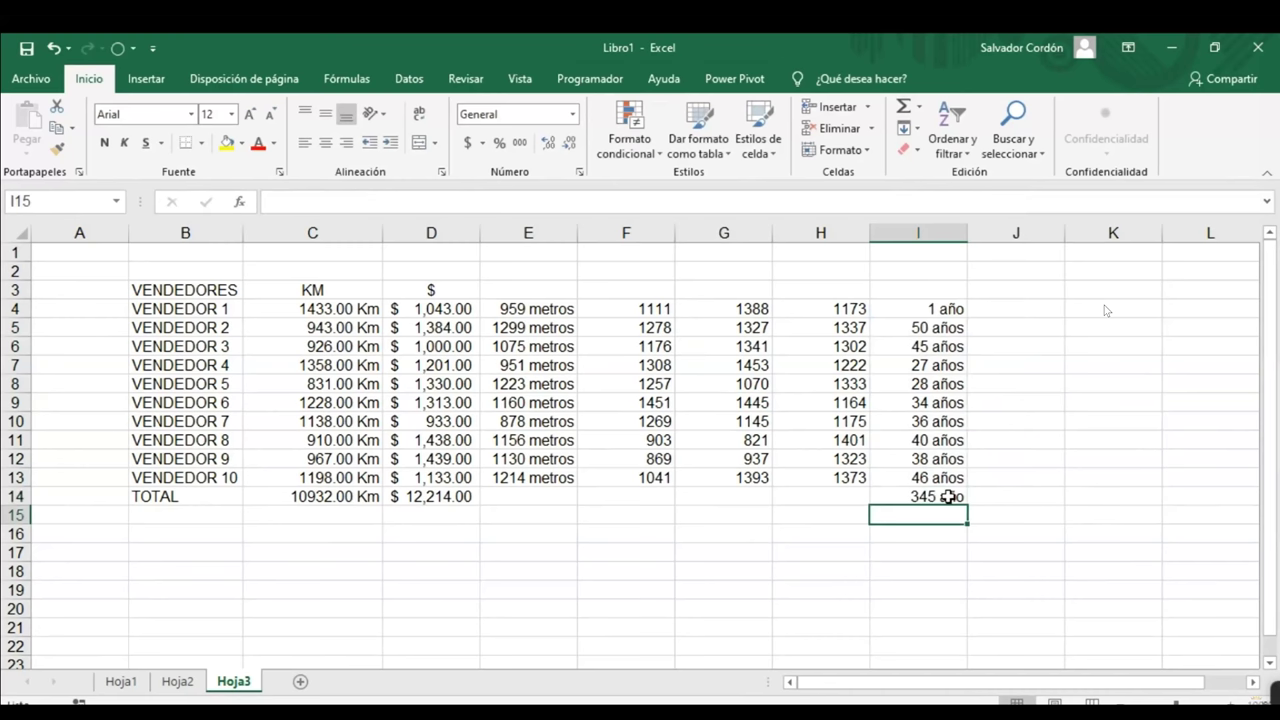
- Apply the existing custom format 0 "años" to the total in I14
left_click(948, 497)
left_click(572, 114)
left_click(555, 552)
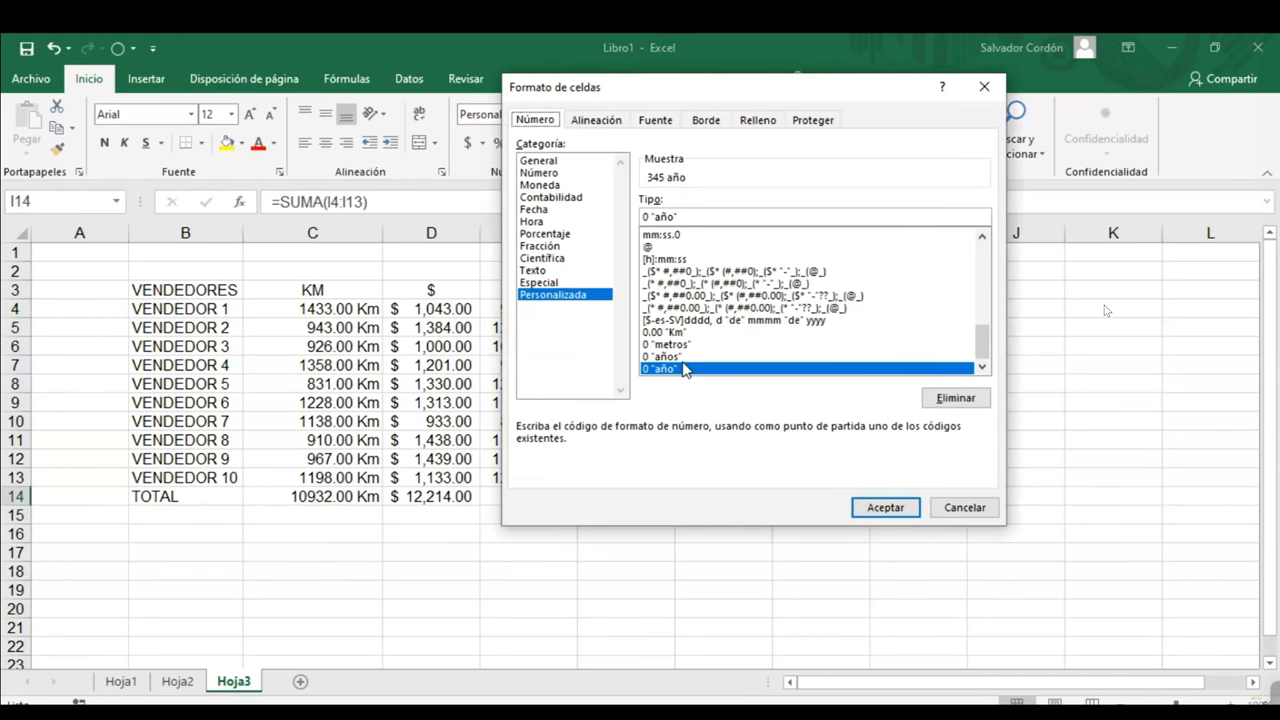
key("Escape")
key("Down")
key("Down")
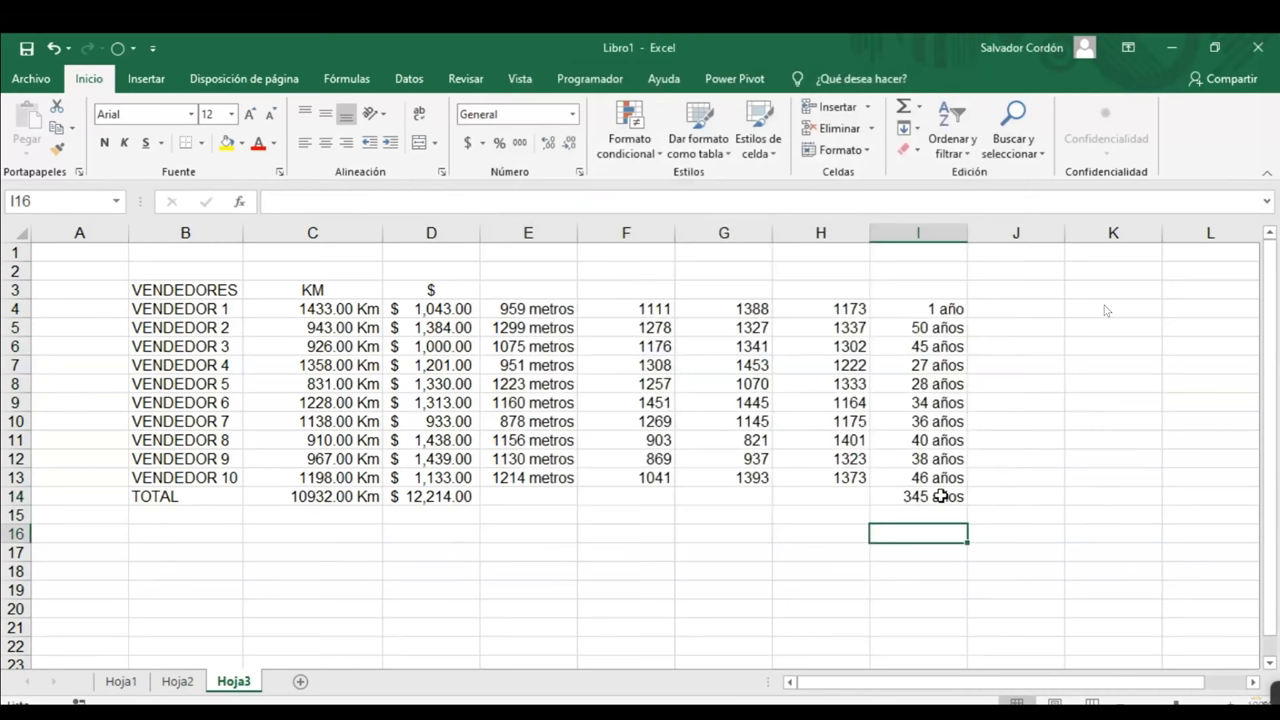
left_click_drag(930, 309, 930, 497)
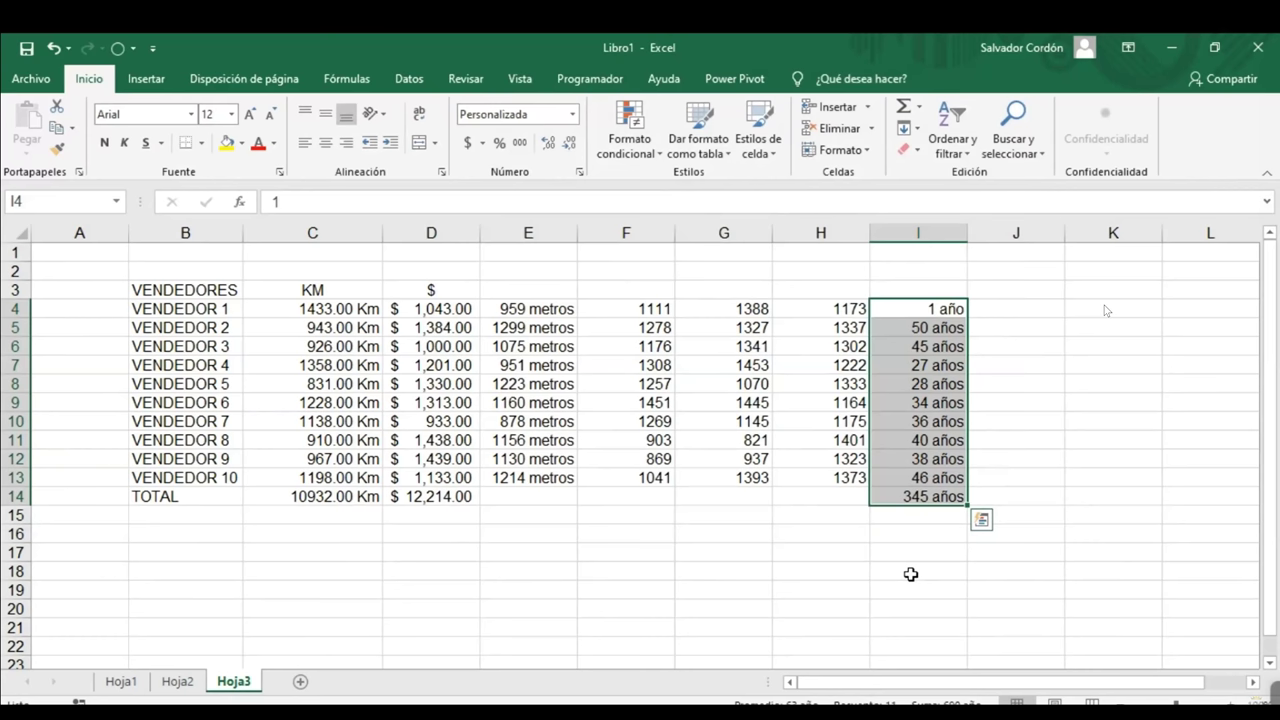
left_click(648, 576)
left_click_drag(355, 308, 378, 477)
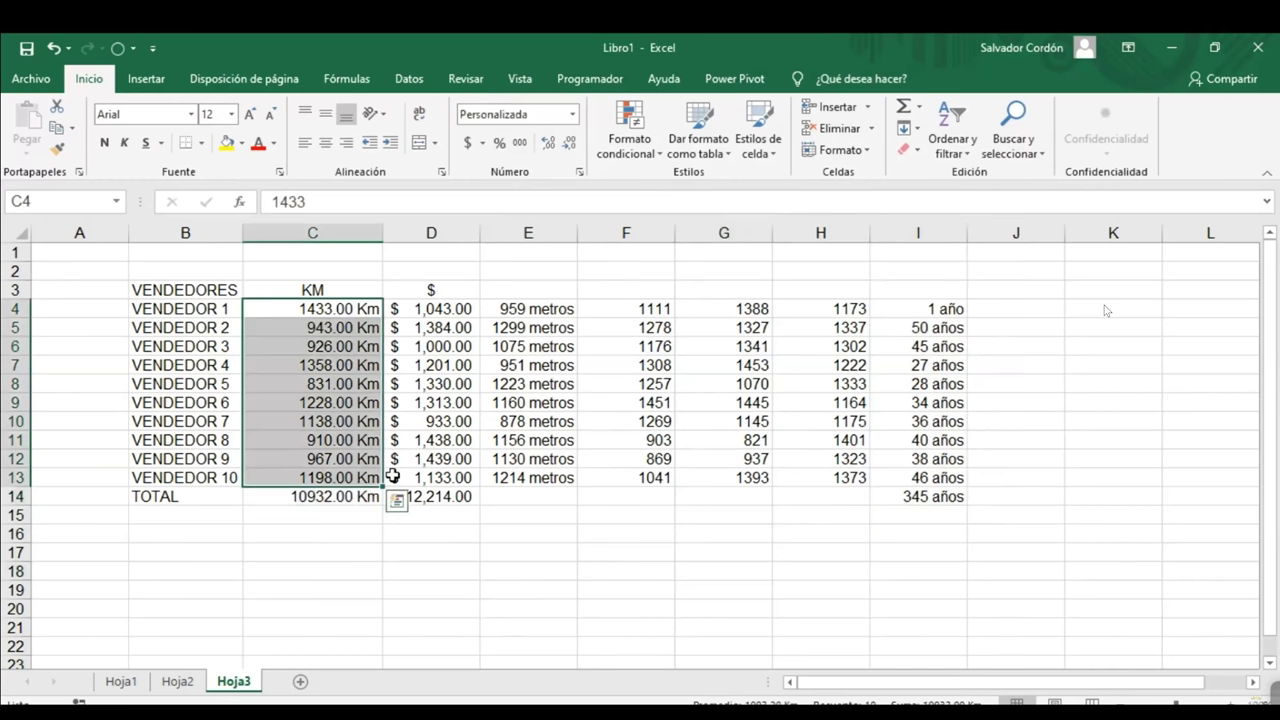
left_click_drag(430, 309, 464, 449)
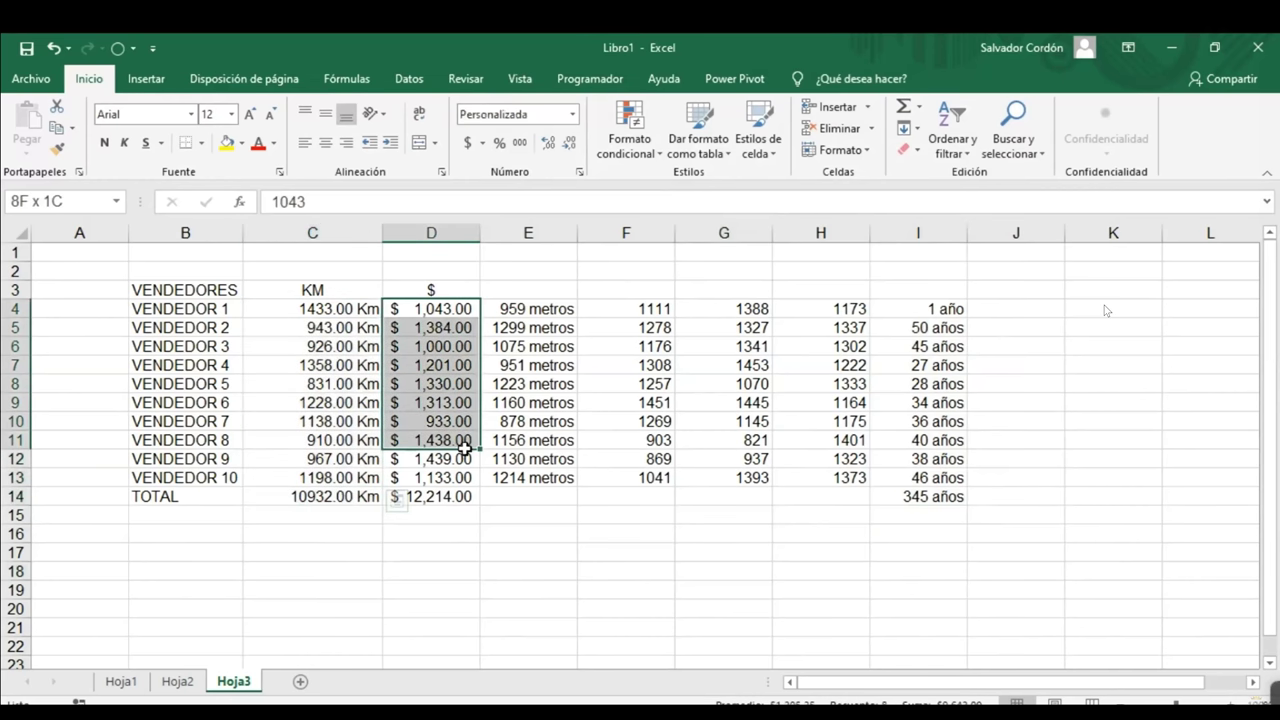
left_click(816, 518)
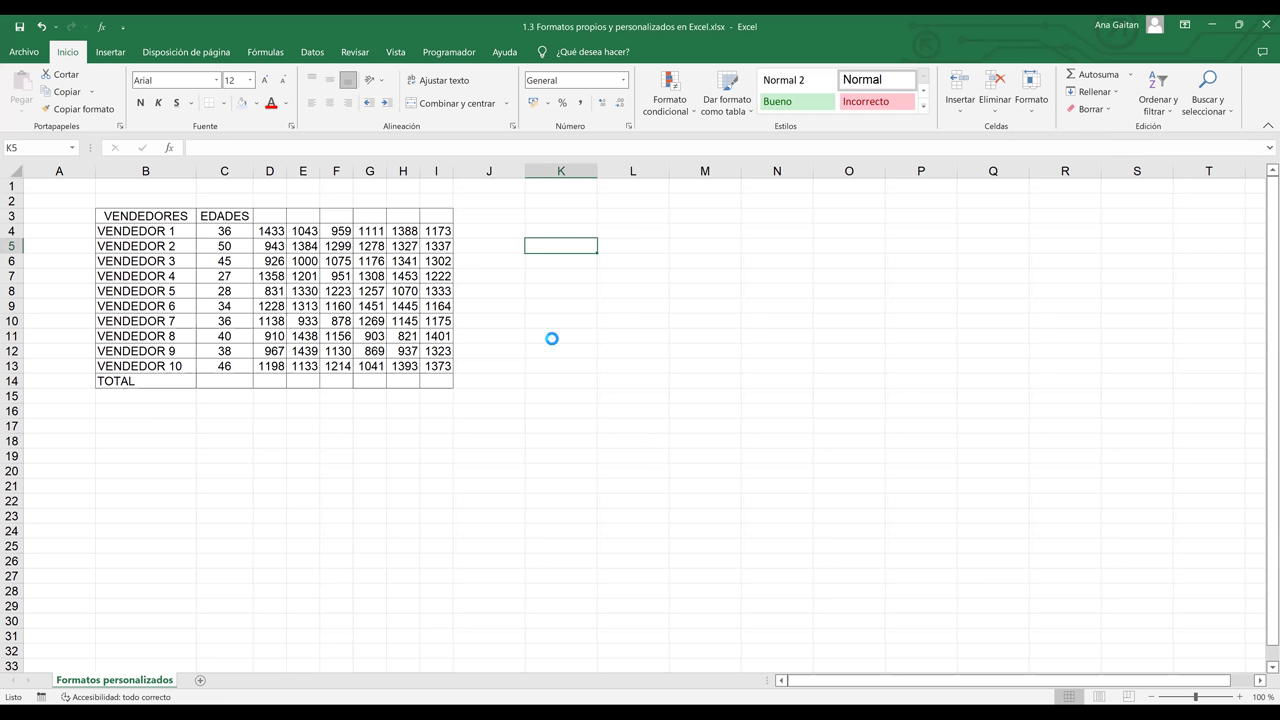
- Examine the vendors table B3:I14, including its VENDEDORES and EDADES headers, the age column and the unlabelled value columns
scroll(700, 377, "up", 9)
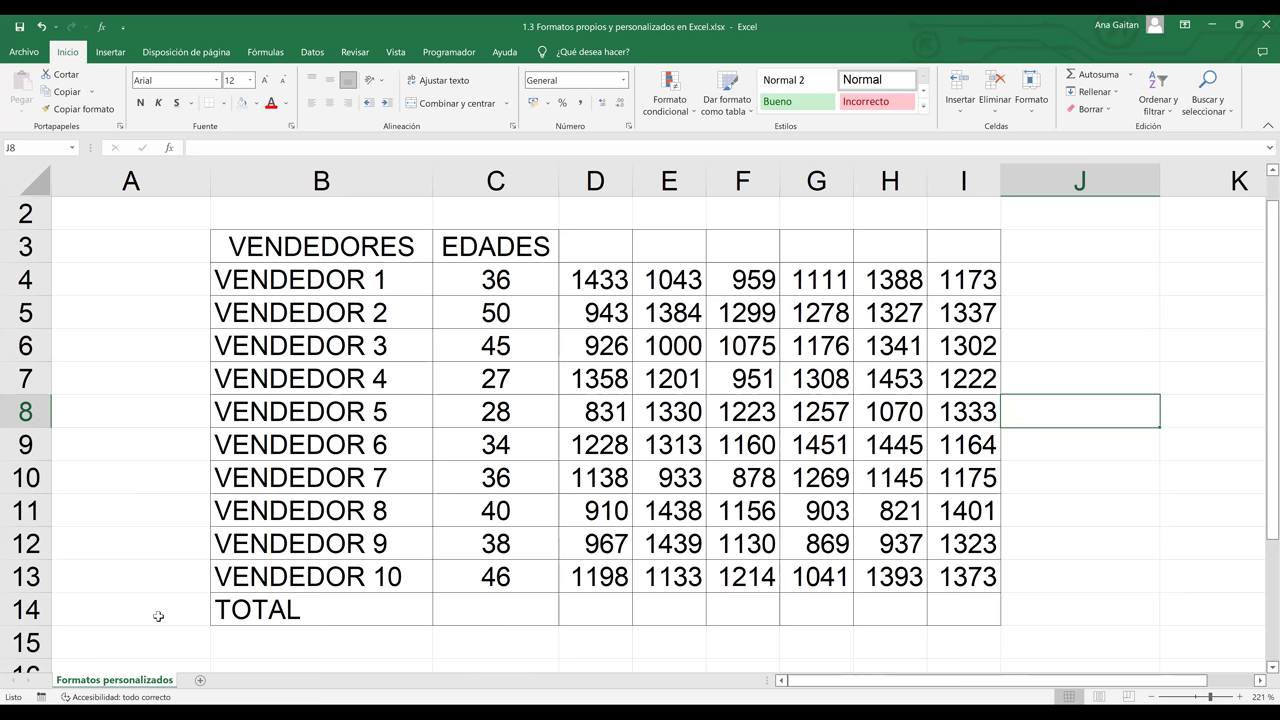
key("Left")
key("Left")
key("Left")
key("Left")
key("Down")
key("Down")
key("Down")
key("Down")
key("Down")
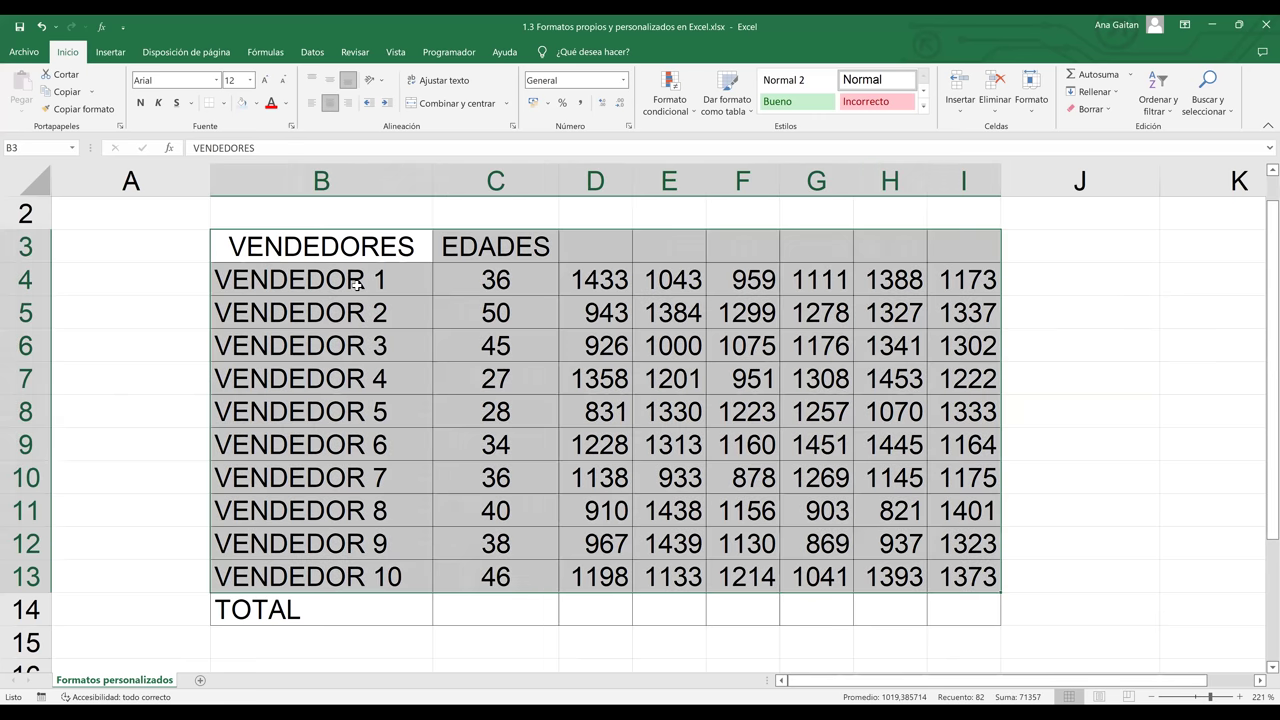
left_click(268, 251)
left_click(502, 312)
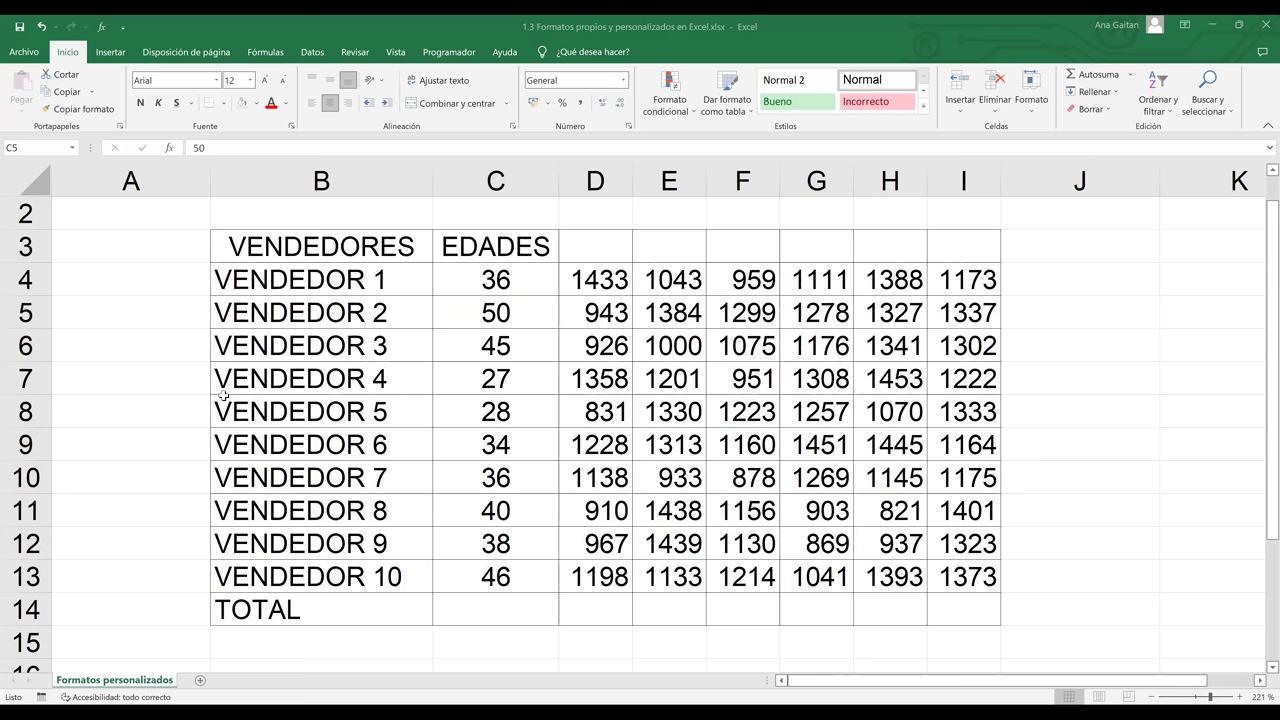
left_click(339, 256)
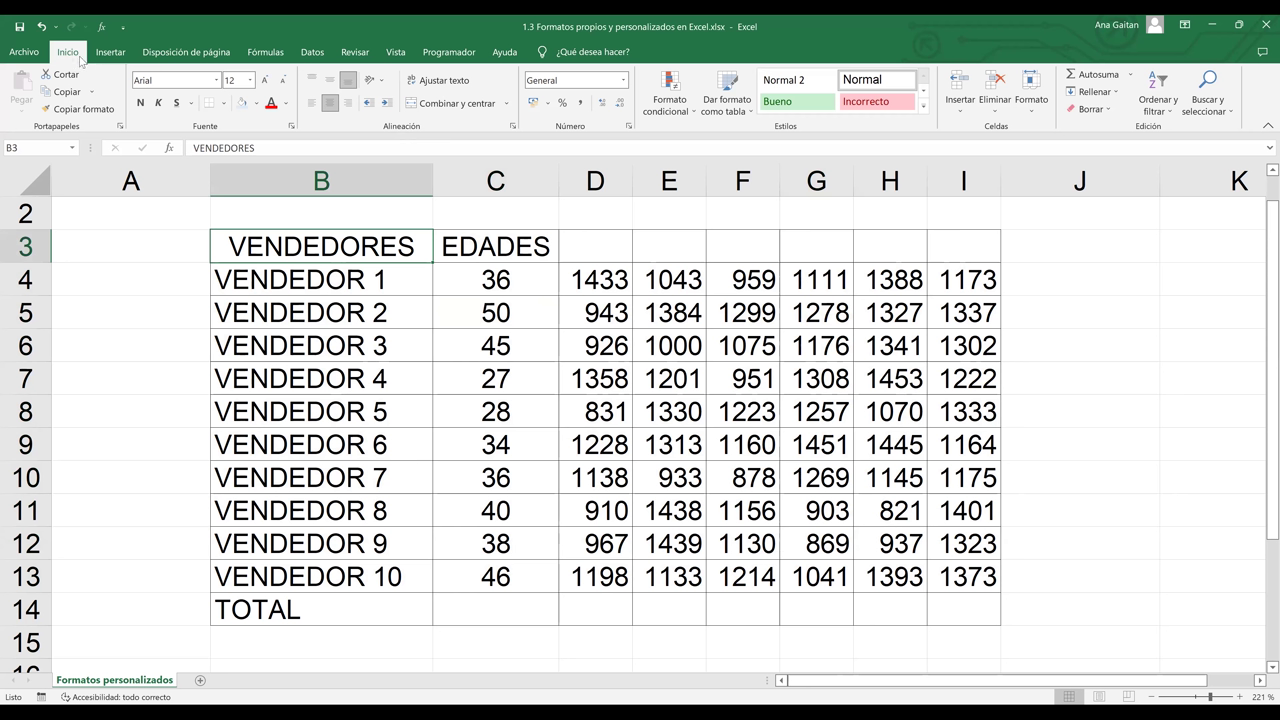
left_click(307, 250)
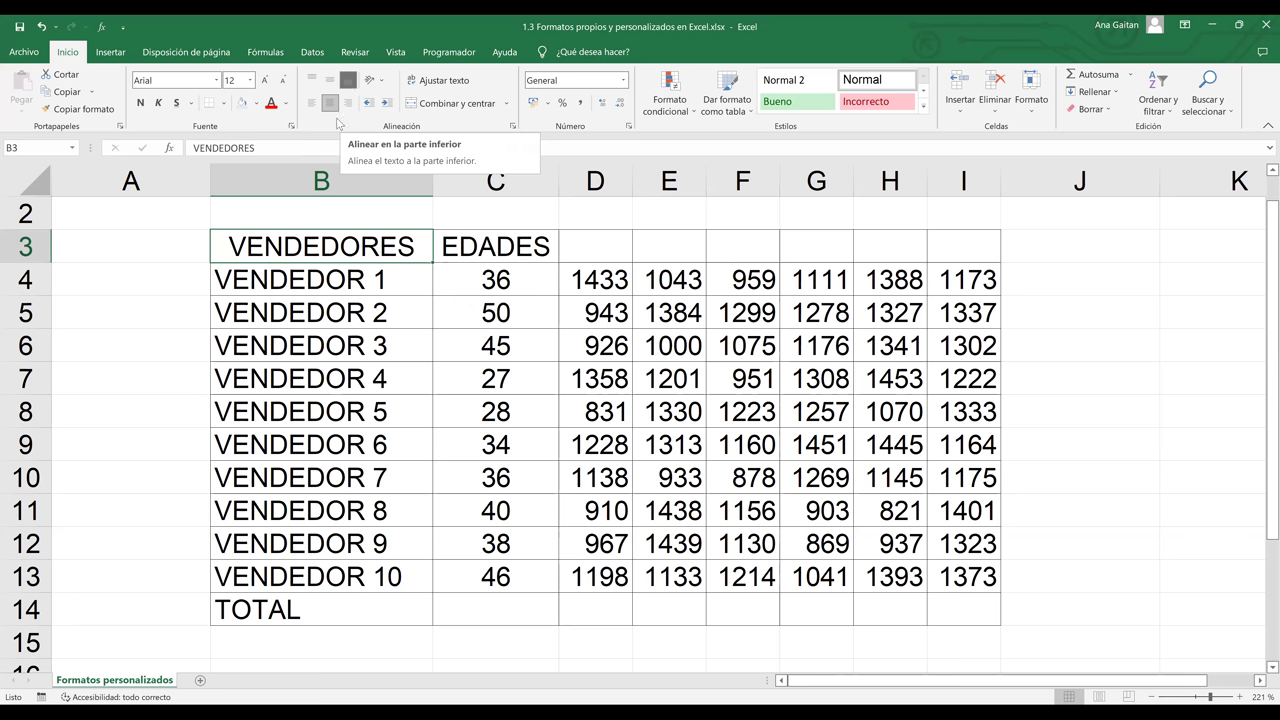
left_click(358, 336)
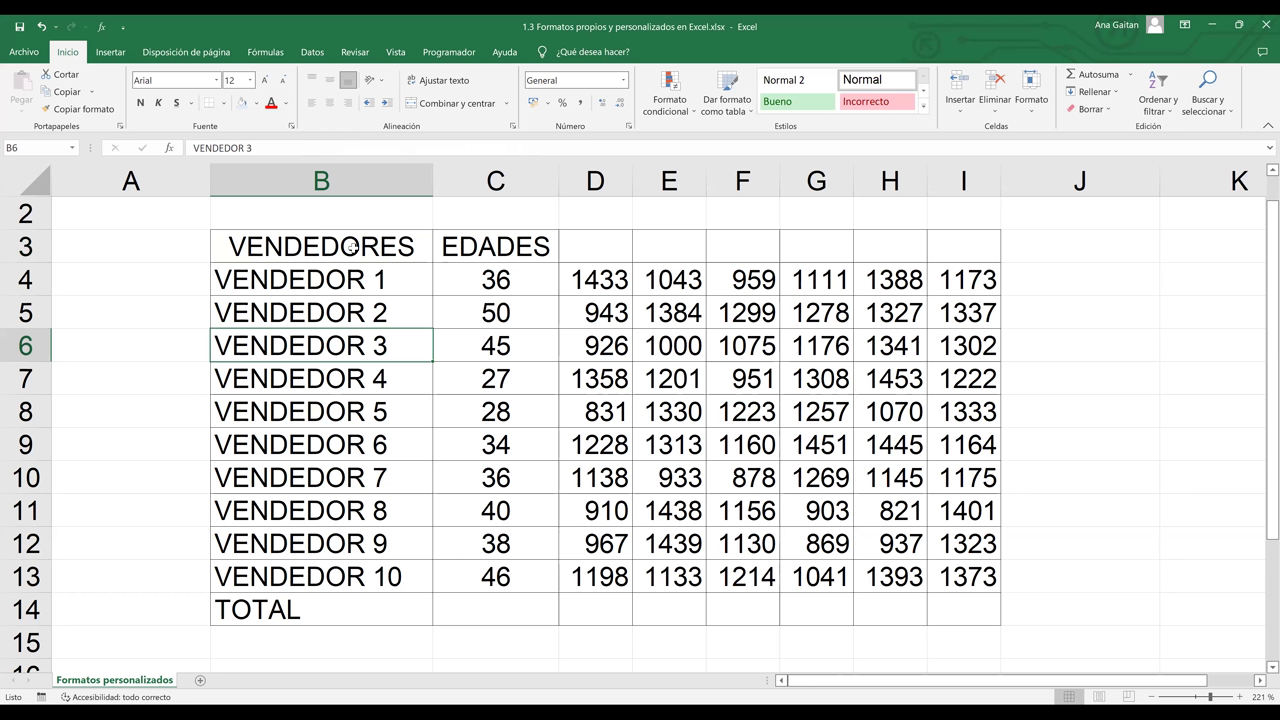
- Align the VENDEDORES header in B3 to the left of its cell, and finally to the right
left_click(278, 255)
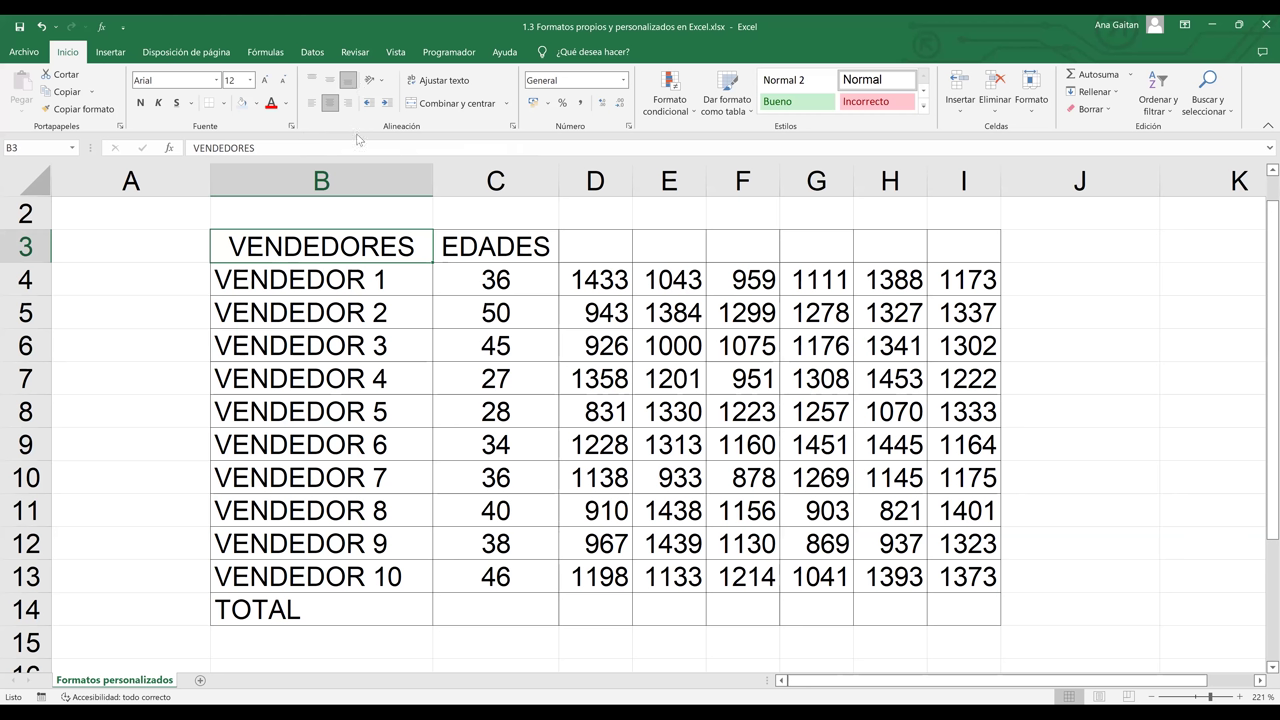
left_click(311, 103)
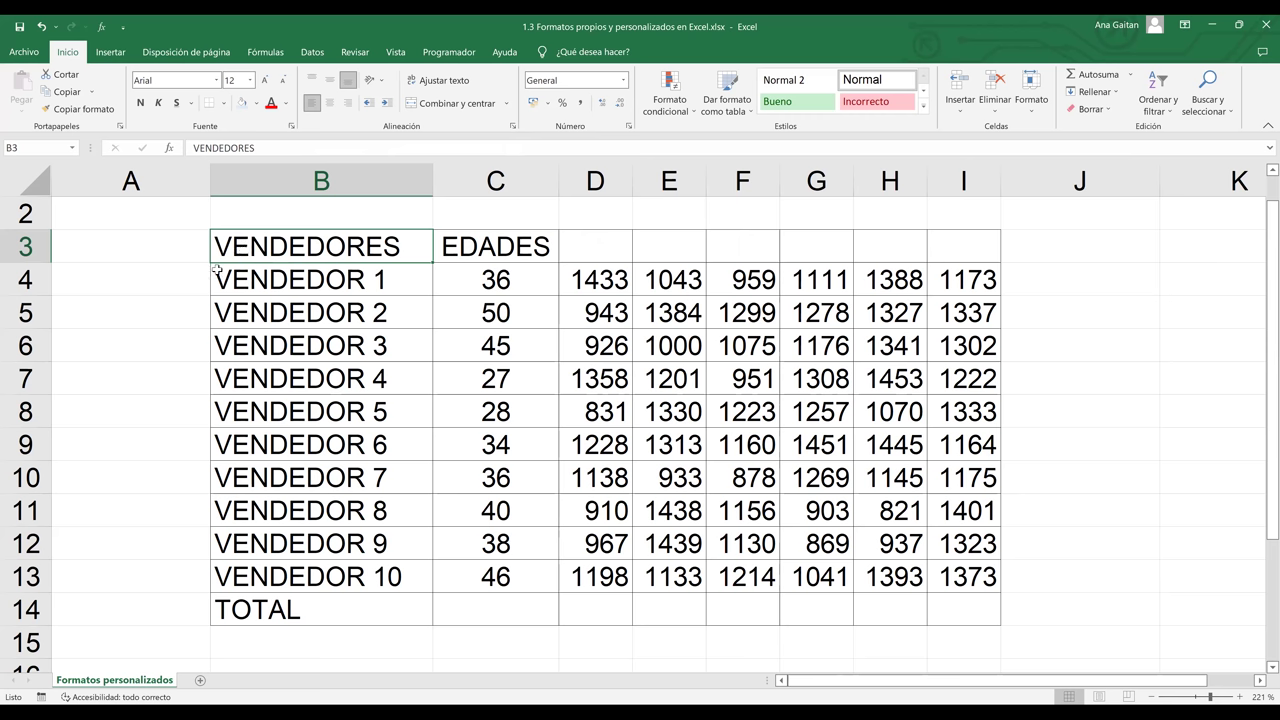
left_click(349, 106)
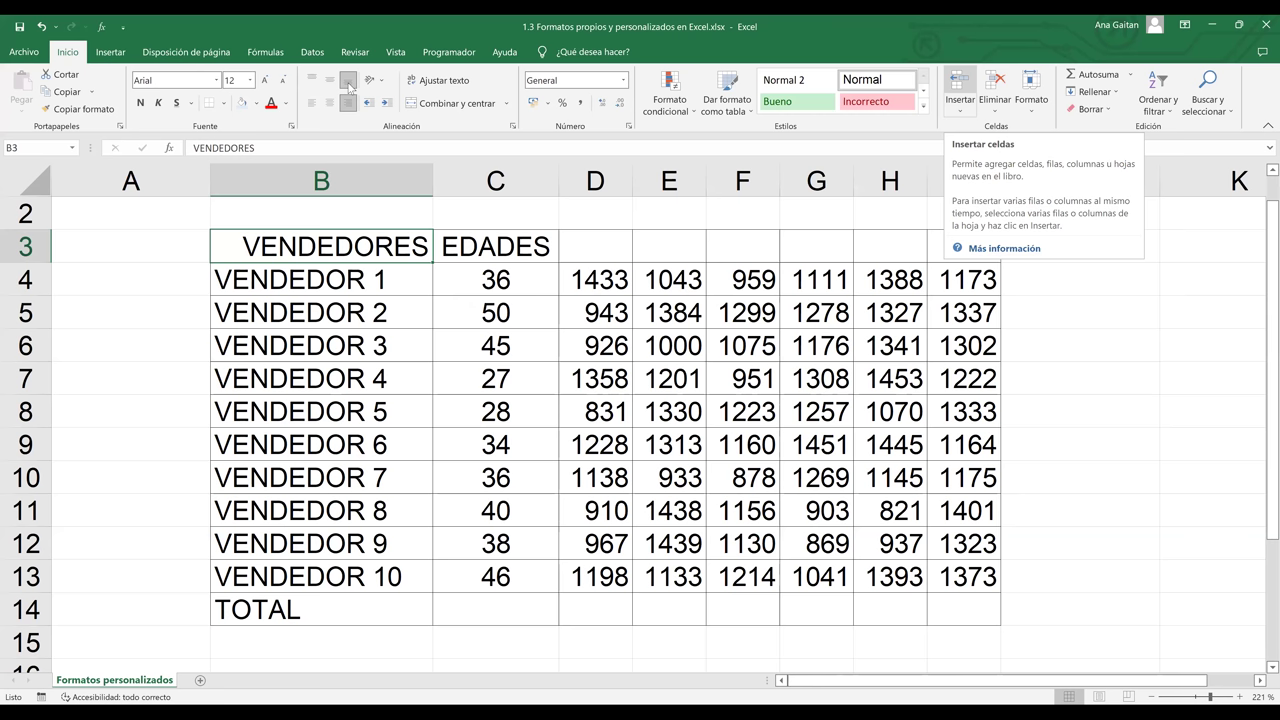
- Try several heights for header row 3, ending at about two and a half times the height of the other rows
key("Right")
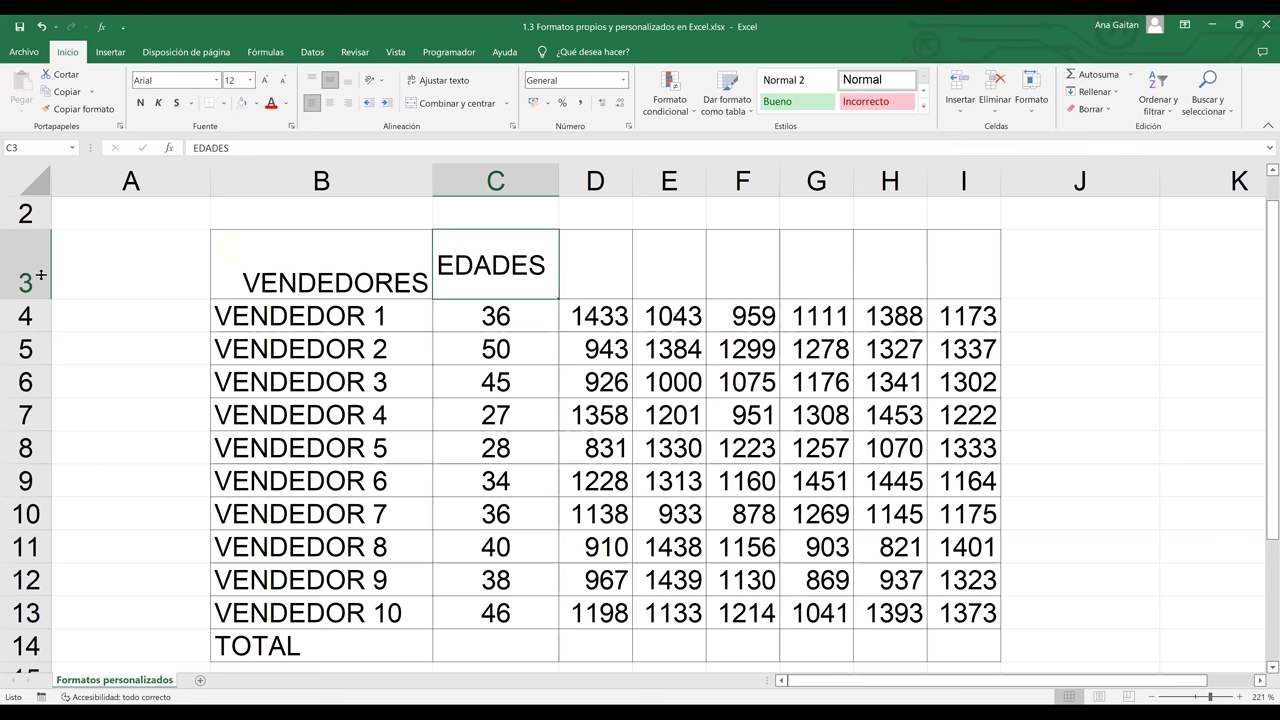
left_click_drag(38, 257, 40, 258)
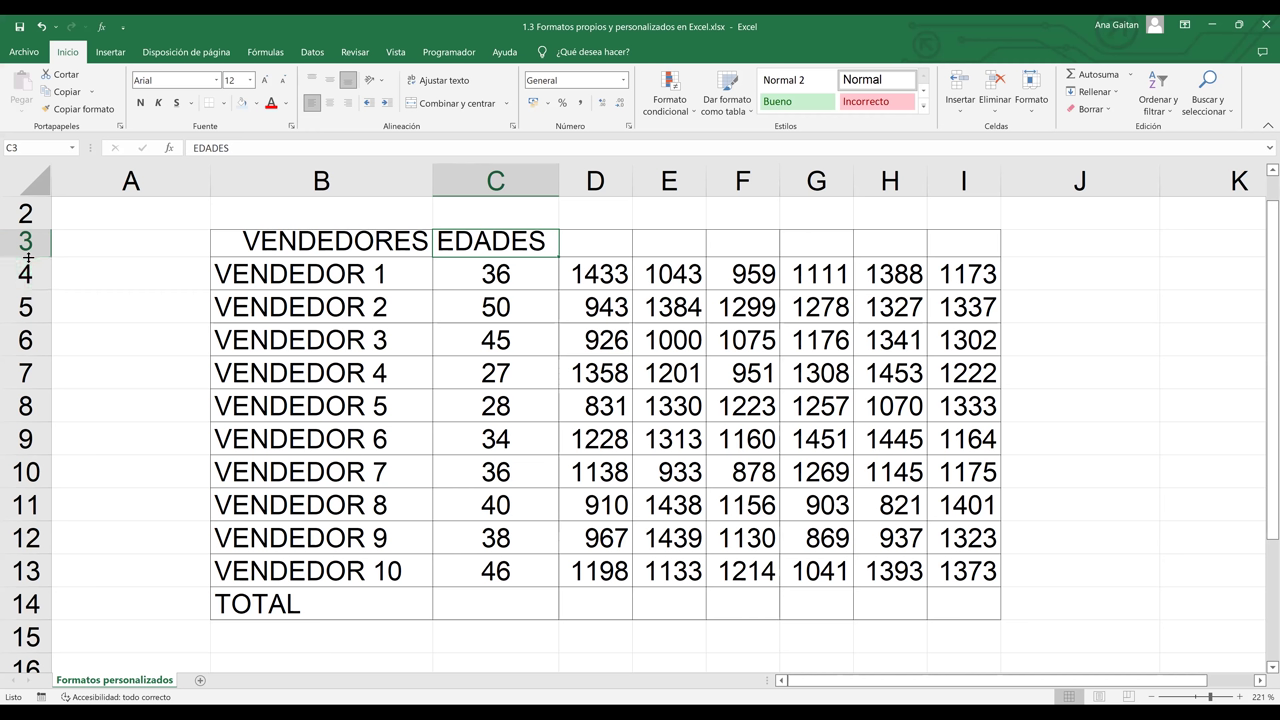
left_click_drag(29, 257, 31, 291)
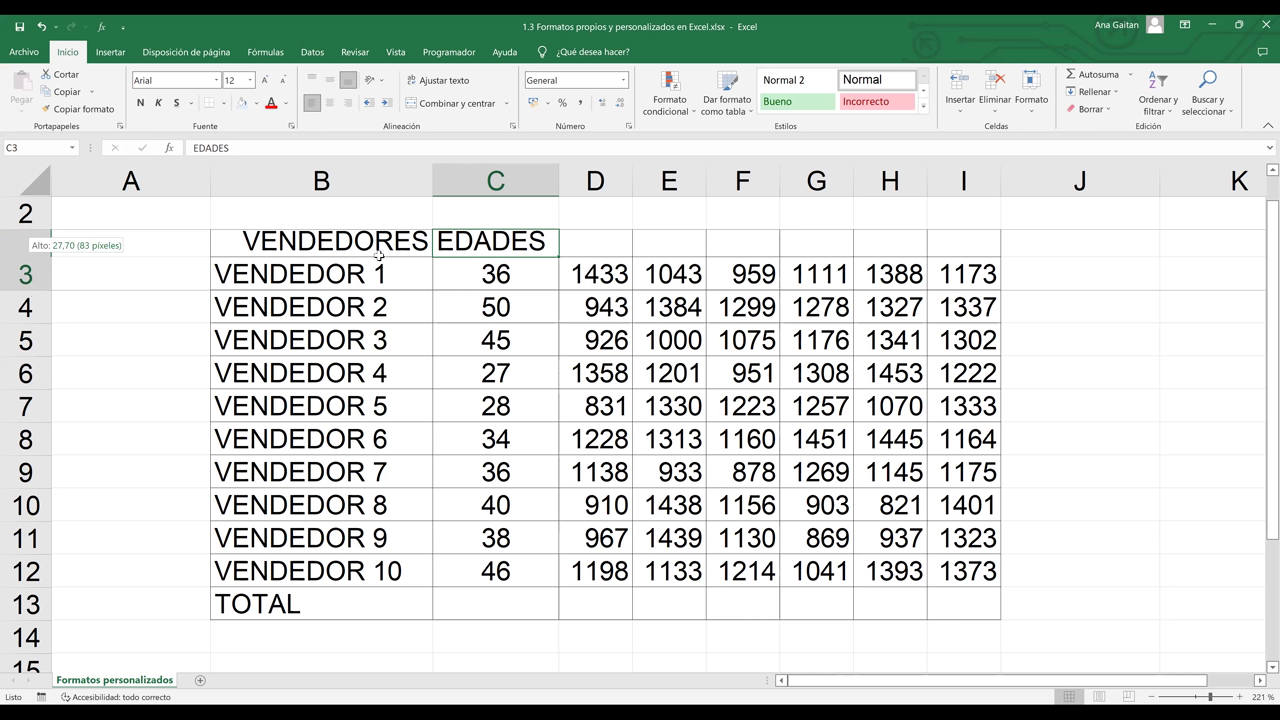
left_click(312, 103)
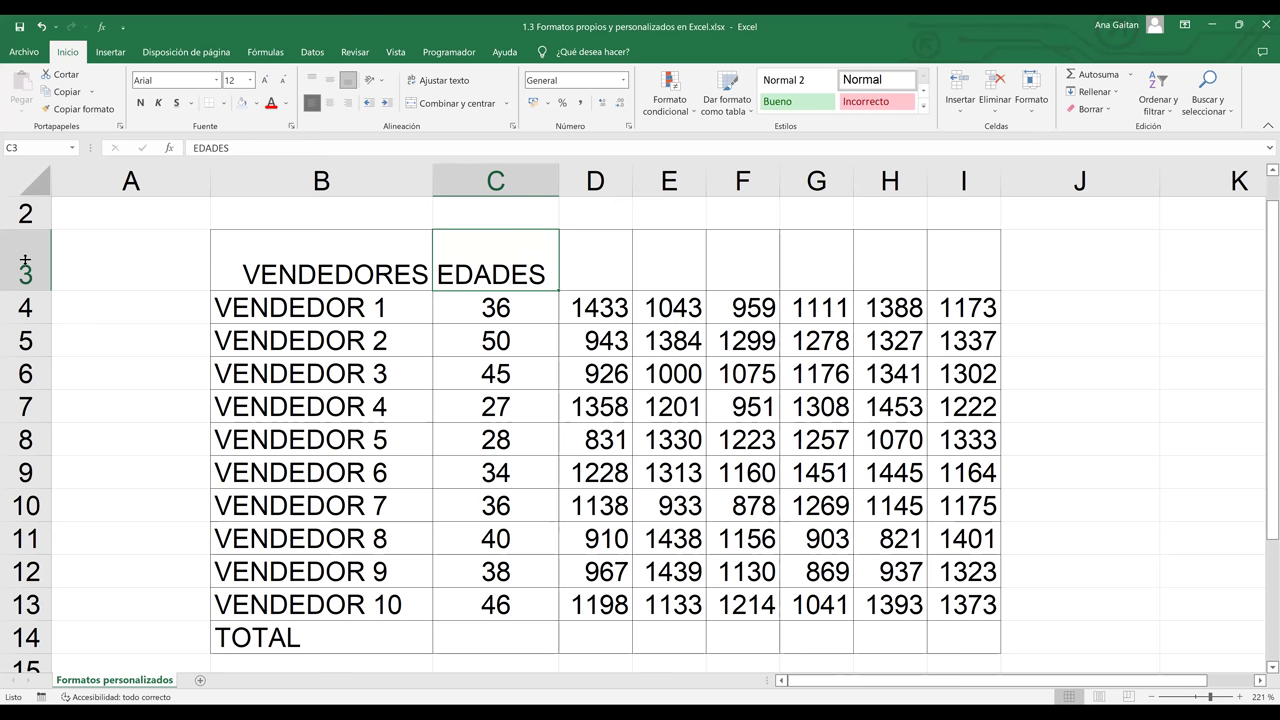
left_click_drag(25, 262, 25, 257)
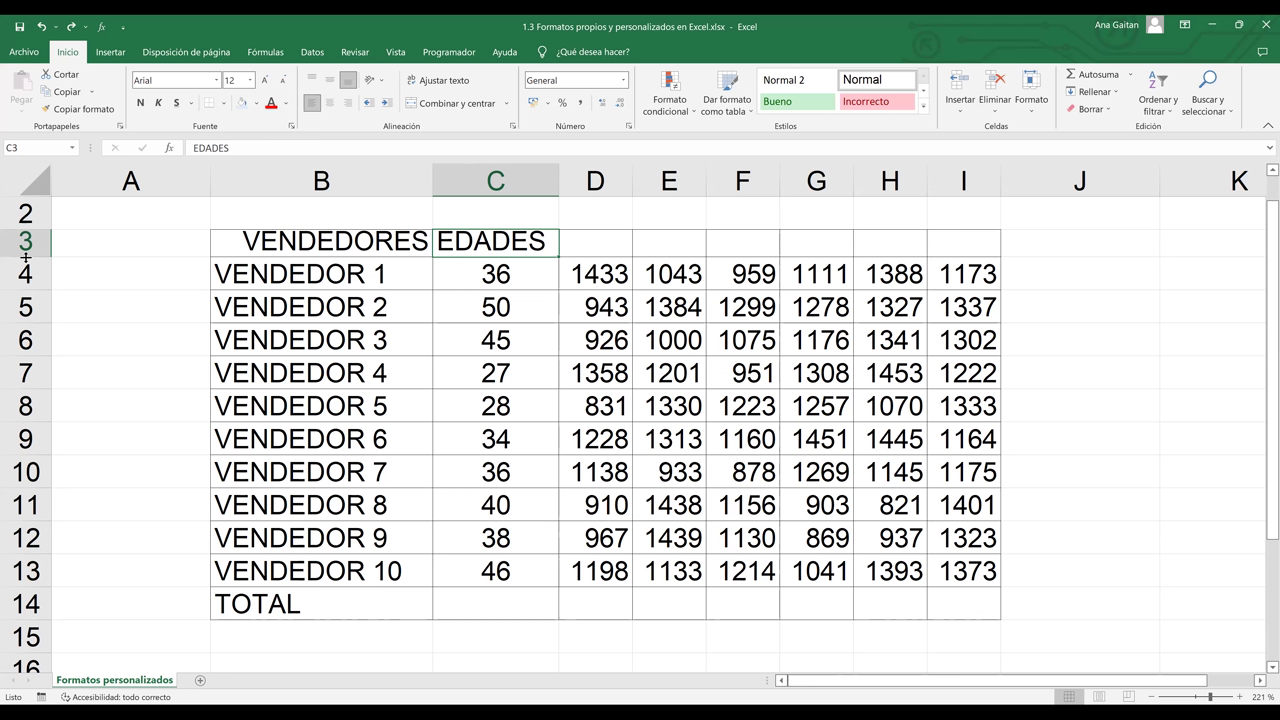
left_click_drag(26, 257, 31, 459)
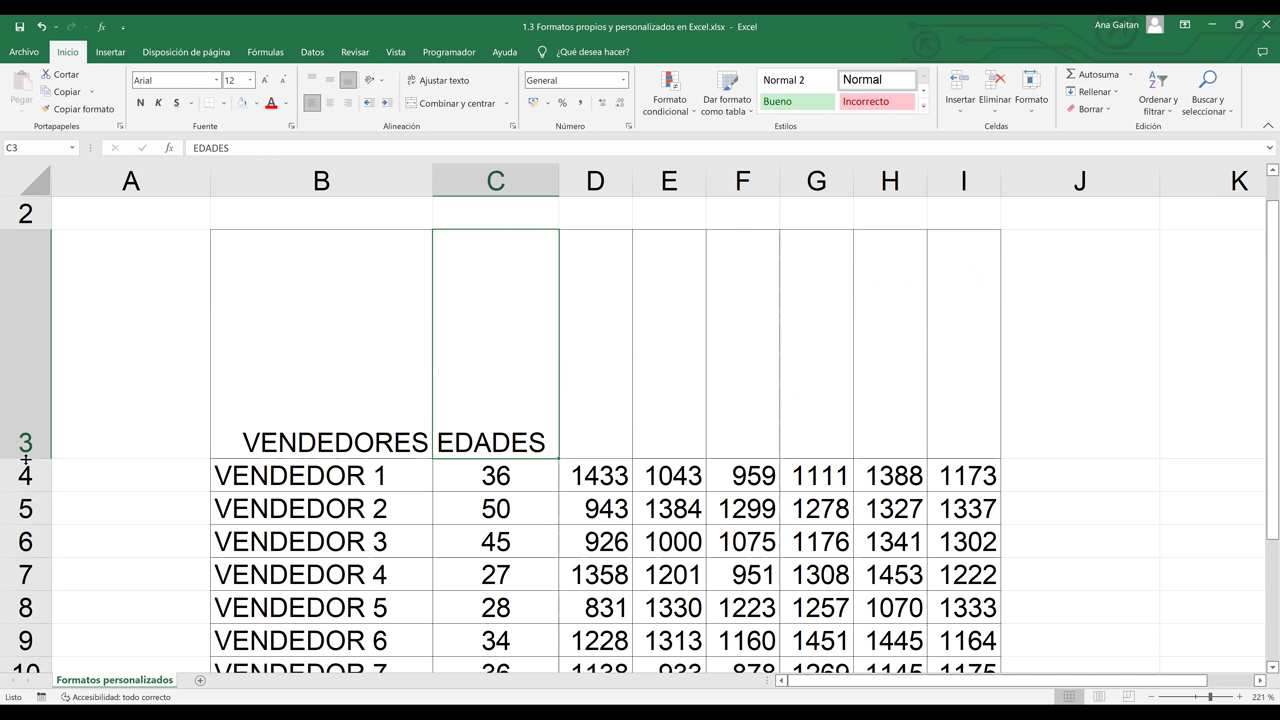
left_click_drag(26, 459, 25, 313)
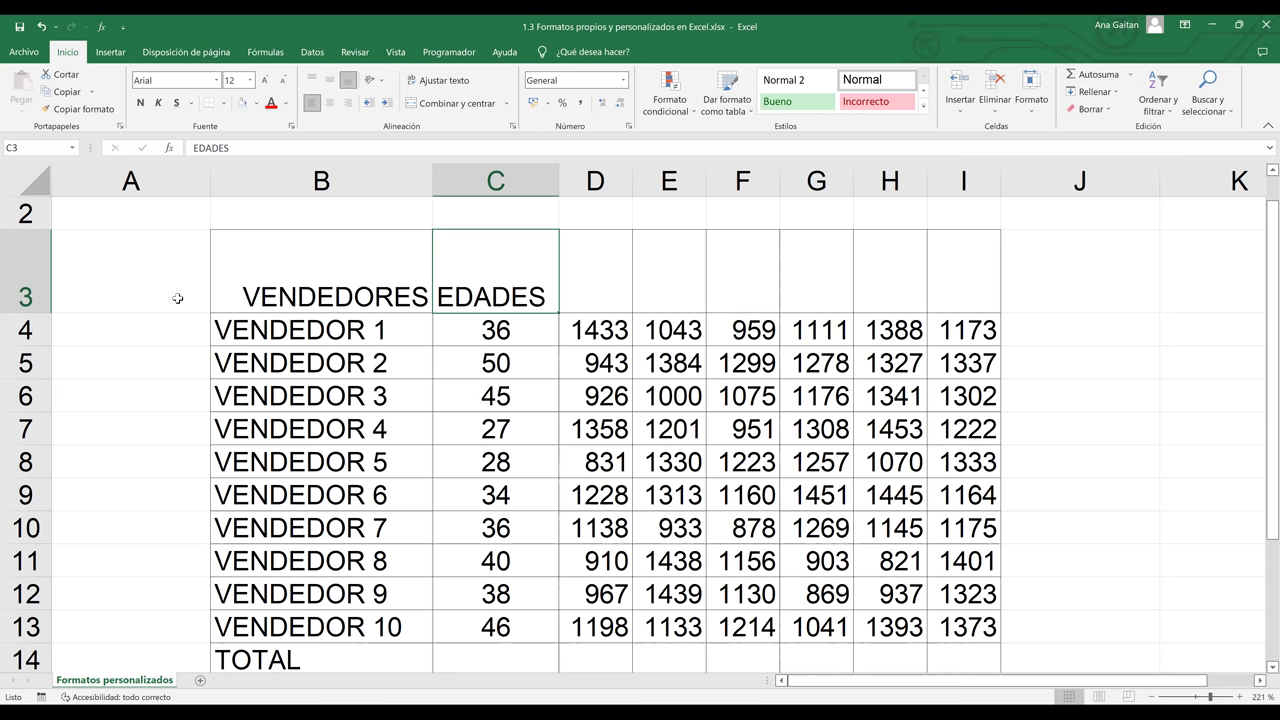
- Align the EDADES header in C3 to the top of its cell
left_click(36, 281)
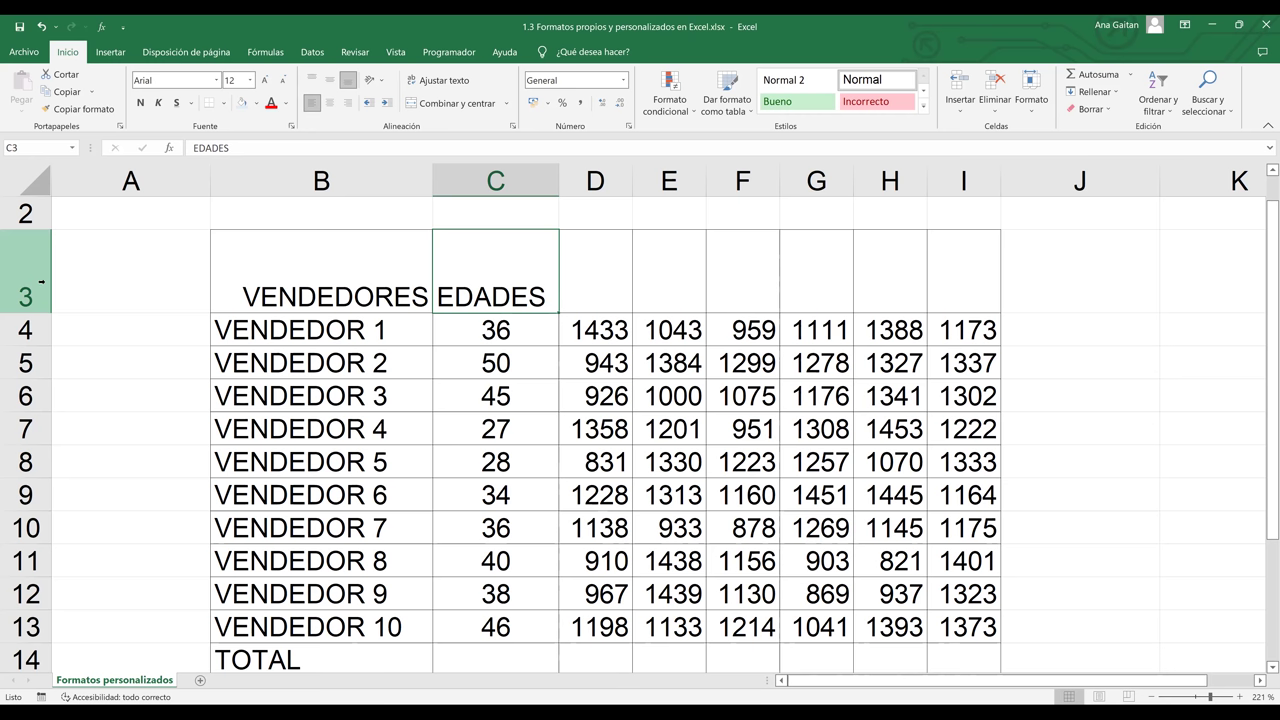
left_click(346, 280)
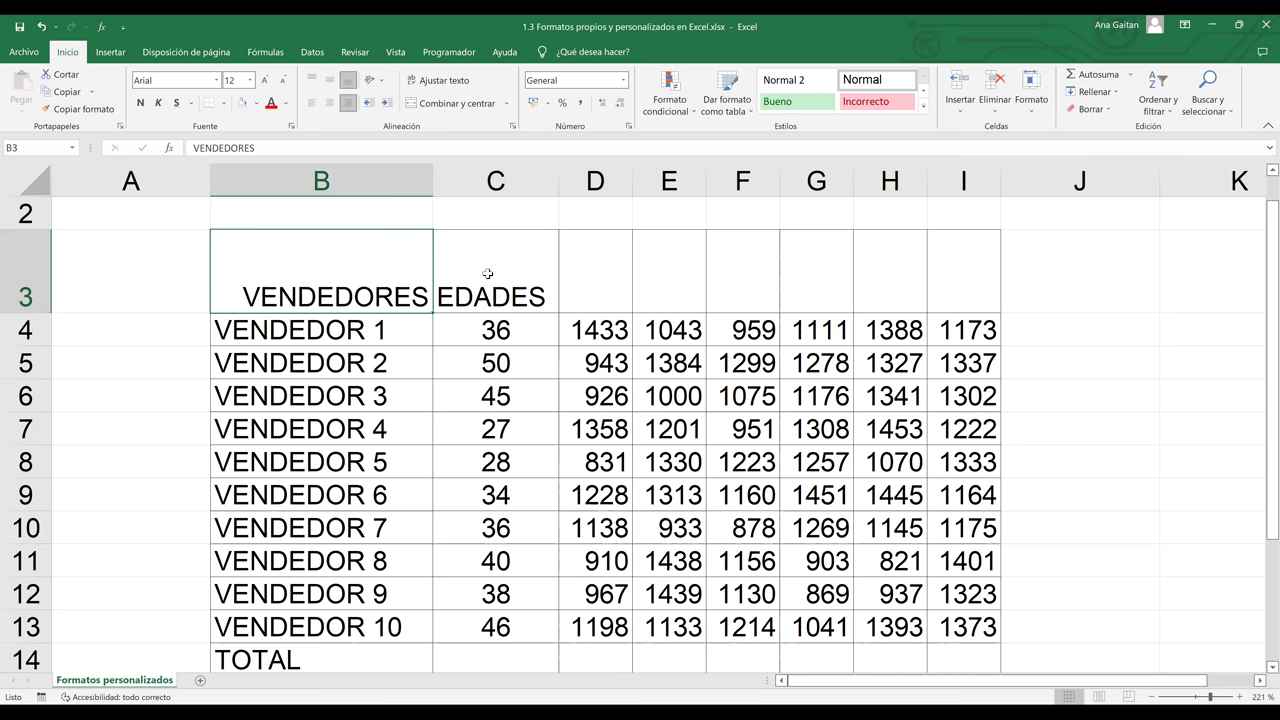
left_click(487, 273)
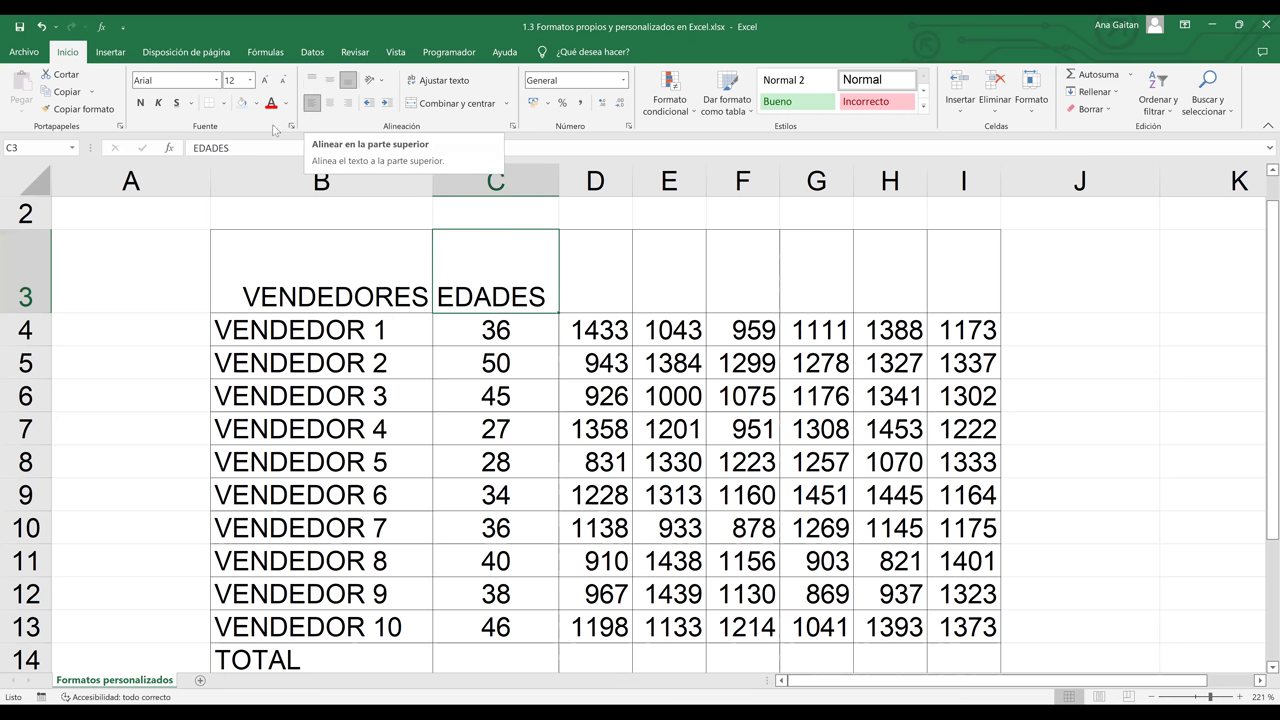
left_click(312, 82)
left_click(312, 82)
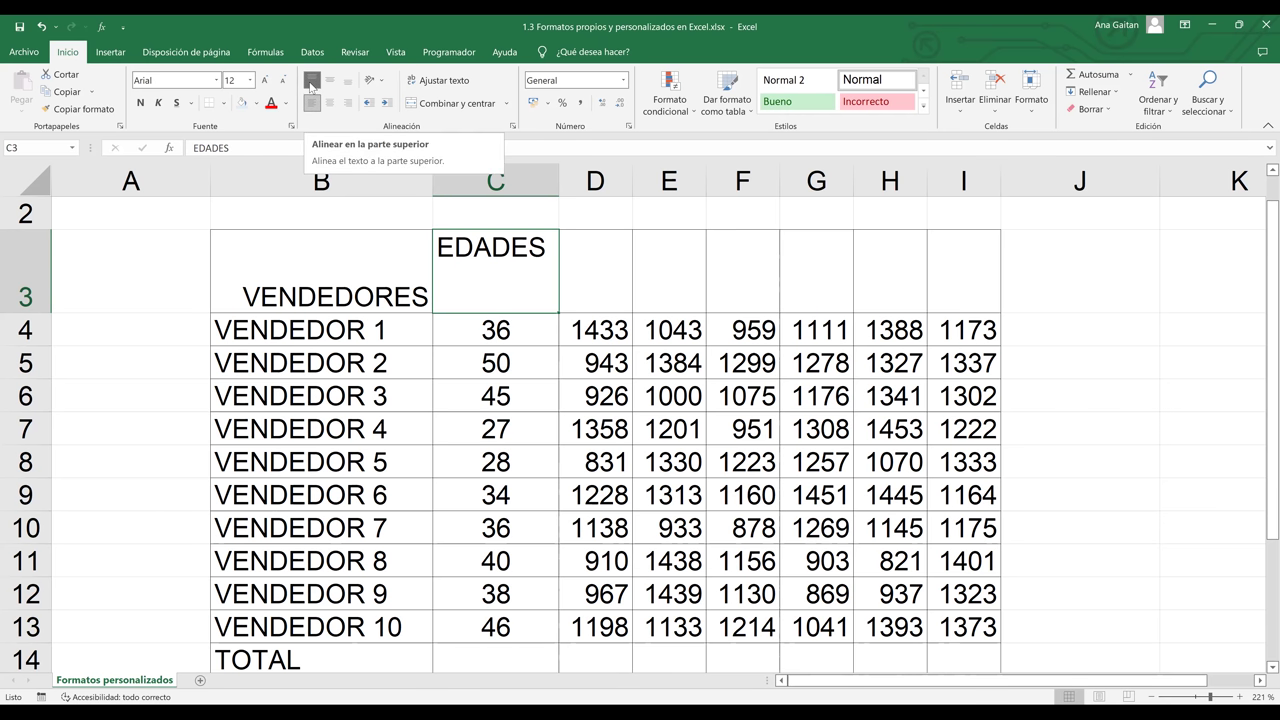
- Right-align the EDADES header in C3 and widen column C to about the width of column B
left_click(349, 104)
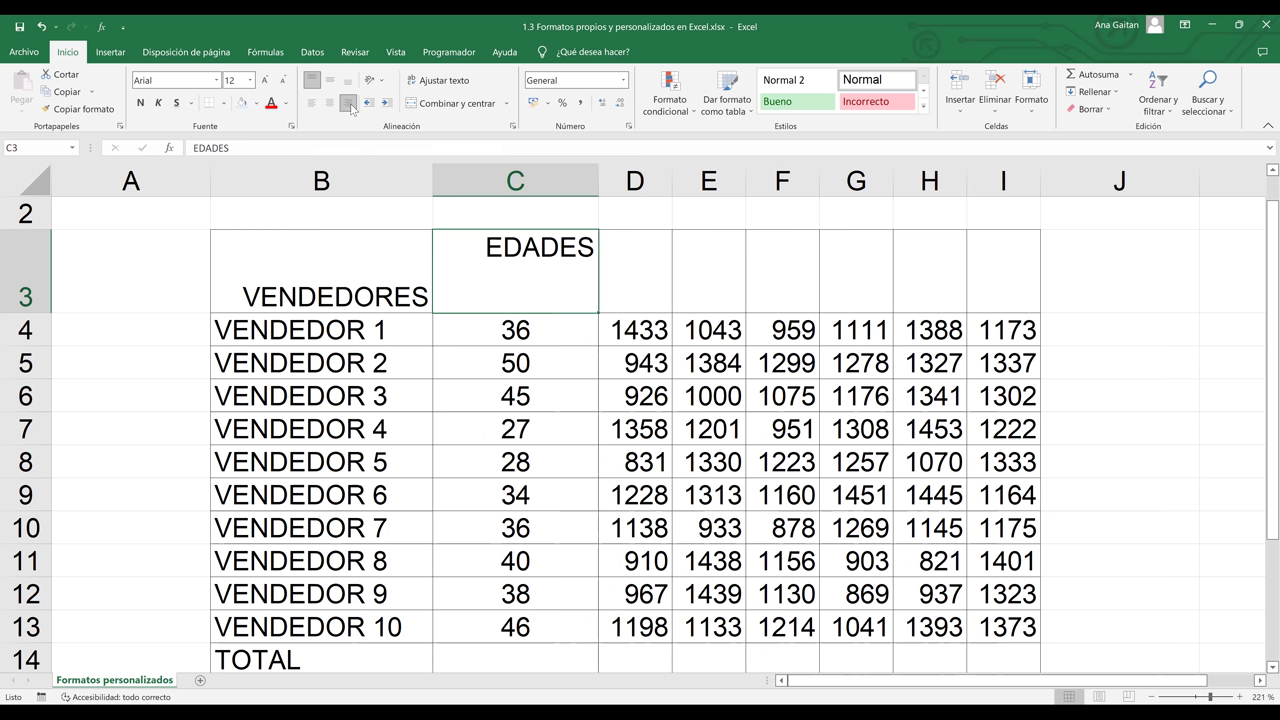
left_click_drag(598, 181, 598, 181)
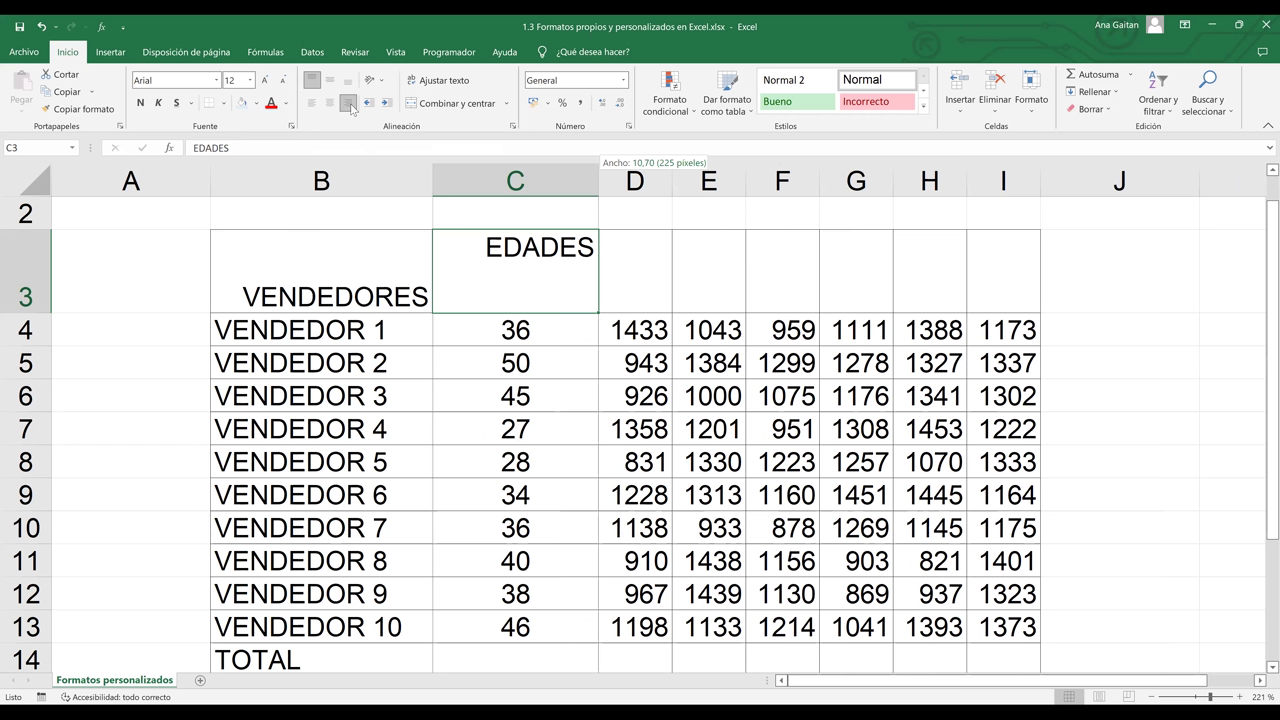
left_click_drag(587, 285, 584, 286)
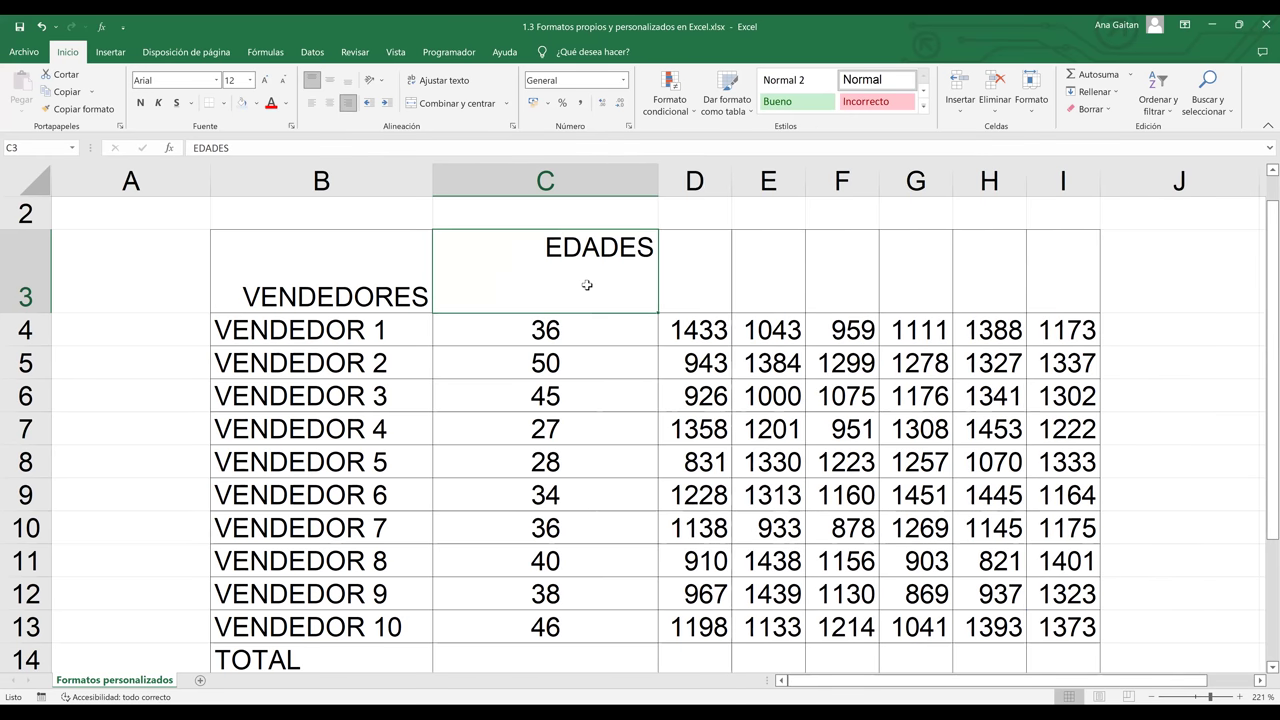
- Center the EDADES header in C3 horizontally and try bottom and top vertical alignment, ending with middle alignment
left_click(314, 86)
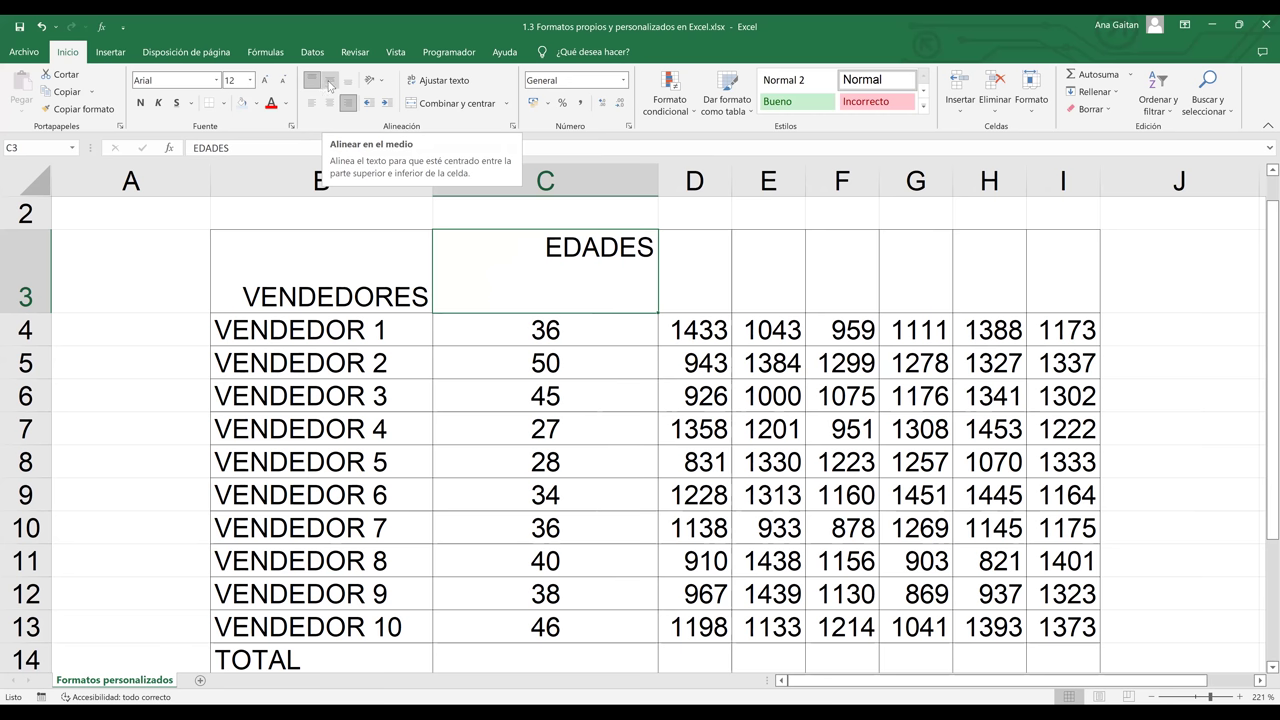
left_click(329, 85)
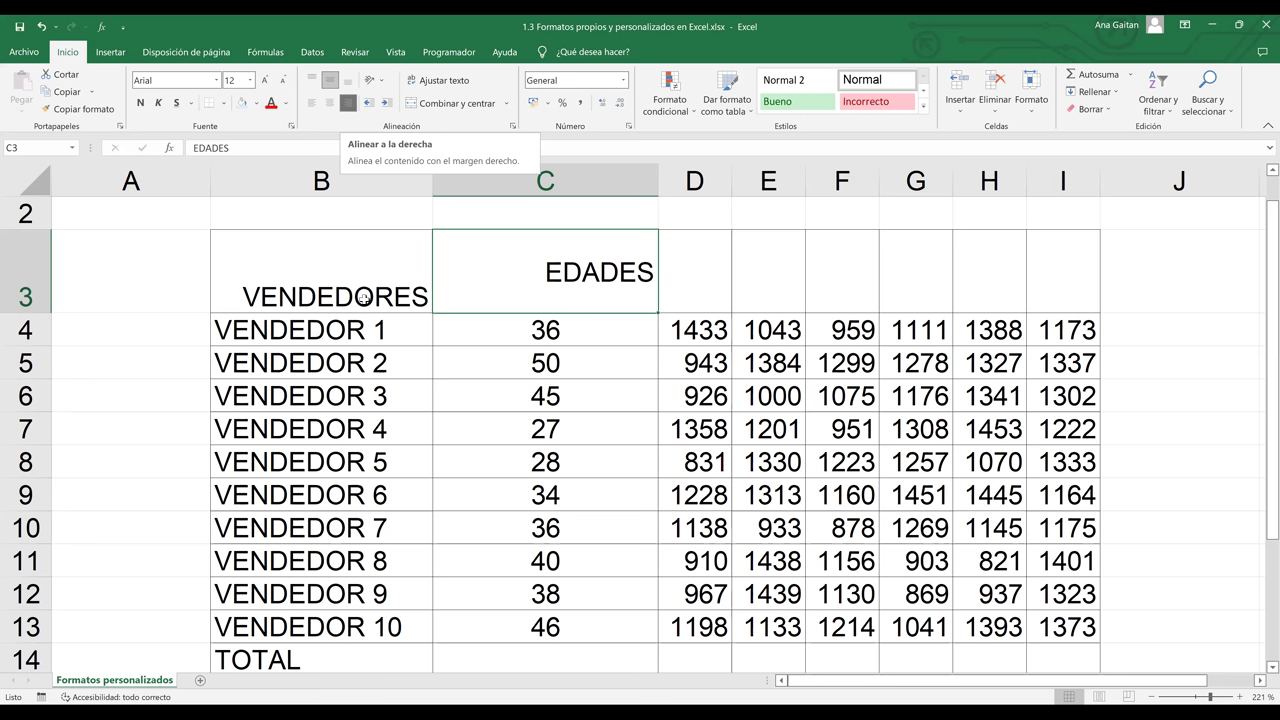
key("ctrl+z")
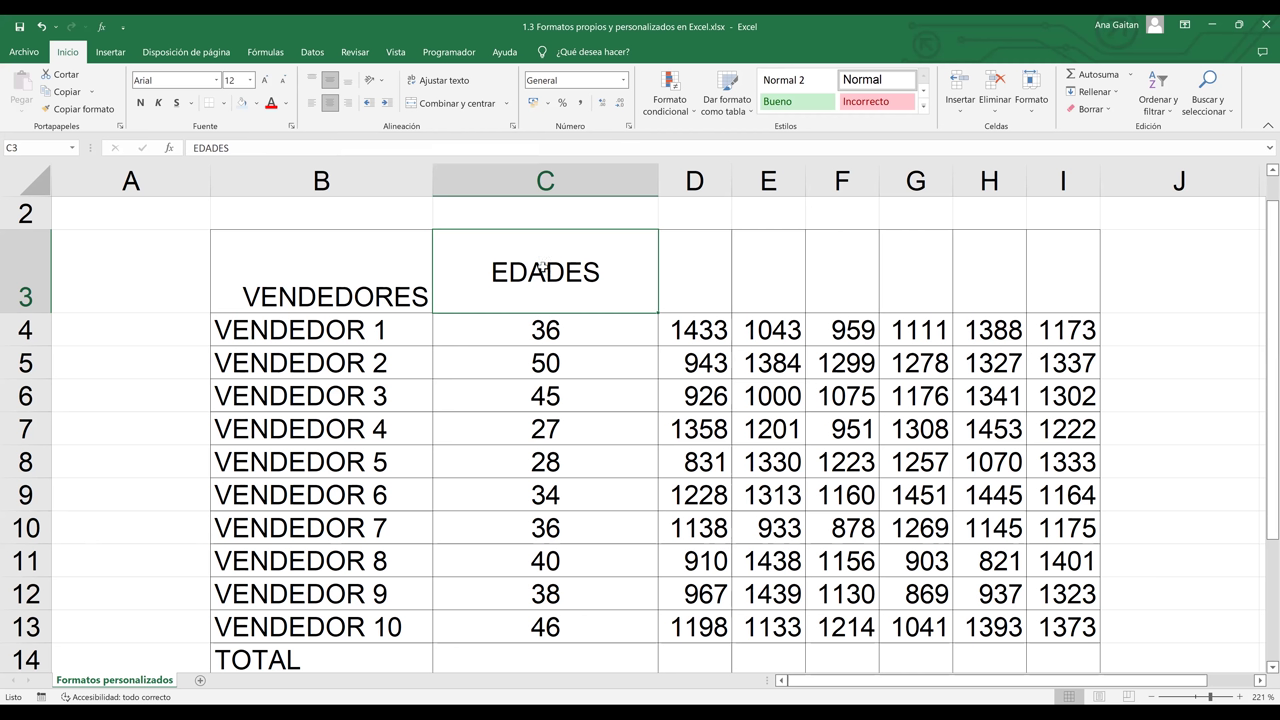
left_click(347, 82)
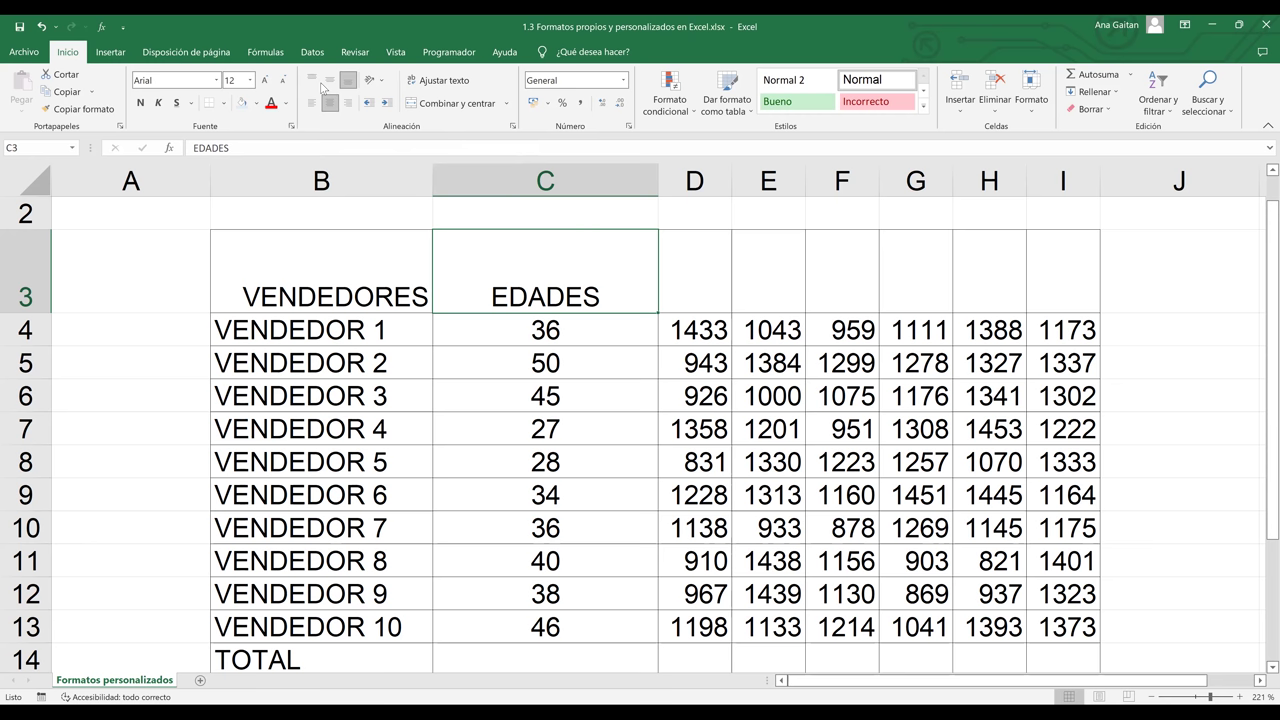
left_click(312, 81)
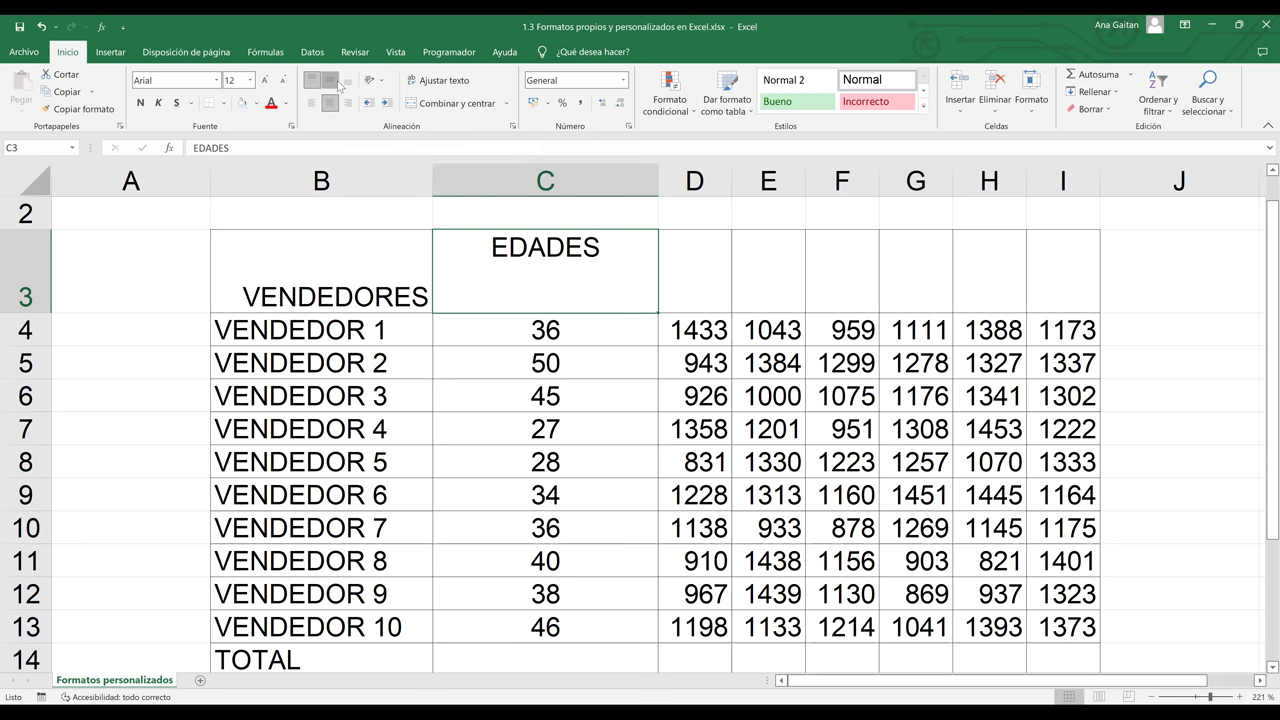
left_click(331, 82)
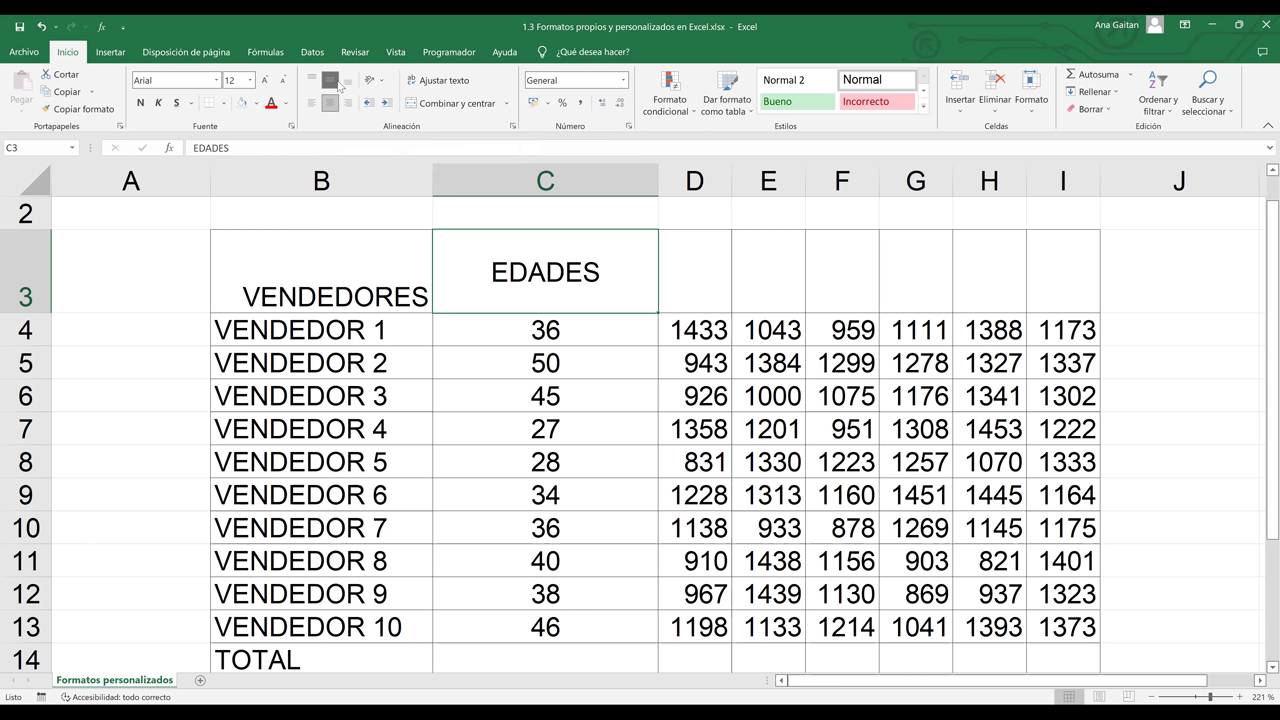
- Align all of row 3 to the middle left, and finally to the top right
left_click(231, 341)
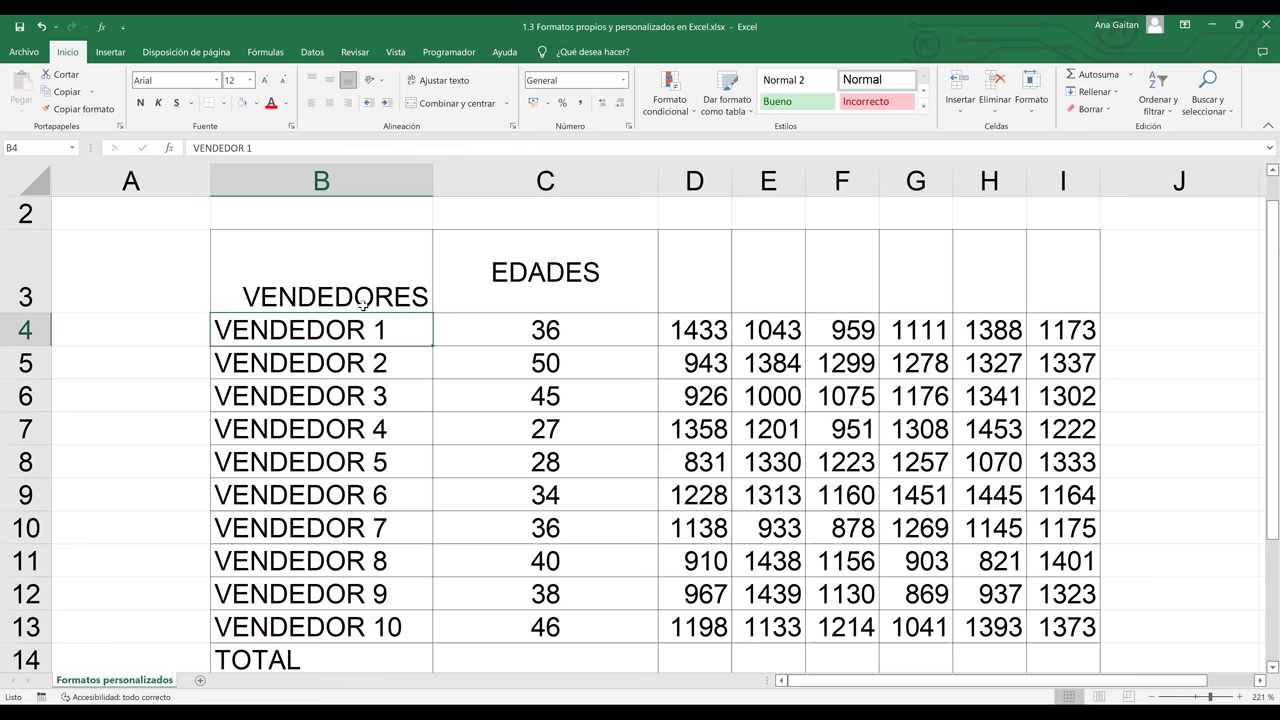
left_click(45, 258)
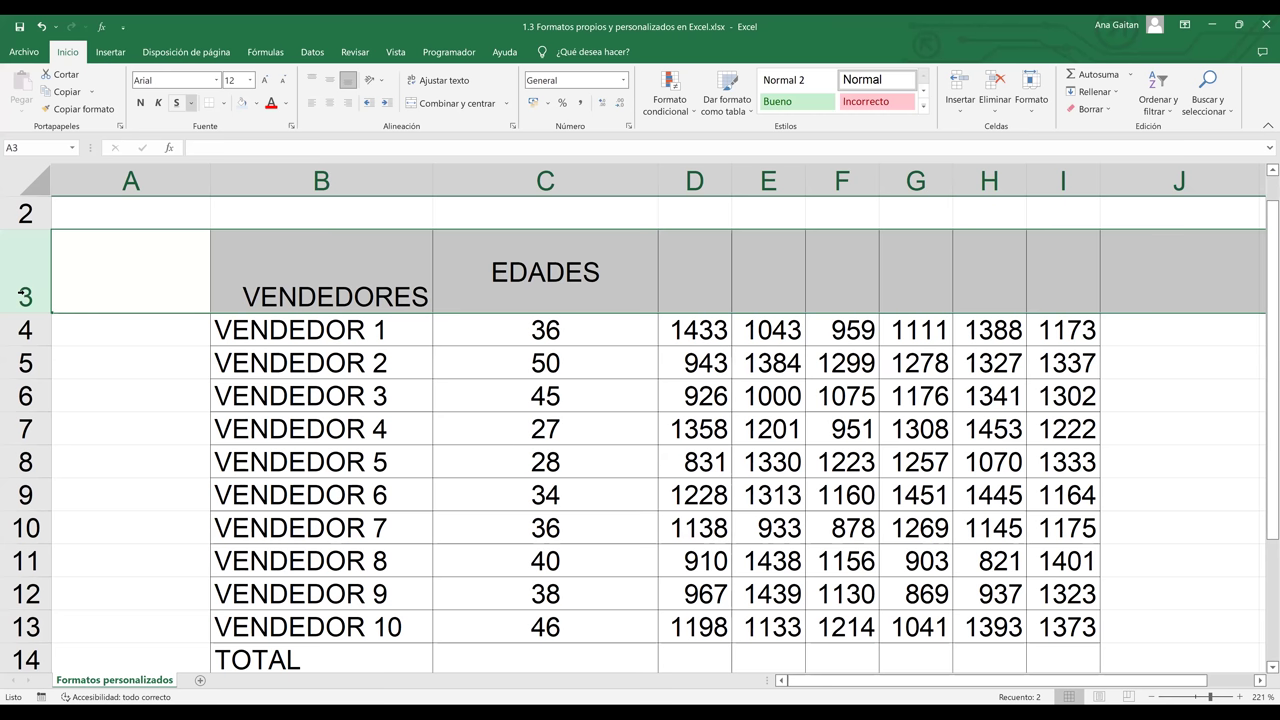
key("ctrl+z")
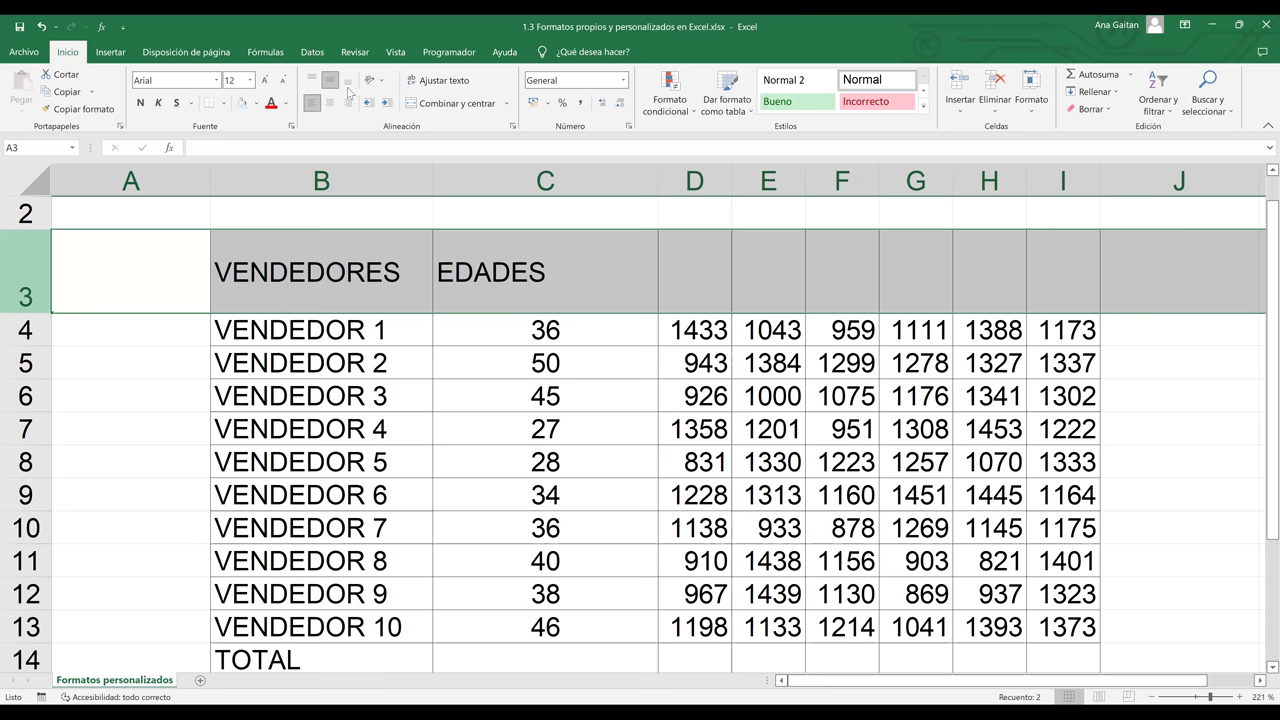
key("ctrl+y")
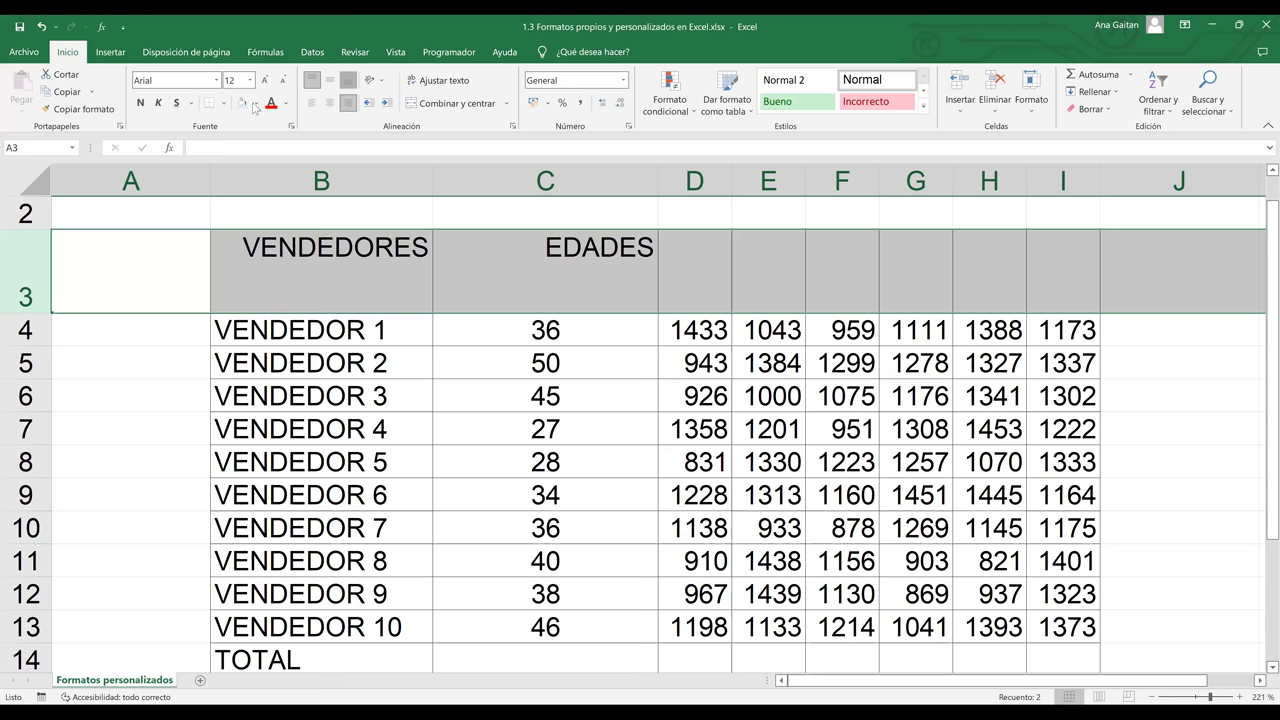
- Format headers B3:C3 with a light blue fill and green, middle-aligned text, trying font size 20 and returning to 12
key("ctrl+z")
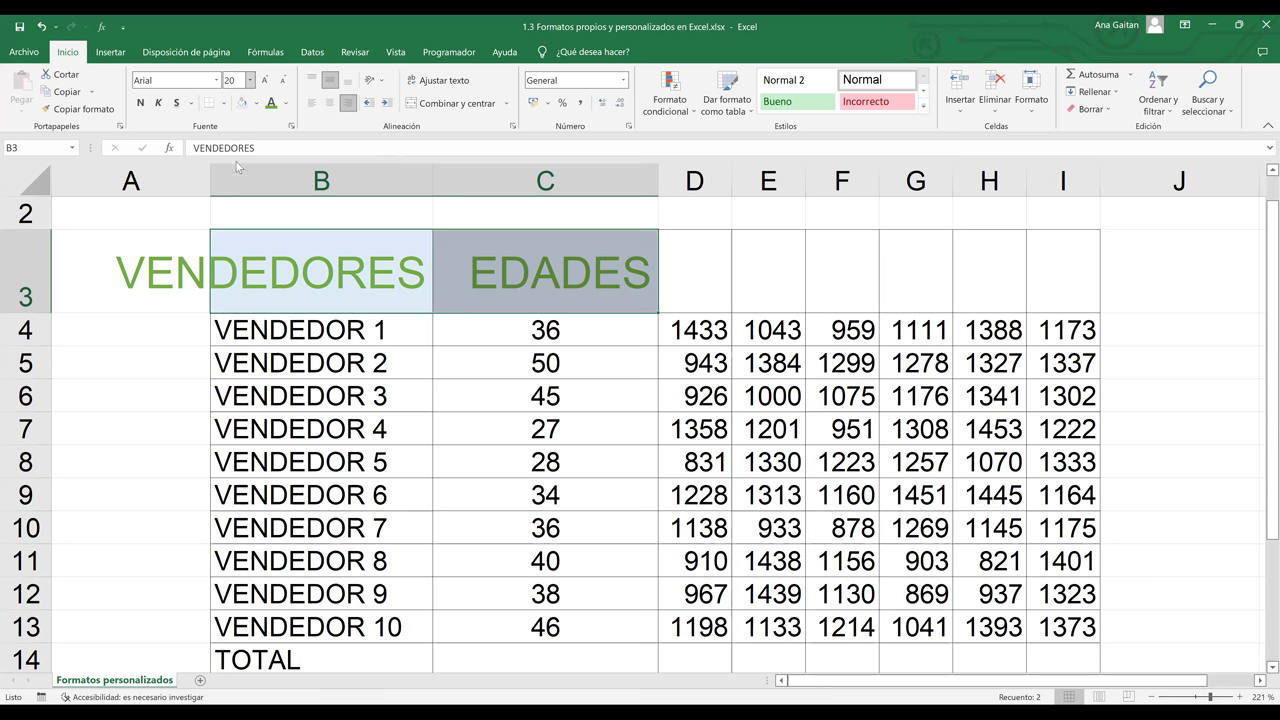
key("ctrl+z")
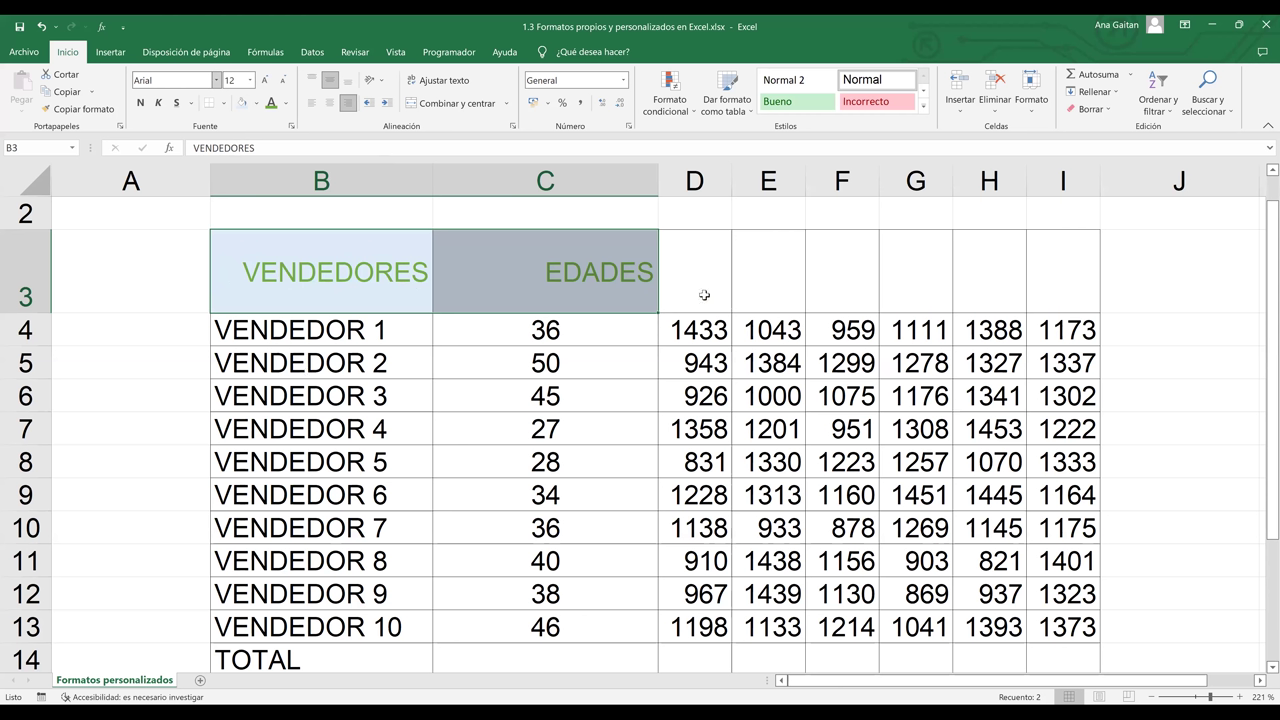
- Set the headers in B3:C3 in the Algerian font and return column C to its narrow width
left_click(364, 267)
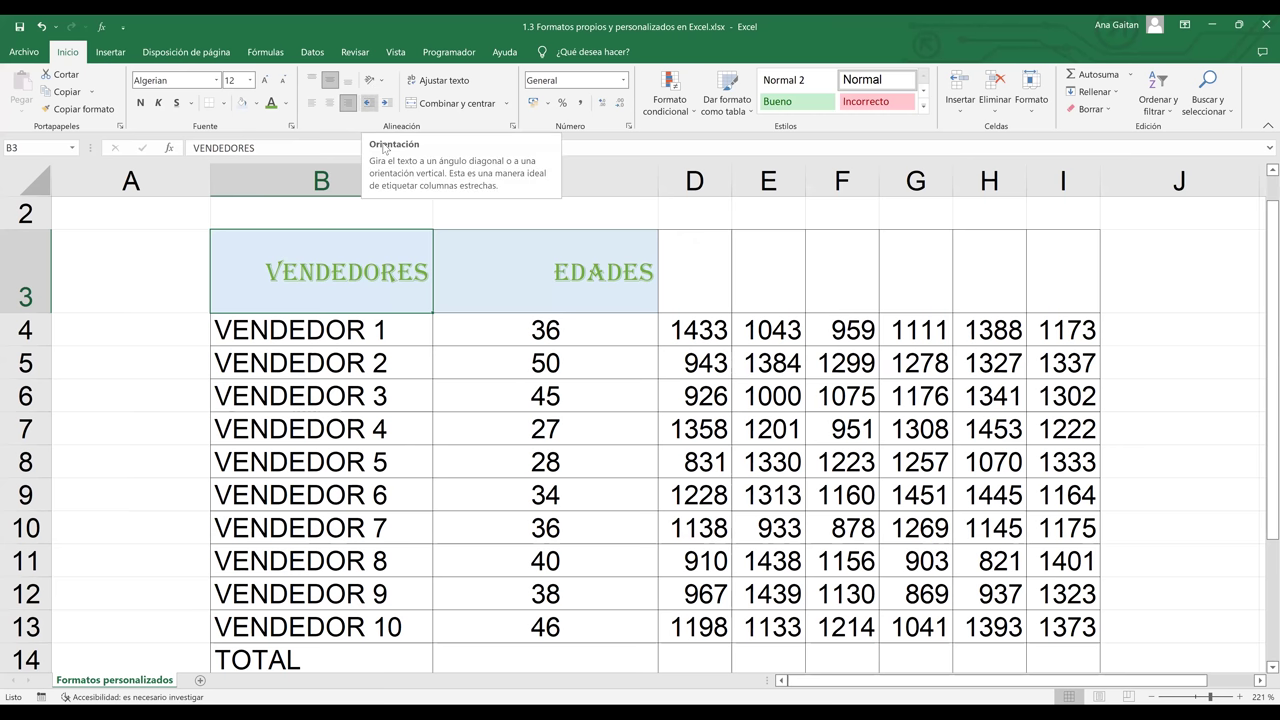
left_click(371, 82)
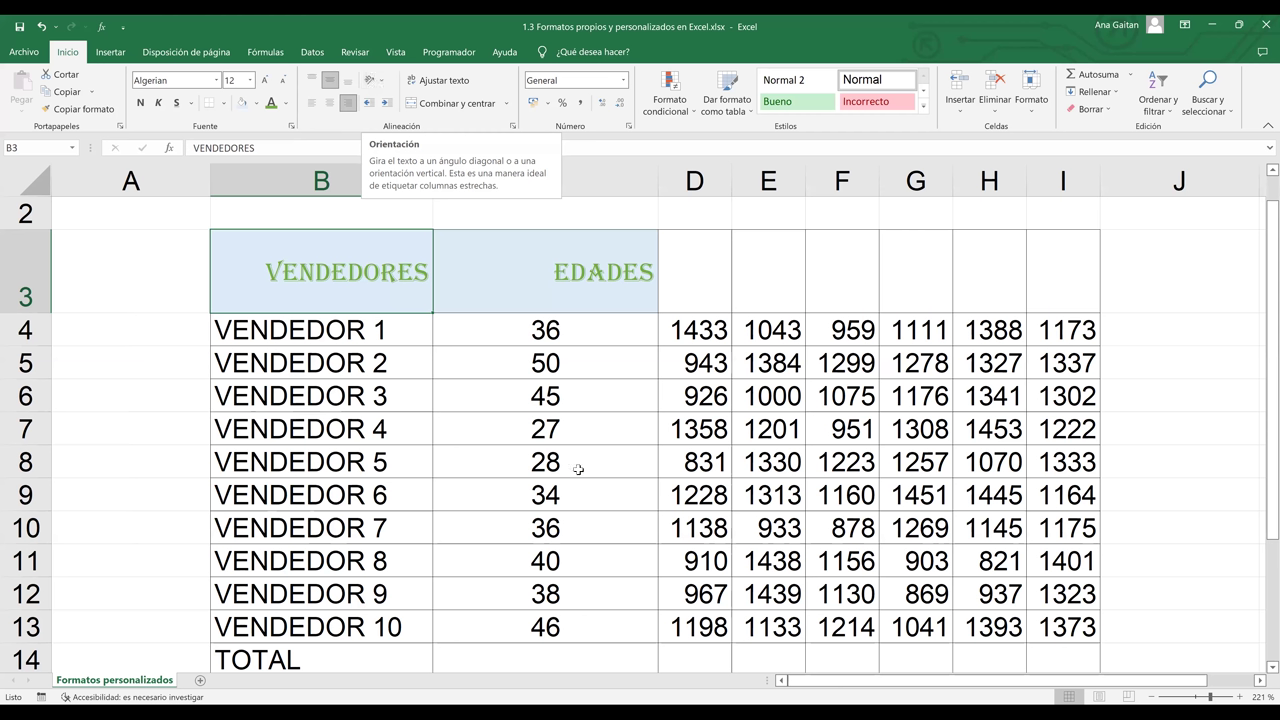
left_click(571, 298)
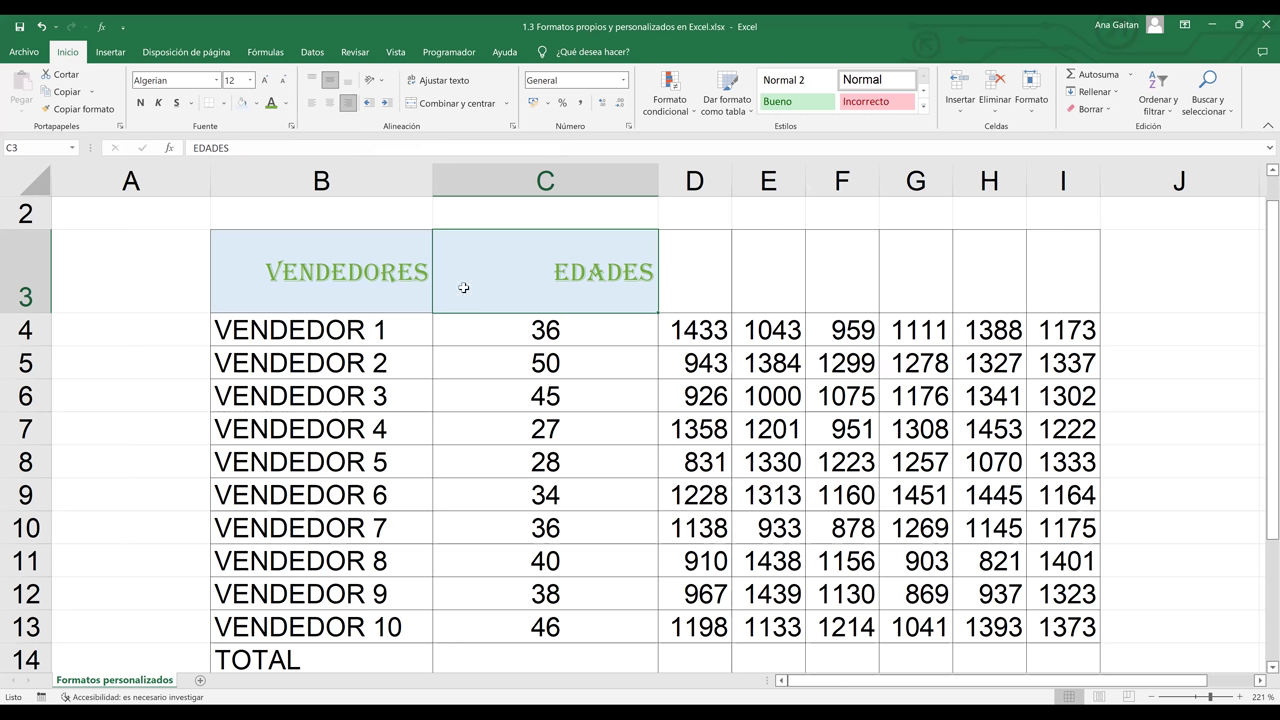
key("ctrl+z")
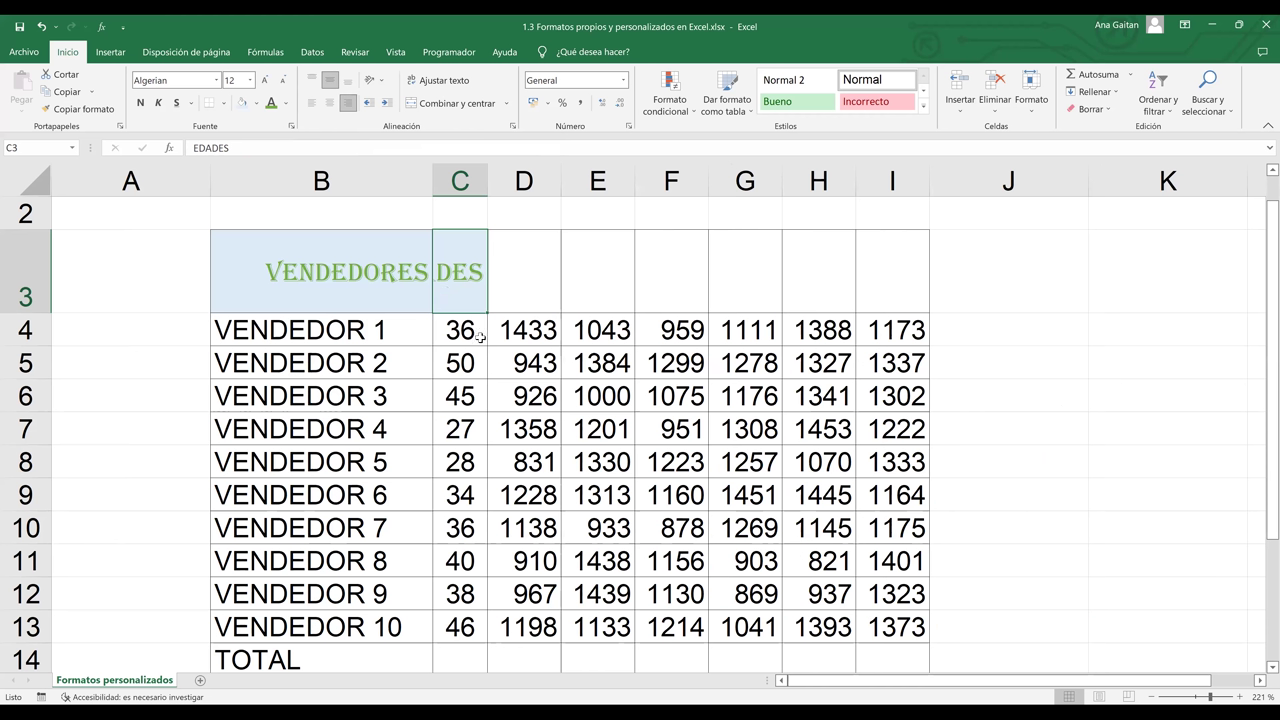
- Tilt the EDADES header in C3 with the ascending angle orientation (Ángulo ascendente)
left_click(380, 84)
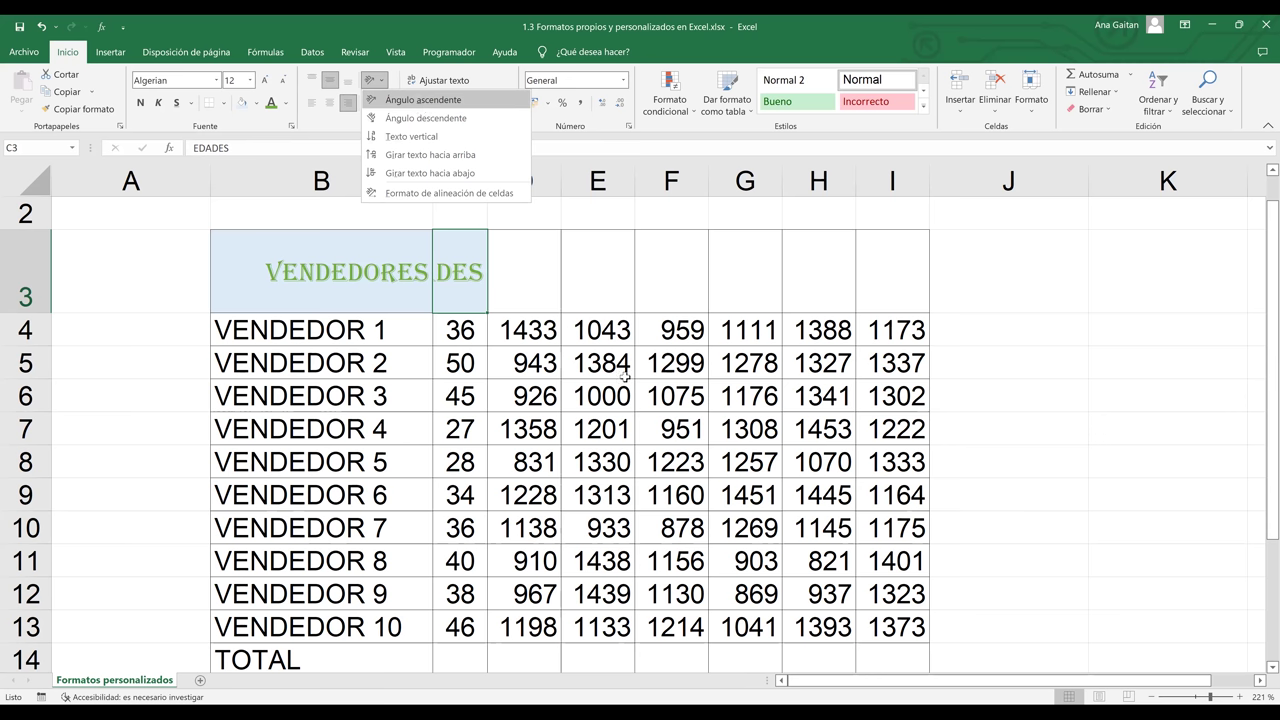
left_click(420, 101)
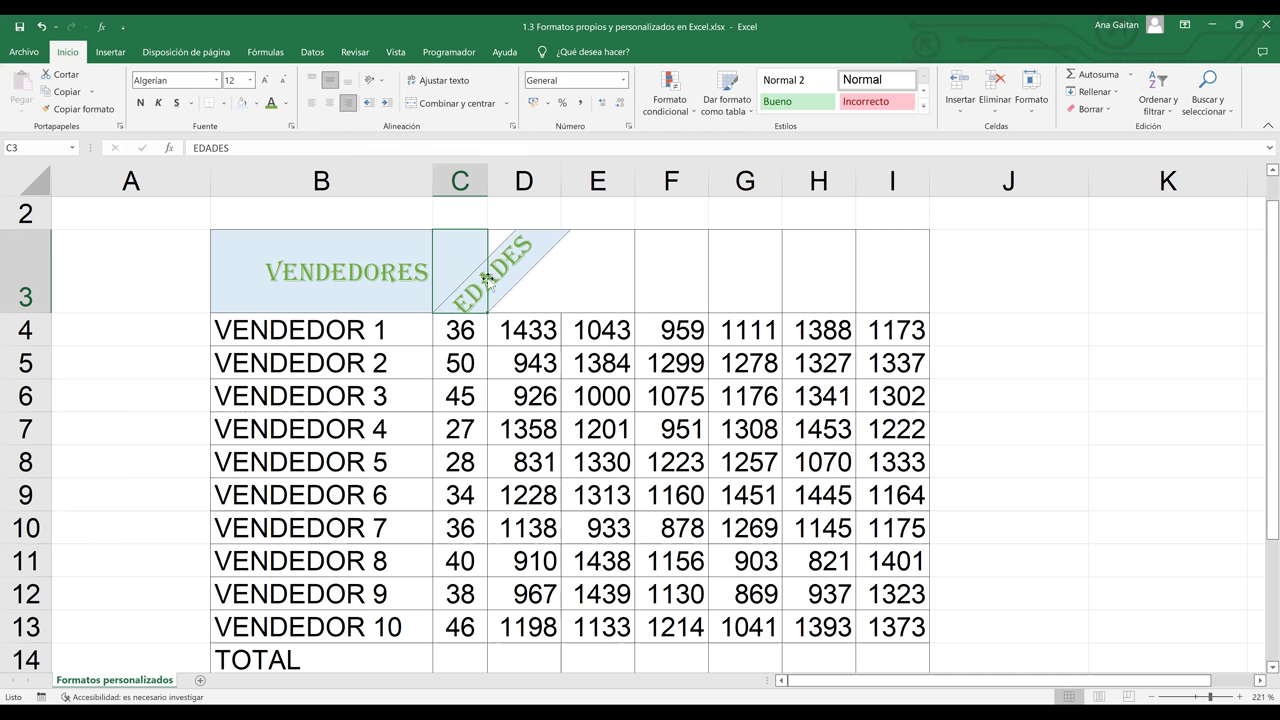
left_click(566, 338)
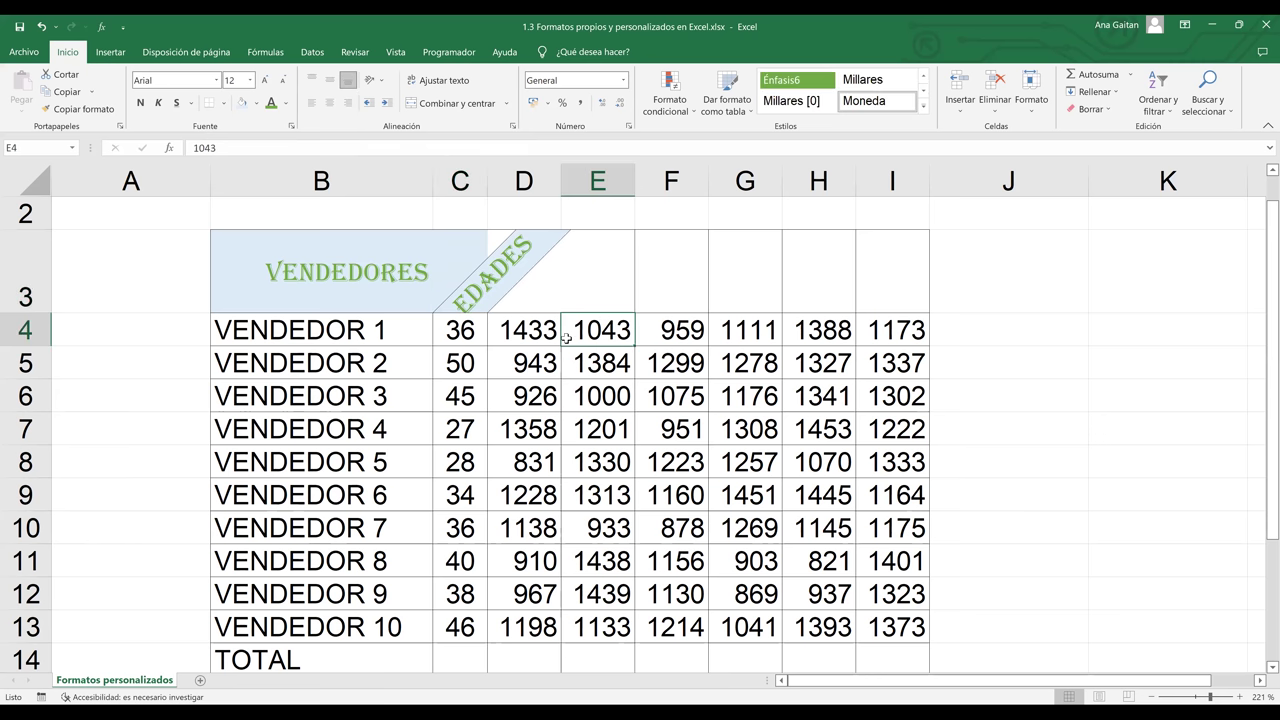
- Stack the EDADES header in C3 as vertical text and make row 3 tall enough to show all its letters
left_click(381, 80)
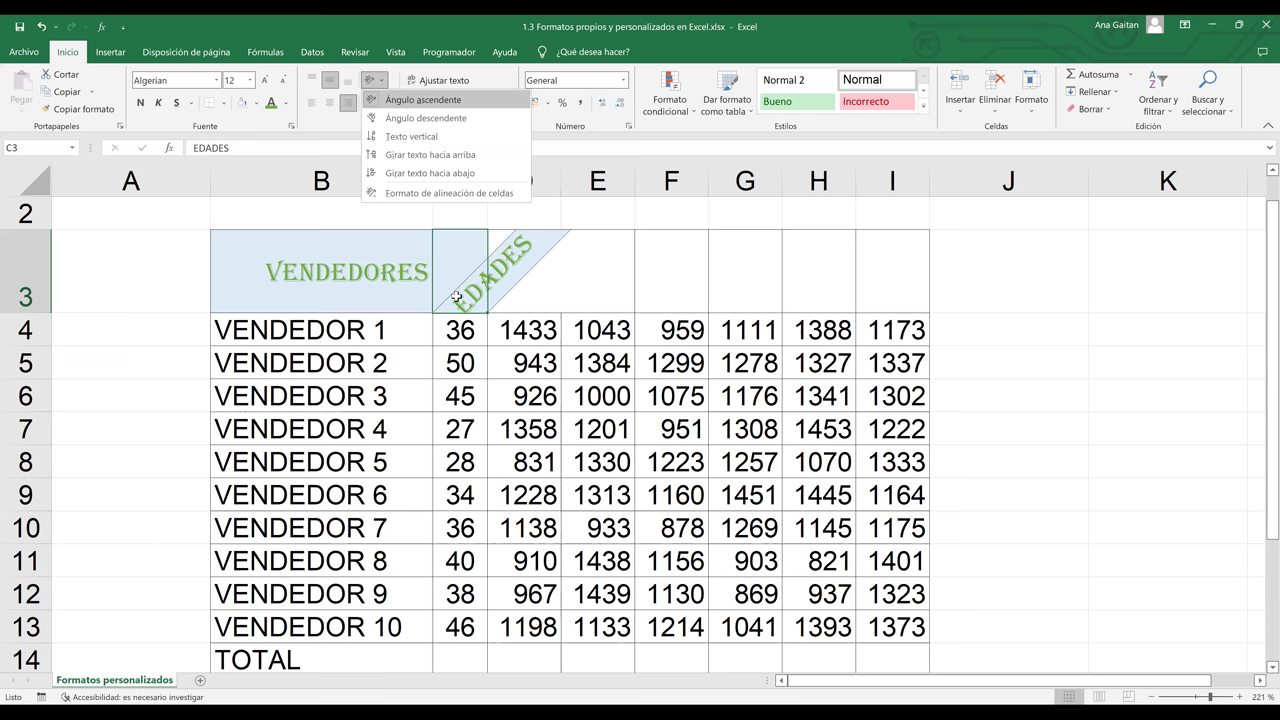
left_click(398, 143)
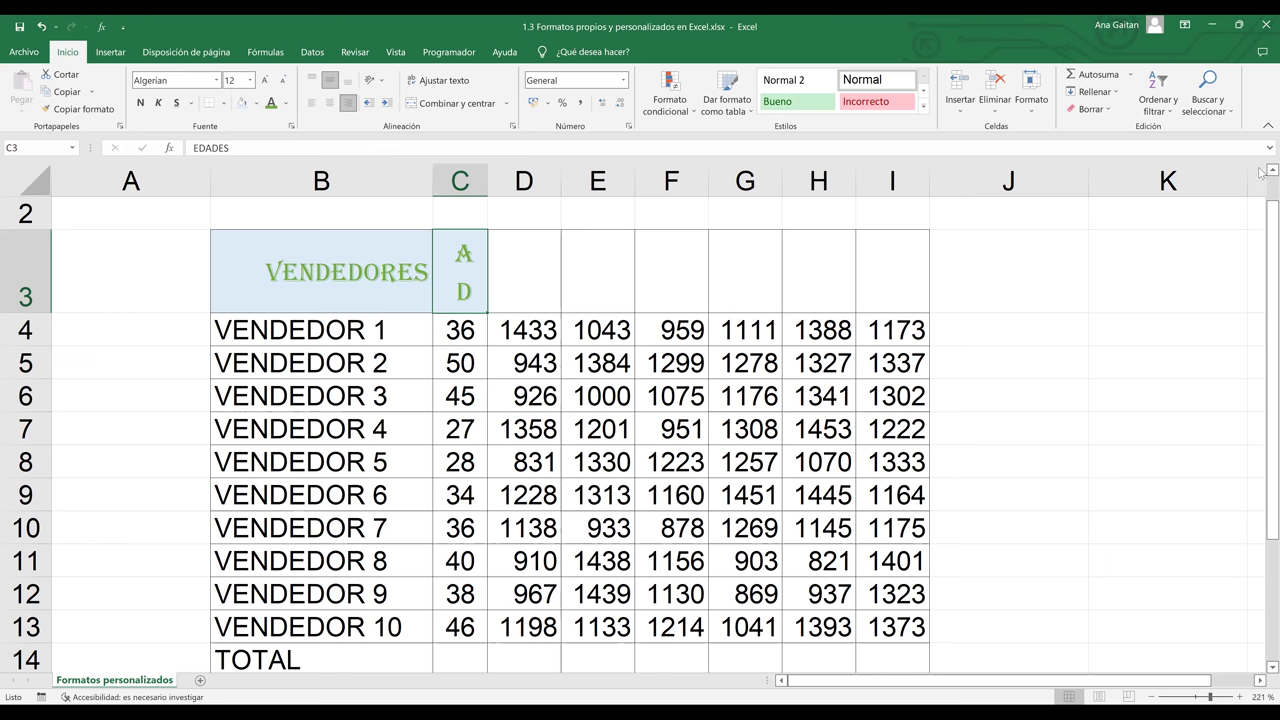
scroll(1261, 173, "up", 1)
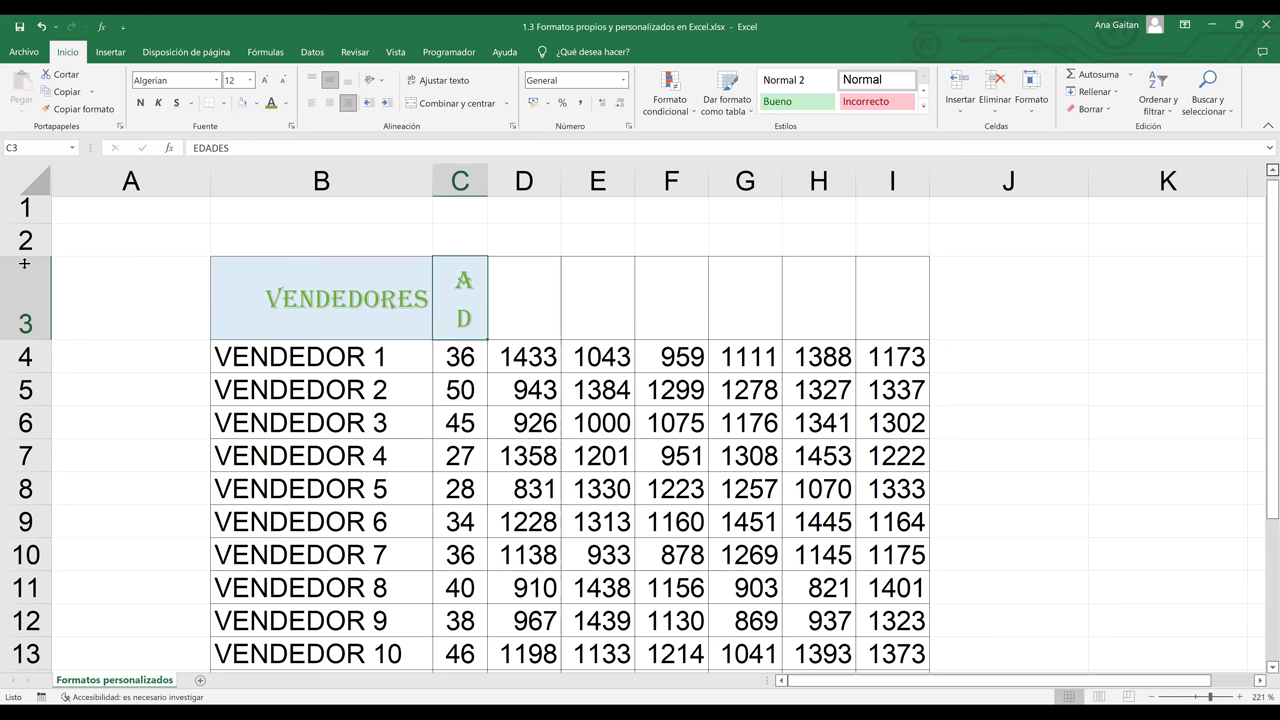
left_click_drag(25, 257, 25, 262)
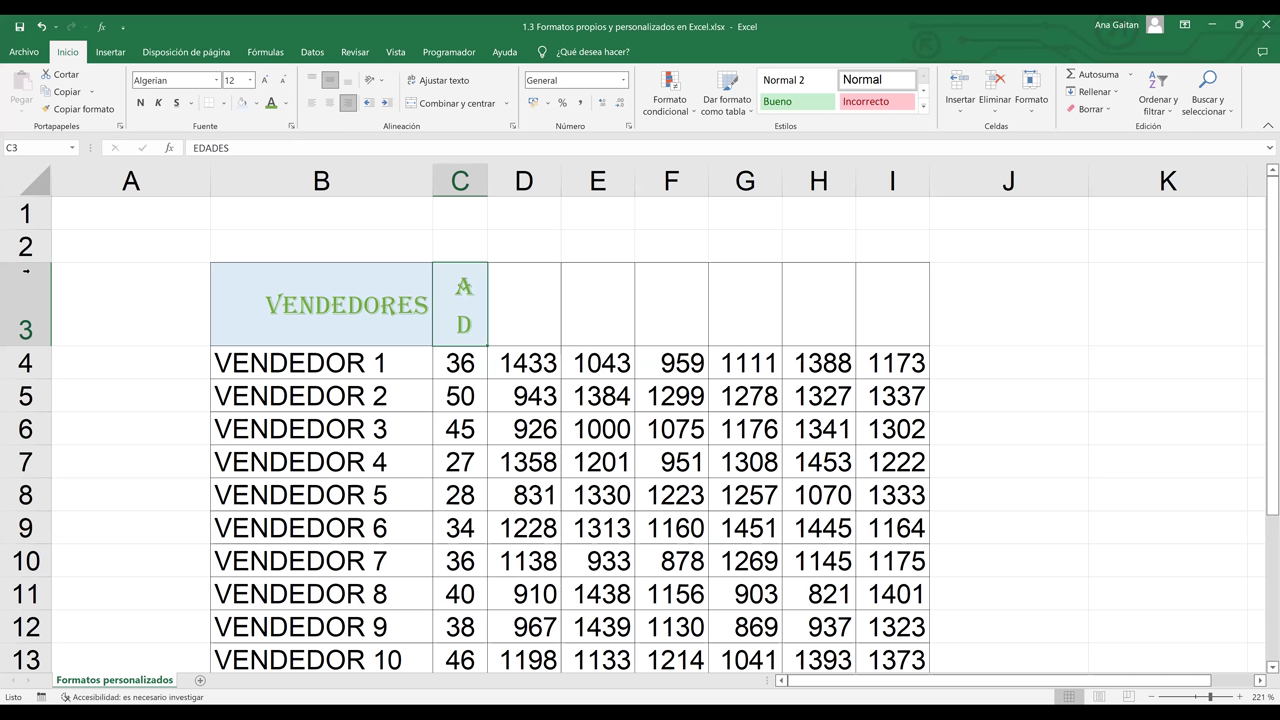
left_click_drag(26, 268, 30, 262)
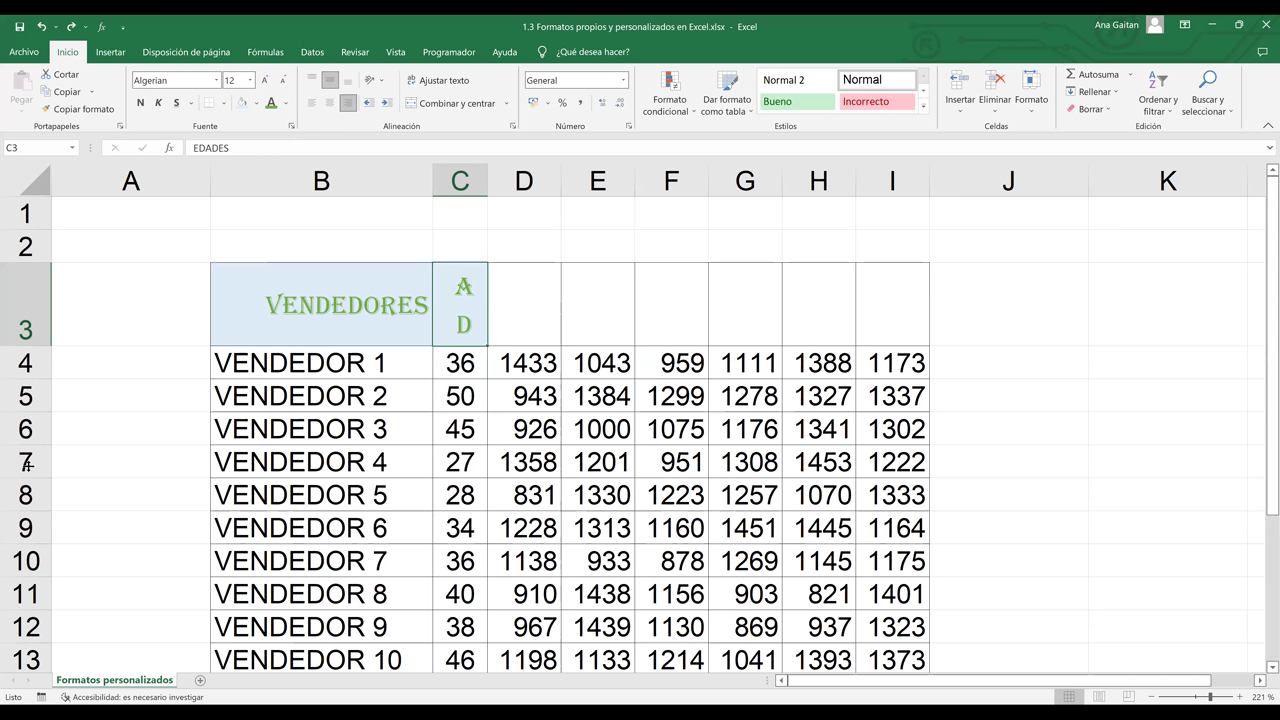
left_click_drag(28, 494, 27, 491)
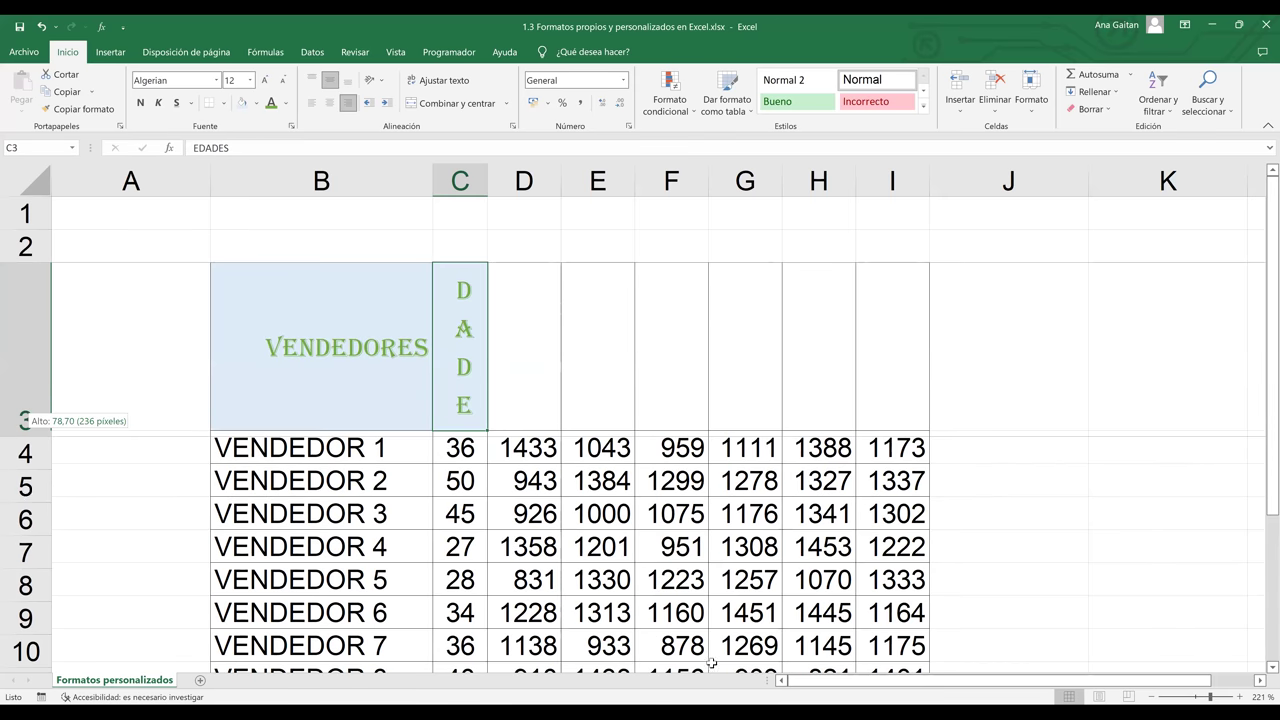
left_click(1153, 697)
left_click(1153, 697)
left_click(1153, 697)
left_click(1153, 697)
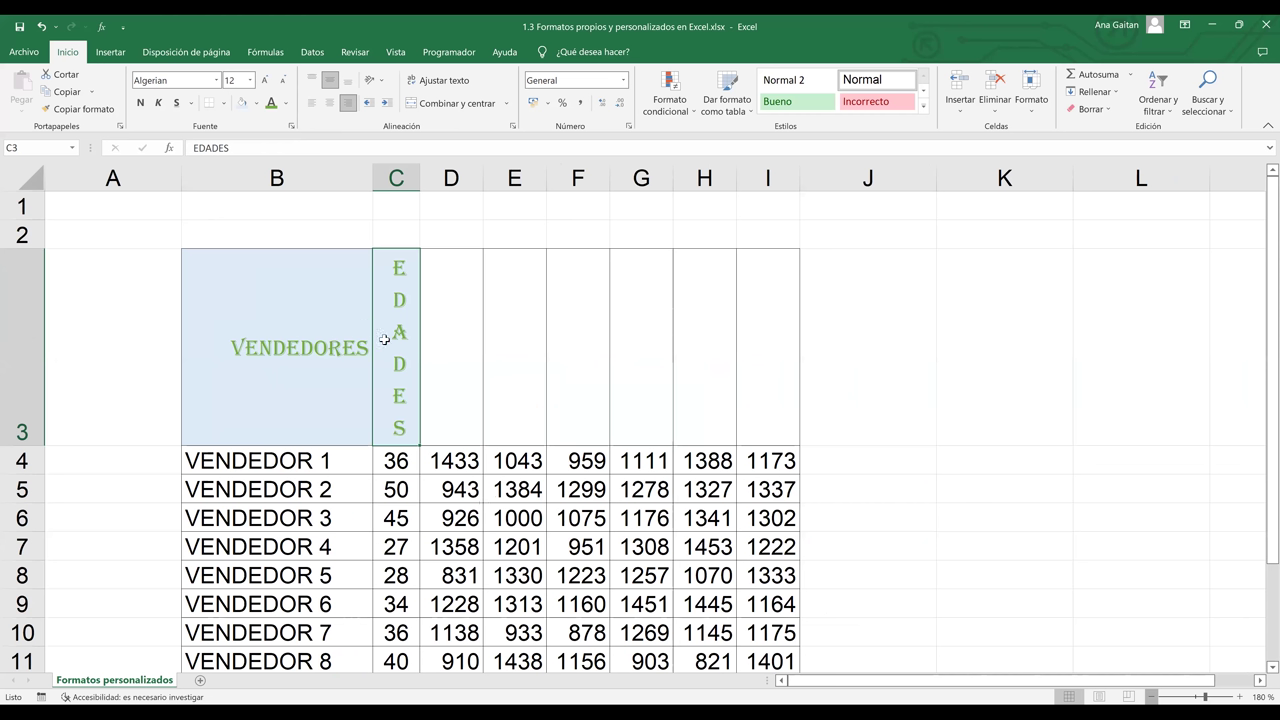
- Rotate the EDADES header in C3 upward (Girar texto hacia arriba) and reduce row 3 to fit the rotated word
key("Right")
left_click(1153, 697)
left_click(1153, 697)
left_click(1153, 697)
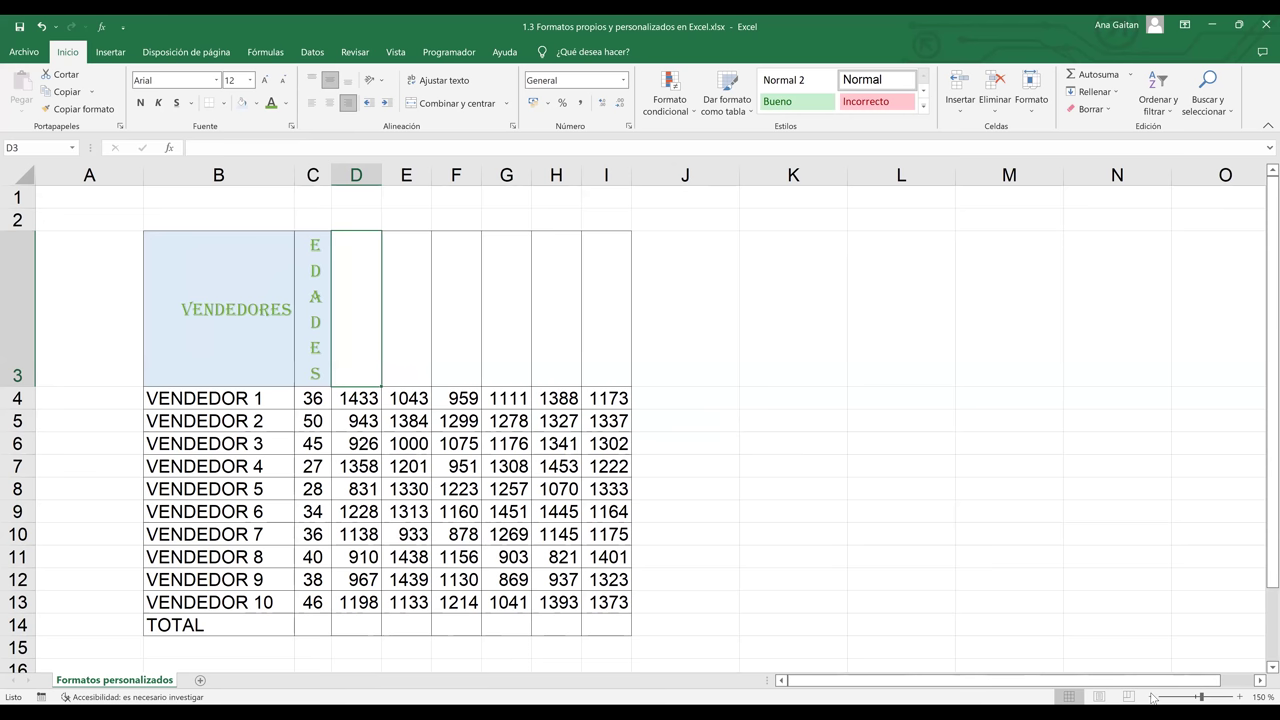
scroll(1238, 700, "down", 4, "ctrl")
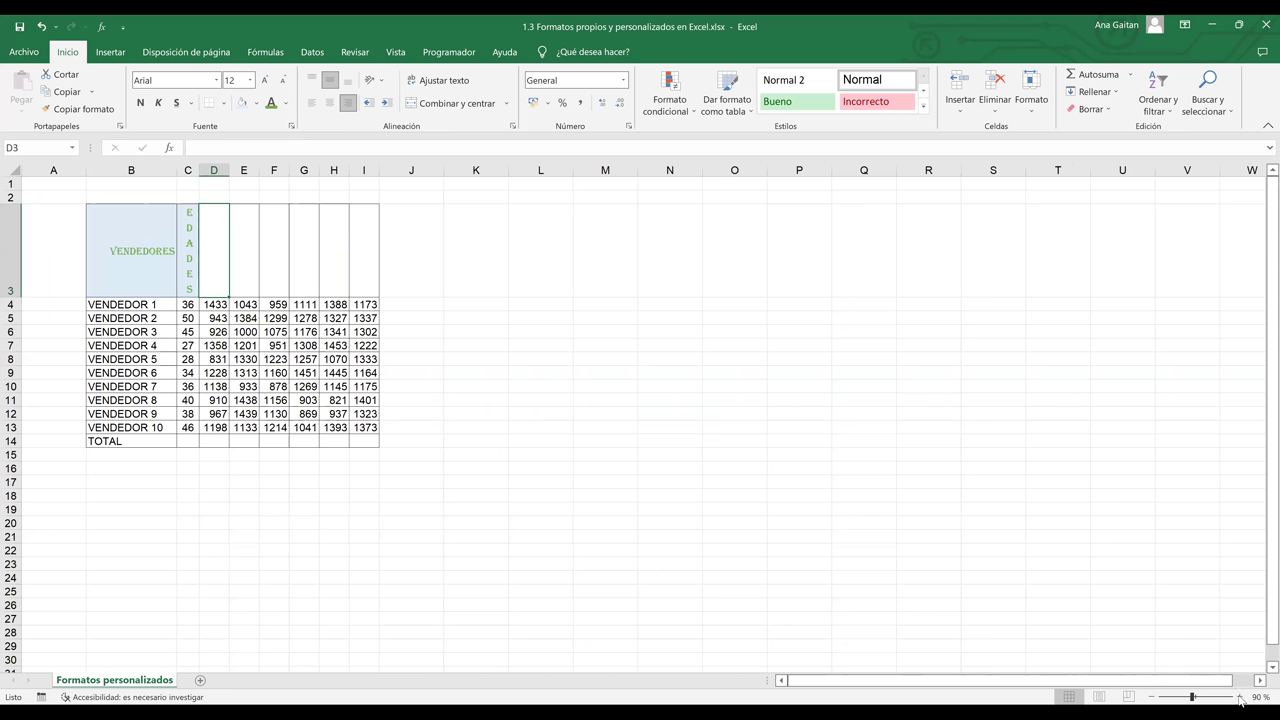
scroll(1240, 700, "up", 6, "ctrl")
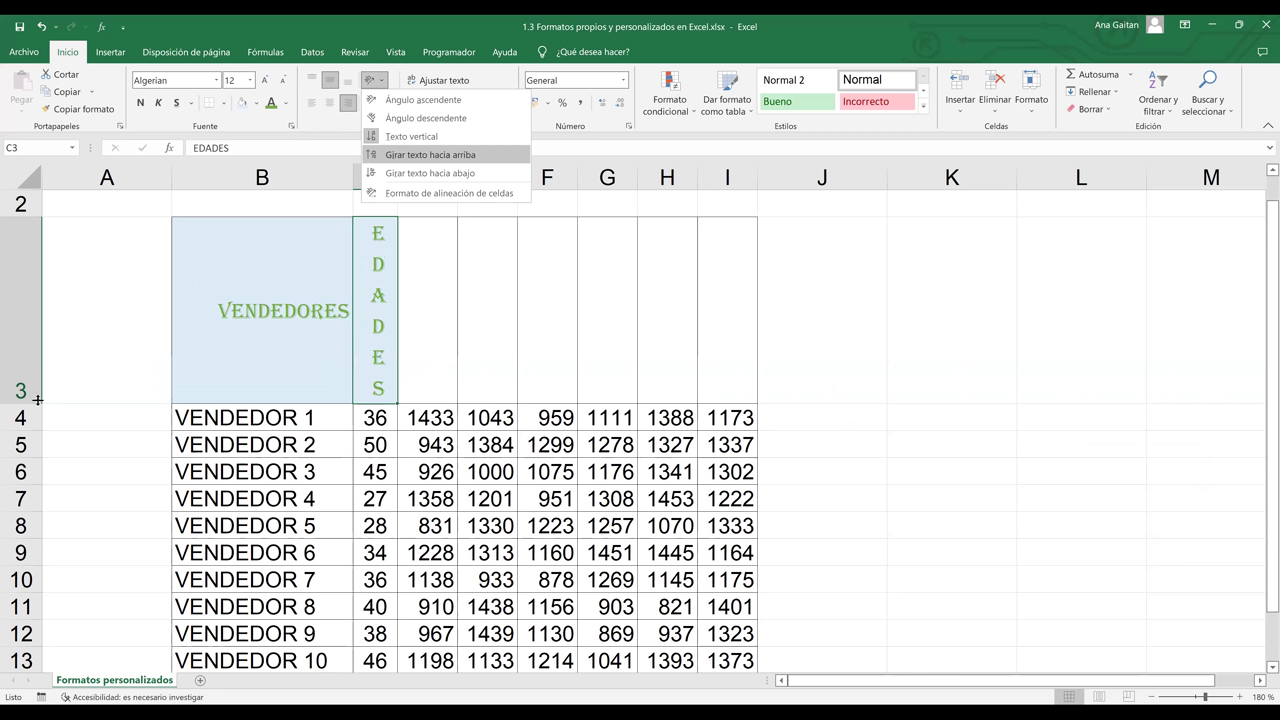
left_click_drag(37, 402, 35, 327)
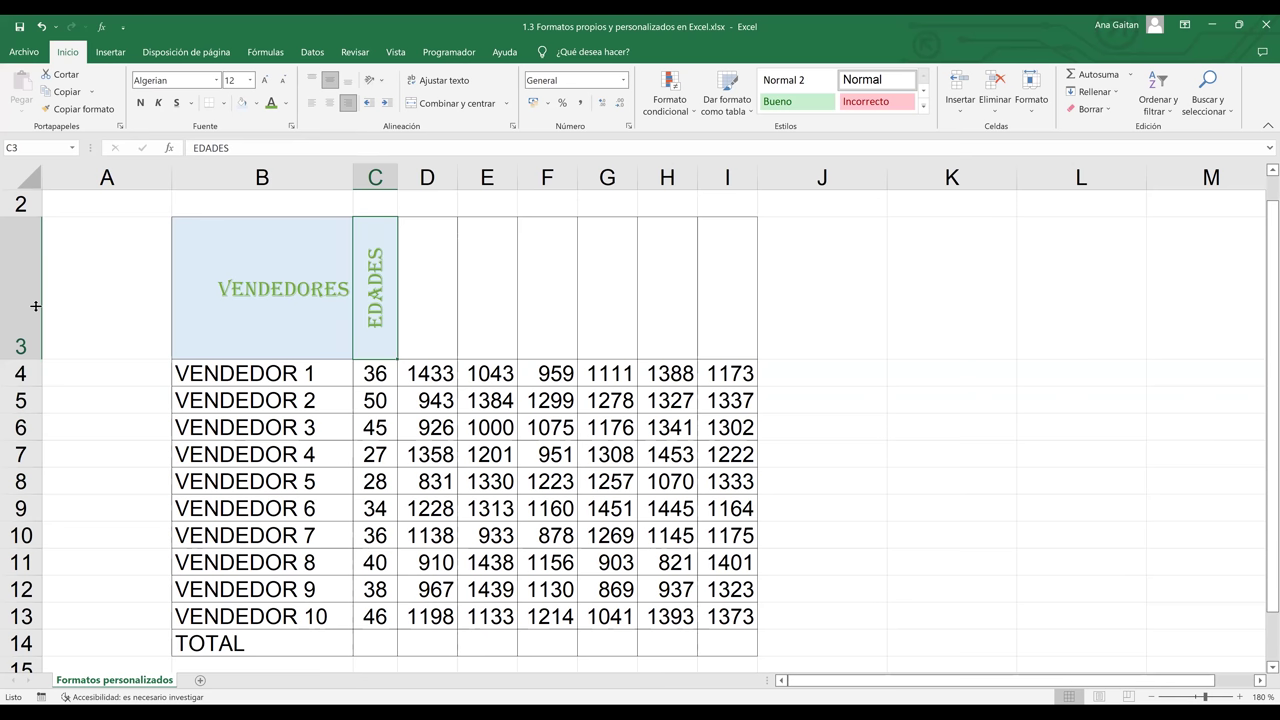
left_click_drag(35, 306, 36, 315)
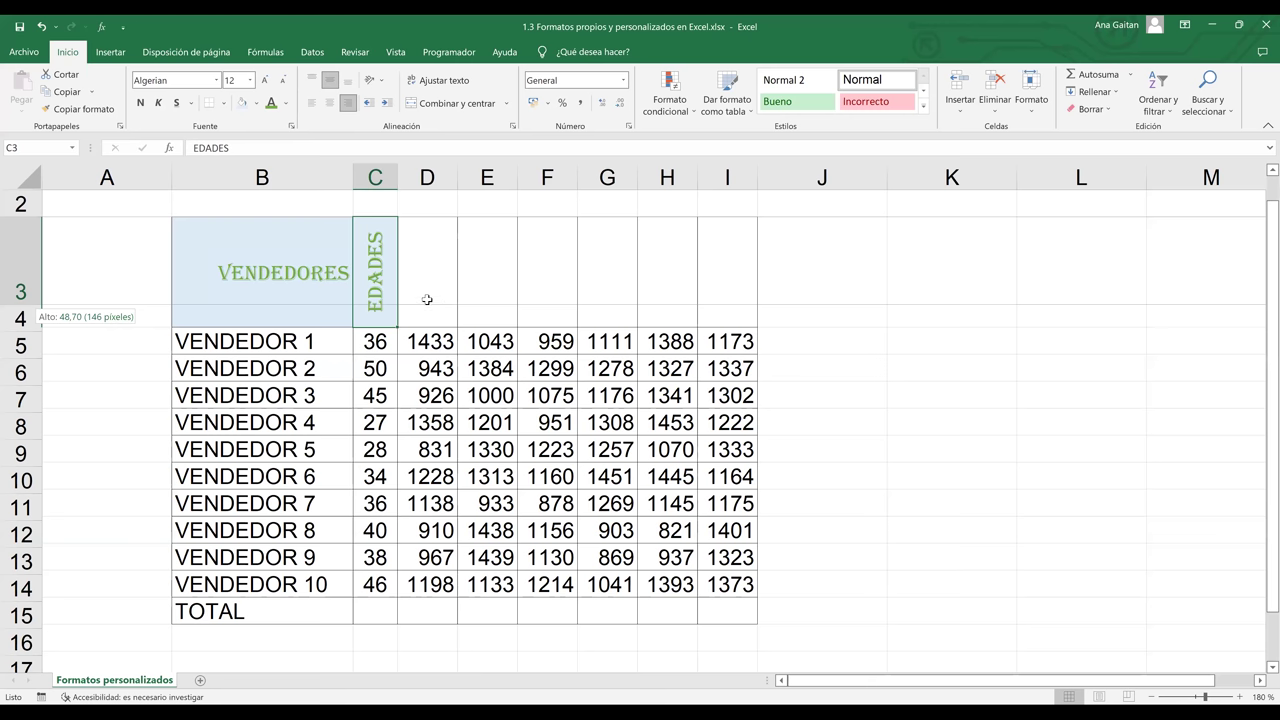
left_click(388, 289)
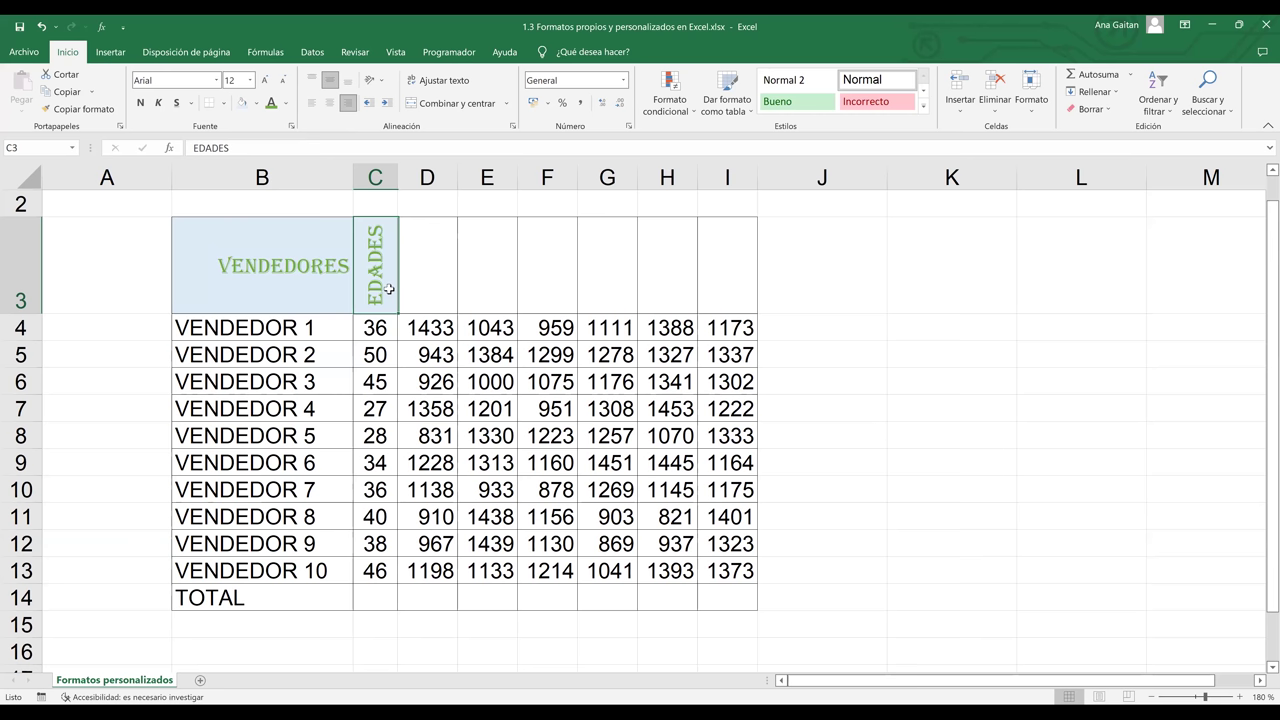
- Rotate the VENDEDORES header in B3 to -45 degrees in the cell alignment format and make row 3 taller to fit it
left_click(208, 288)
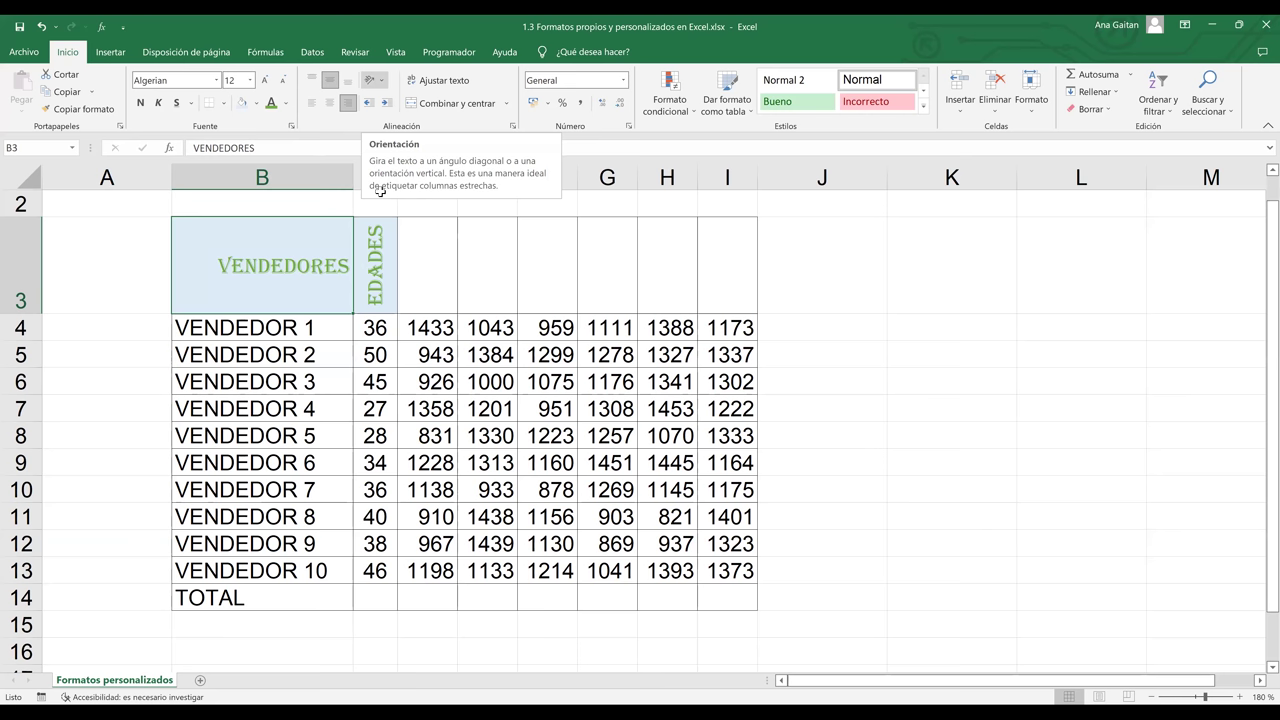
key("ctrl+1")
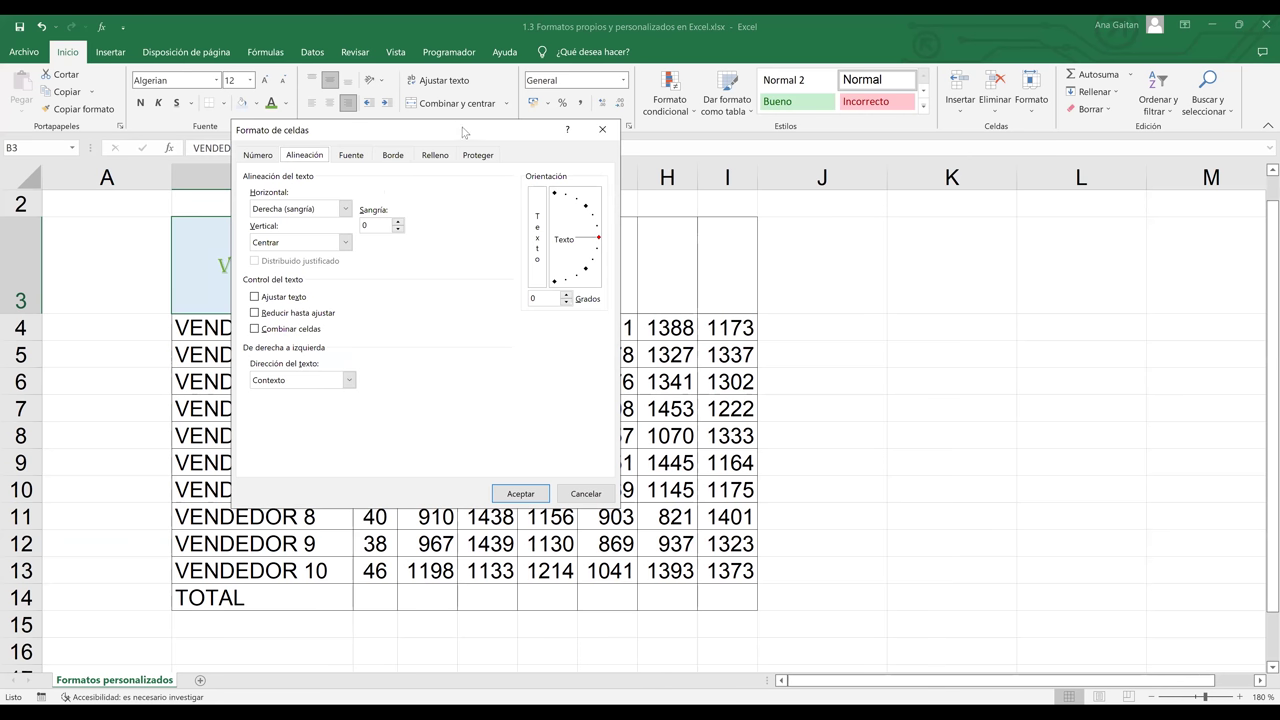
left_click_drag(463, 131, 1023, 191)
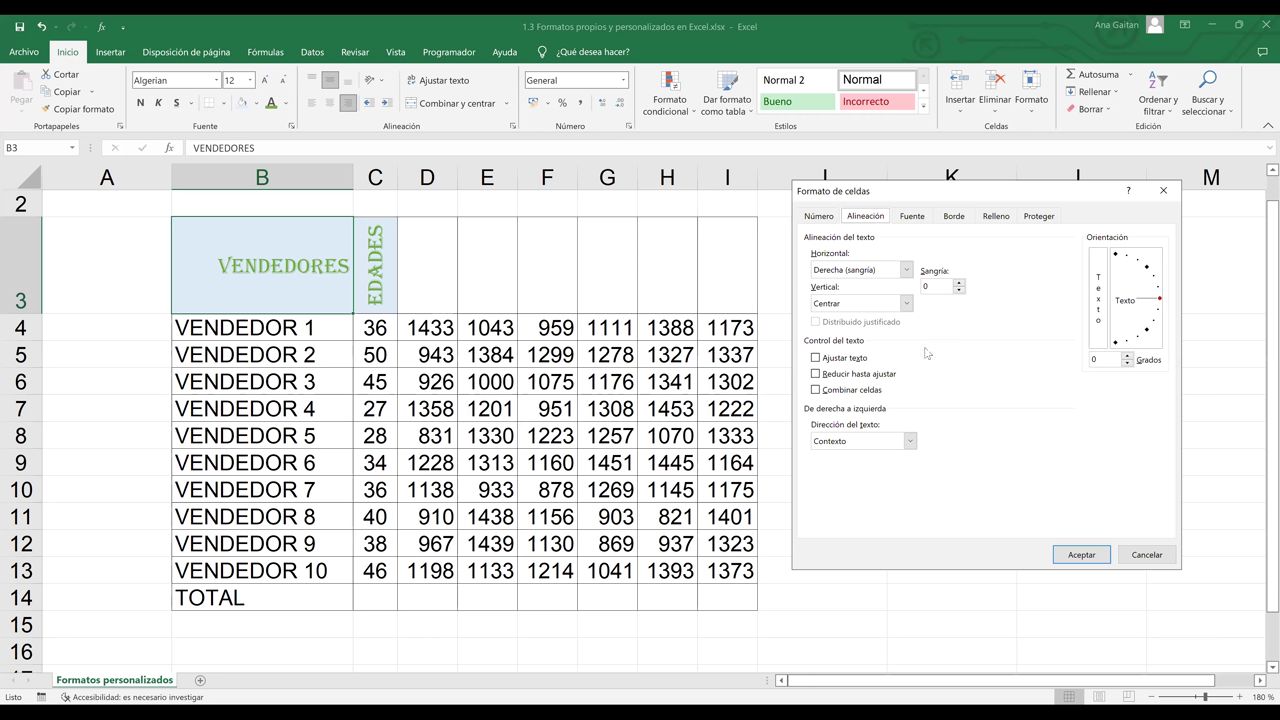
left_click(1160, 301)
left_click(1148, 332)
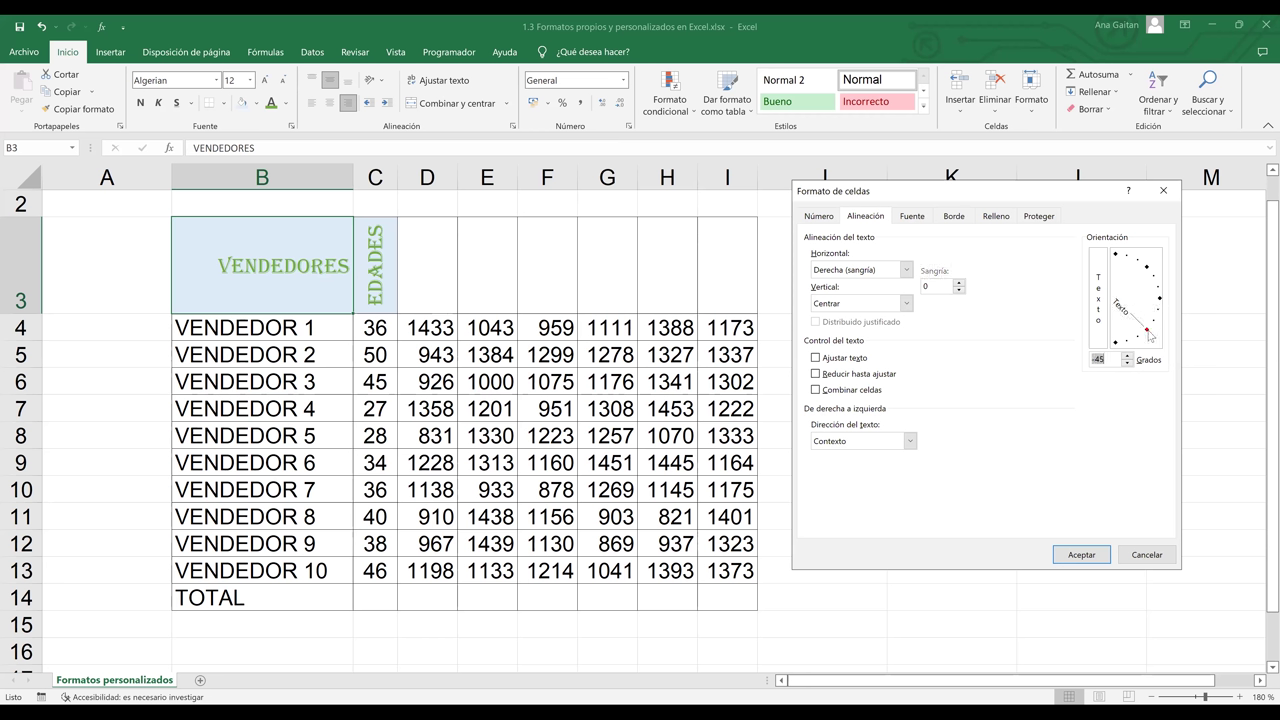
left_click(1098, 360)
key("BackSpace")
type("-")
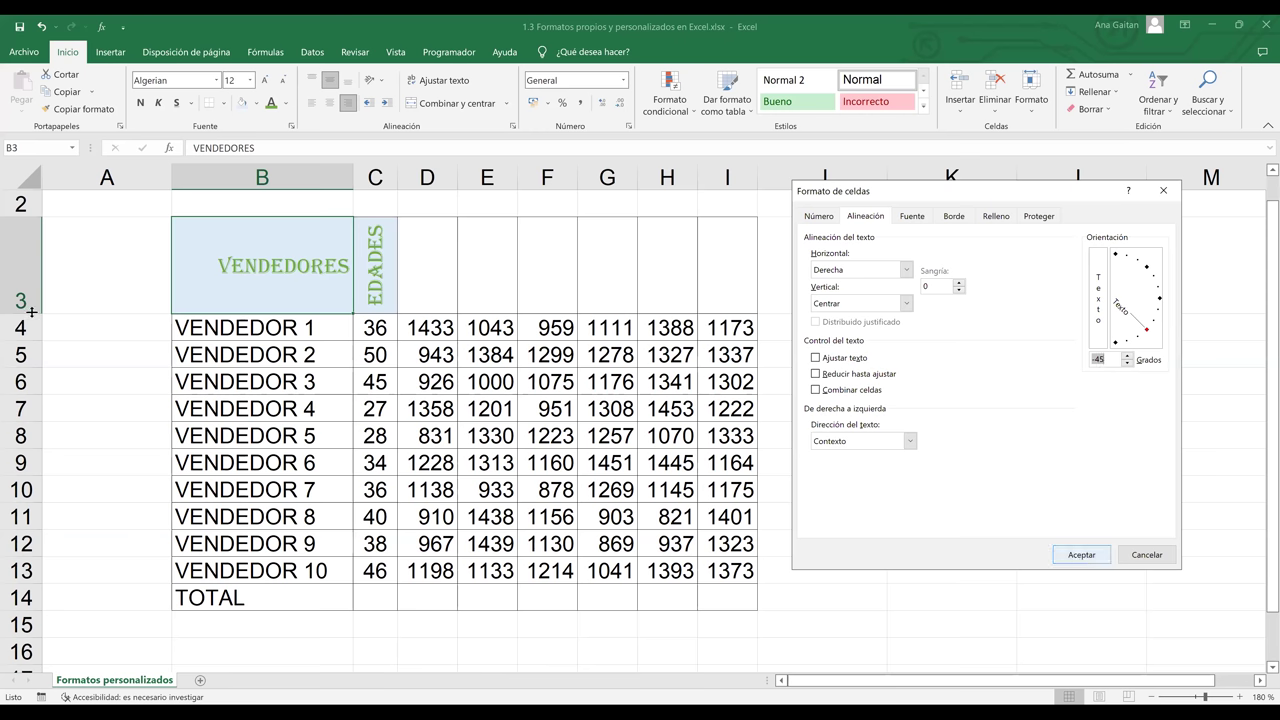
key("Return")
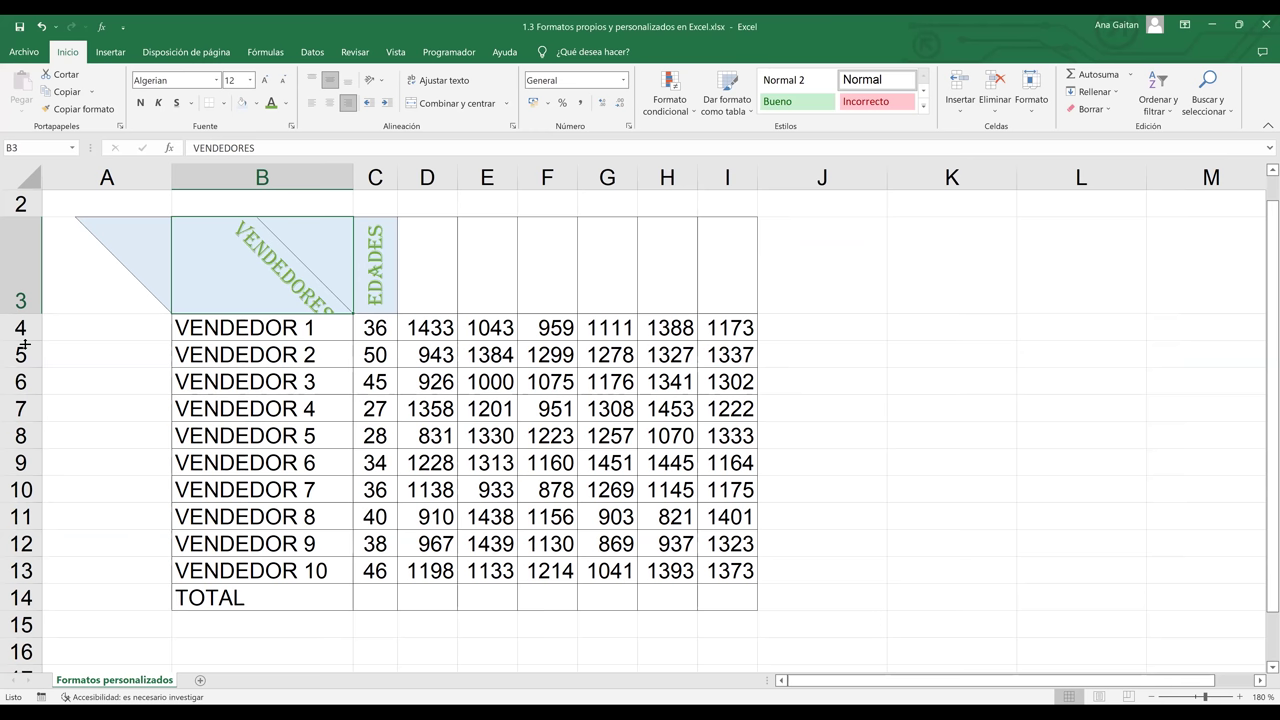
left_click_drag(25, 344, 22, 360)
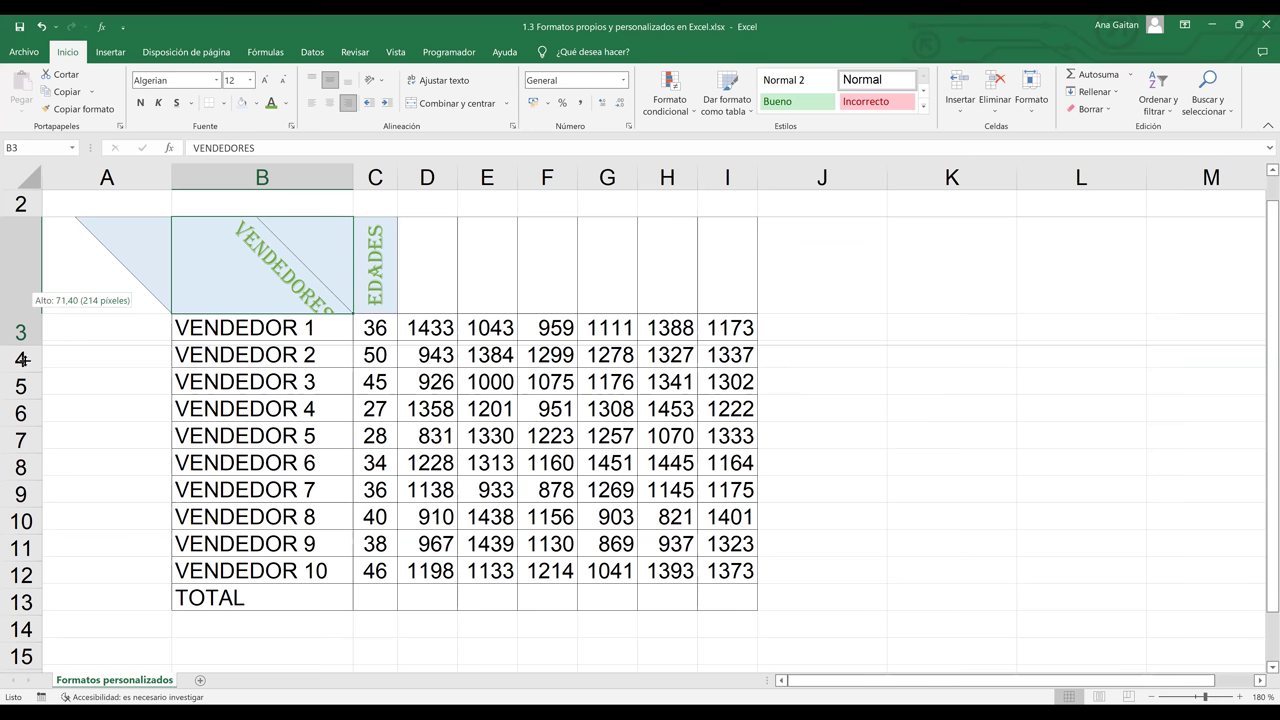
left_click_drag(22, 360, 24, 362)
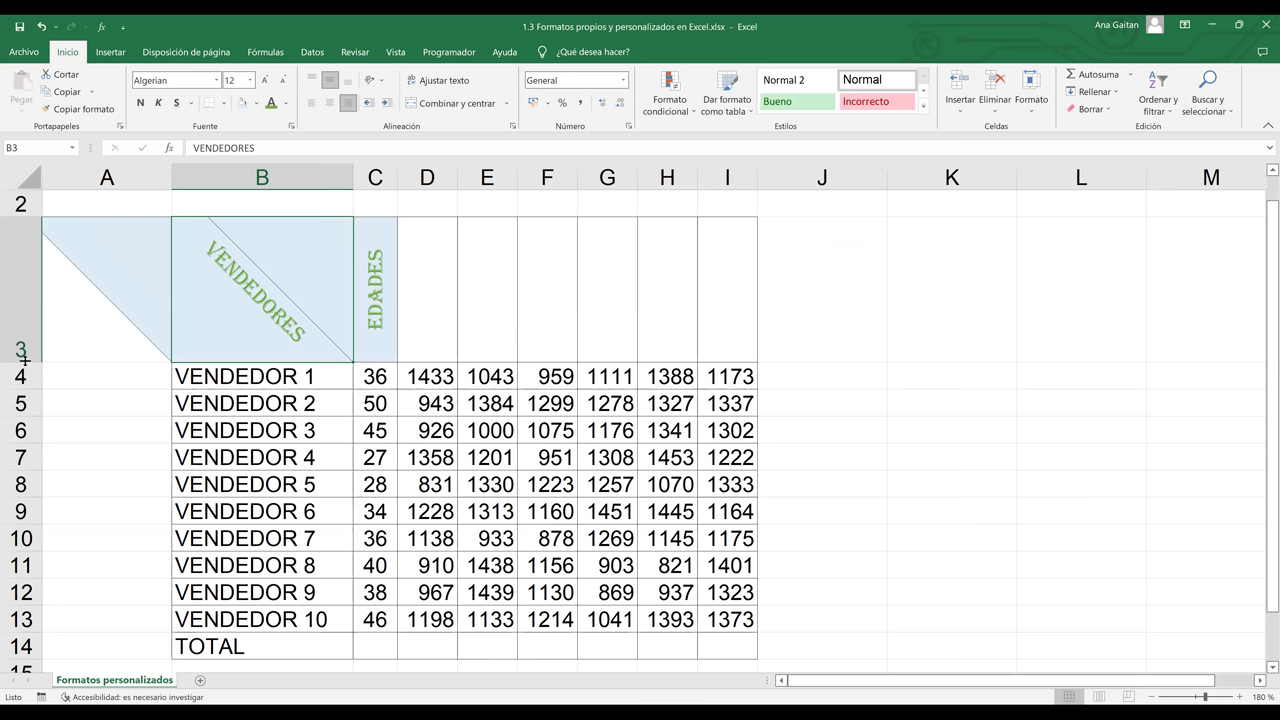
- Try an upward diagonal orientation on the VENDEDORES header in B3, and return its text to horizontal
left_click(381, 86)
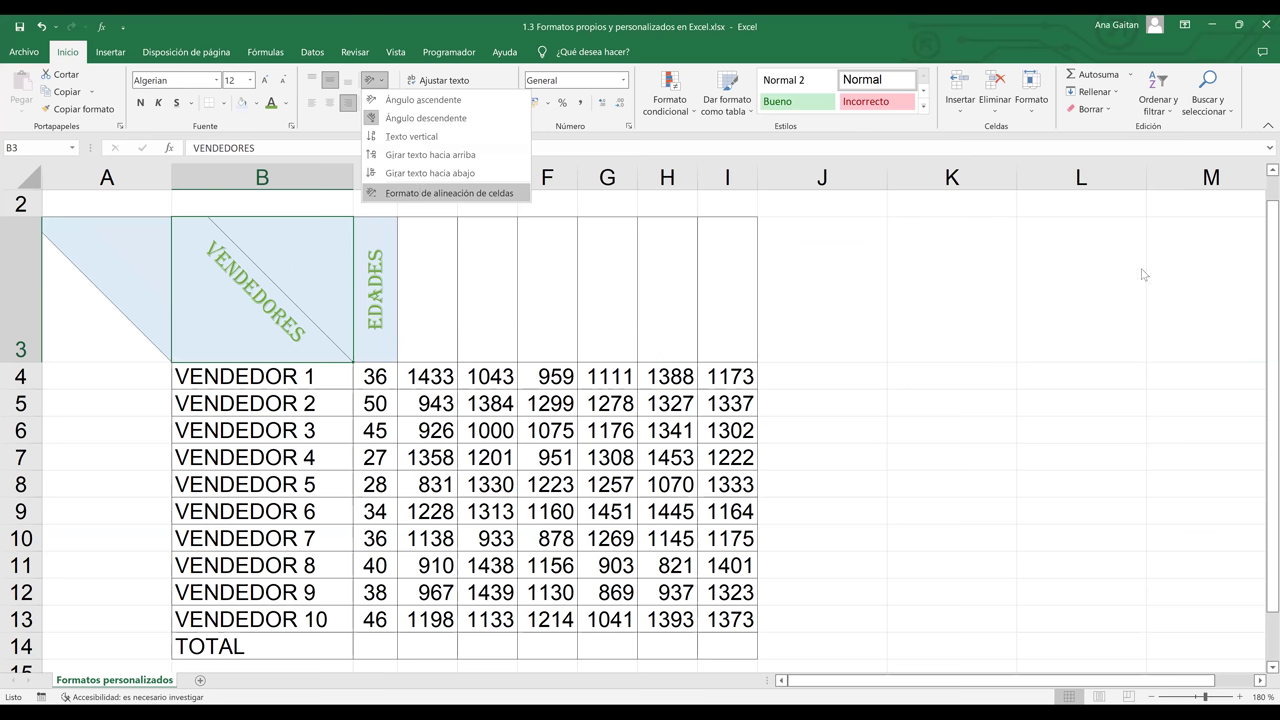
key("Return")
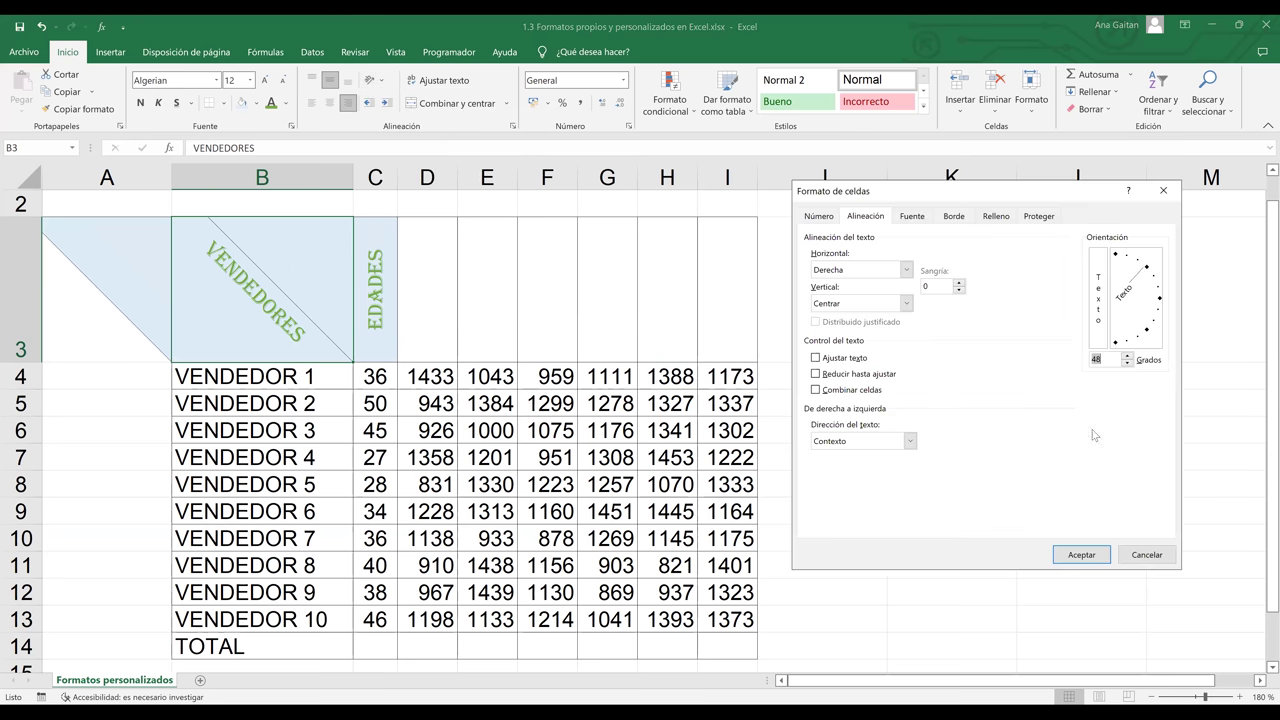
left_click(1146, 270)
key("Return")
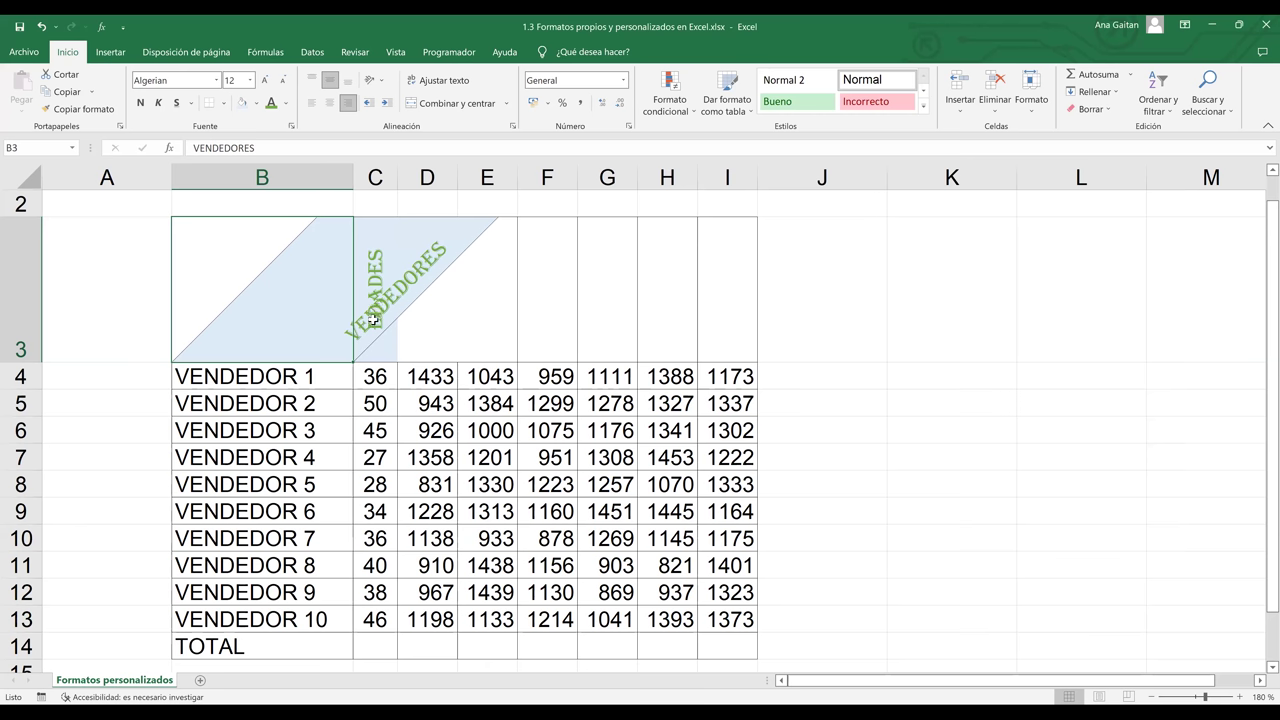
left_click(370, 261)
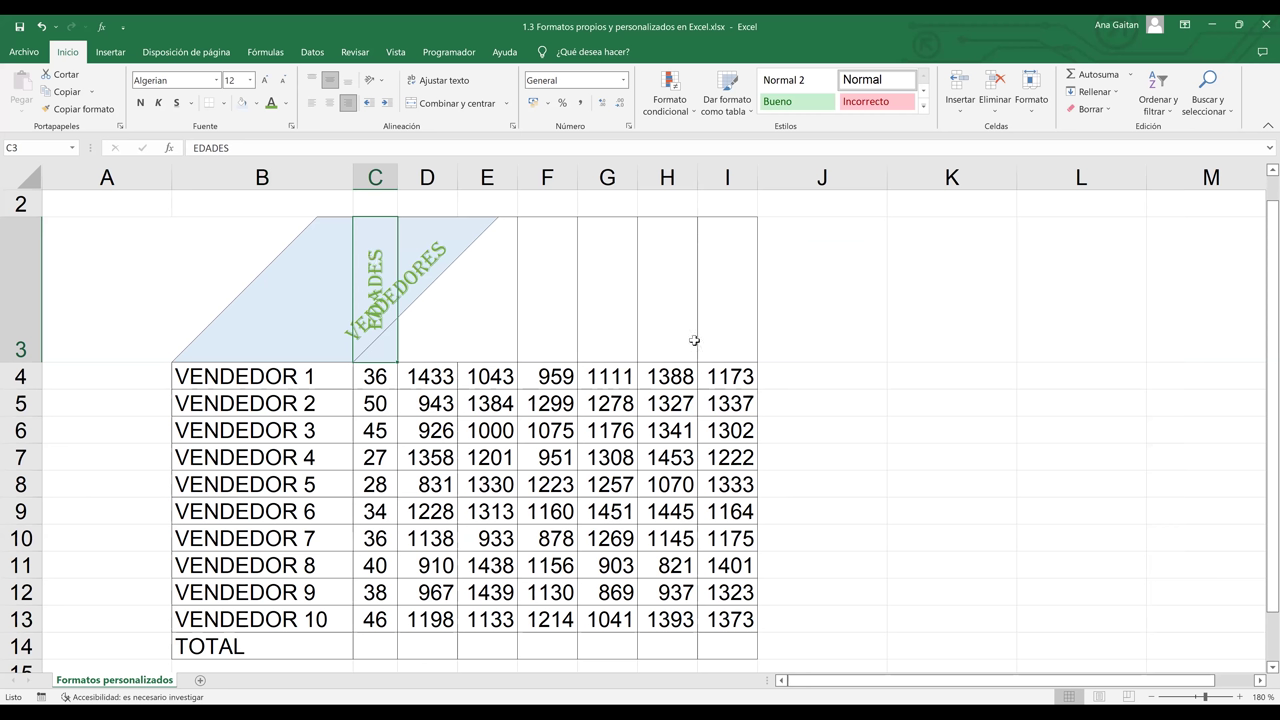
left_click(295, 262)
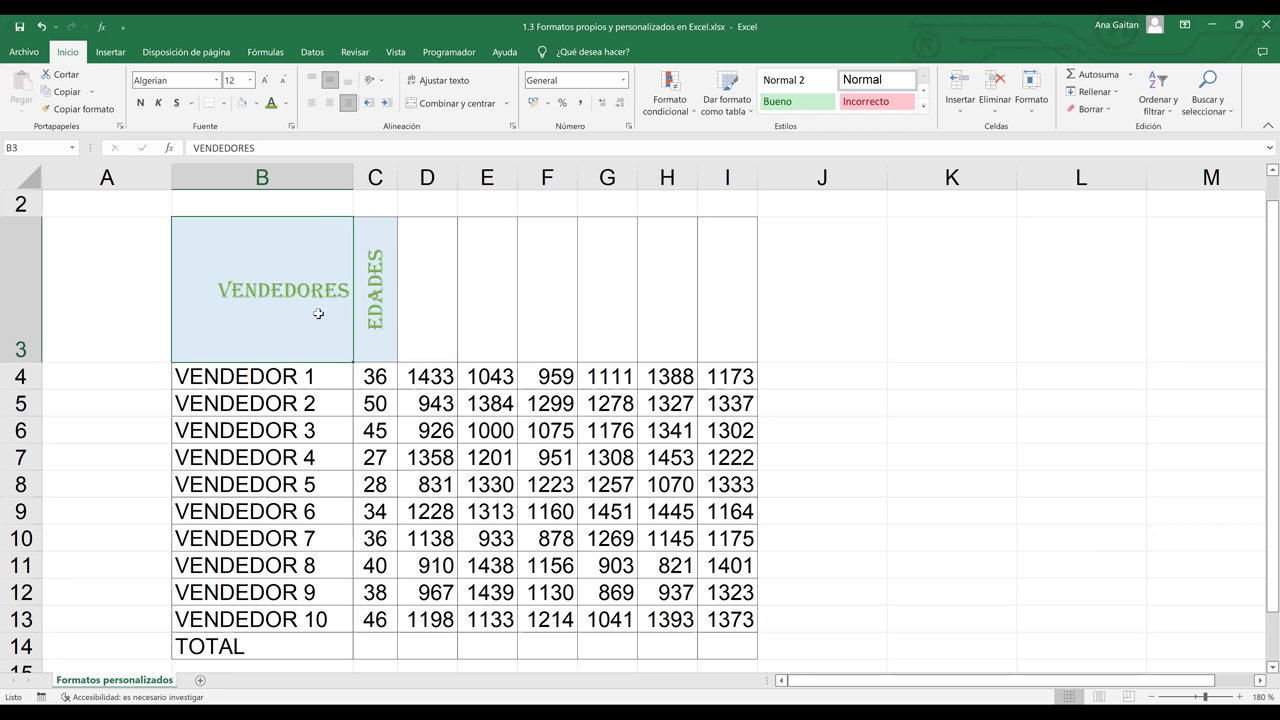
- Enter the header km in cell D3
left_click(412, 312)
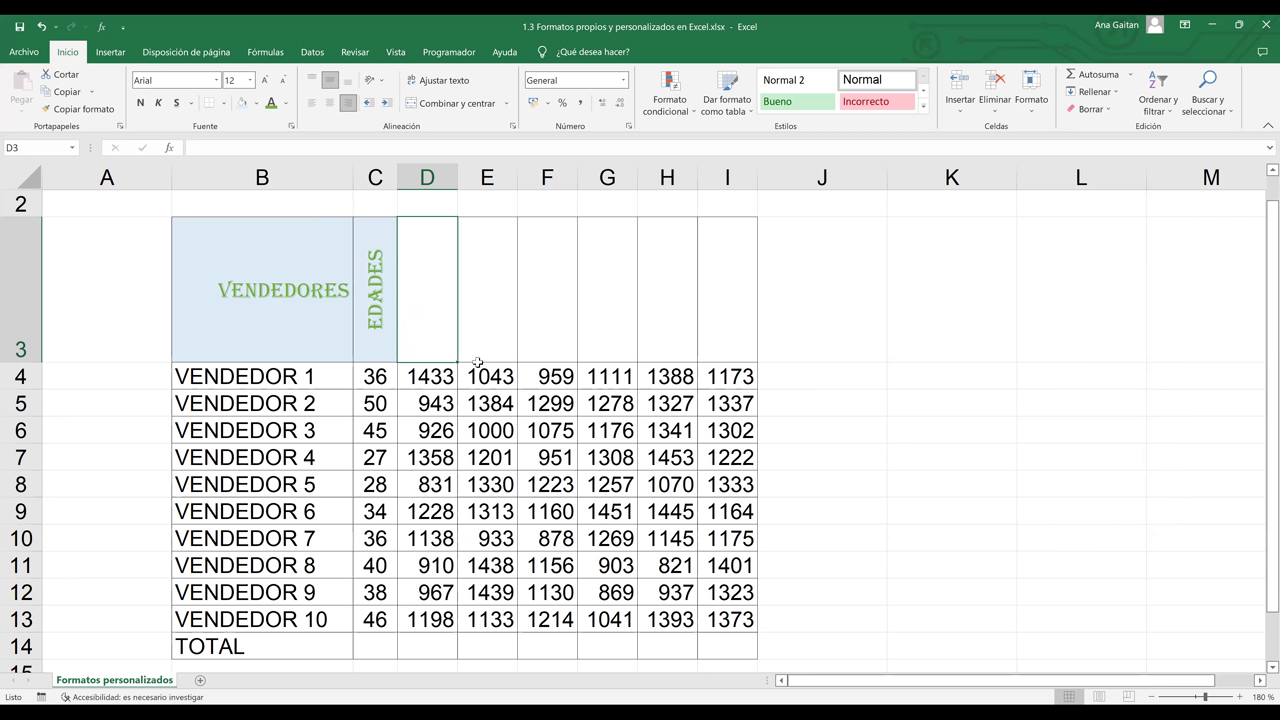
double_click(427, 293)
type("km")
key("Tab")
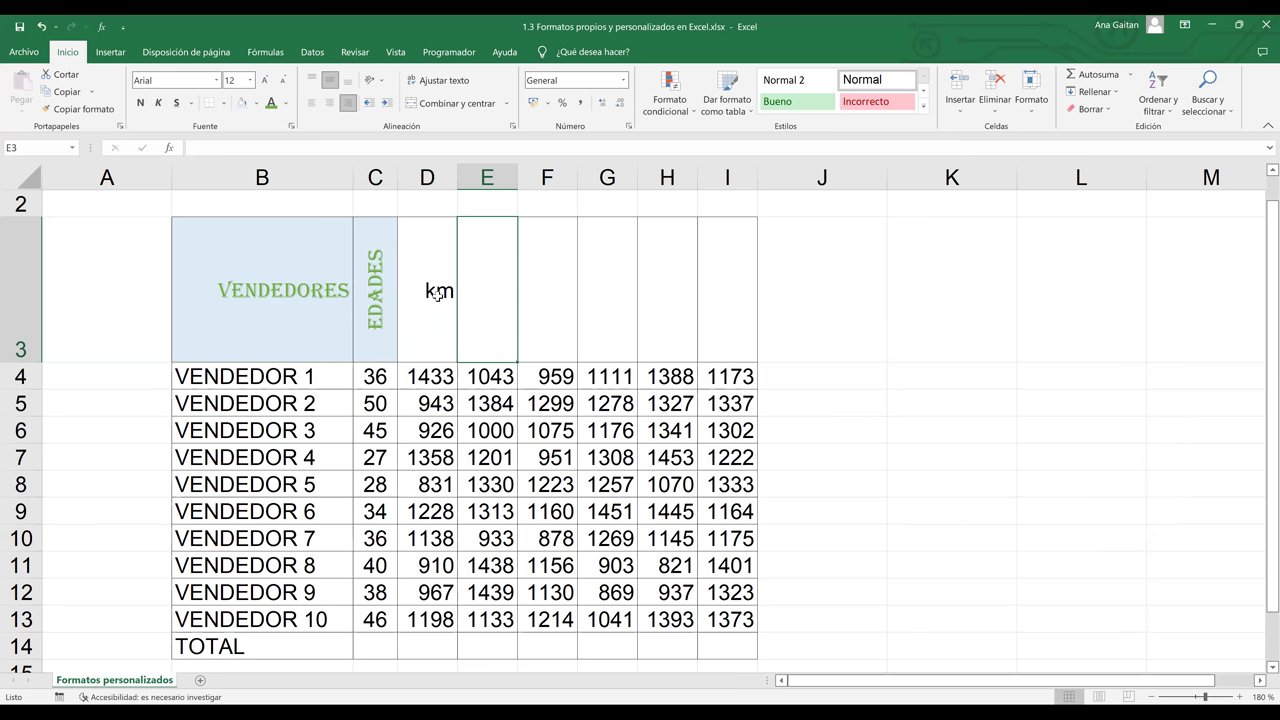
- Apply the custom number format 0 "km" to the values in D4:D13
left_click(444, 375)
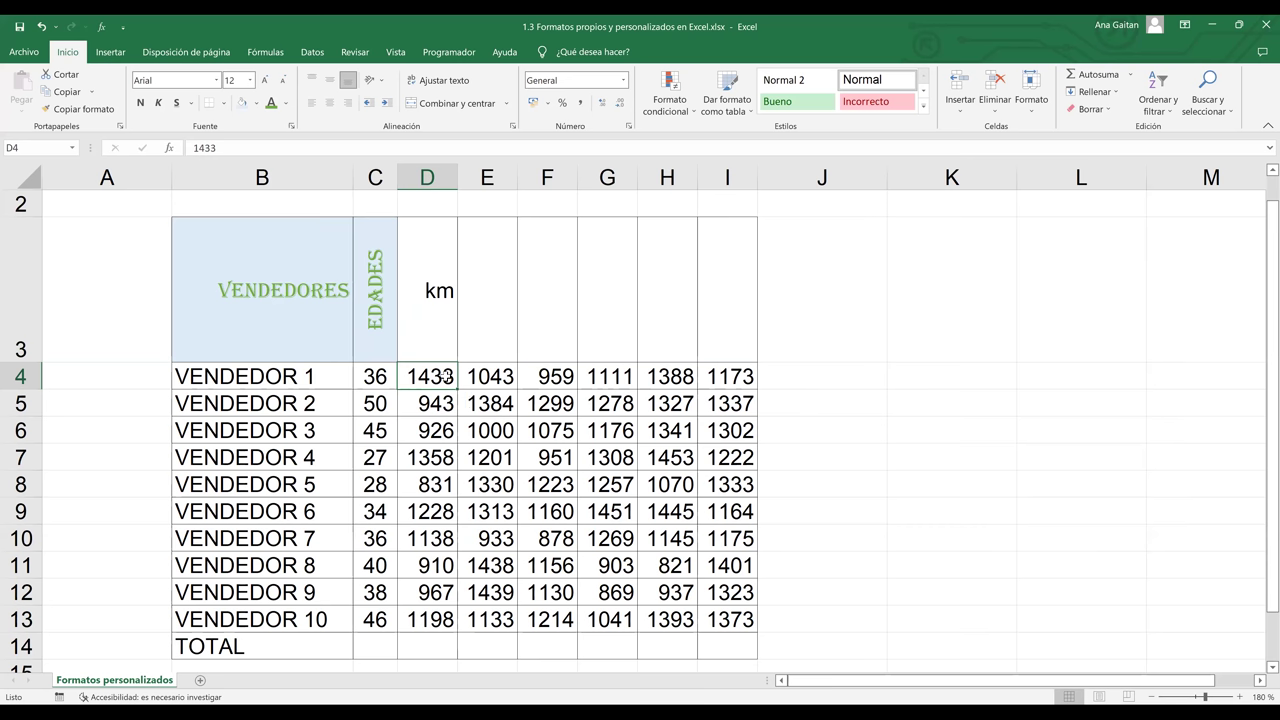
key("ctrl+shift+Down")
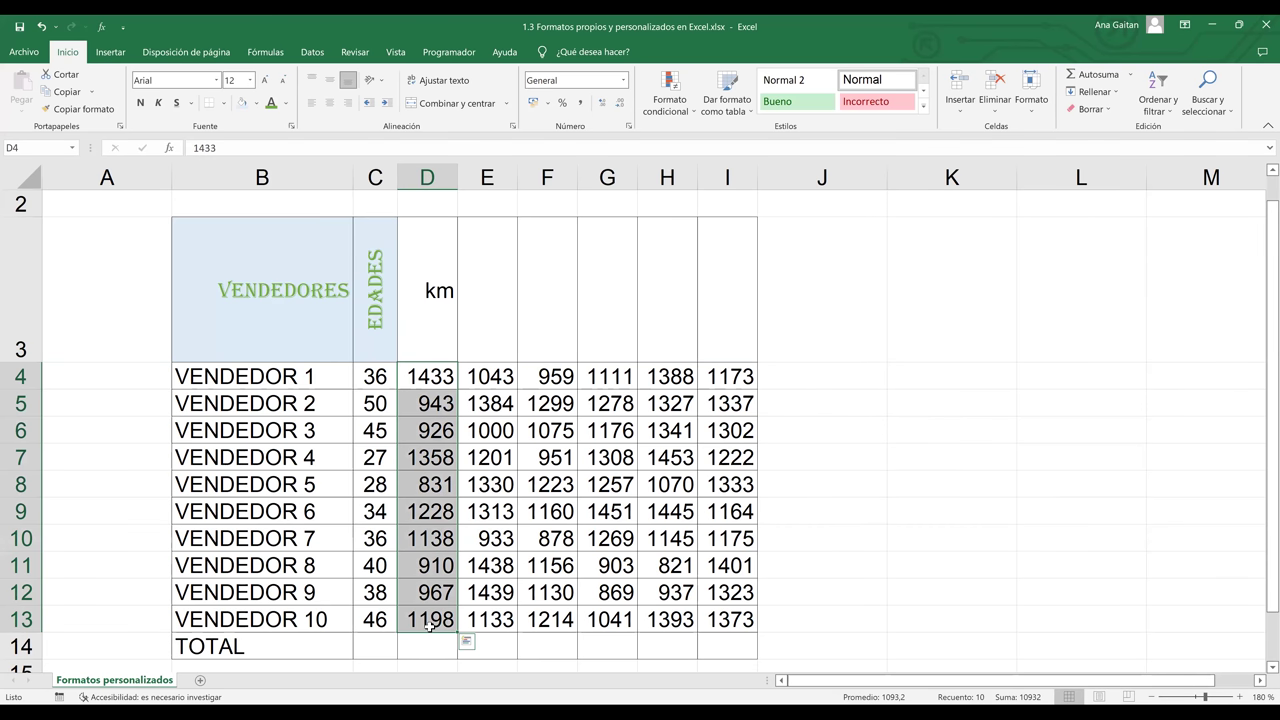
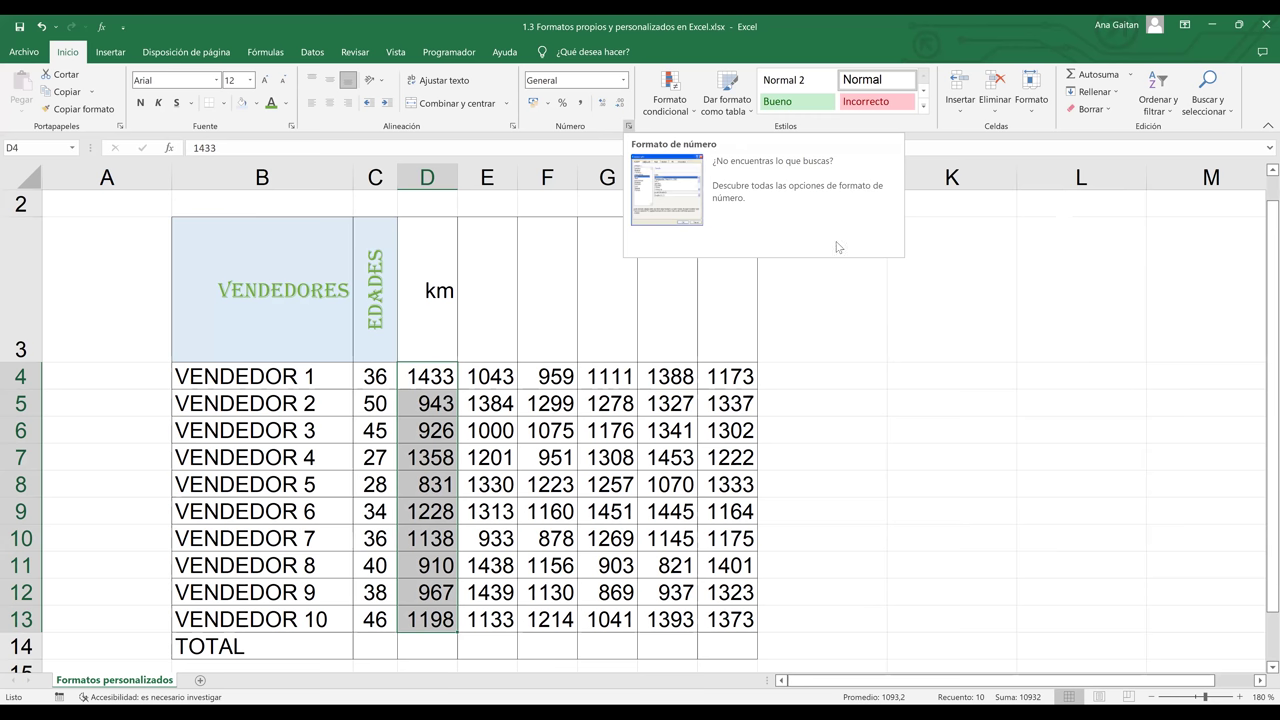
key("ctrl+1")
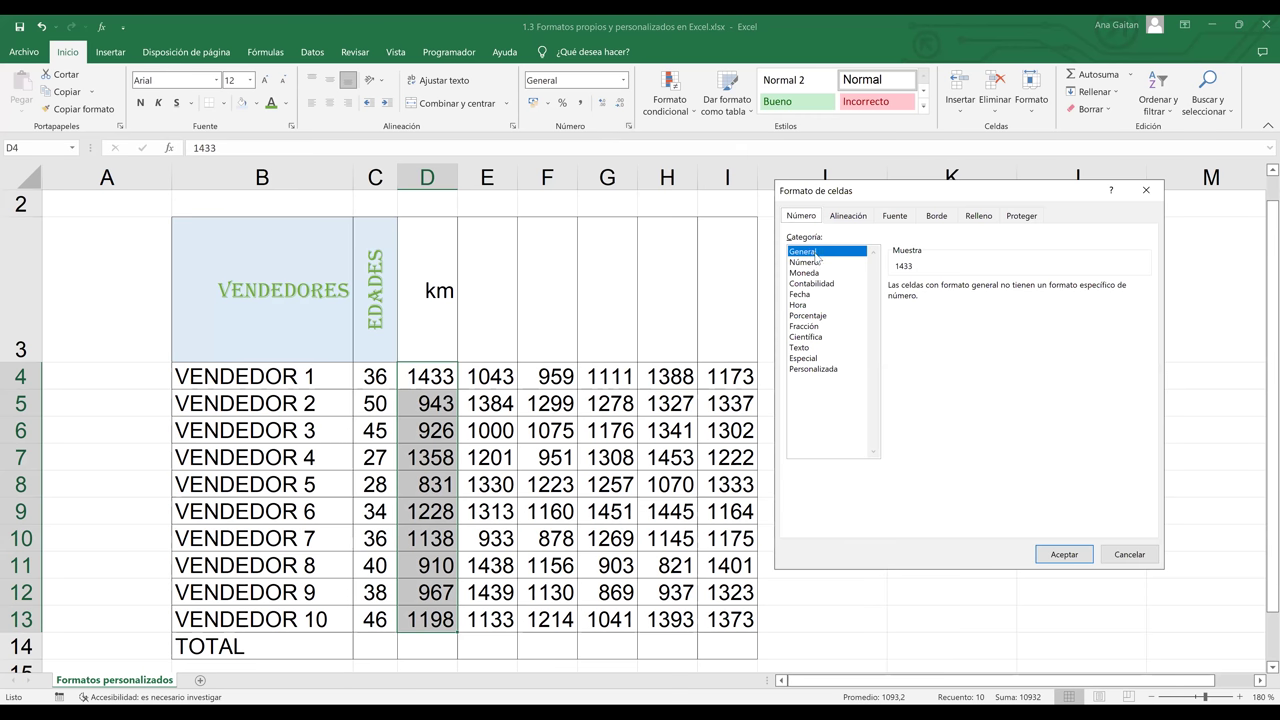
left_click(815, 369)
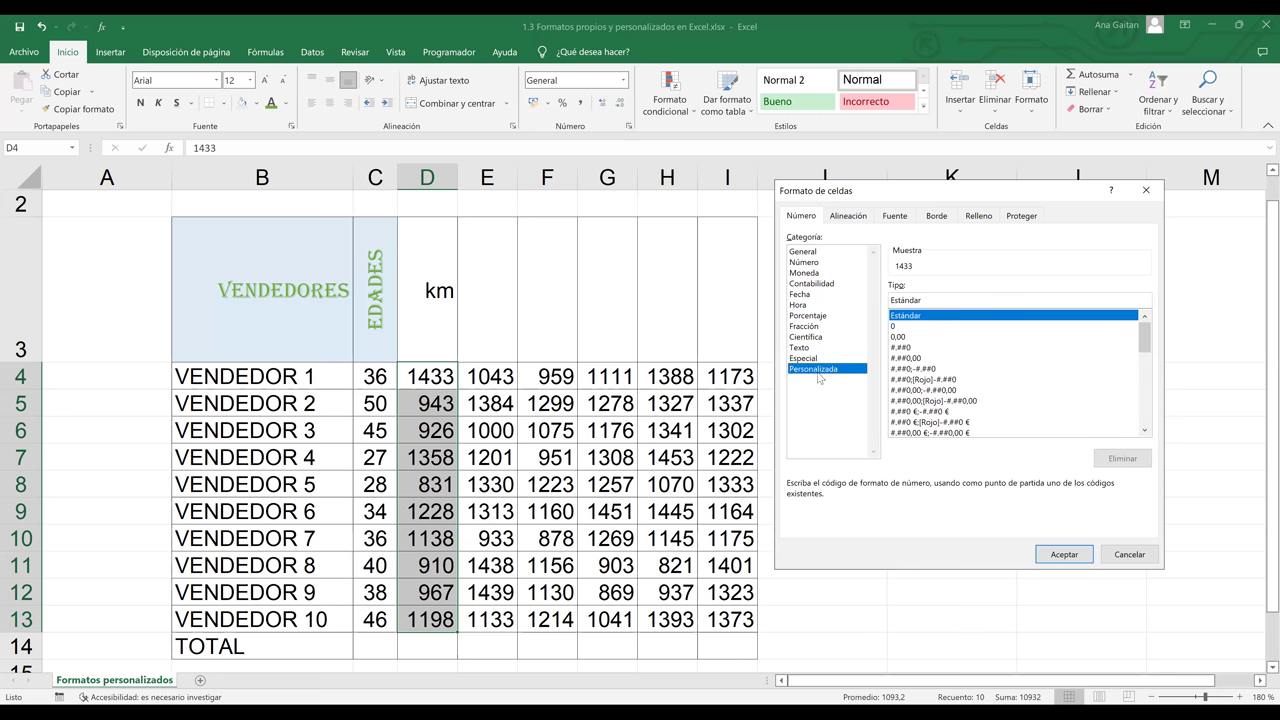
left_click(901, 330)
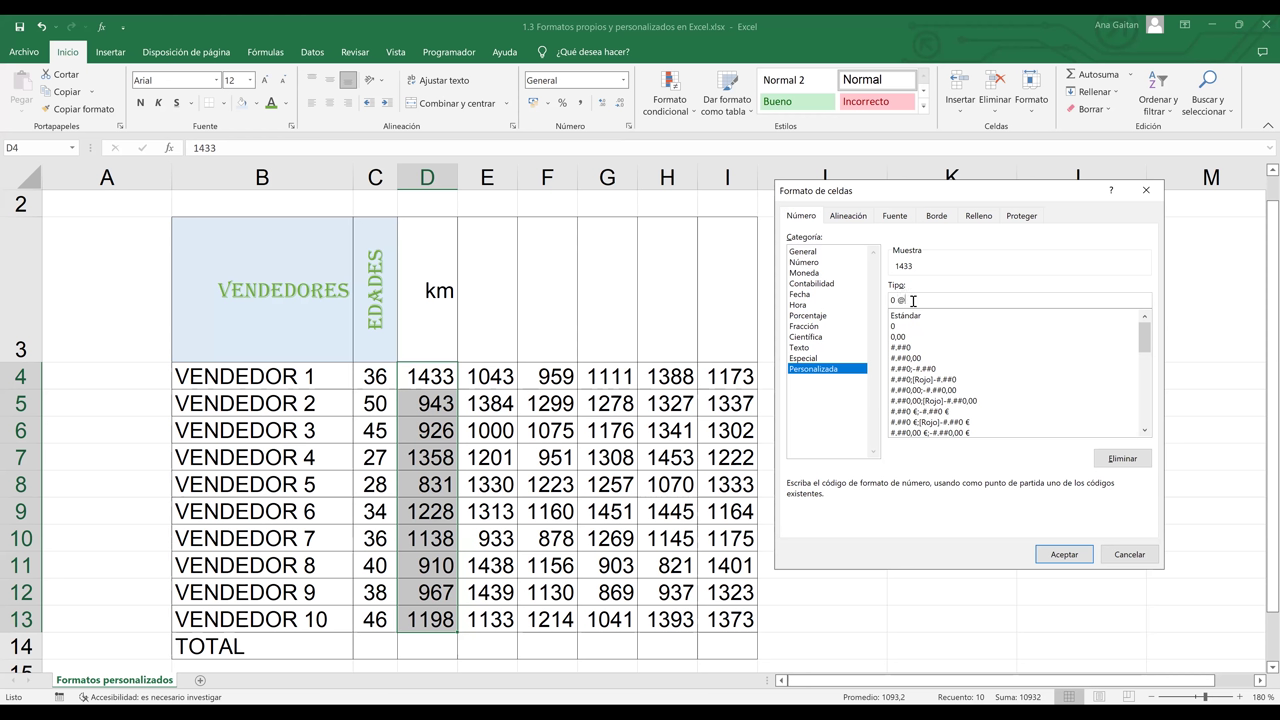
type("\"")
type("km\"")
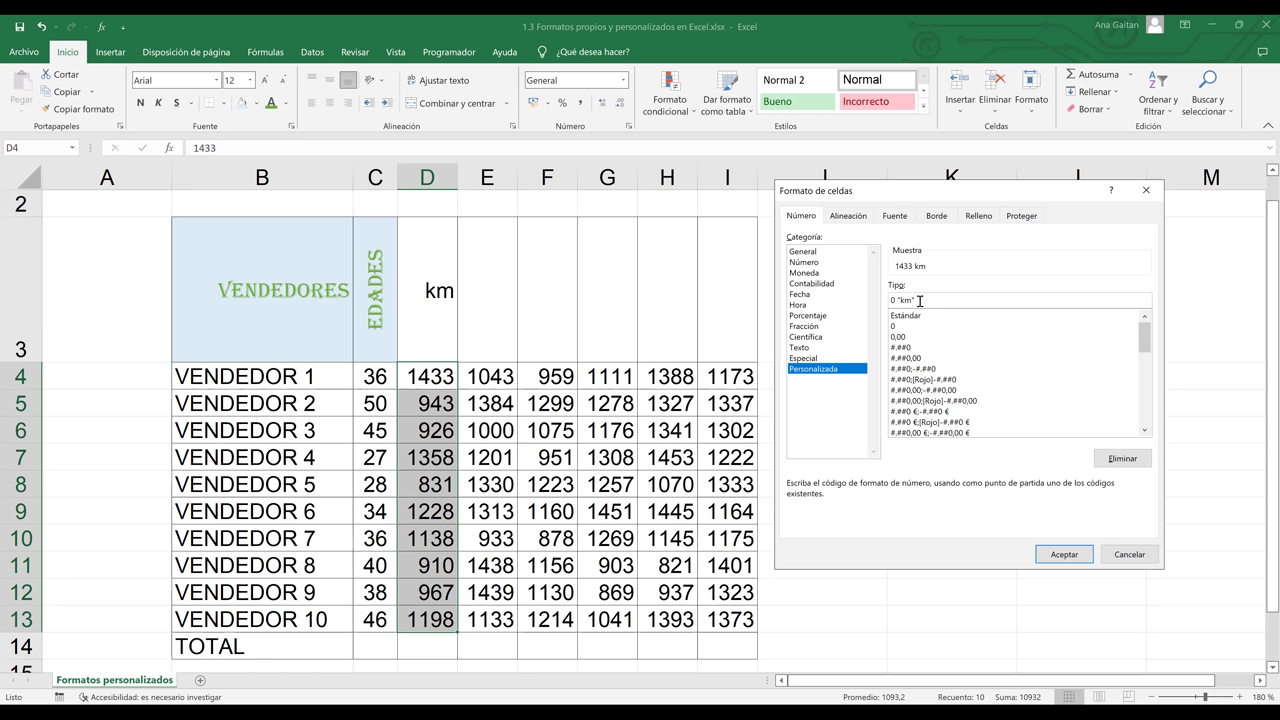
left_click(1059, 555)
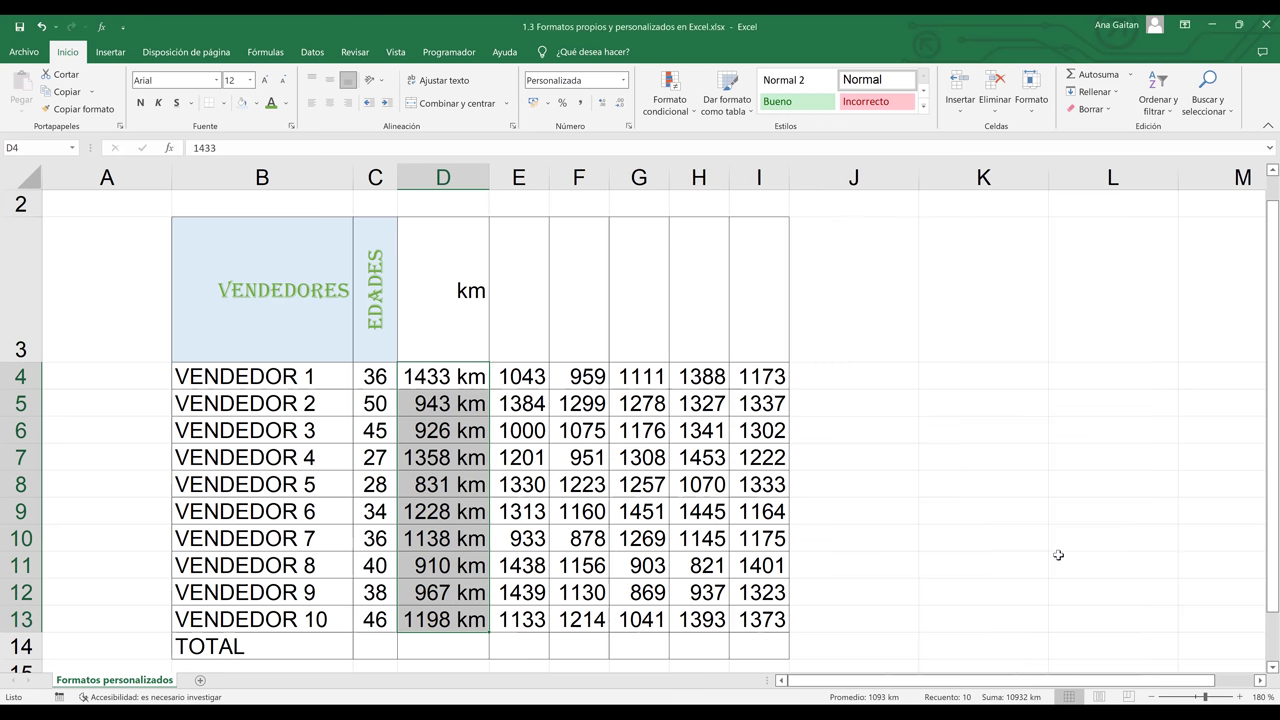
- Compare the stored contents of the km cells in column D, especially D4, with how they are displayed
left_click(458, 426)
left_click(462, 395)
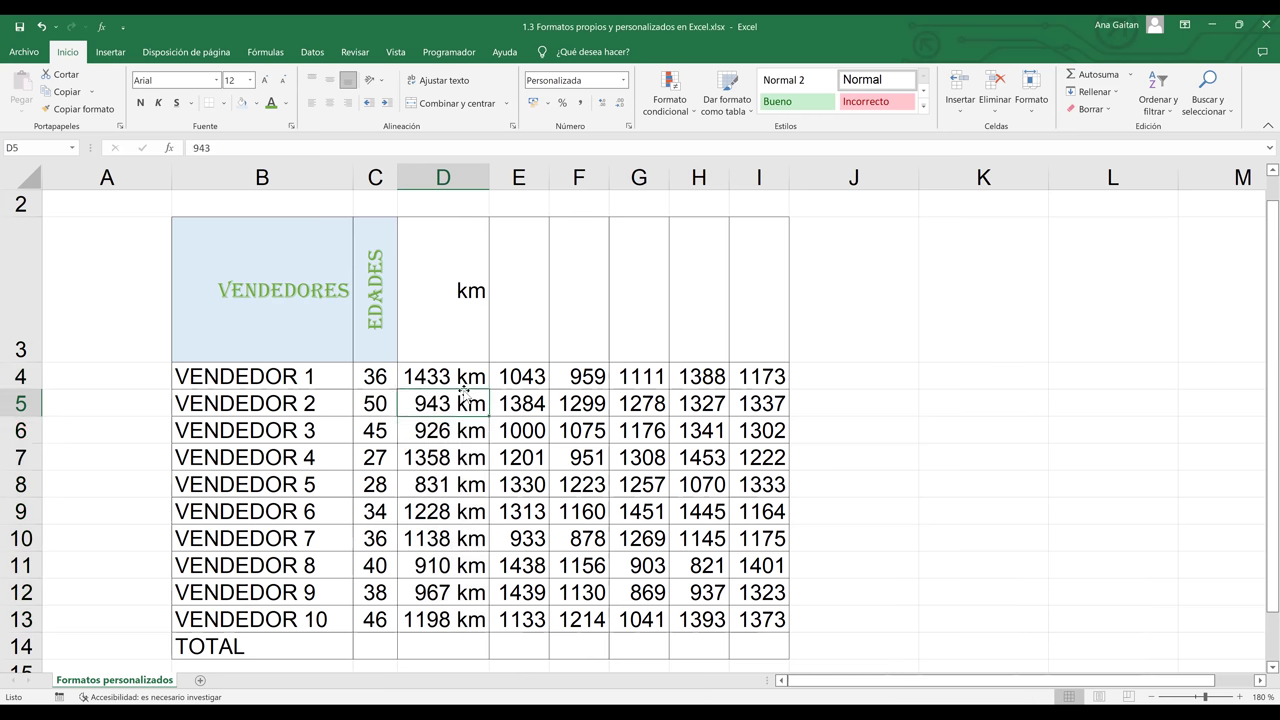
left_click(466, 380)
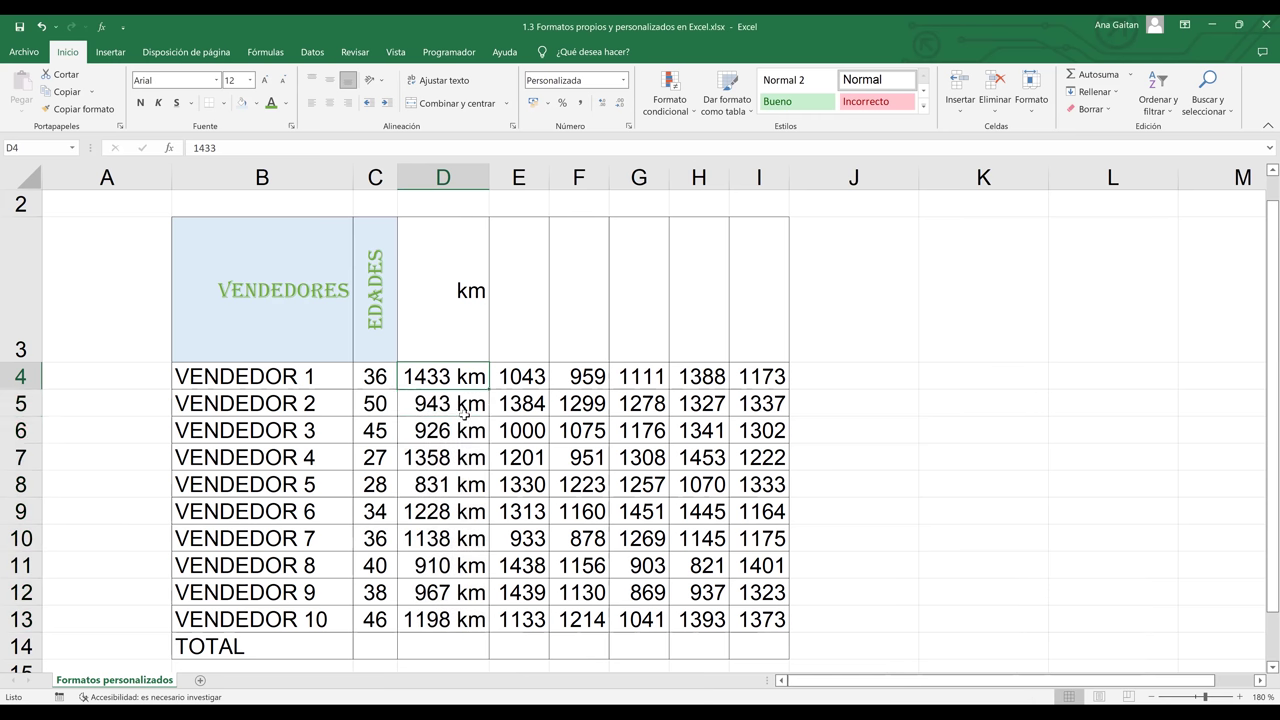
left_click(465, 412)
left_click(451, 378)
double_click(182, 148)
double_click(190, 148)
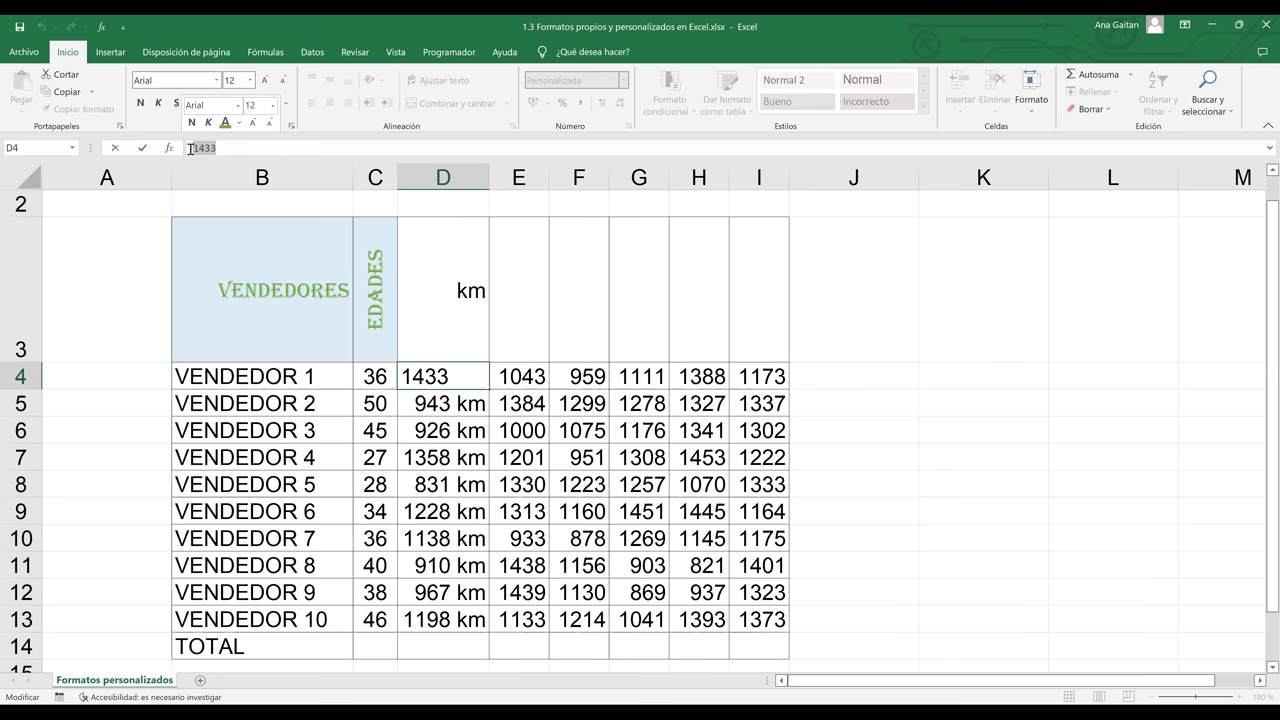
key("Return")
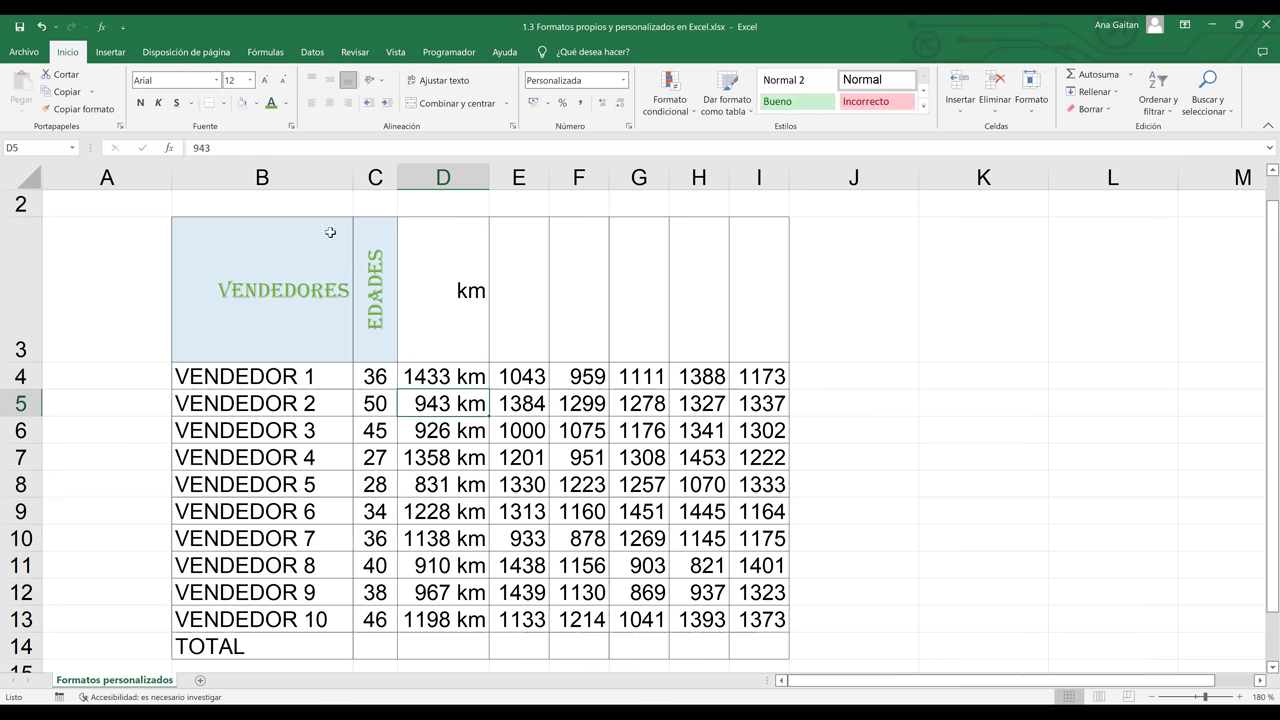
left_click(470, 384)
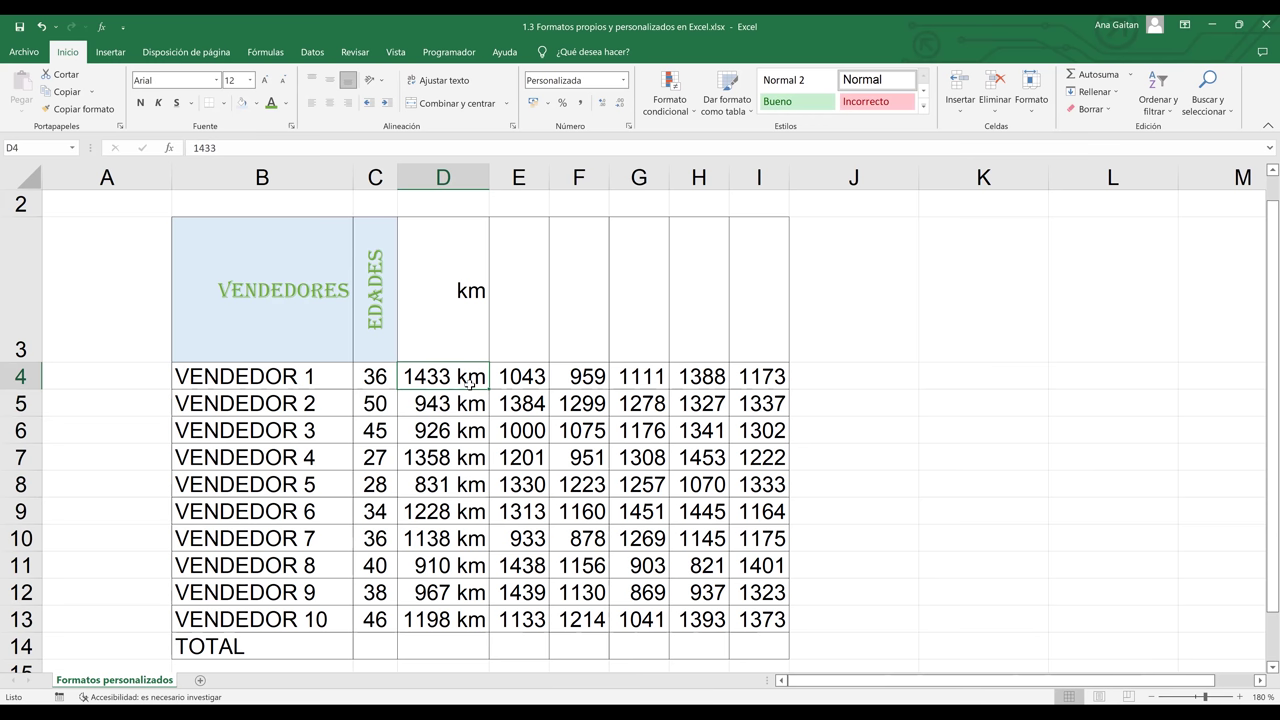
left_click(266, 151)
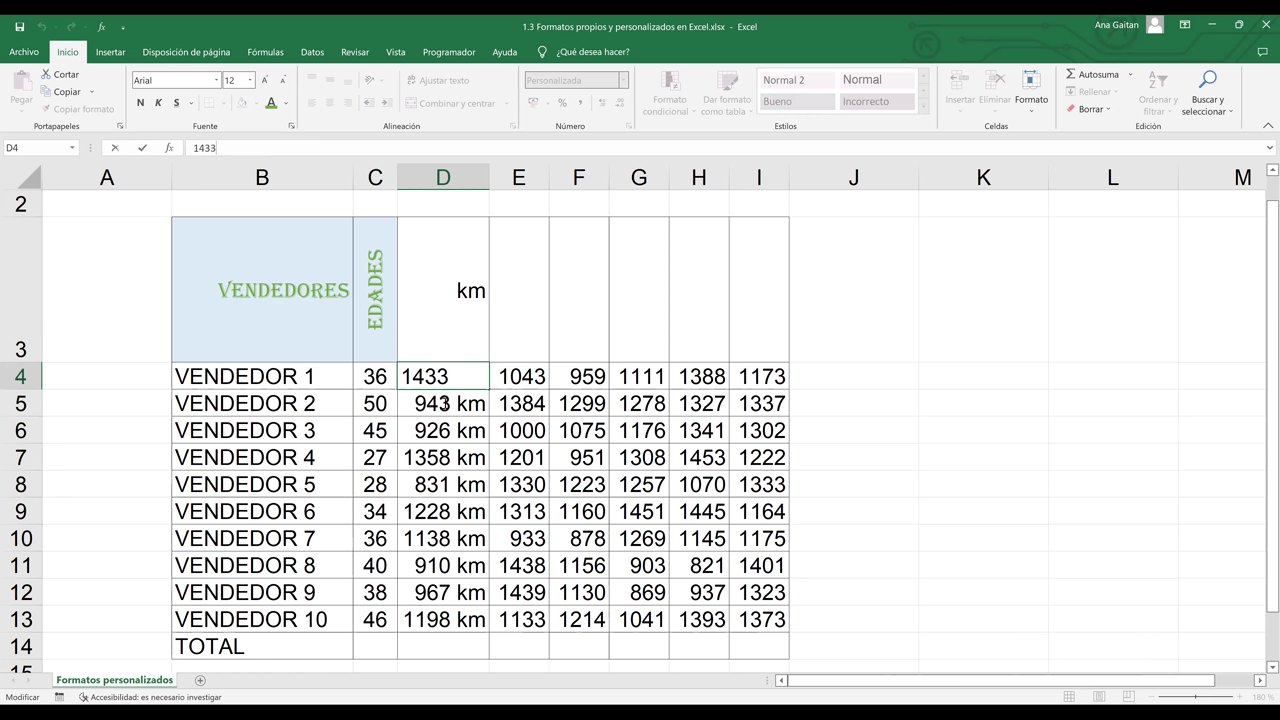
left_click(463, 455)
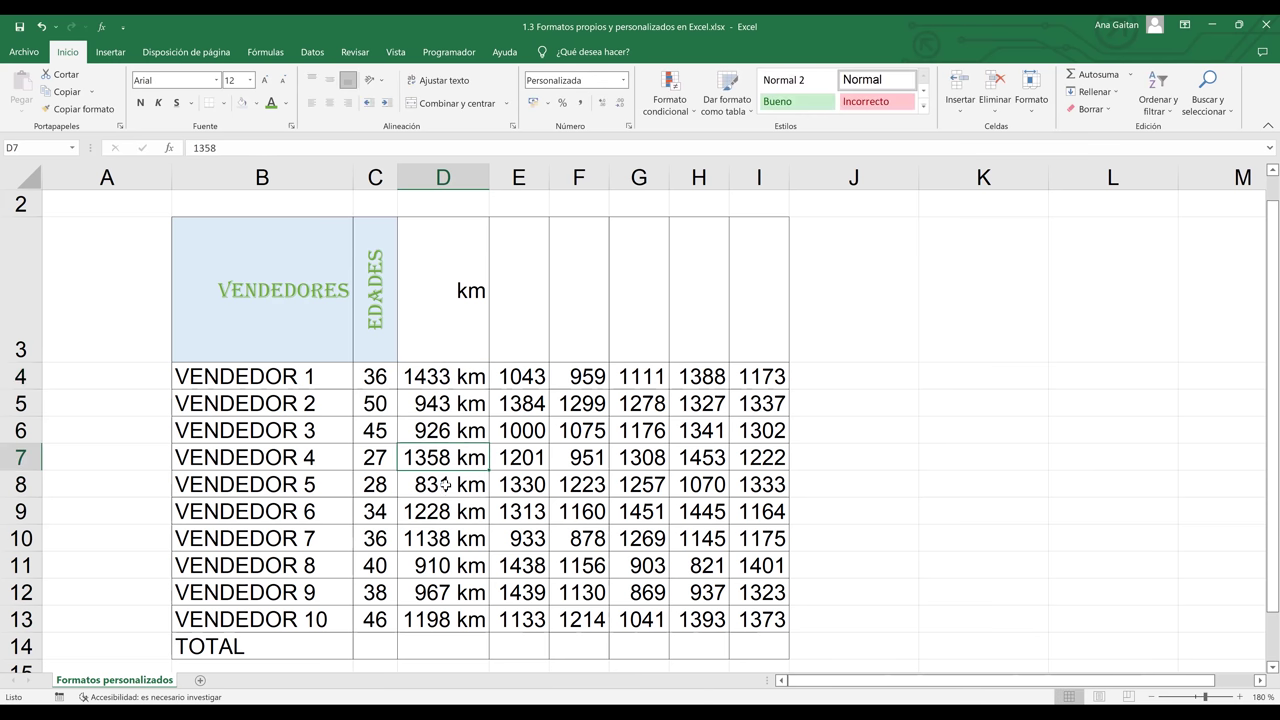
left_click(446, 484)
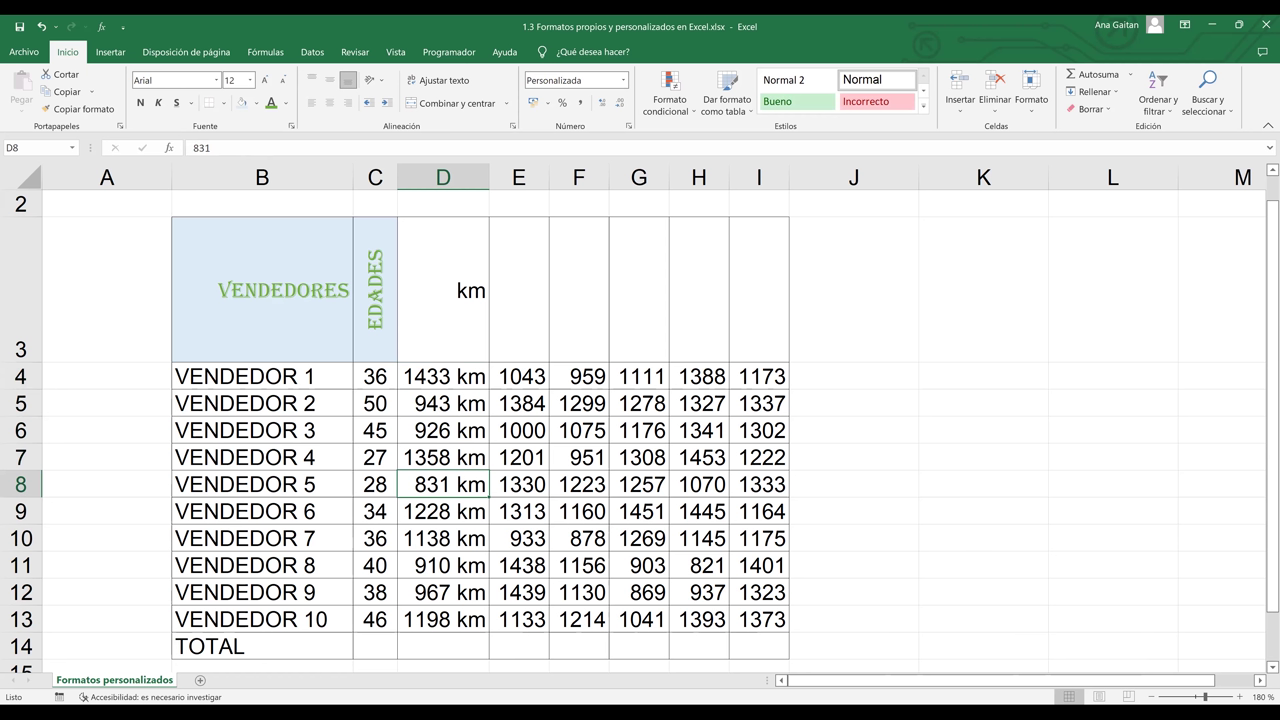
- Total the km column by entering =SUMA(D4:D13) in the TOTAL row at D14
left_click(423, 648)
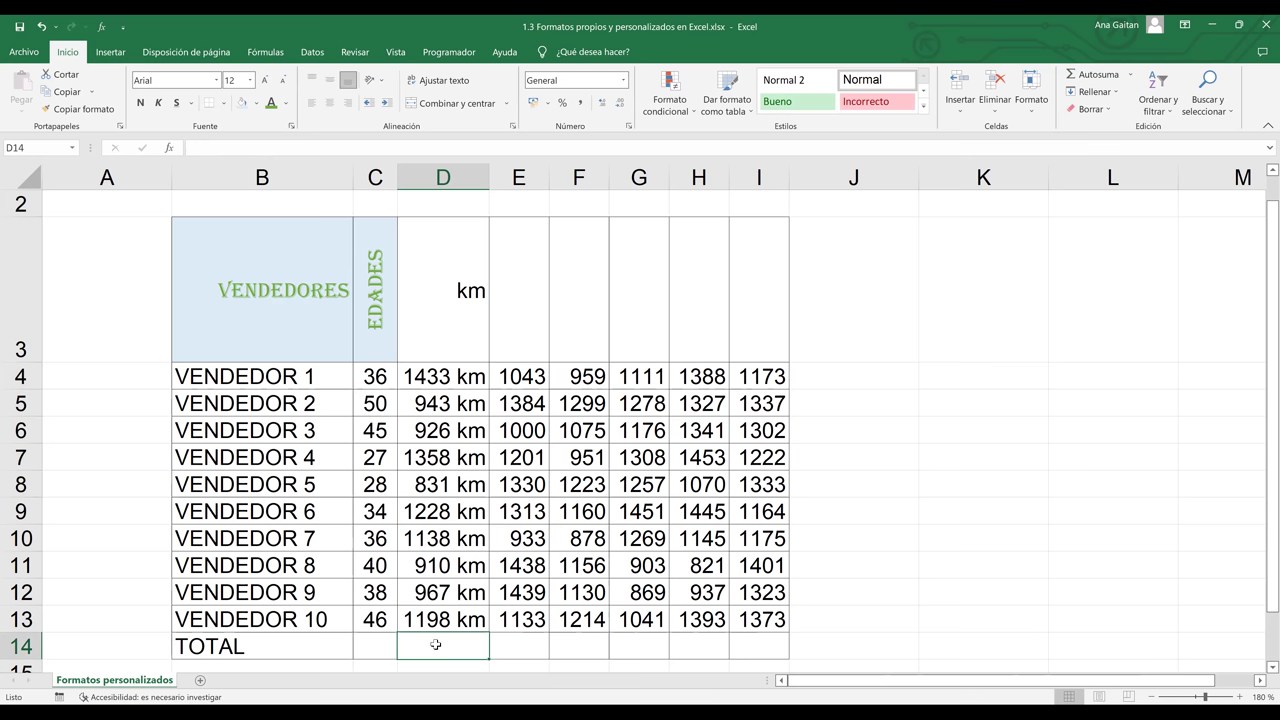
type("=")
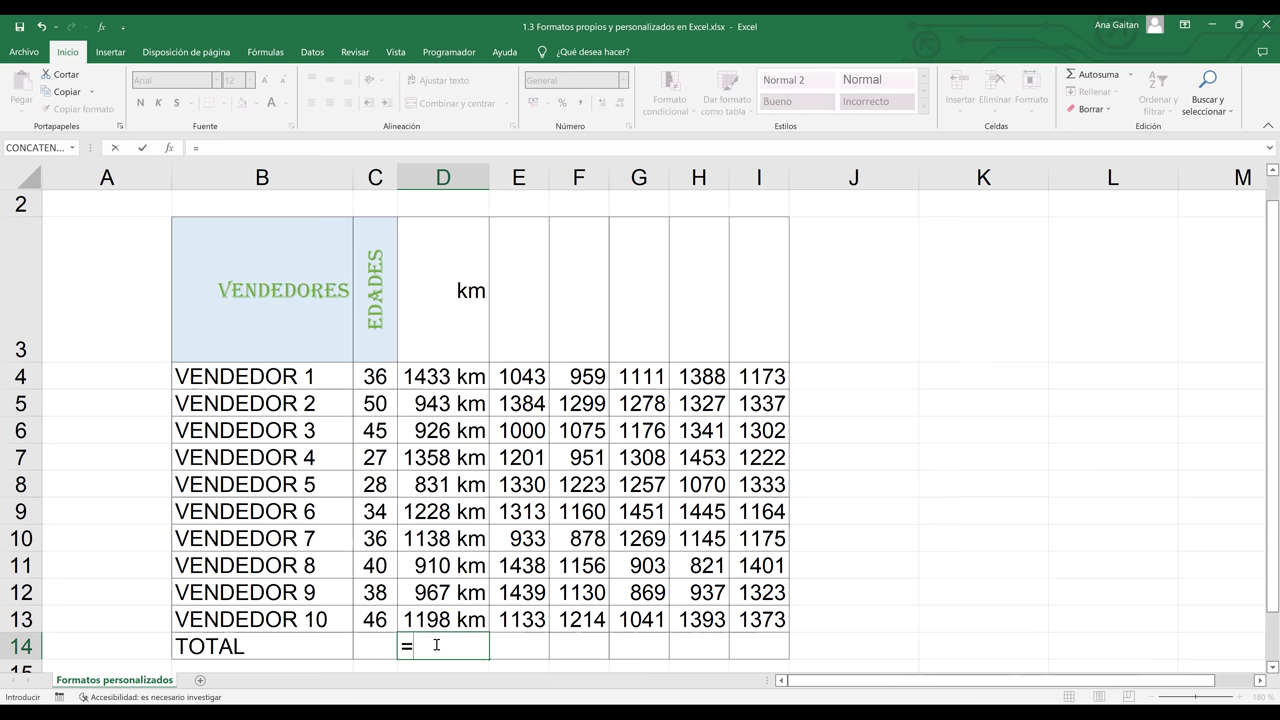
type("suma")
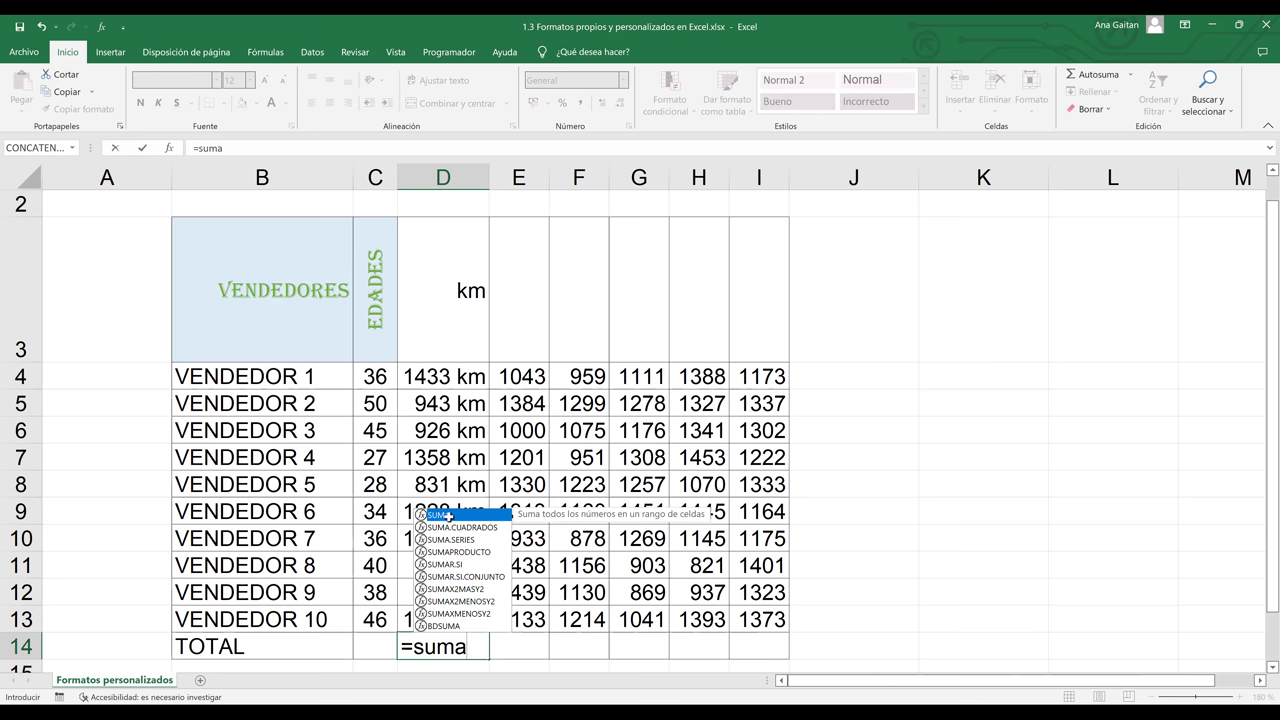
double_click(447, 515)
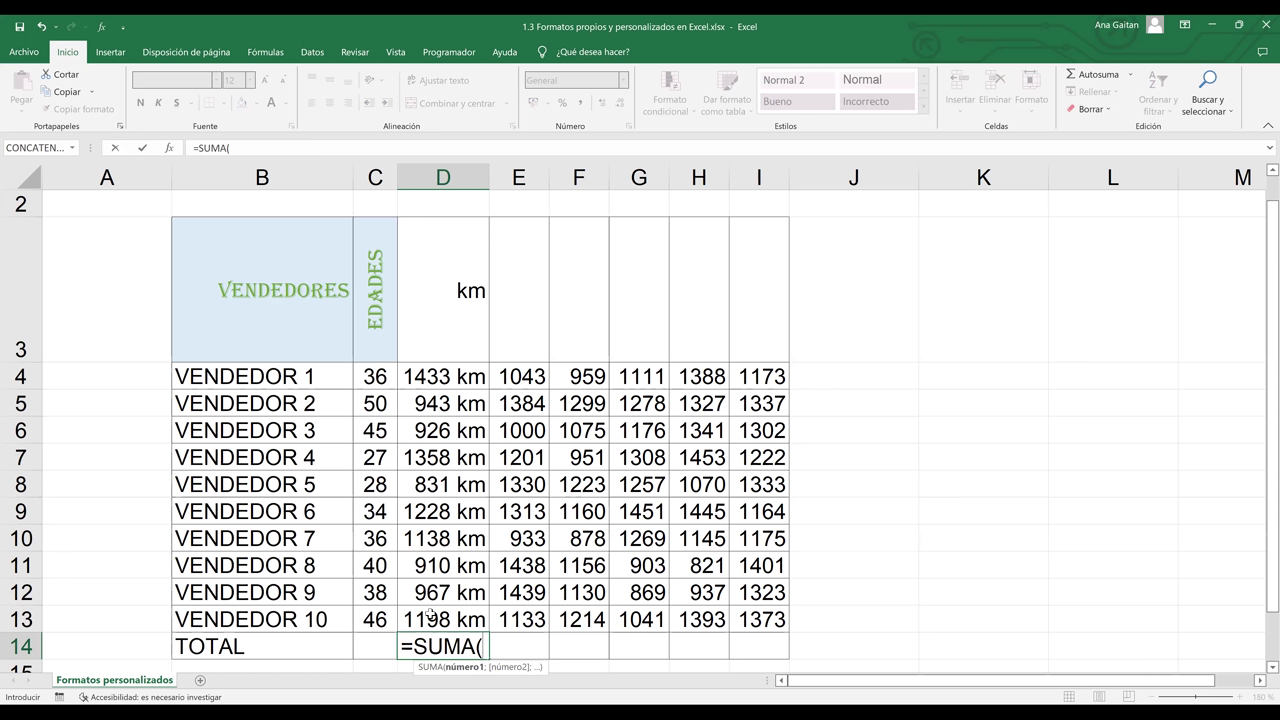
left_click_drag(443, 376, 428, 619)
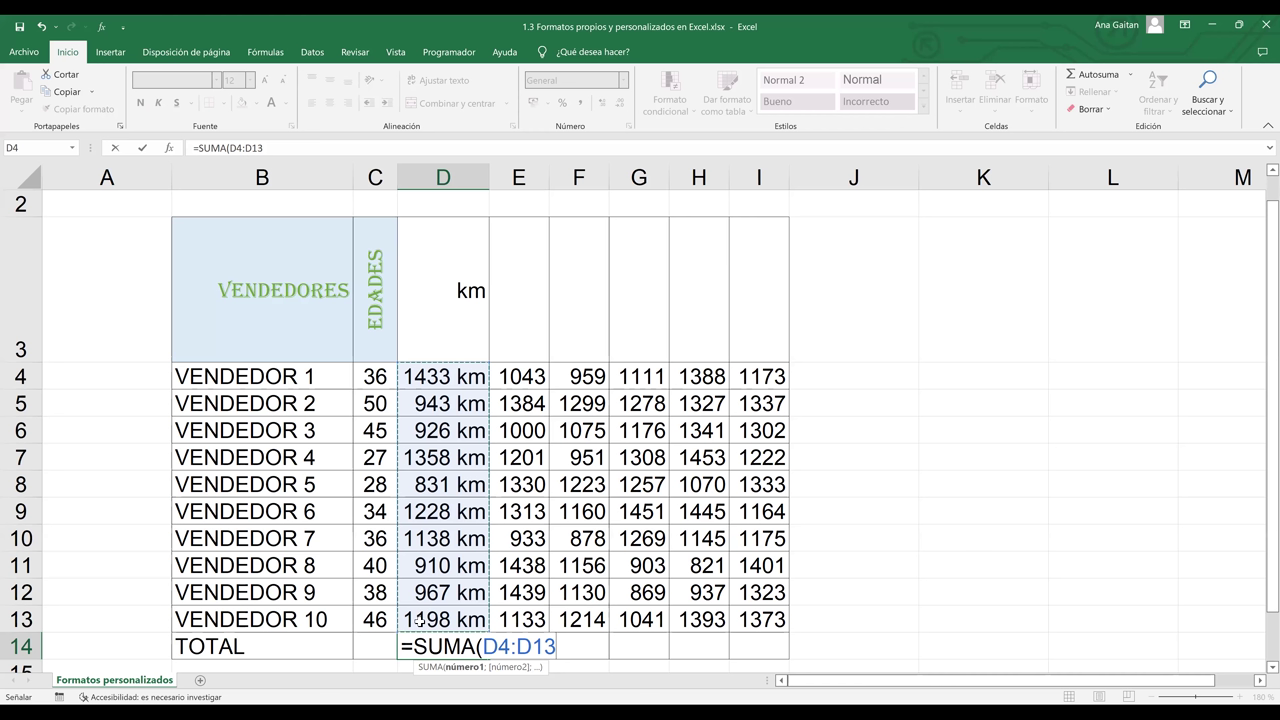
key("parenright")
type(")")
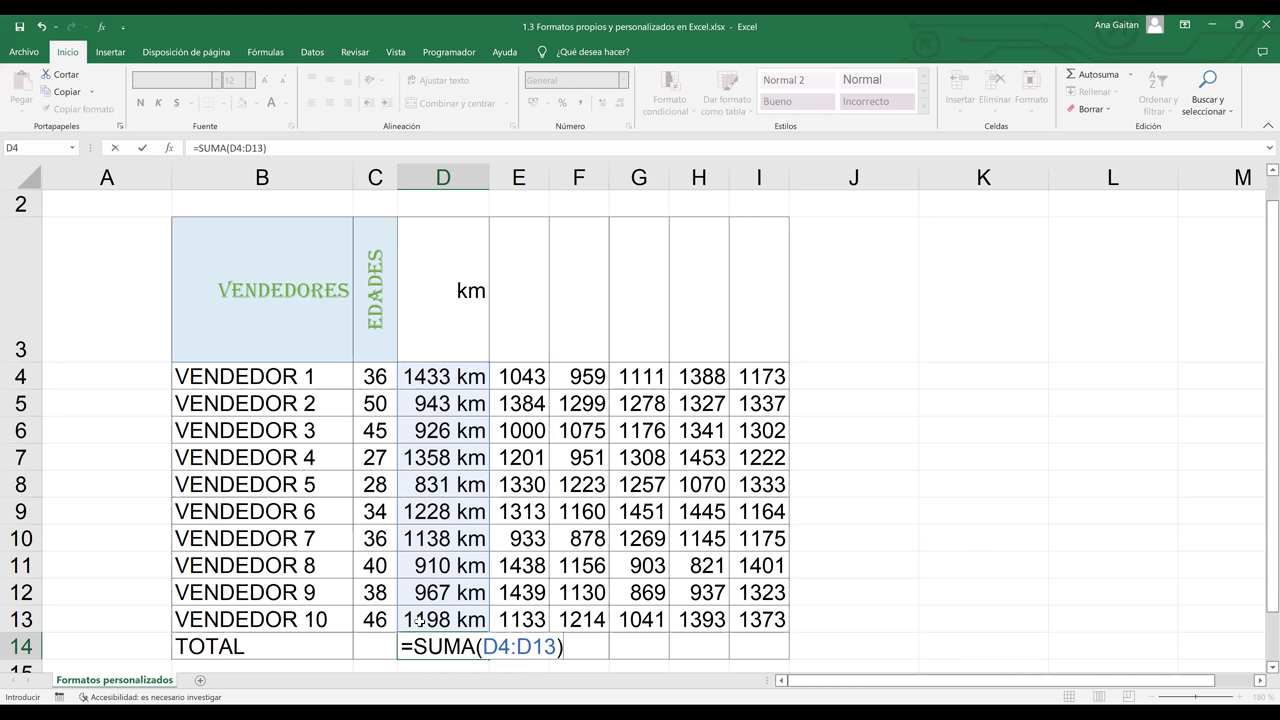
key("Return")
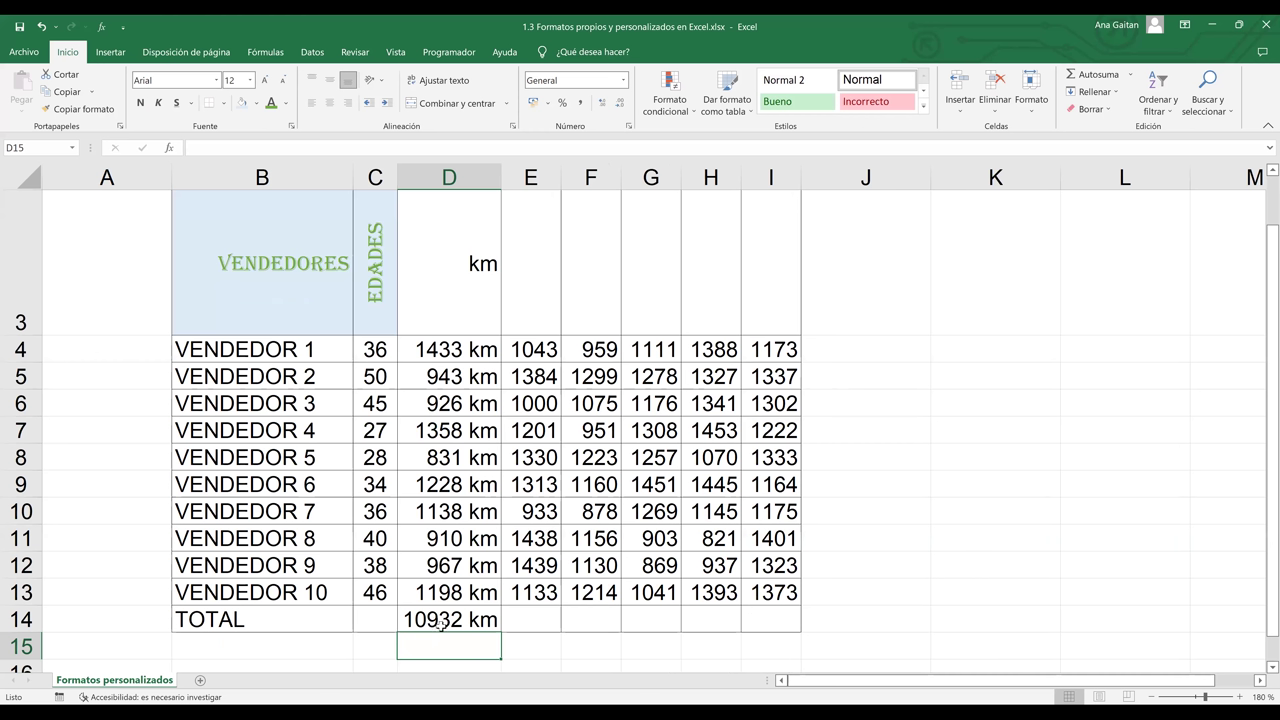
- Inspect the total formula in D14 and the km-formatted values in D4:D13 that it adds
left_click(438, 617)
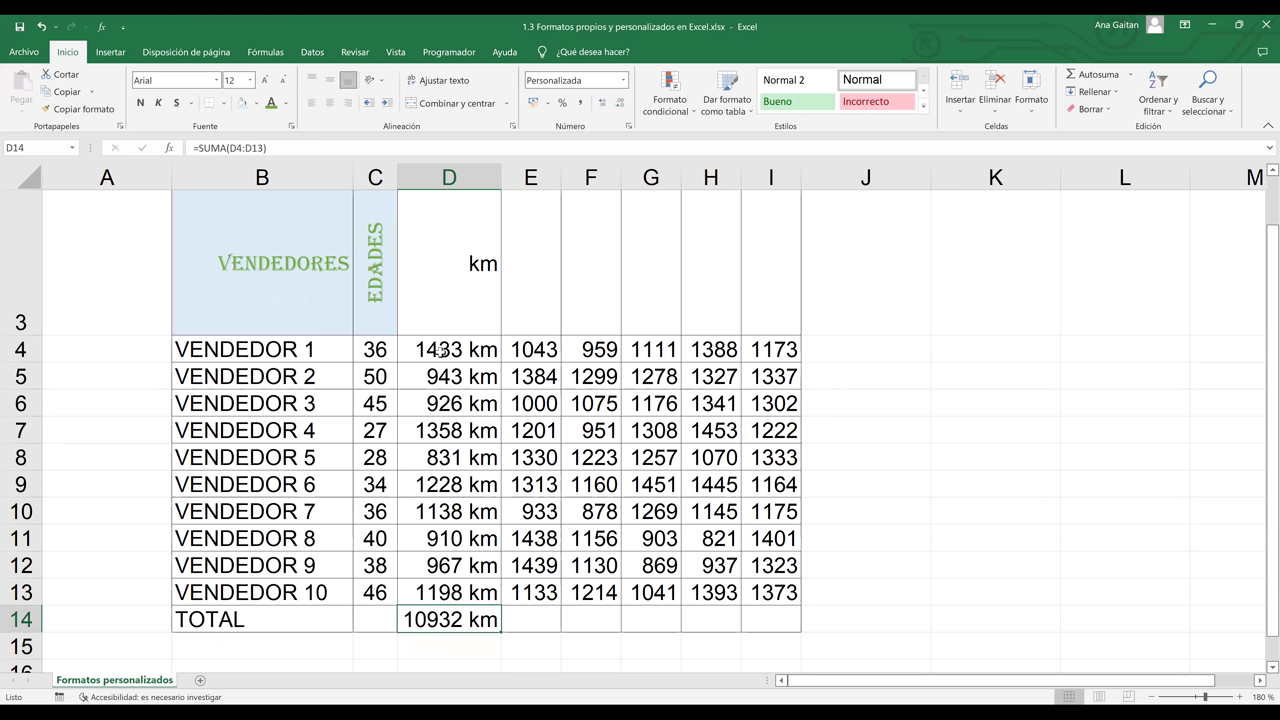
left_click(440, 352)
left_click(432, 586, "shift")
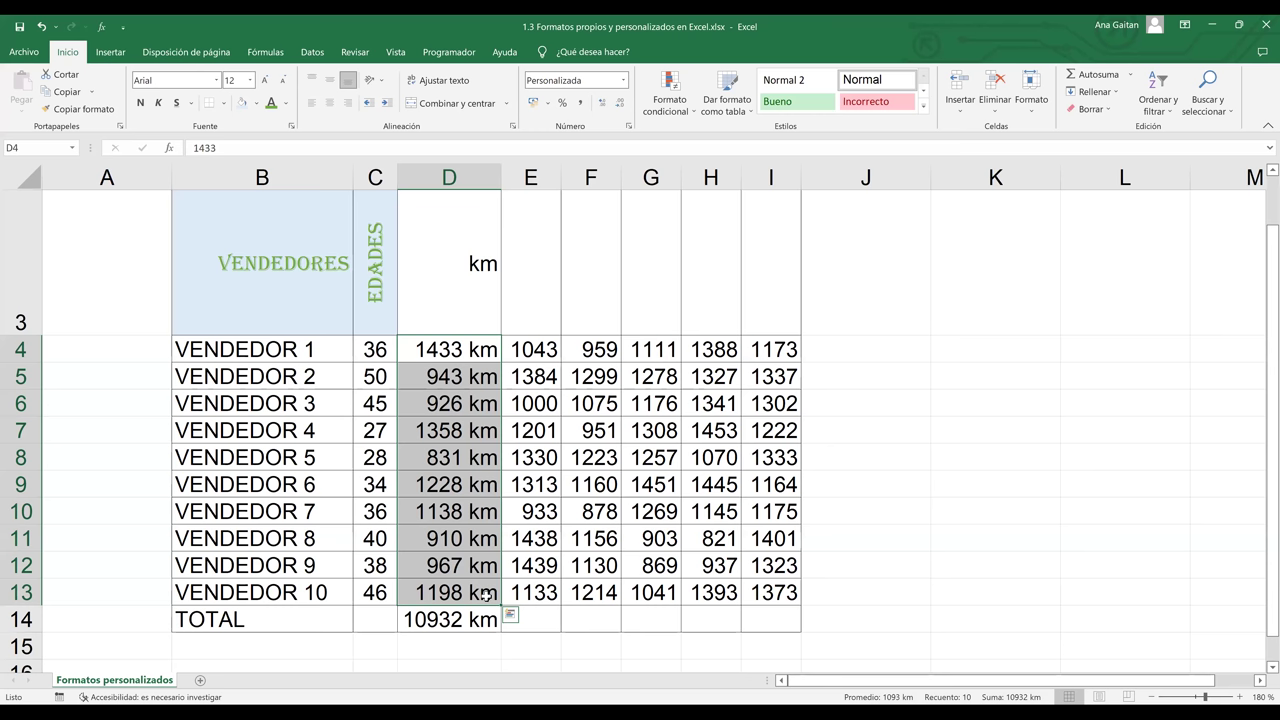
left_click(486, 595)
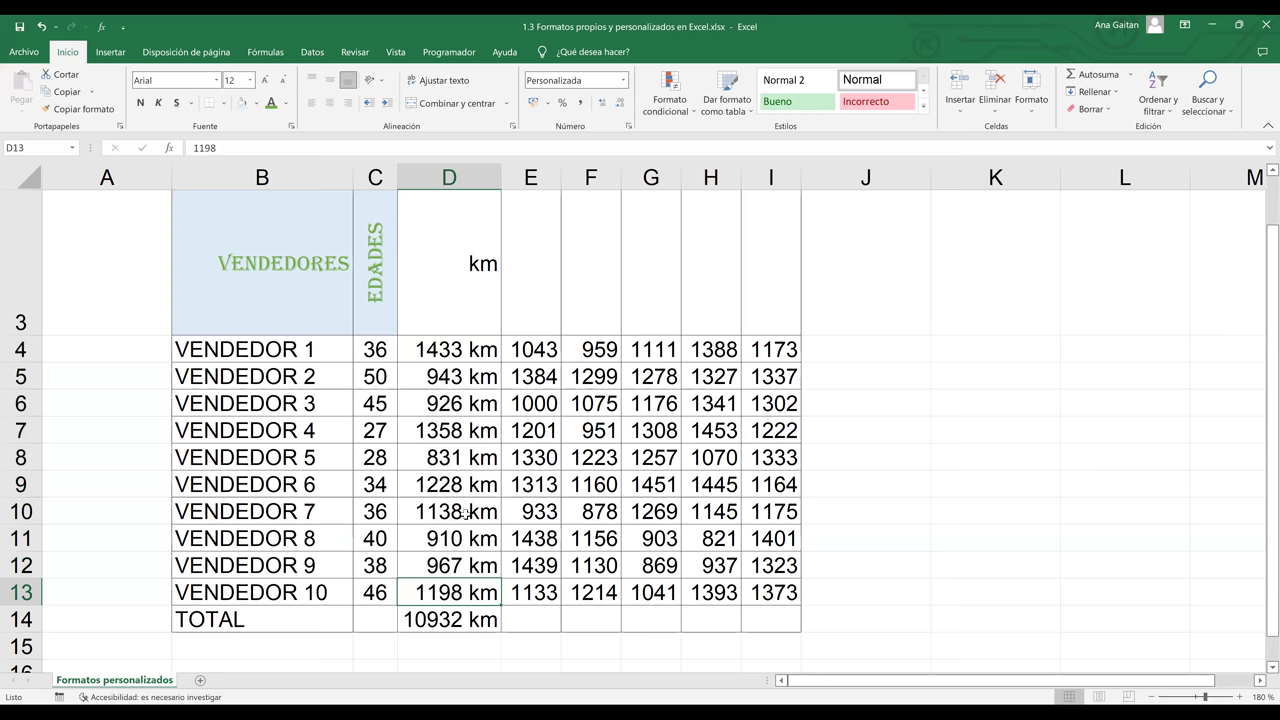
left_click(449, 349)
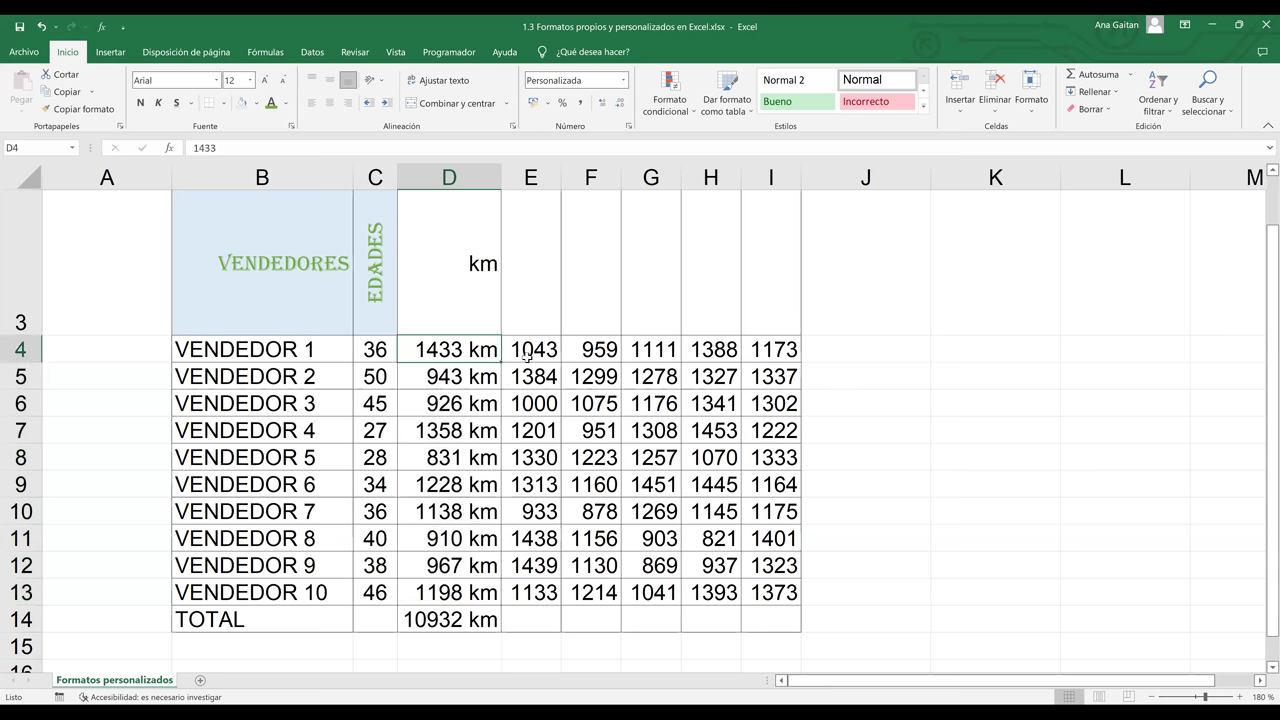
- Enter the header Ventas in E3 and widen column E to show it completely
key("Right")
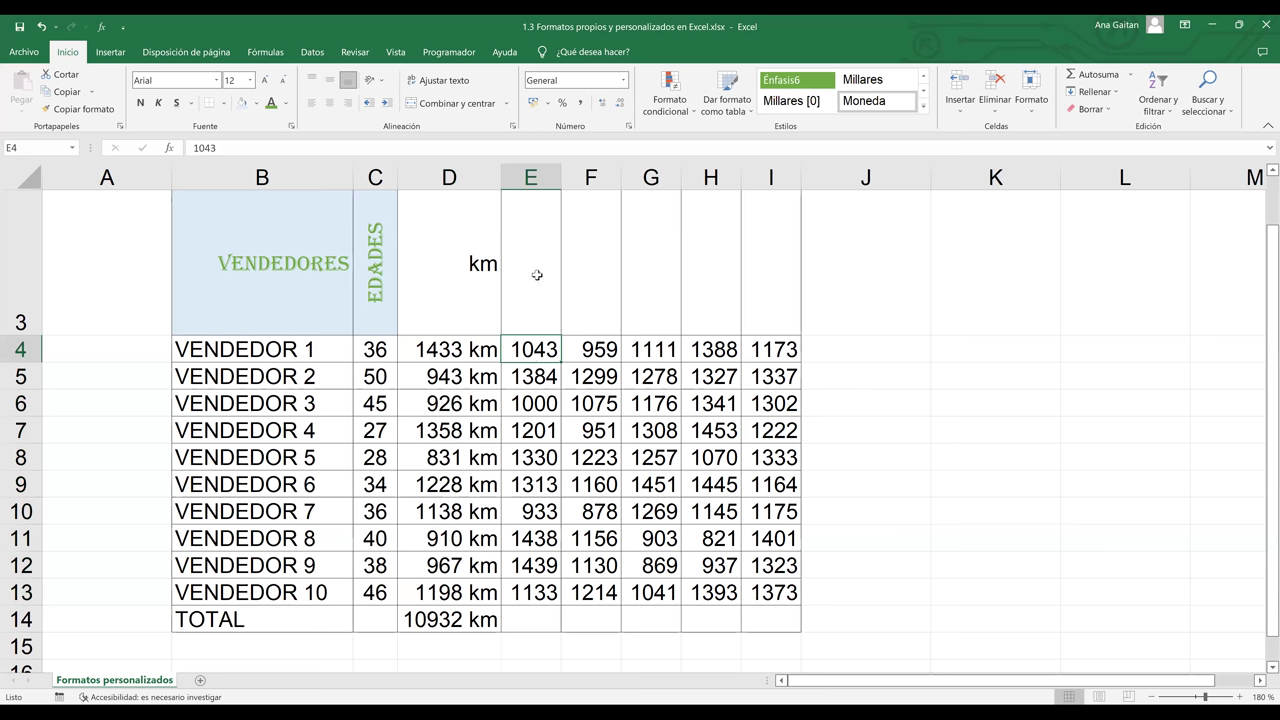
left_click(537, 275)
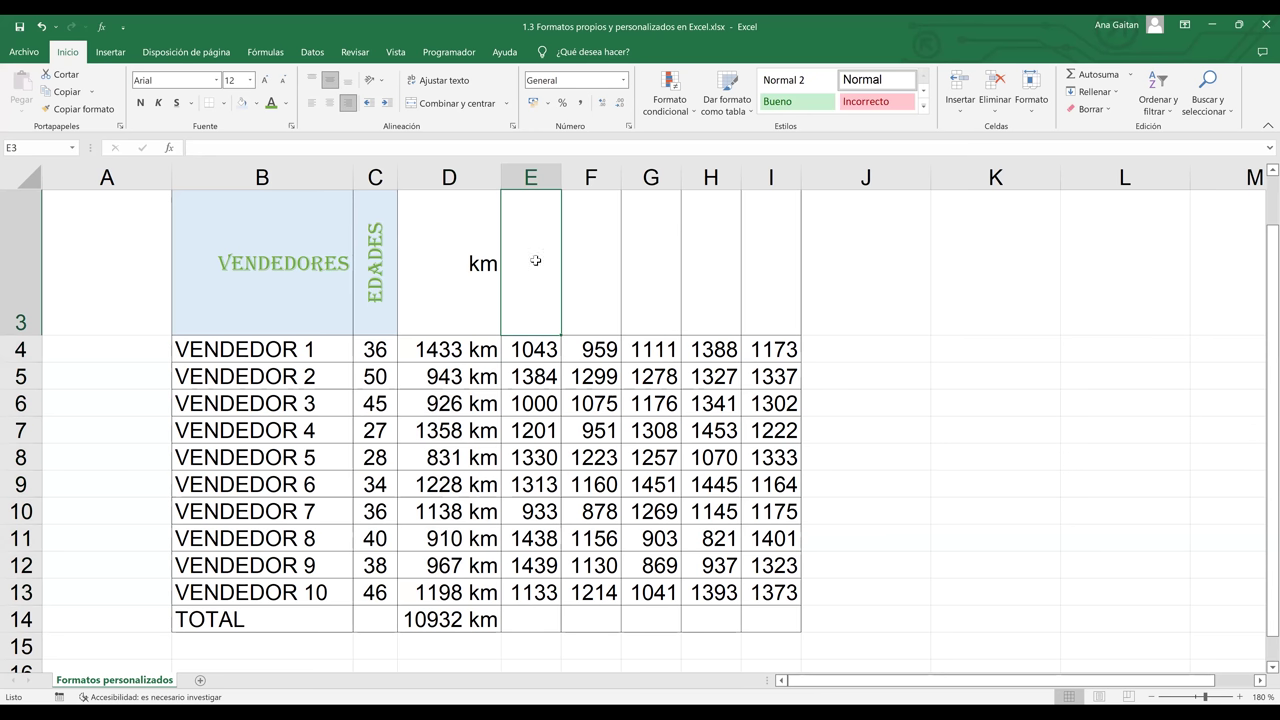
type("Ventas")
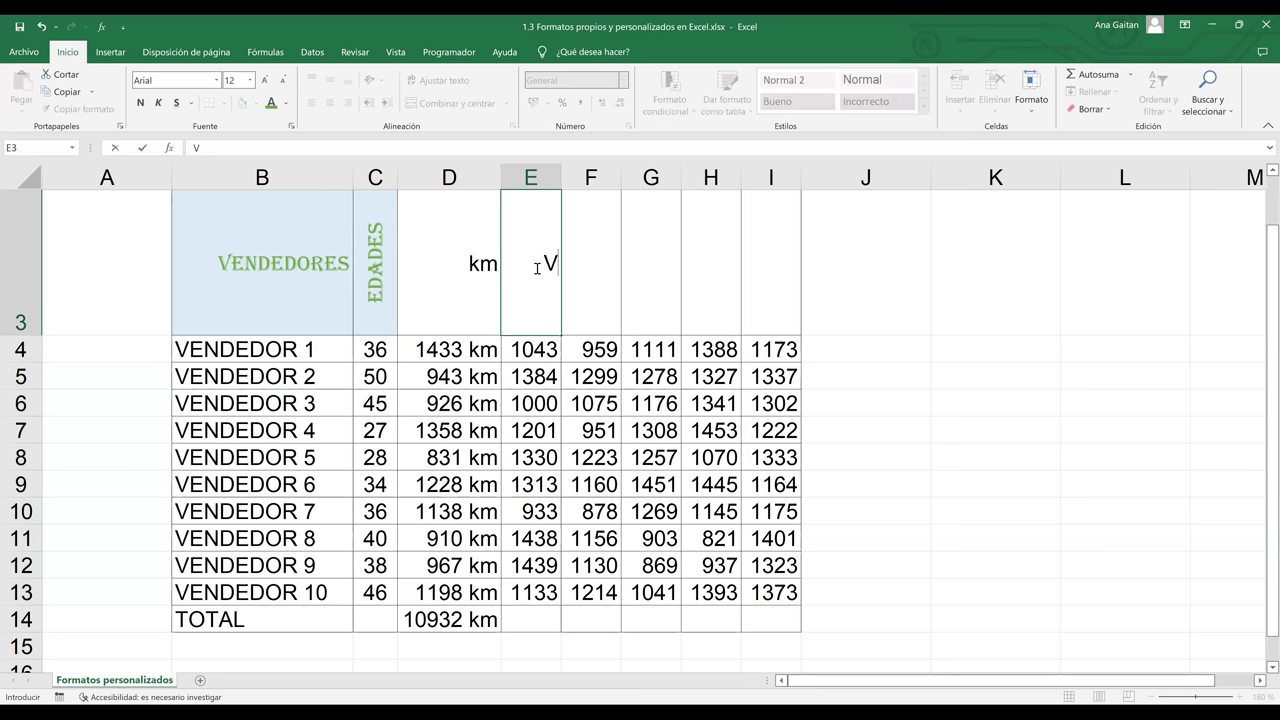
left_click(681, 296)
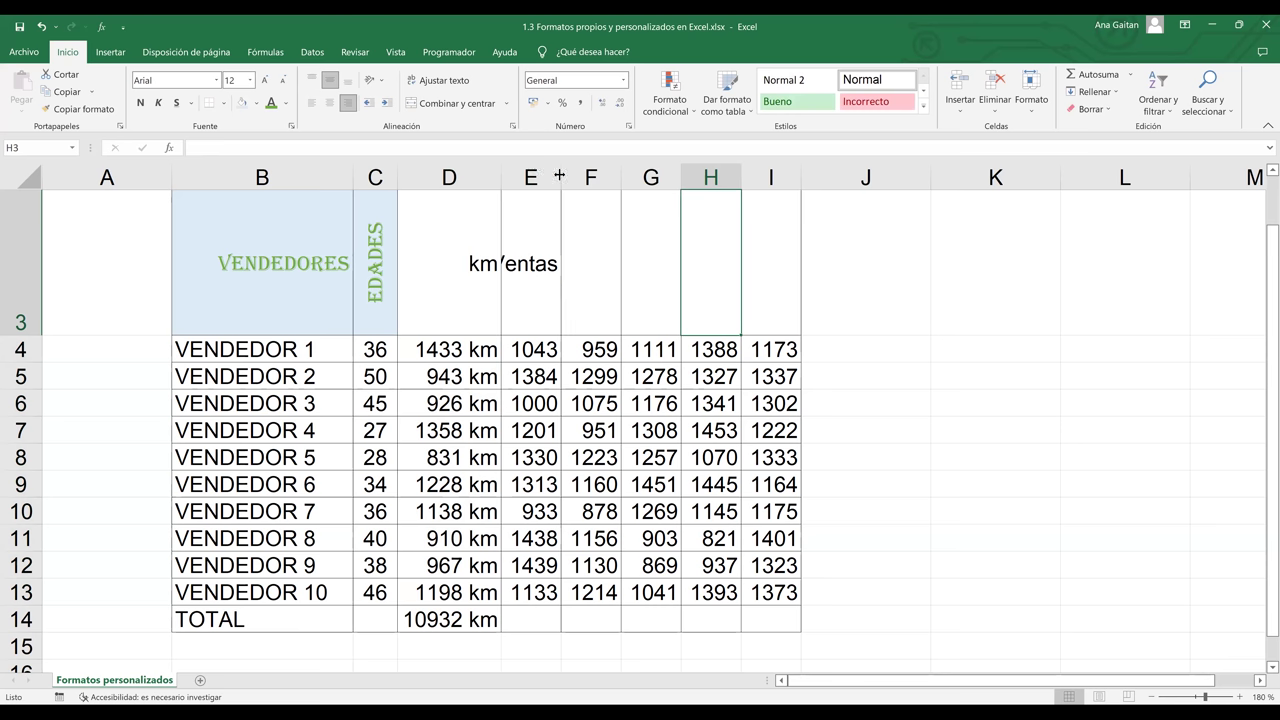
double_click(592, 178)
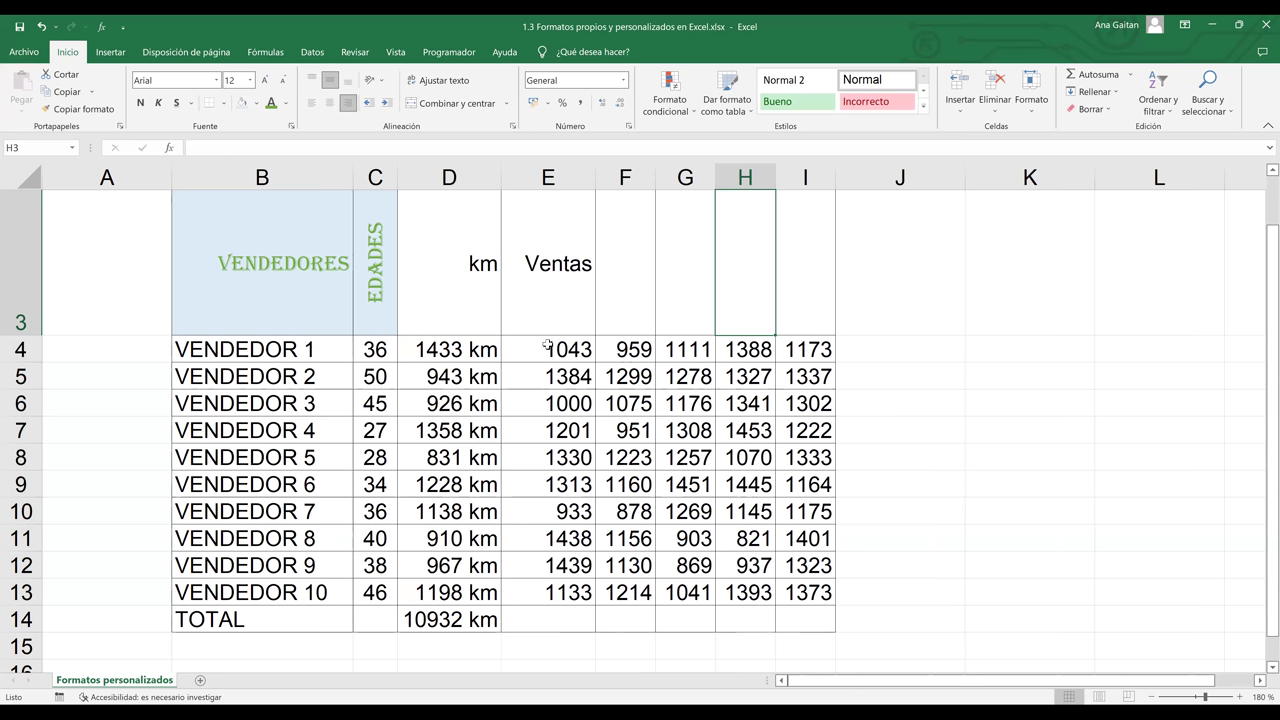
- Insert a $ sign directly in front of the number in E4 as part of the cell's content
left_click(547, 345)
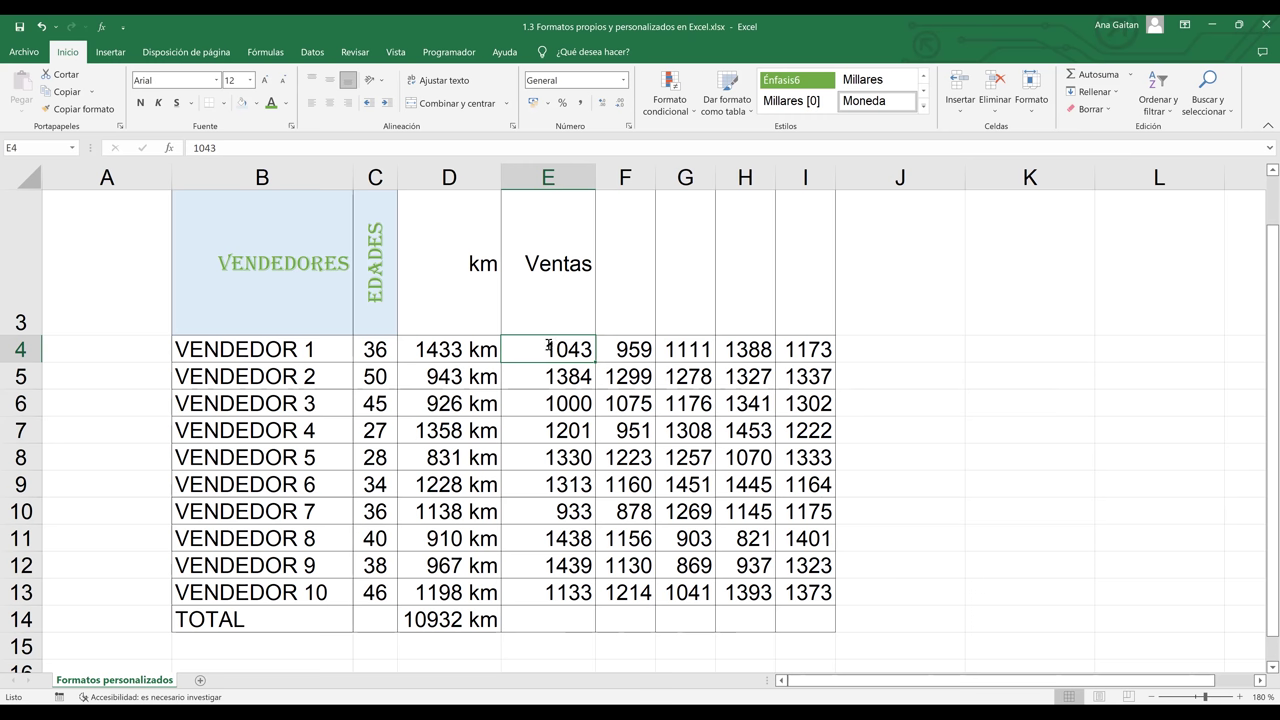
double_click(547, 345)
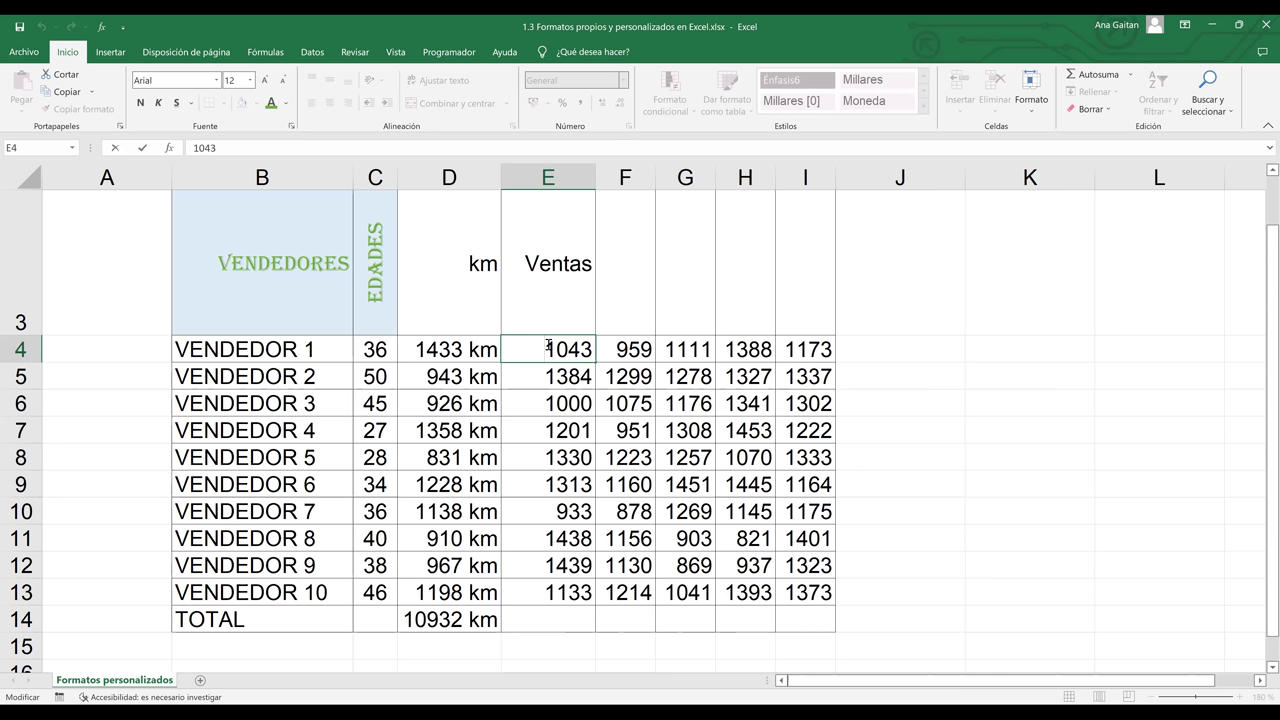
type("$")
left_click(566, 381)
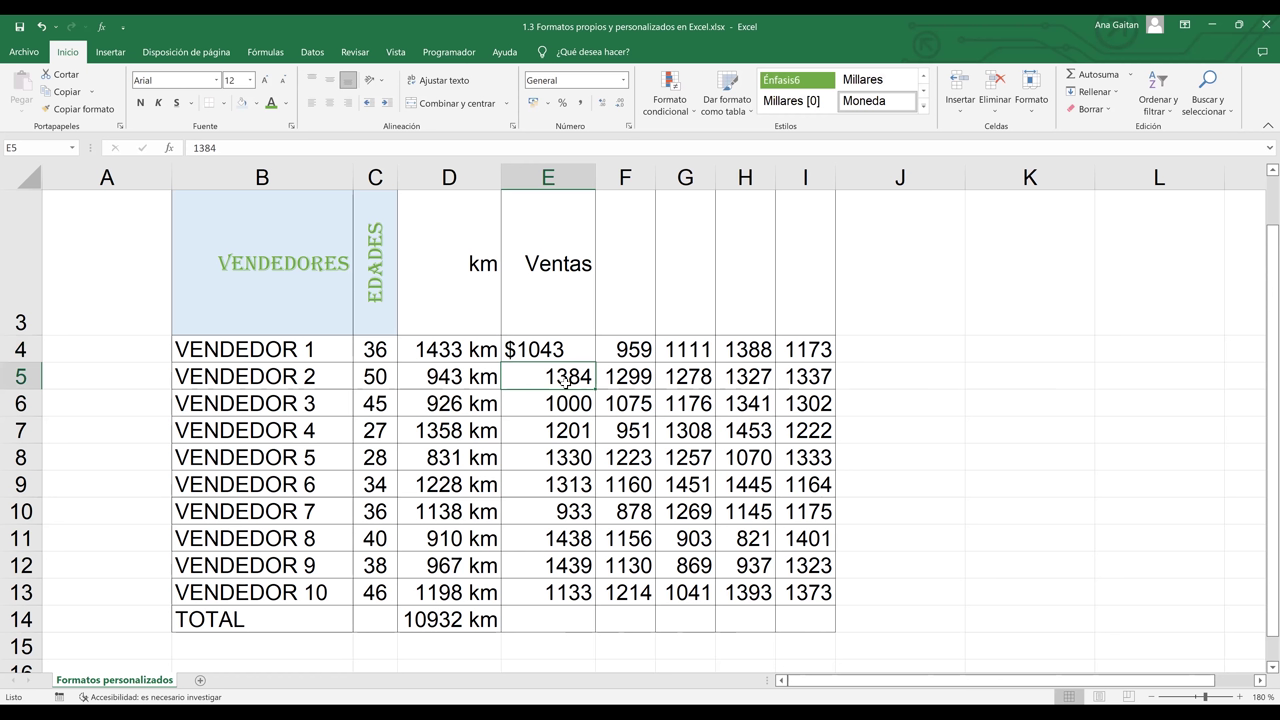
left_click(555, 352)
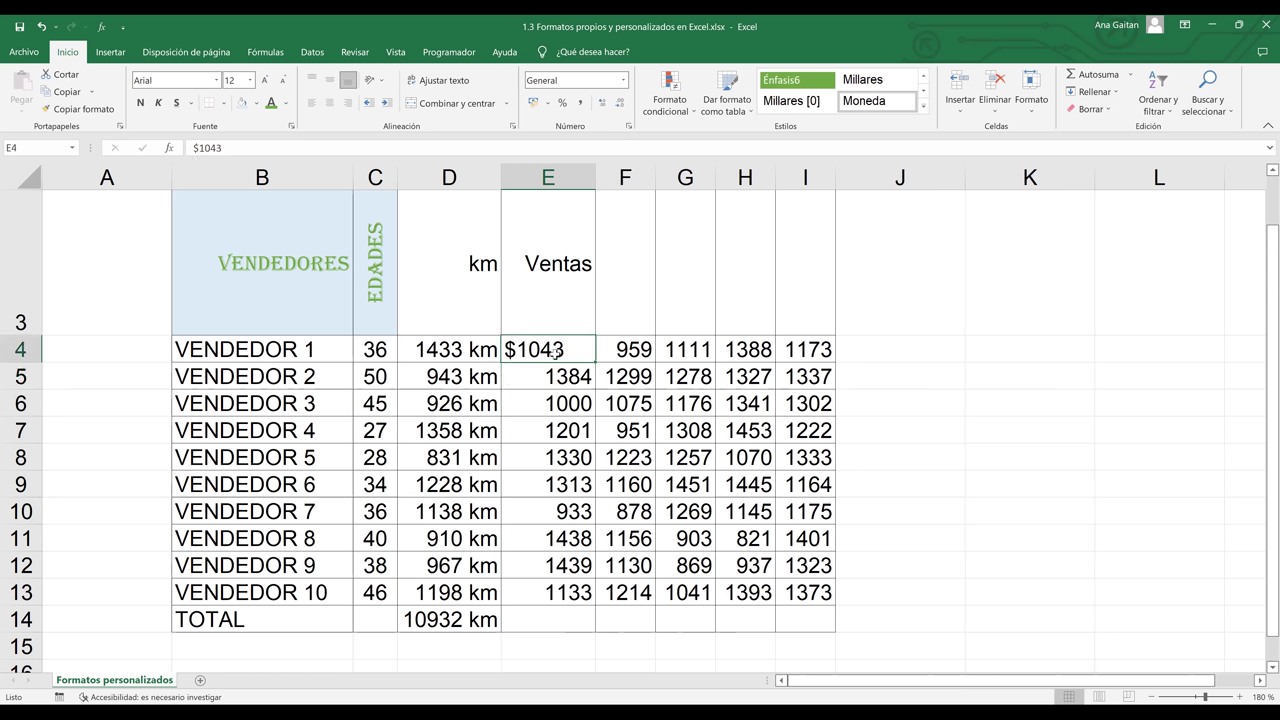
left_click(558, 373)
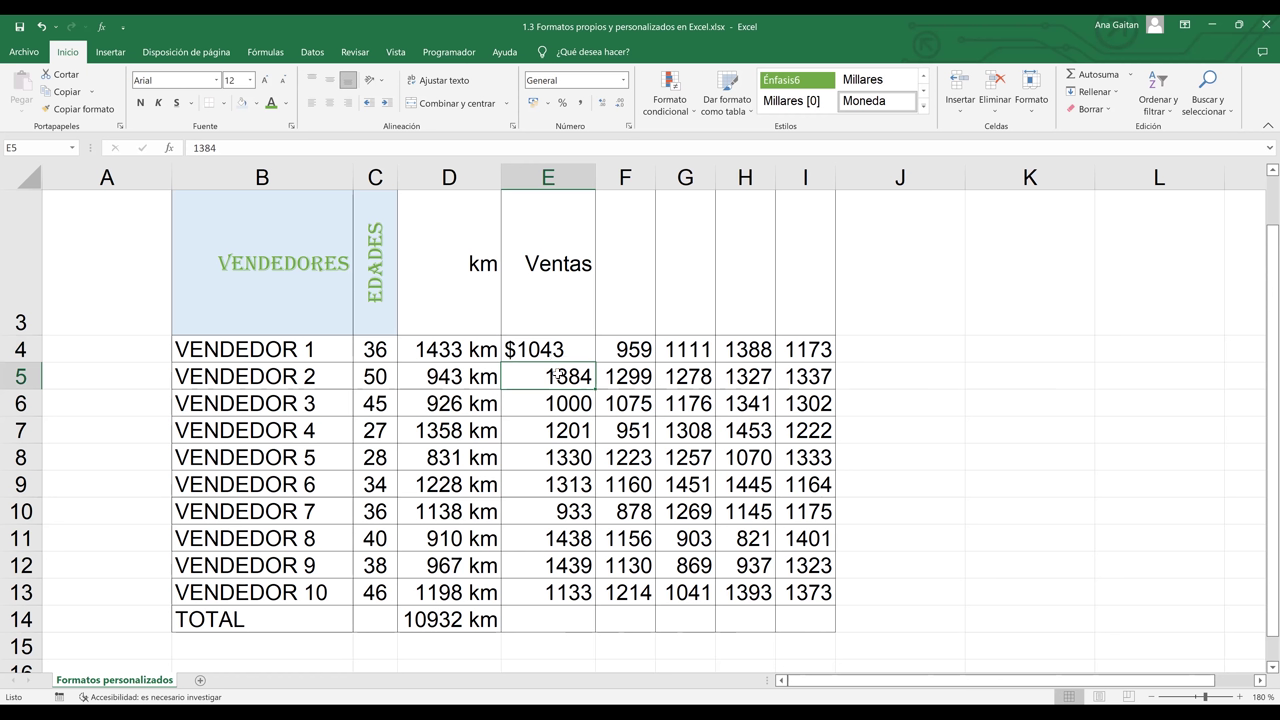
left_click(536, 620)
type("$")
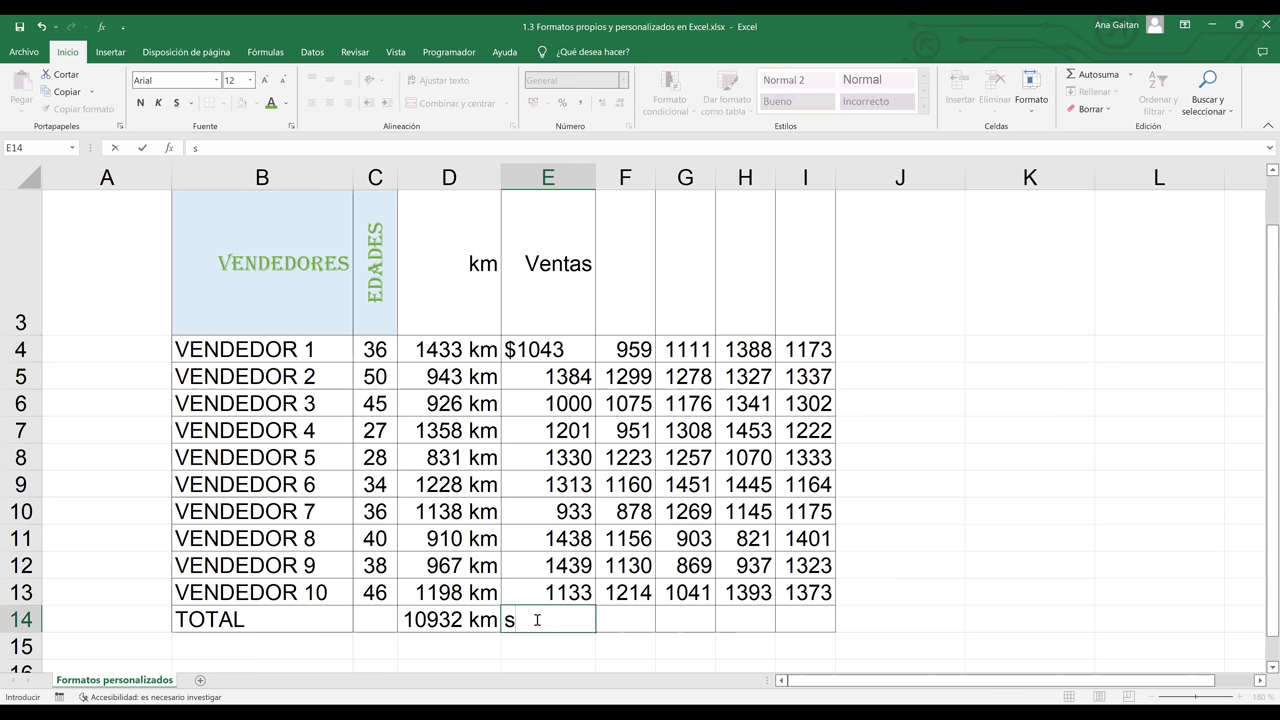
key("BackSpace")
type("=")
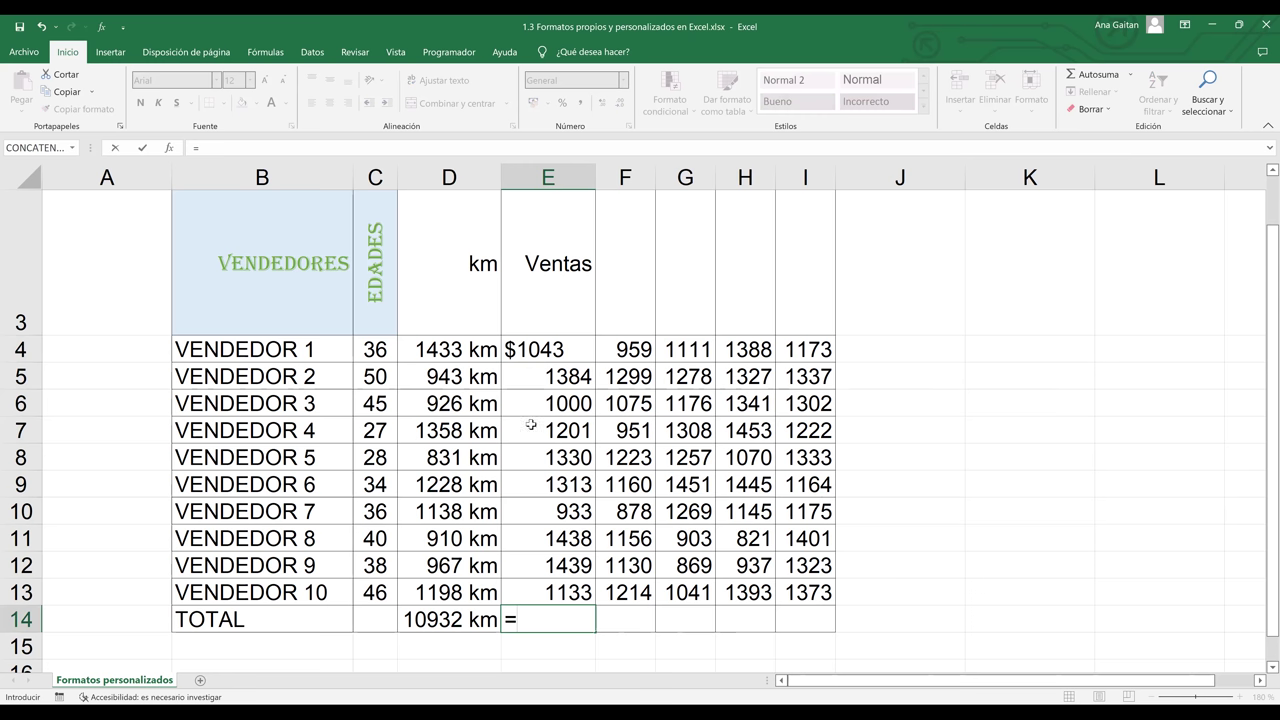
key("Escape")
- Total the Ventas column by entering a SUMA formula over E4:E13 in the TOTAL row at E14
left_click_drag(555, 347, 578, 592)
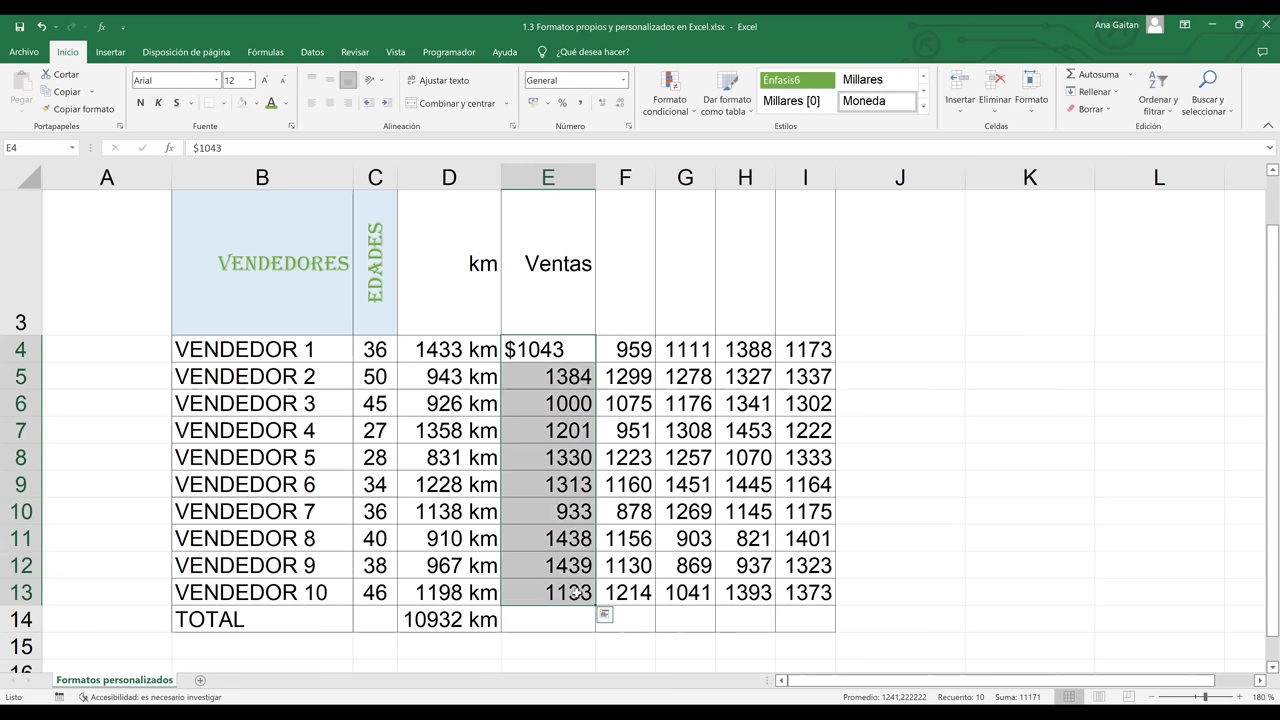
left_click(559, 625)
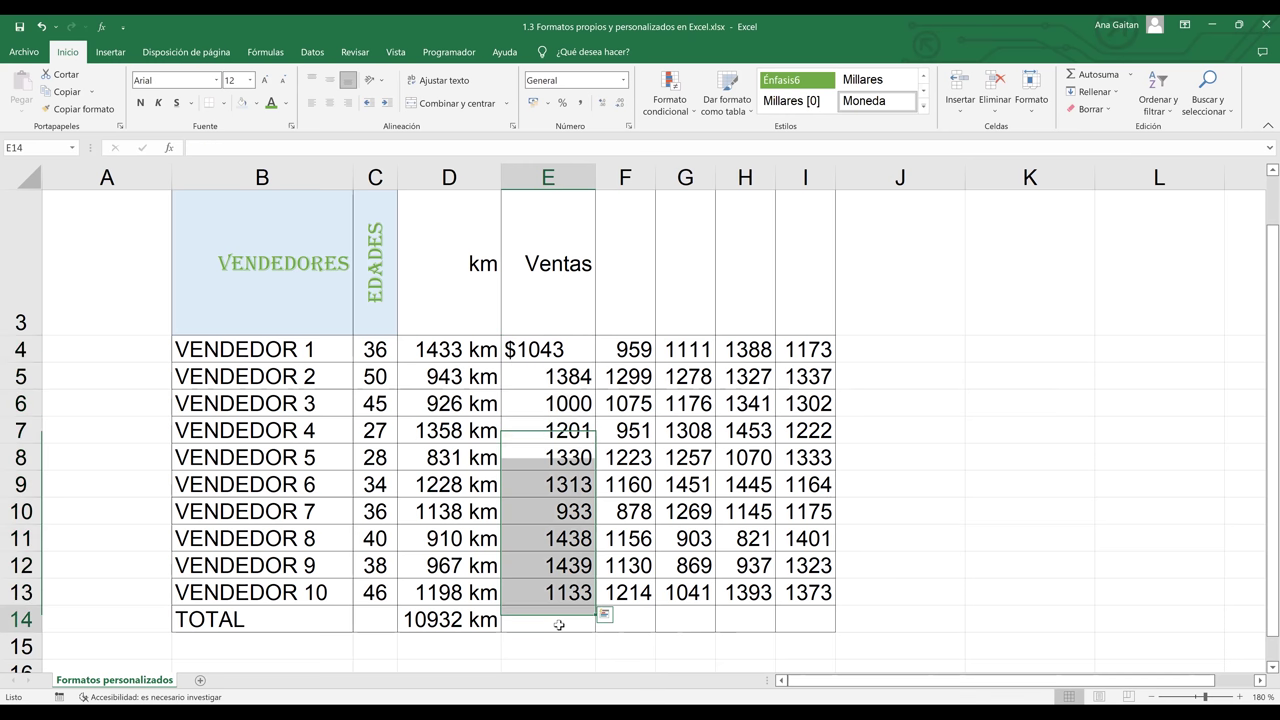
type("=")
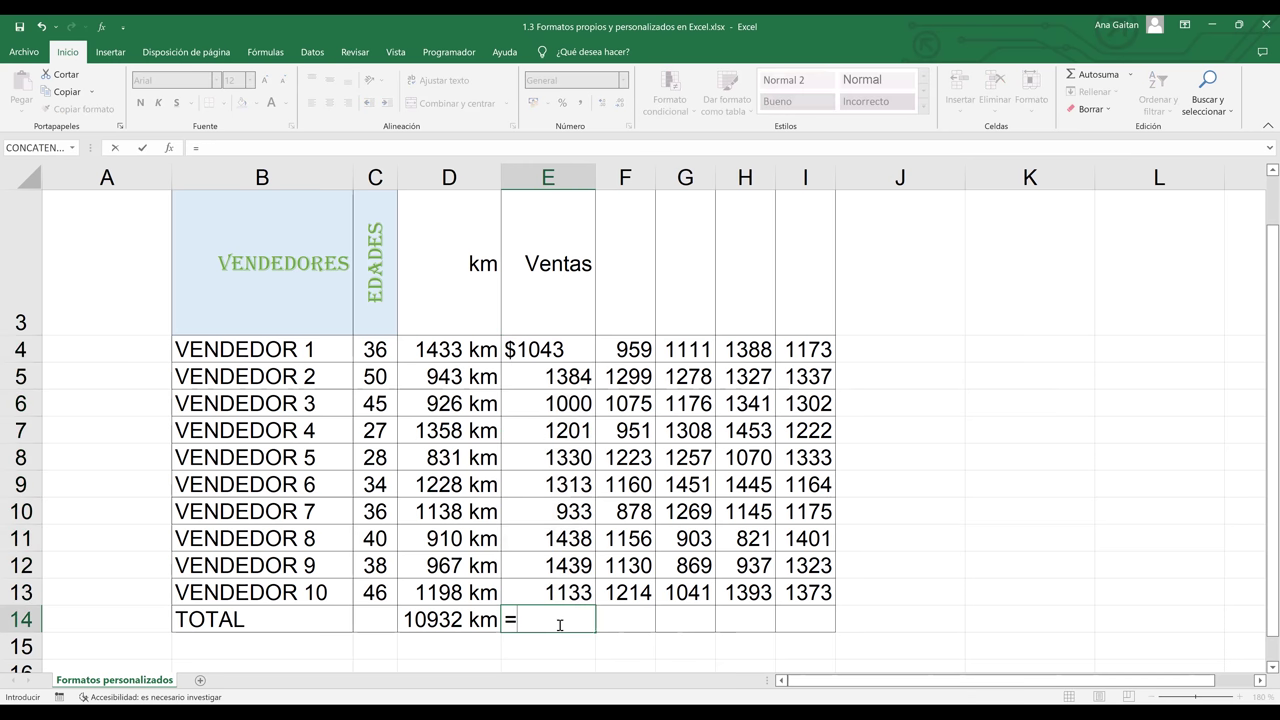
type("suma")
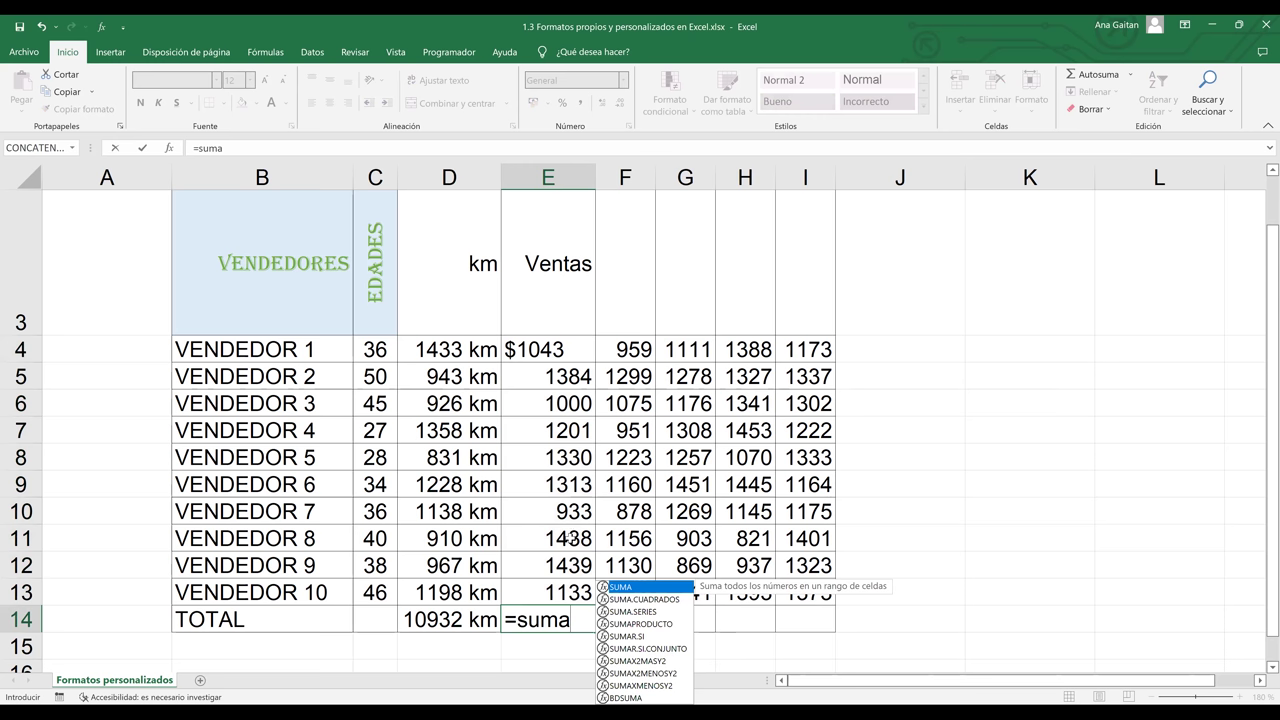
key("Tab")
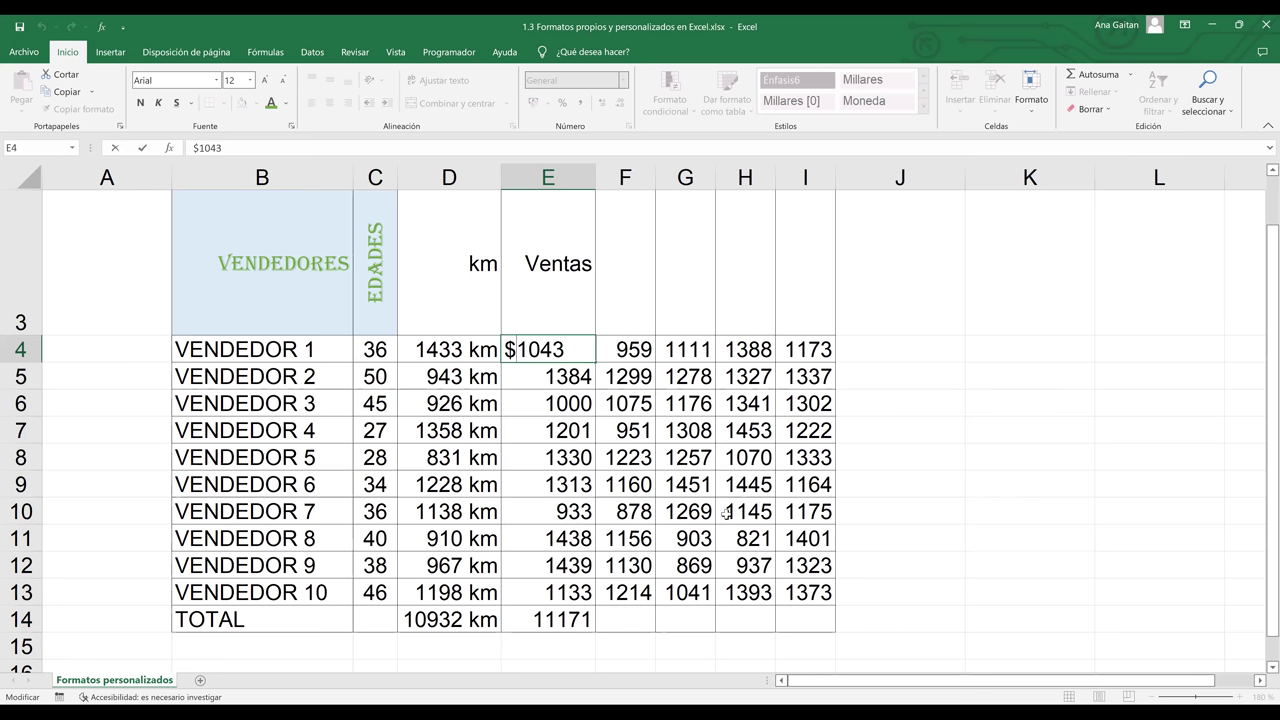
- Delete the $ sign from the content of E4 so the cell holds only the number 1043
key("BackSpace")
key("Return")
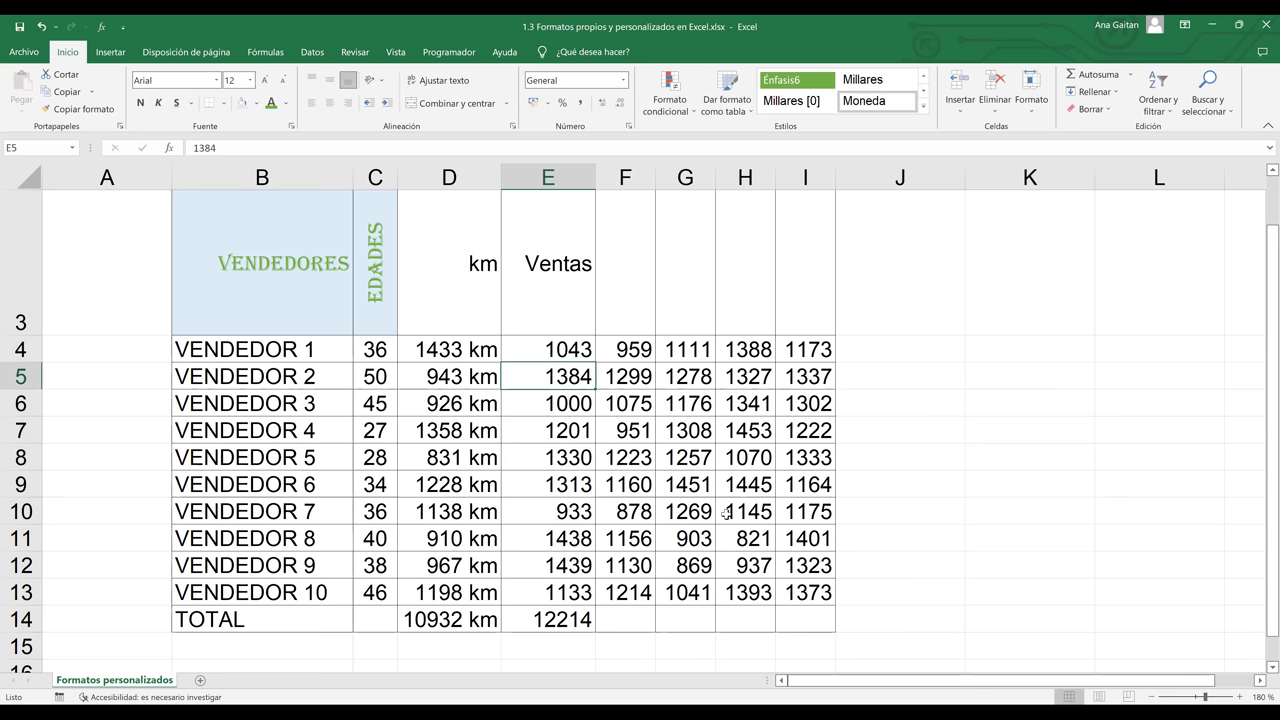
left_click(726, 512)
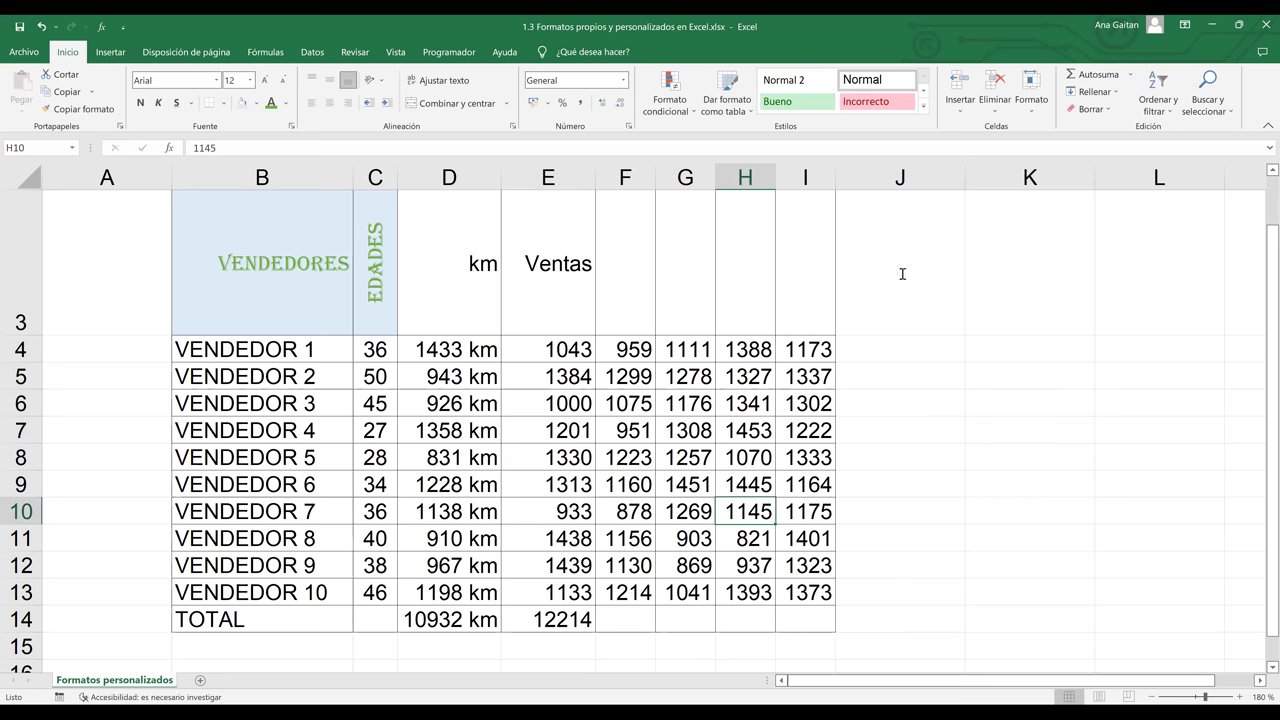
- Enter a second total of the Ventas column in J3 as =SUMA(E4:E13) and review its formula
left_click(901, 273)
type("=")
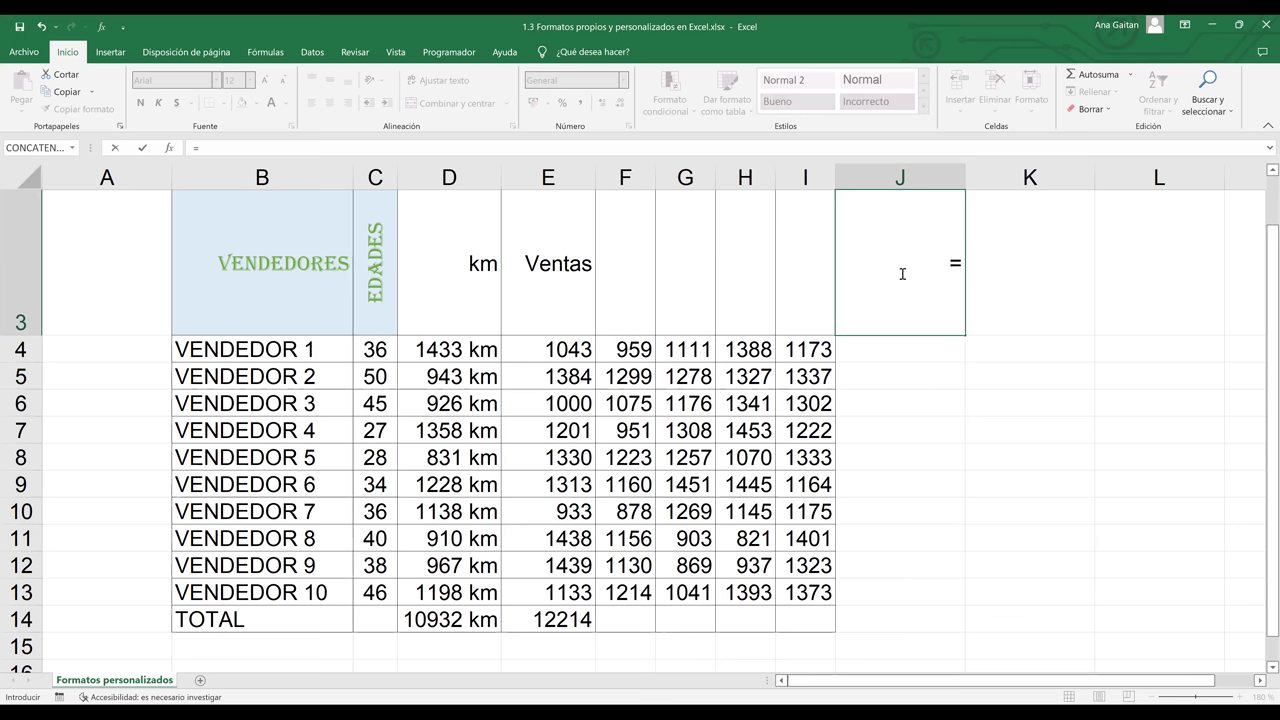
type("suma")
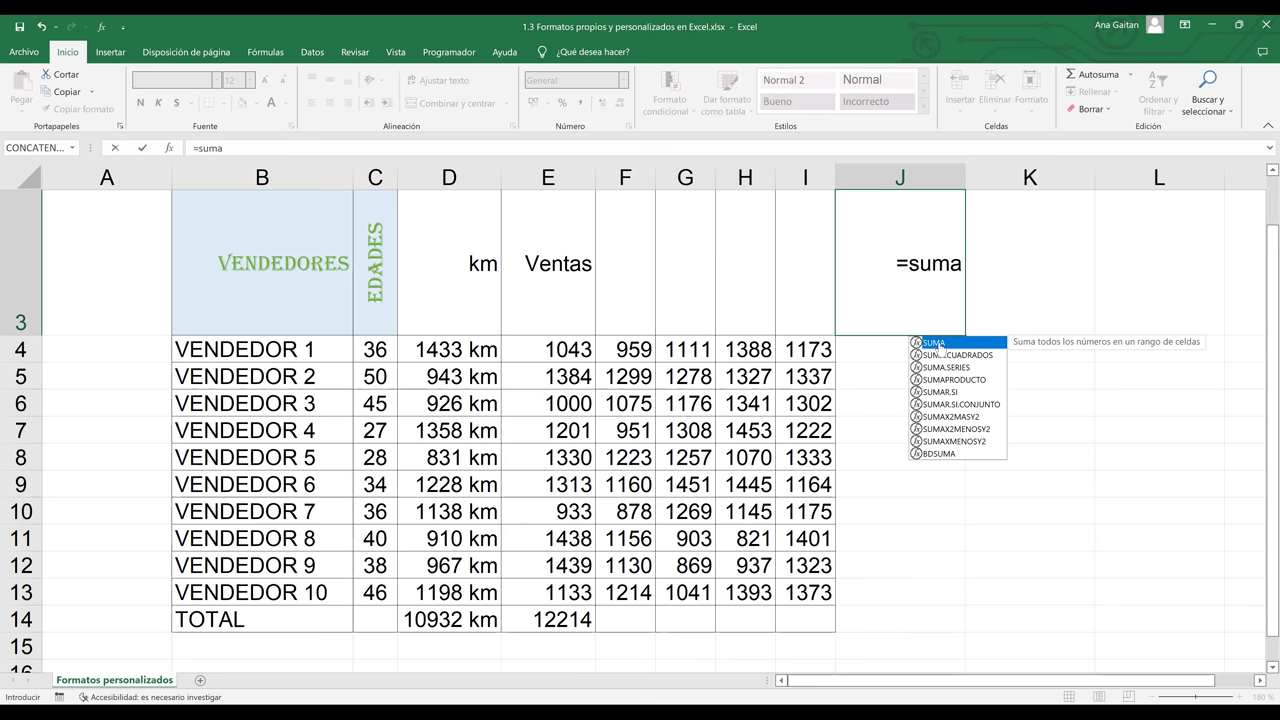
key("Tab")
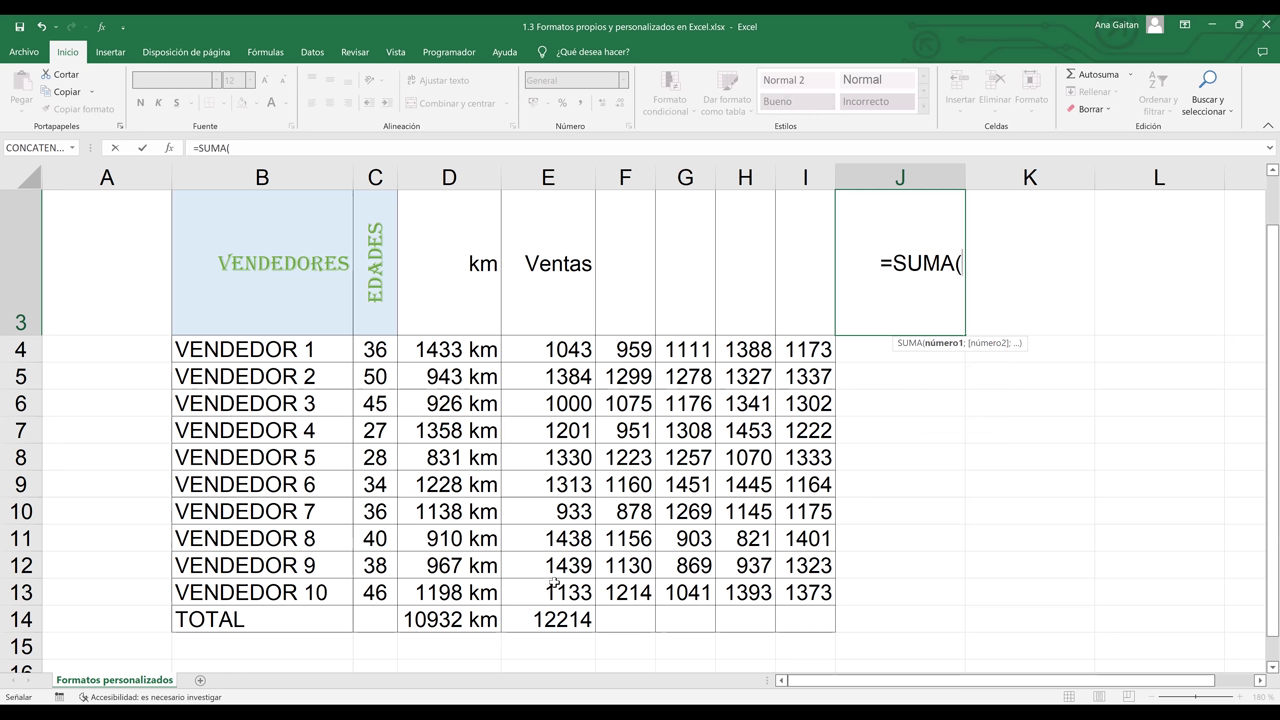
left_click_drag(555, 592, 555, 592)
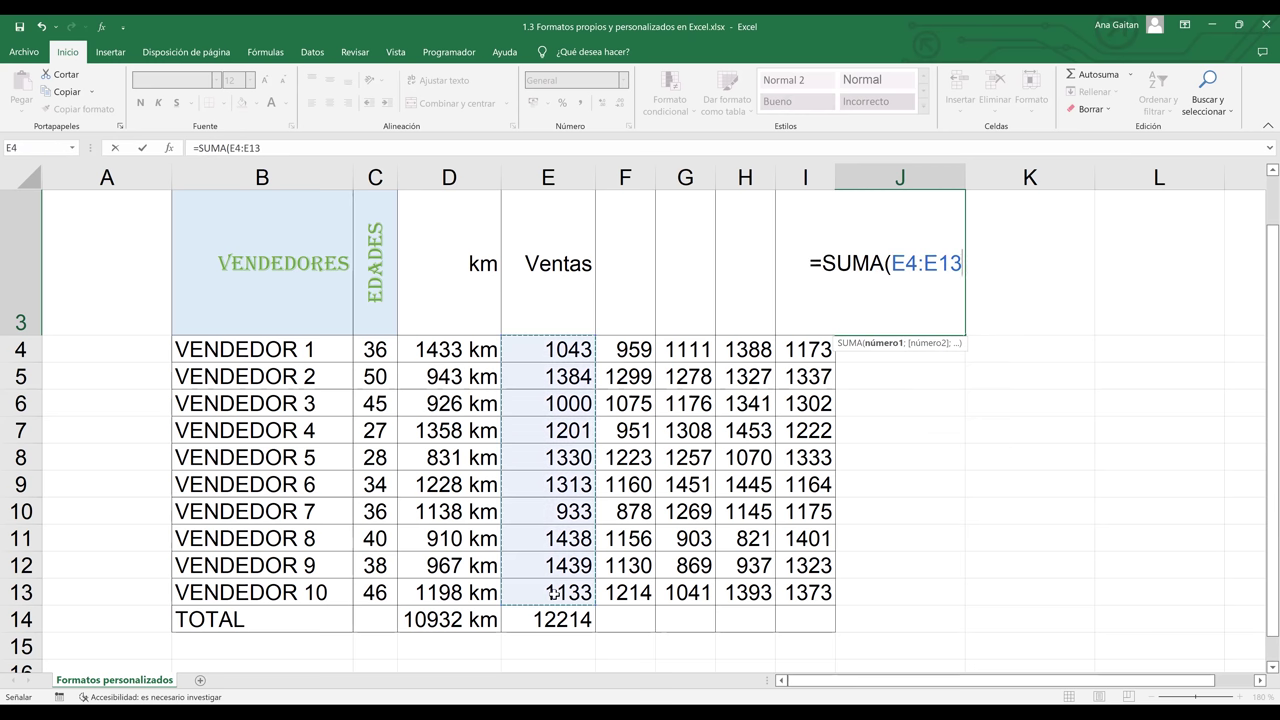
type("(")
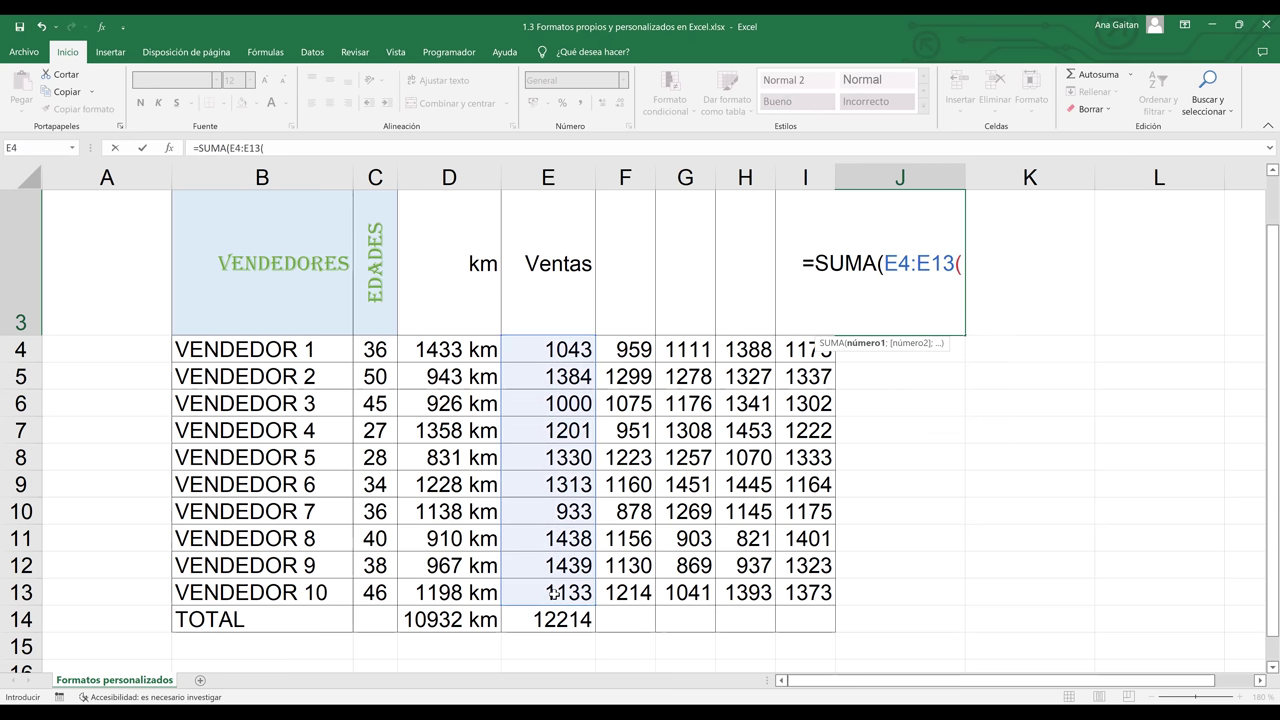
key("Return")
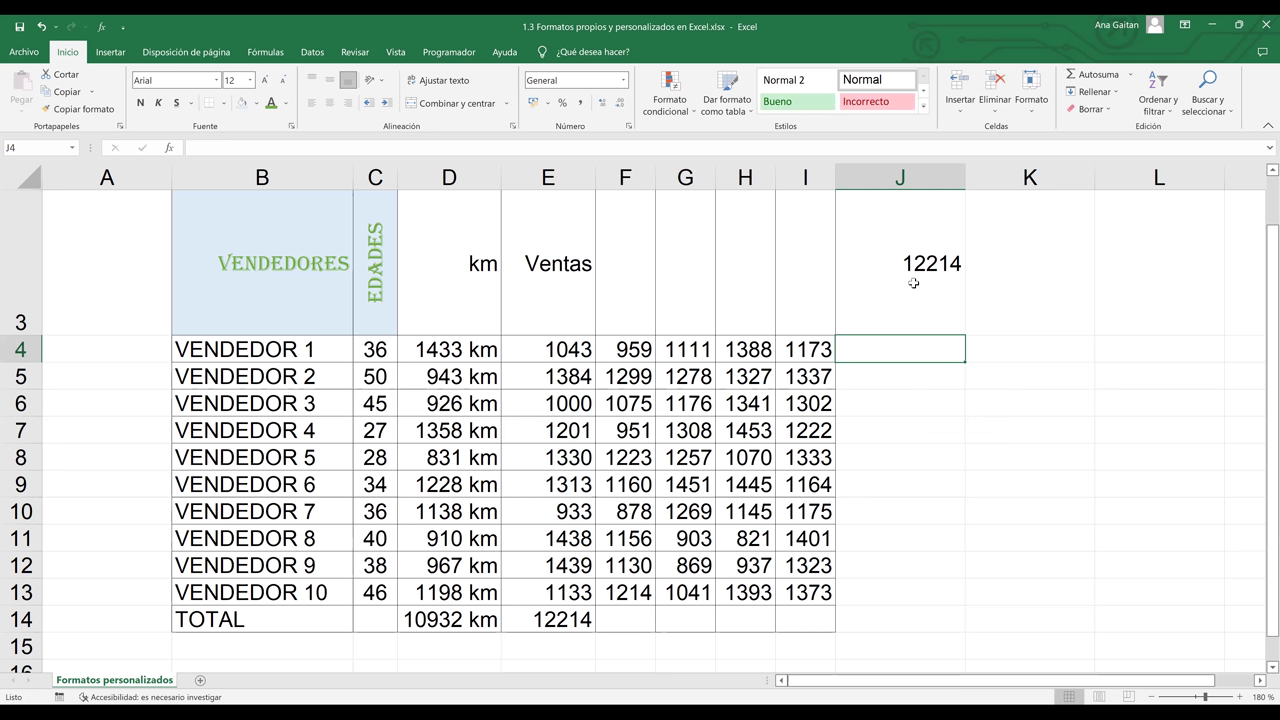
left_click(914, 279)
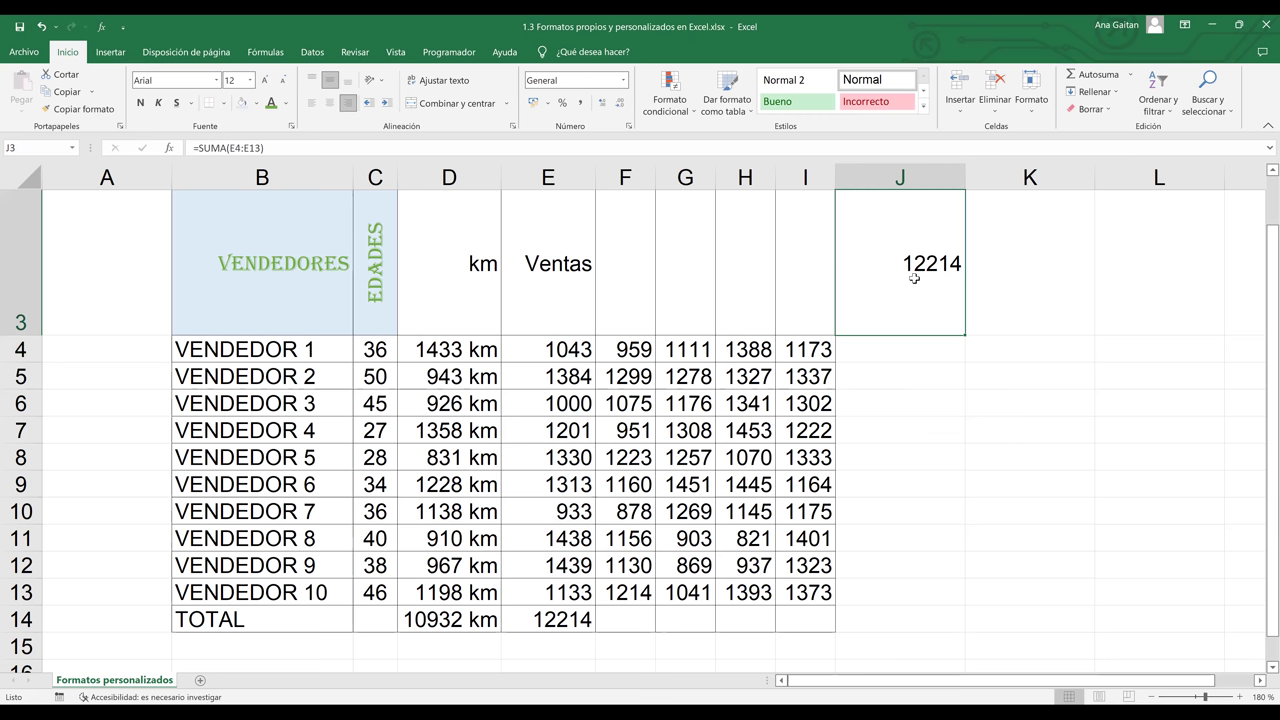
- Compare the km-formatted values in column D with the plain Ventas values in E4:E13 and their totals in E14 and J3
left_click(479, 285)
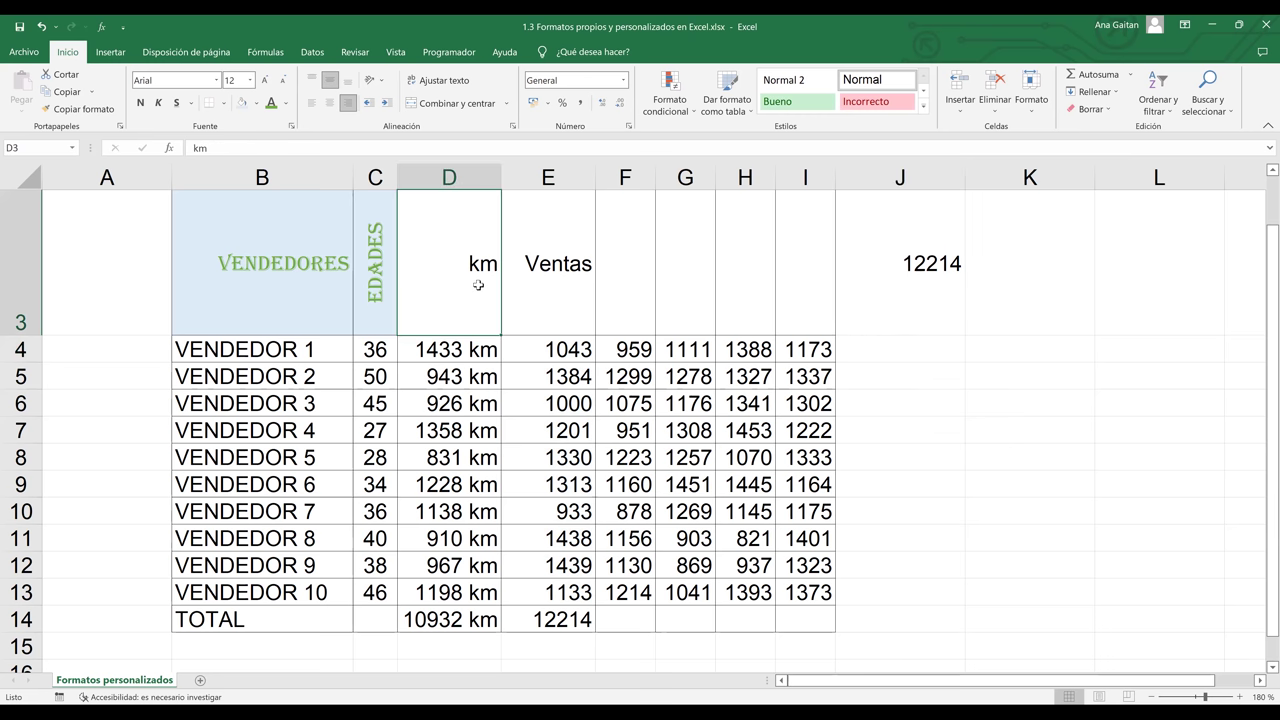
left_click(472, 378)
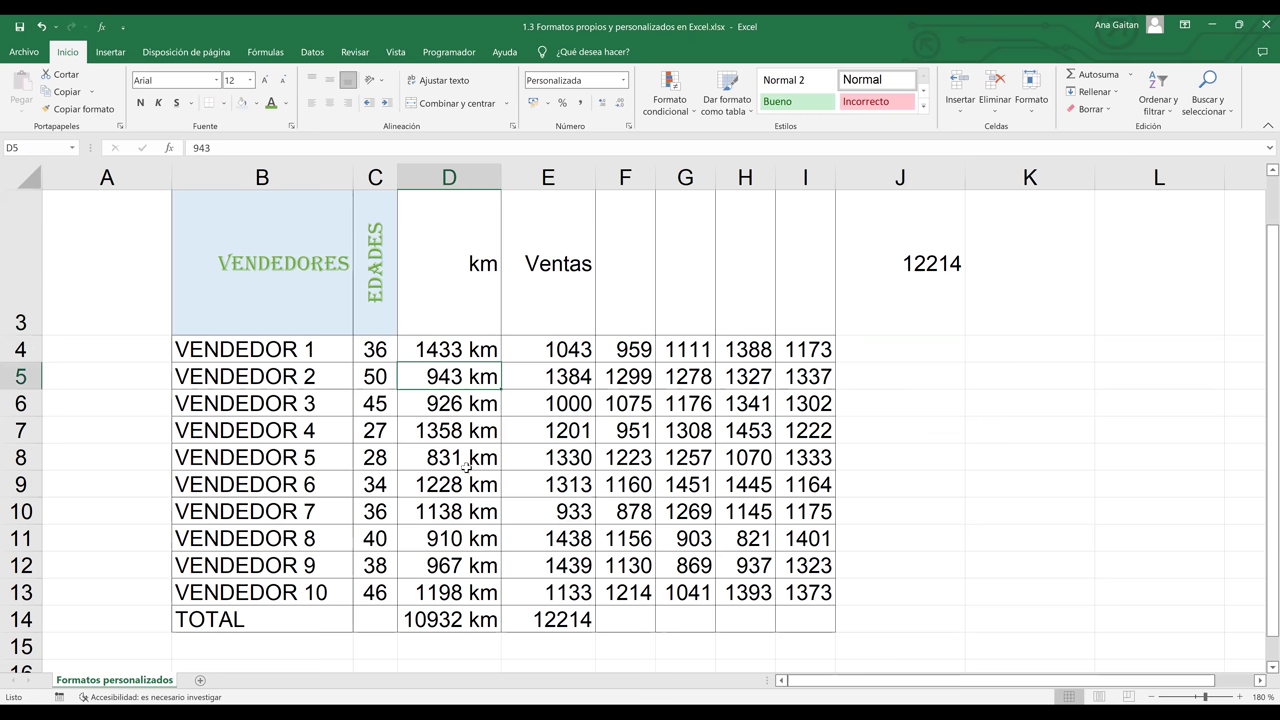
left_click(938, 287)
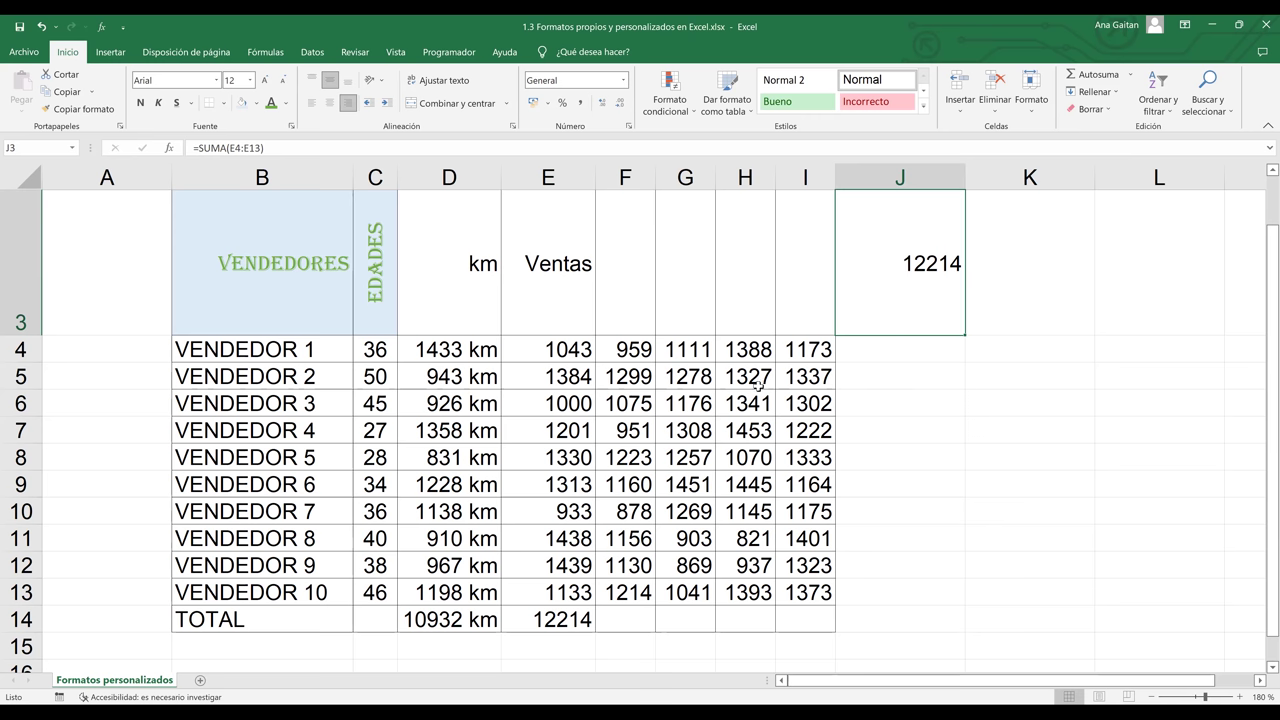
left_click(752, 420)
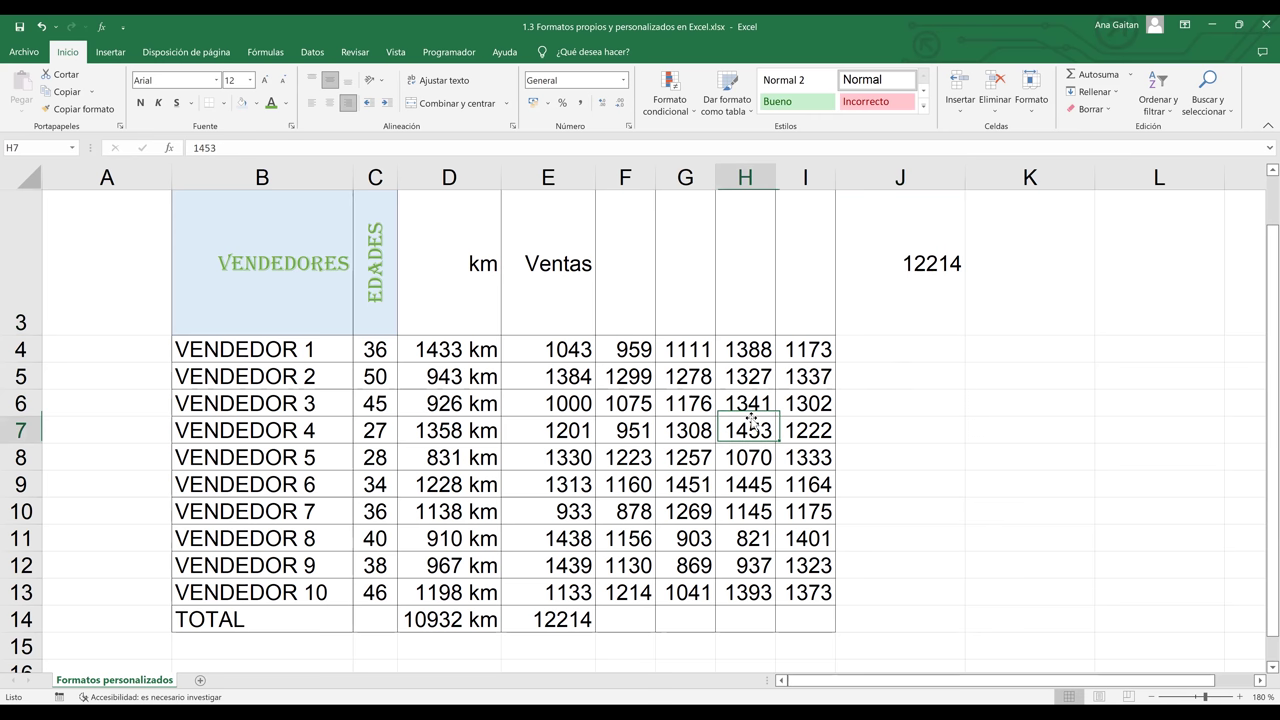
left_click(545, 622)
left_click_drag(557, 345, 550, 512)
left_click_drag(543, 580, 544, 597)
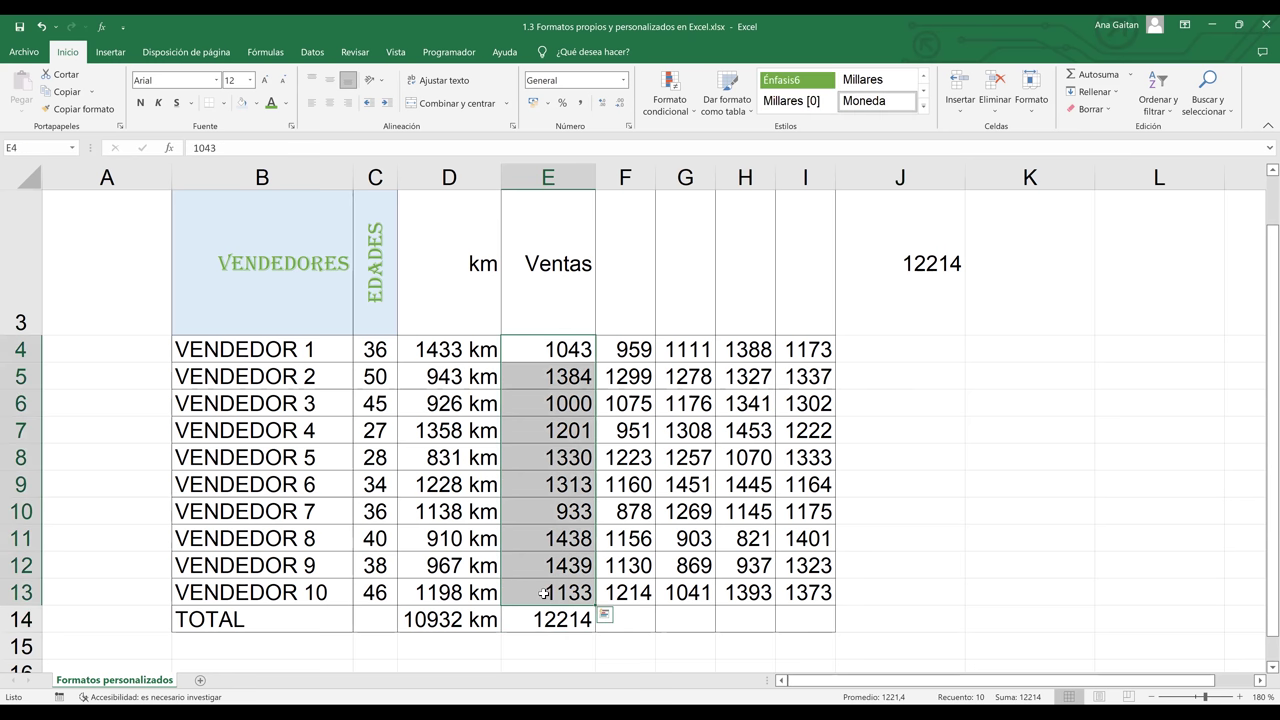
left_click(545, 355)
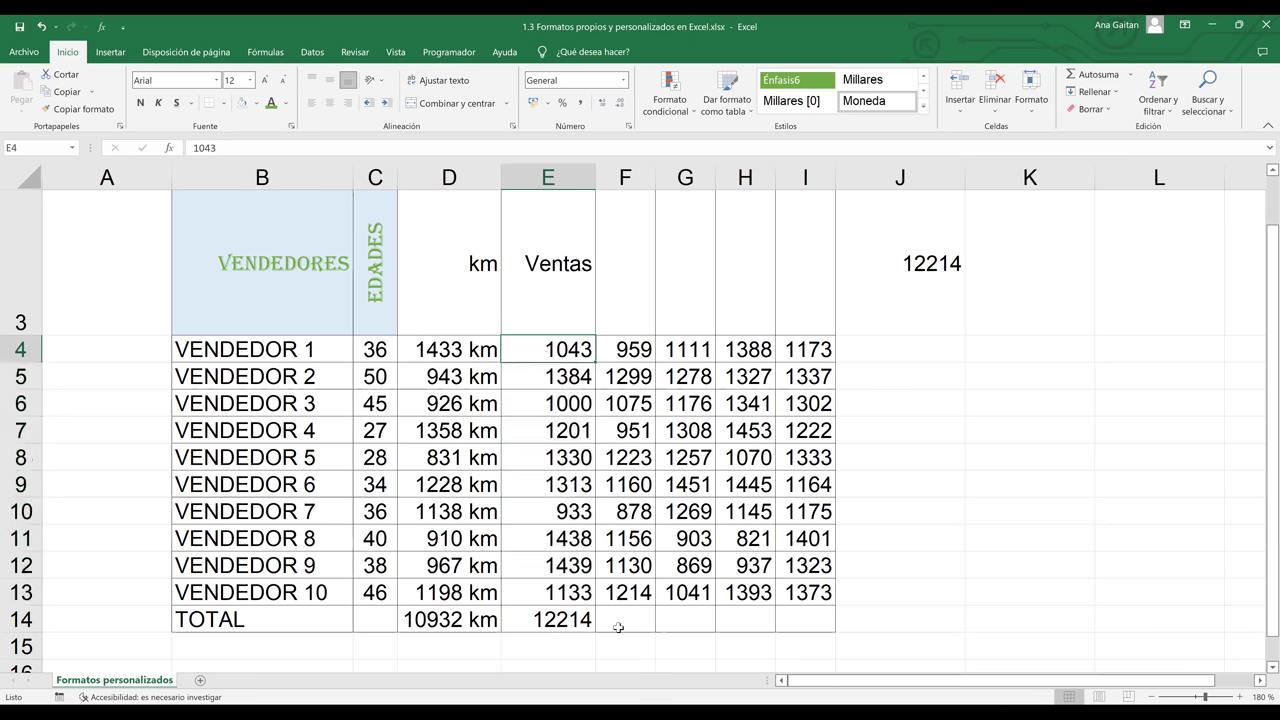
- Insert a $ sign in front of the number 1043 in E4 as part of the cell's content
double_click(537, 352)
type("$")
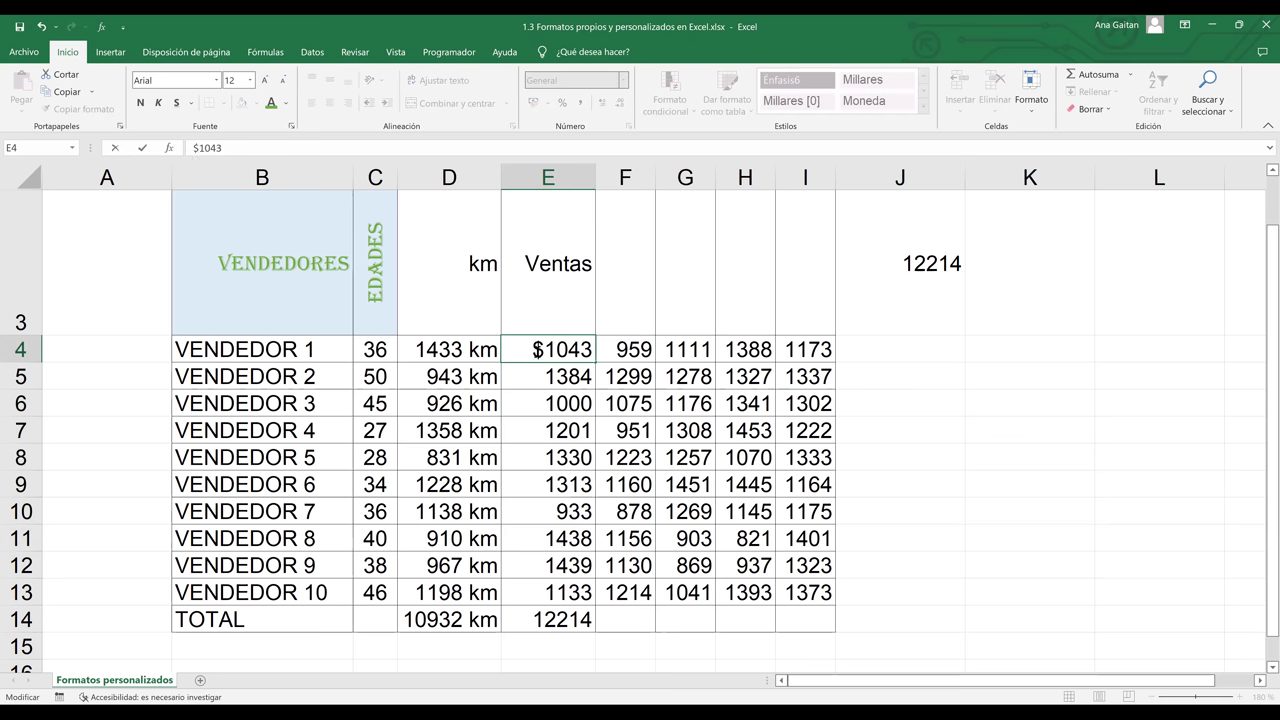
key("Return")
- Add a $ sign in front of the numbers in E5 and E6 as part of each cell's content
double_click(546, 373)
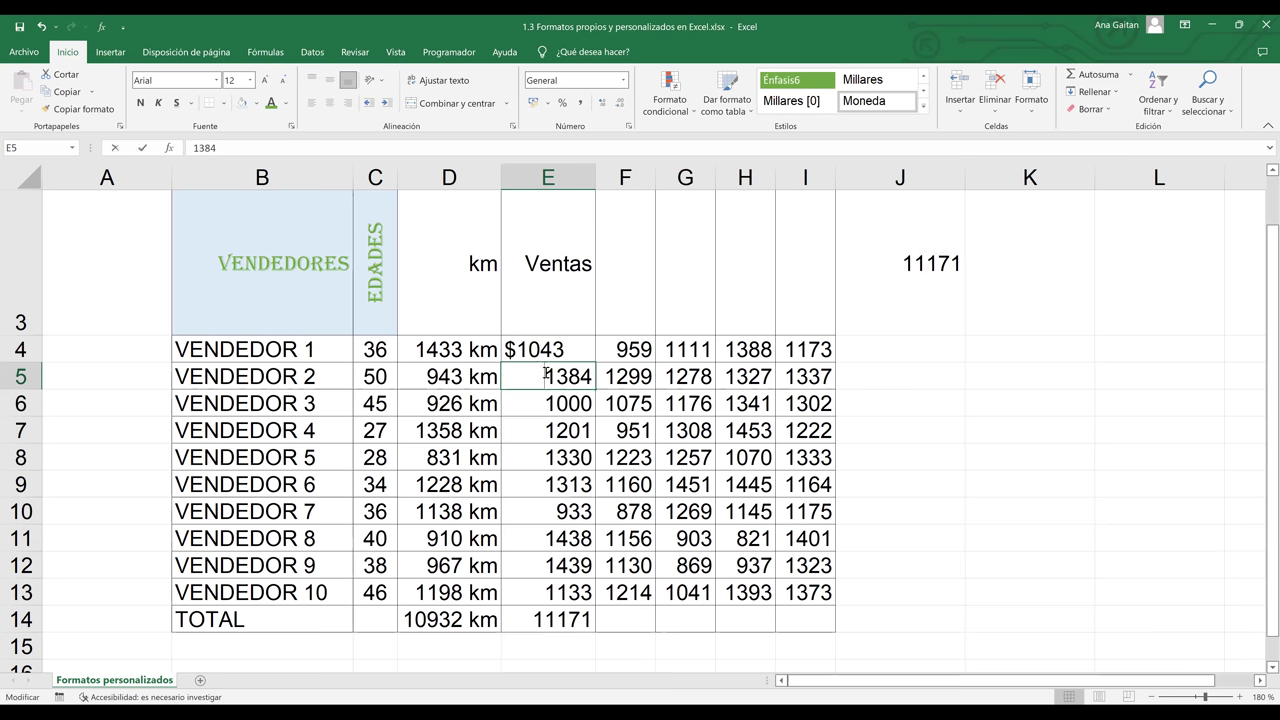
type("$")
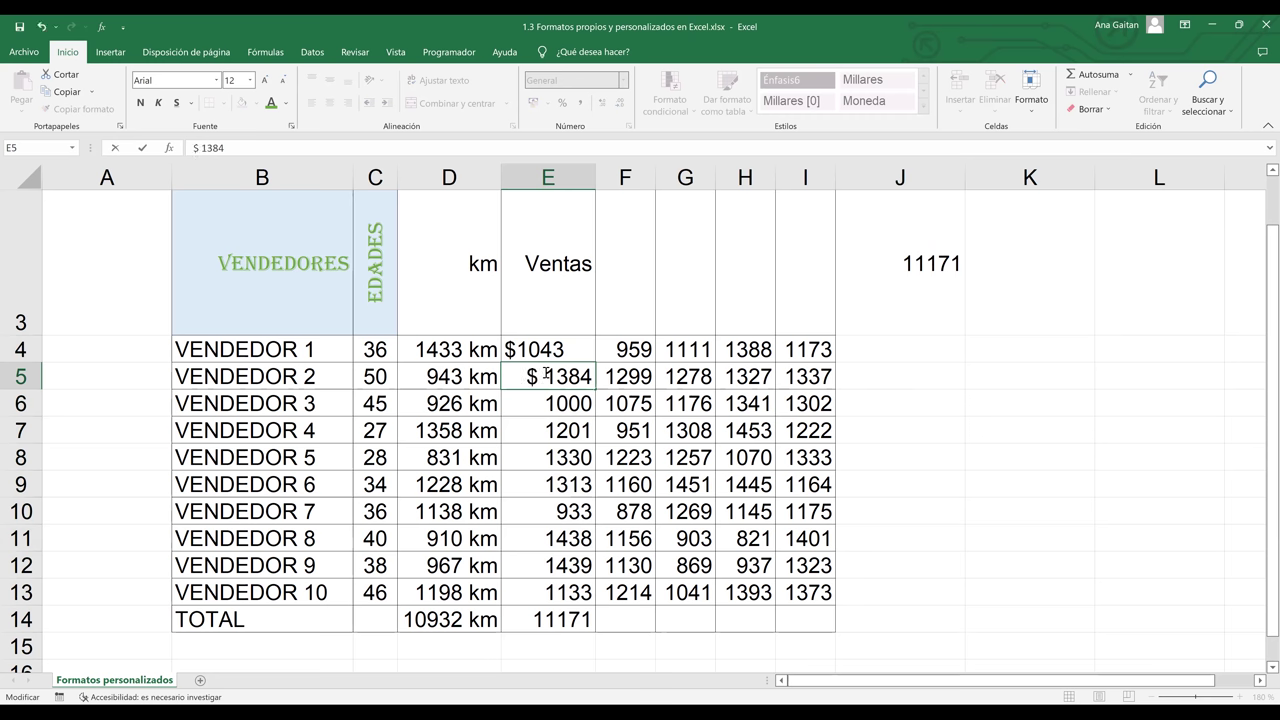
key("Return")
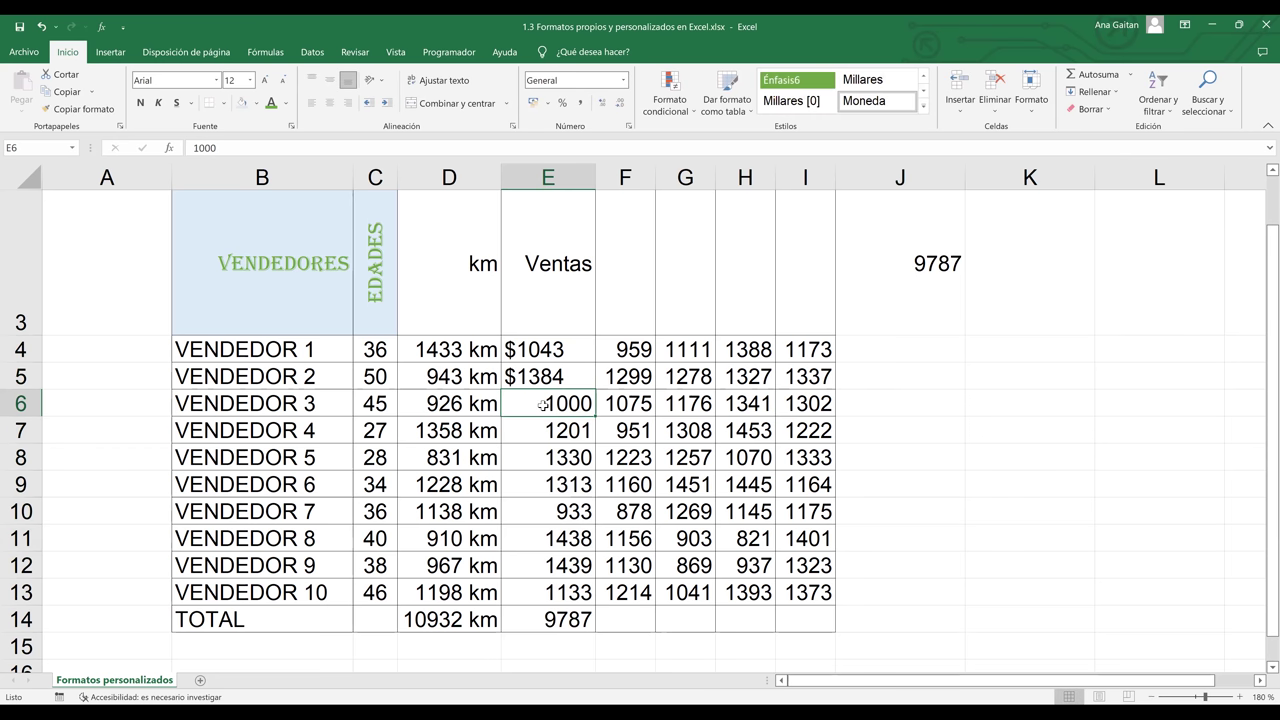
double_click(542, 404)
type("$")
key("Return")
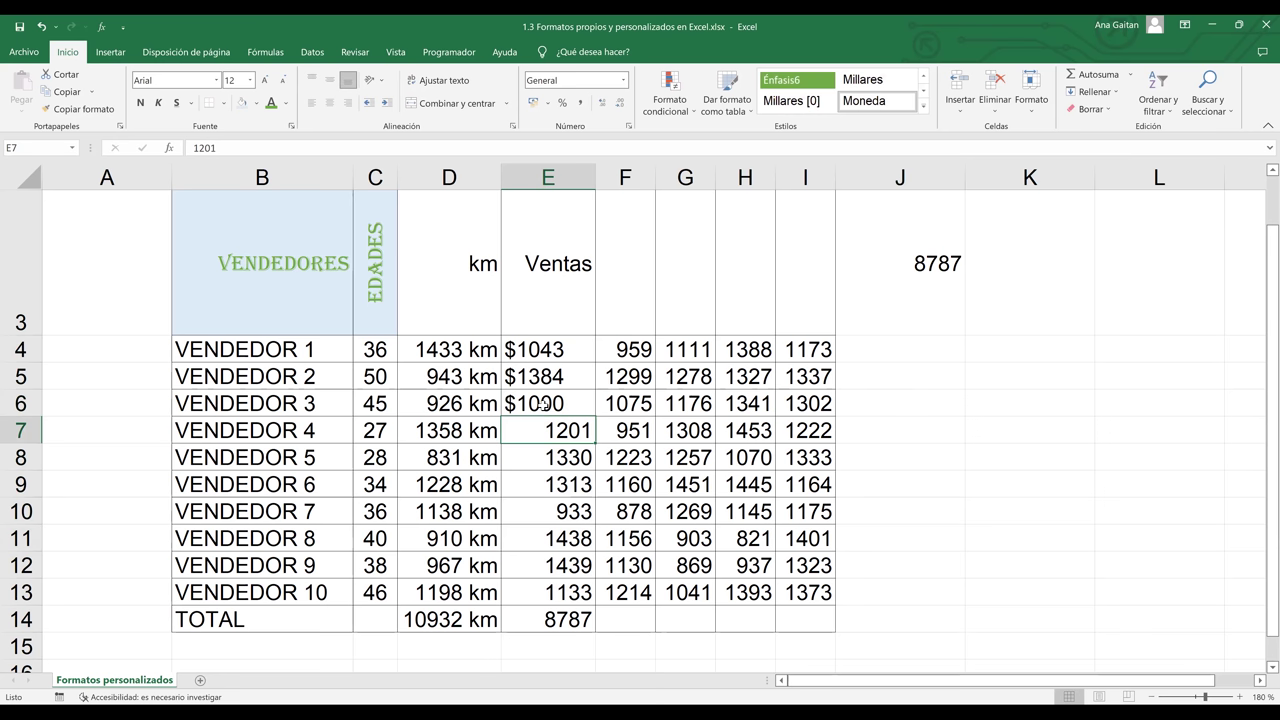
- Check the total formula in E14 and the $ entries in E4:E6, and clear the content of E4
left_click(556, 618)
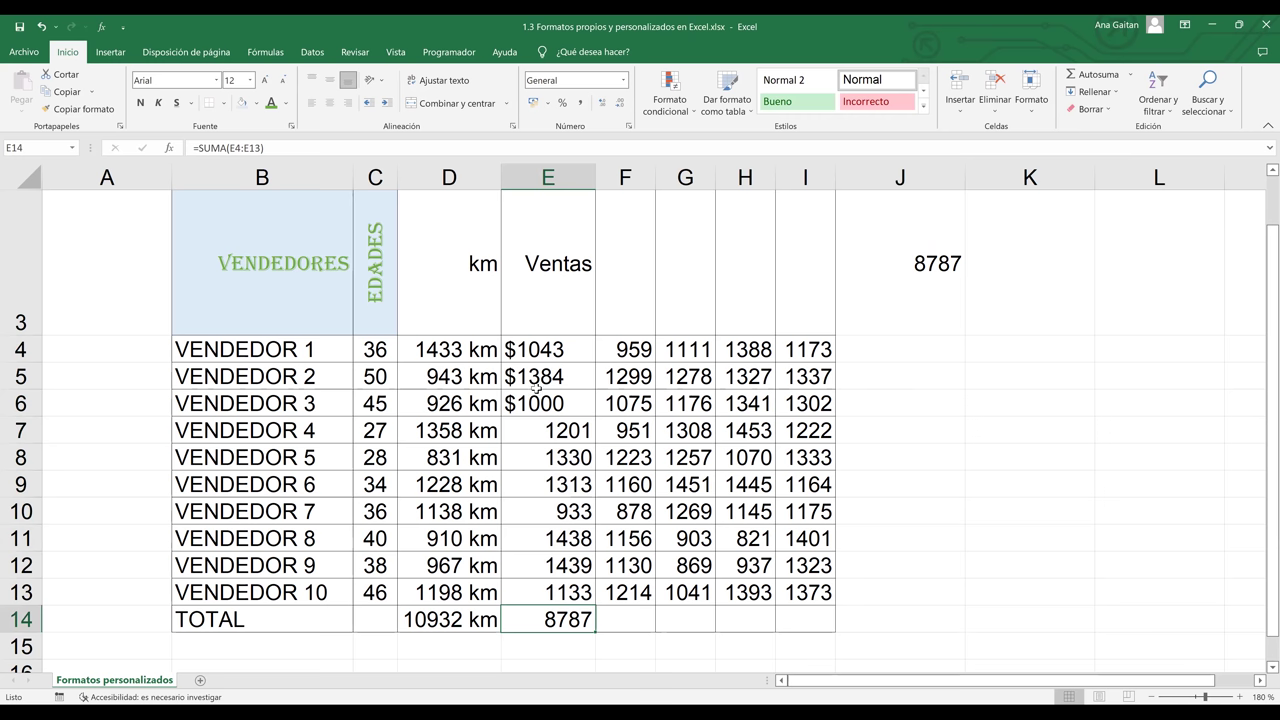
left_click_drag(533, 350, 538, 418)
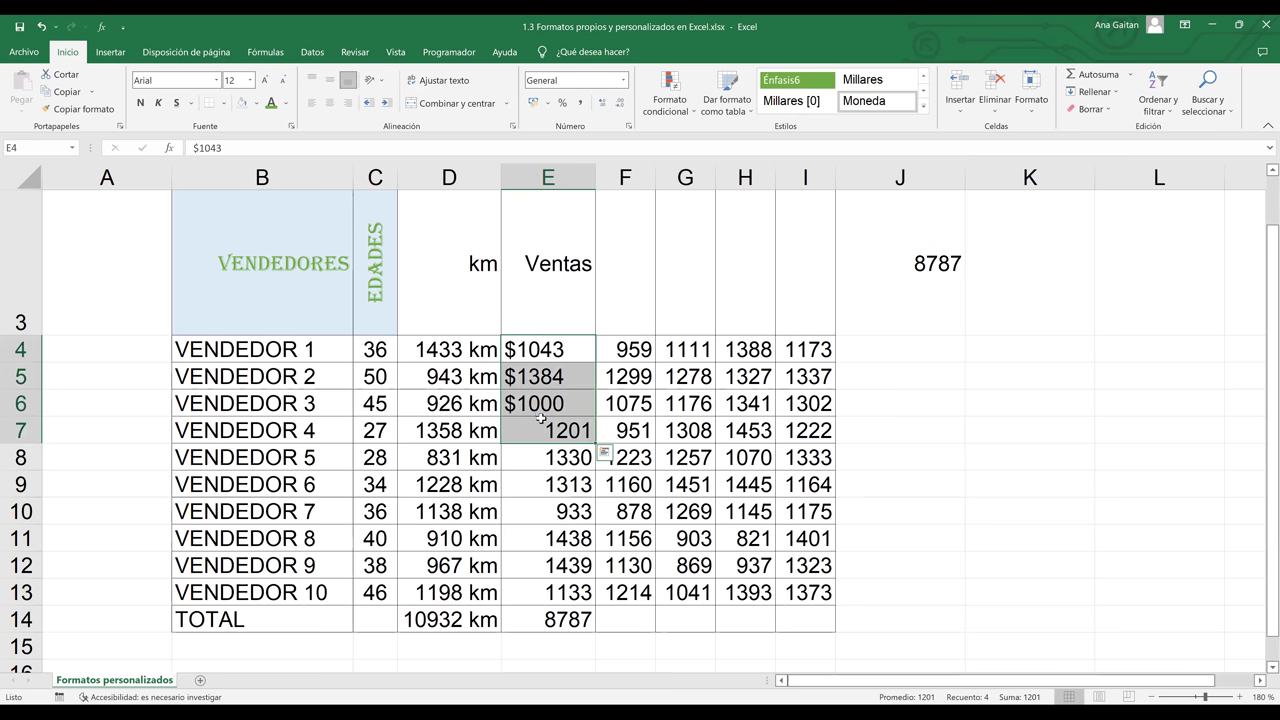
left_click(538, 403)
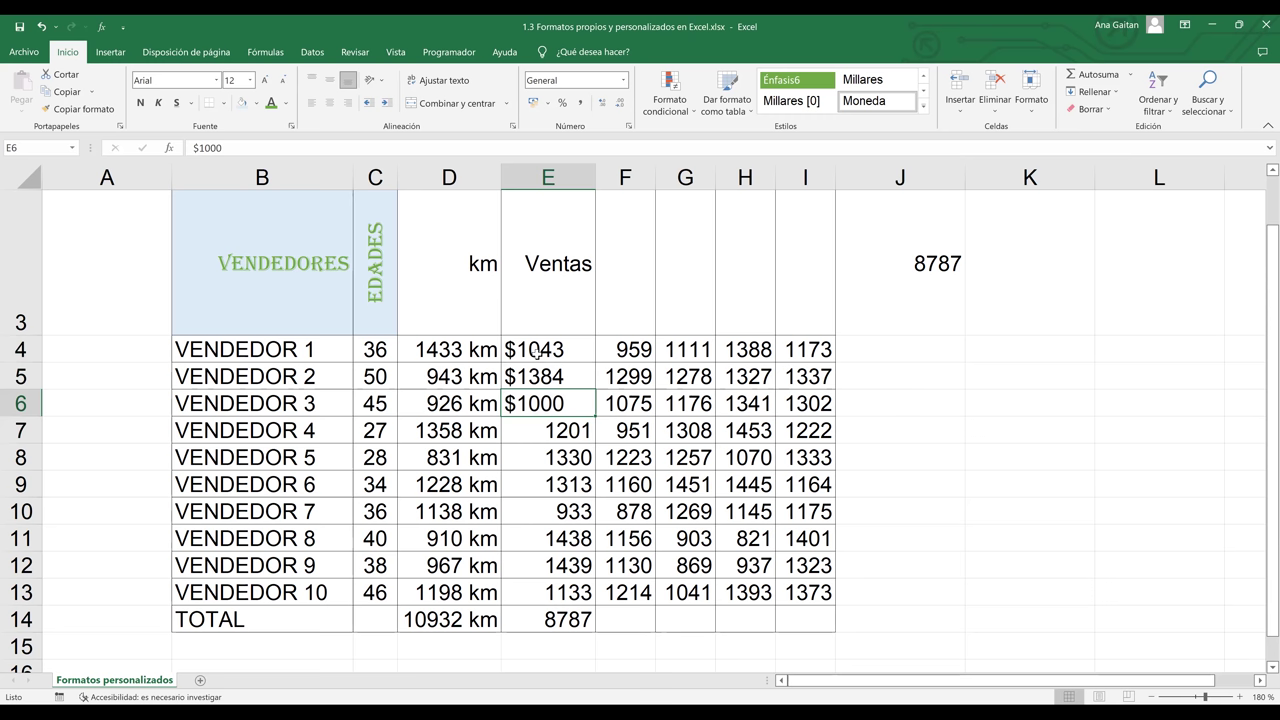
left_click(537, 352)
left_click_drag(223, 148, 193, 148)
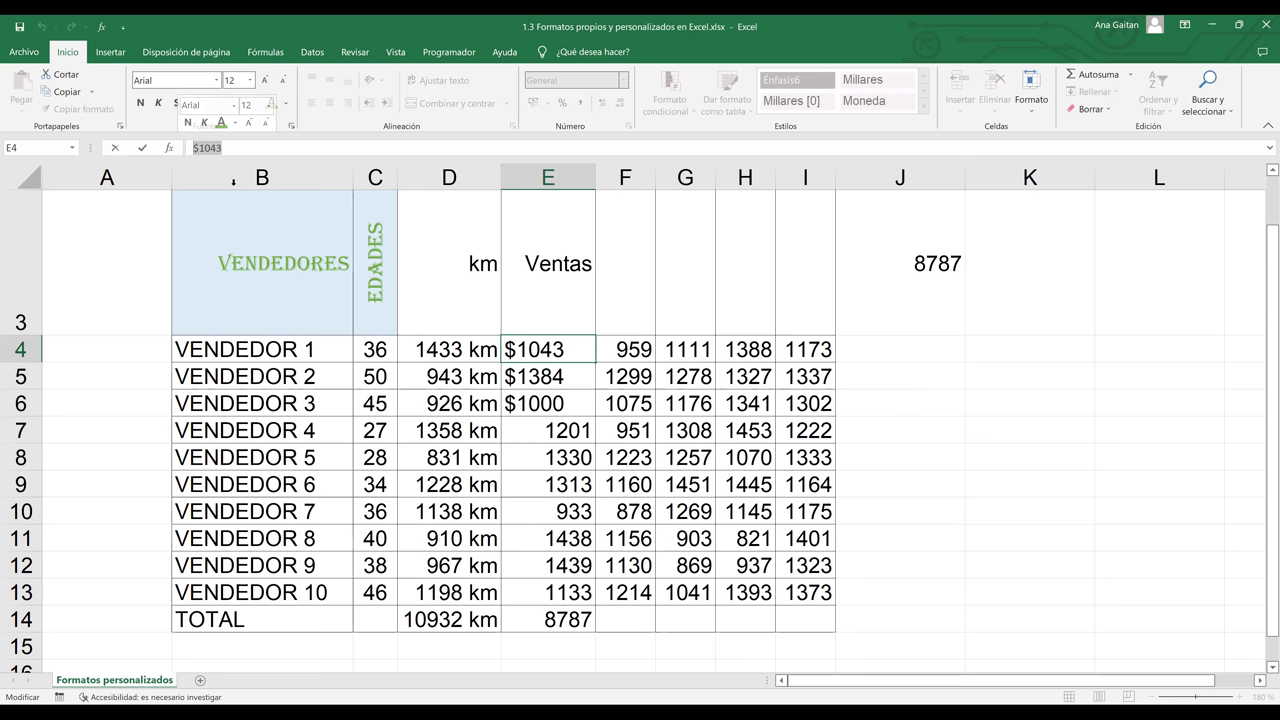
key("BackSpace")
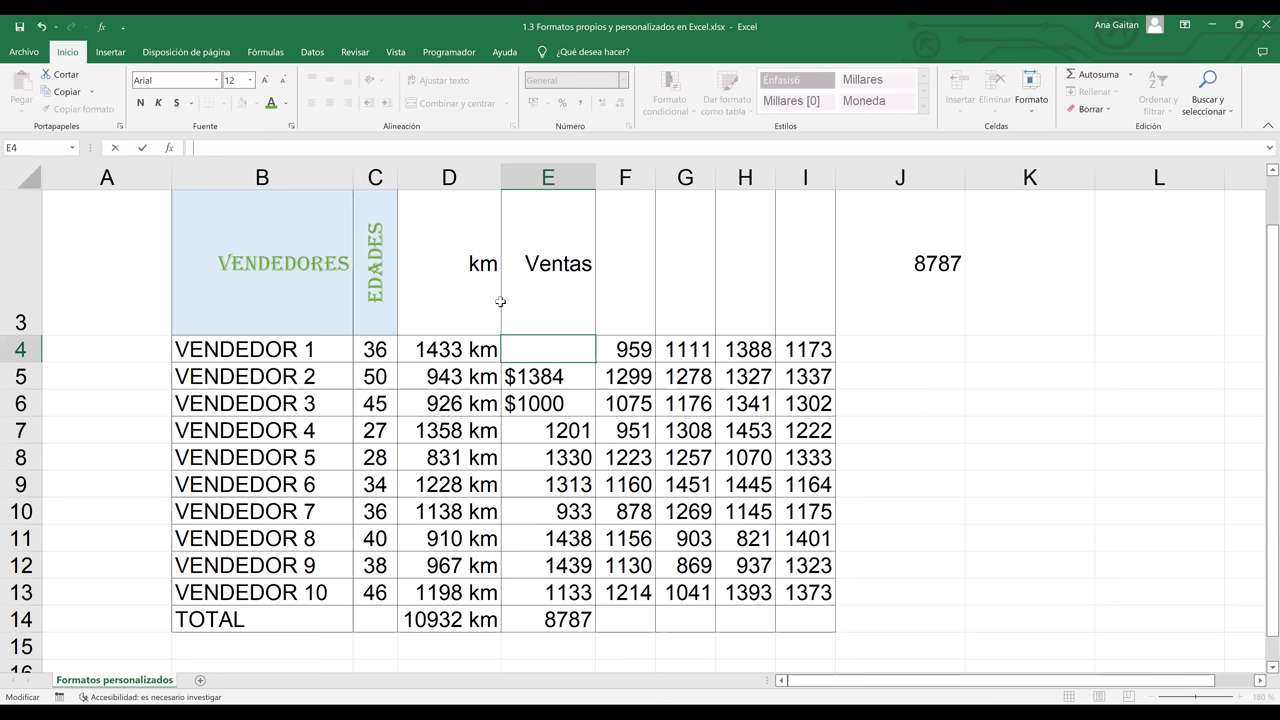
left_click(581, 383)
- Undo the clearing of E4 and the $ signs added to E5 and E6
key("ctrl+z")
key("ctrl+z")
key("ctrl+z")
key("ctrl+z")
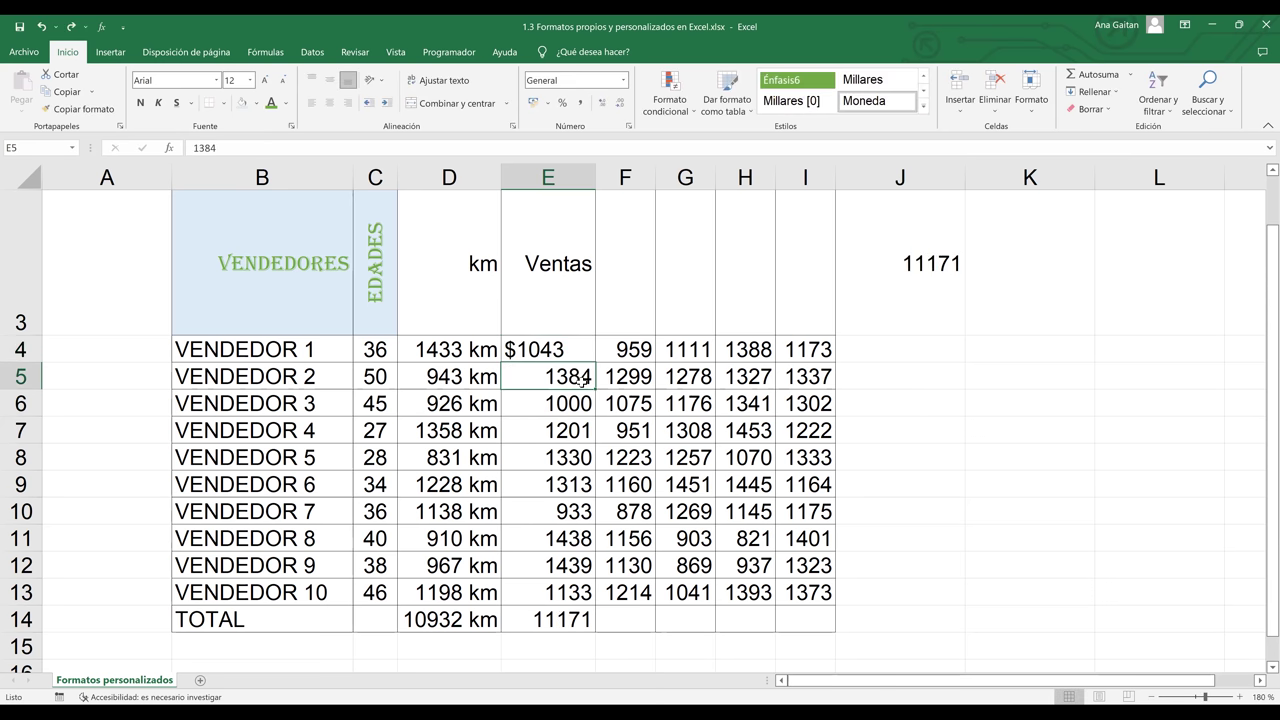
- Undo the $ sign added to the content of E4
left_click(583, 383)
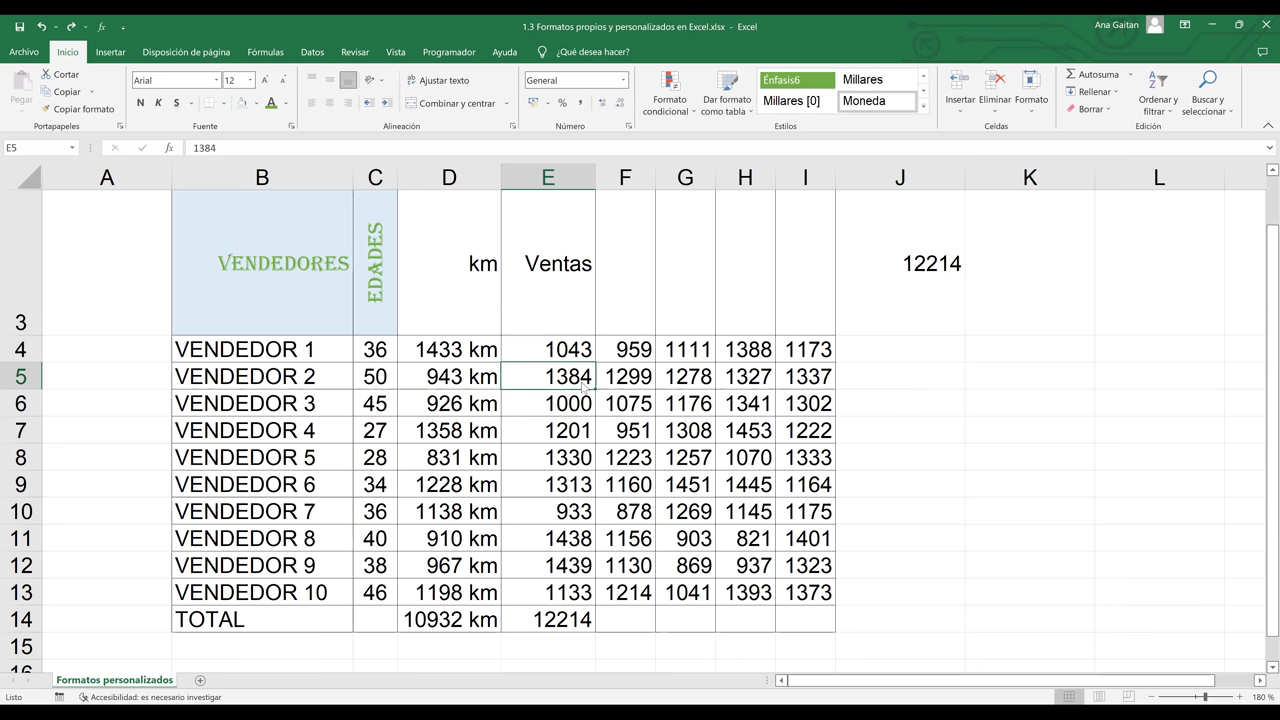
left_click(748, 458)
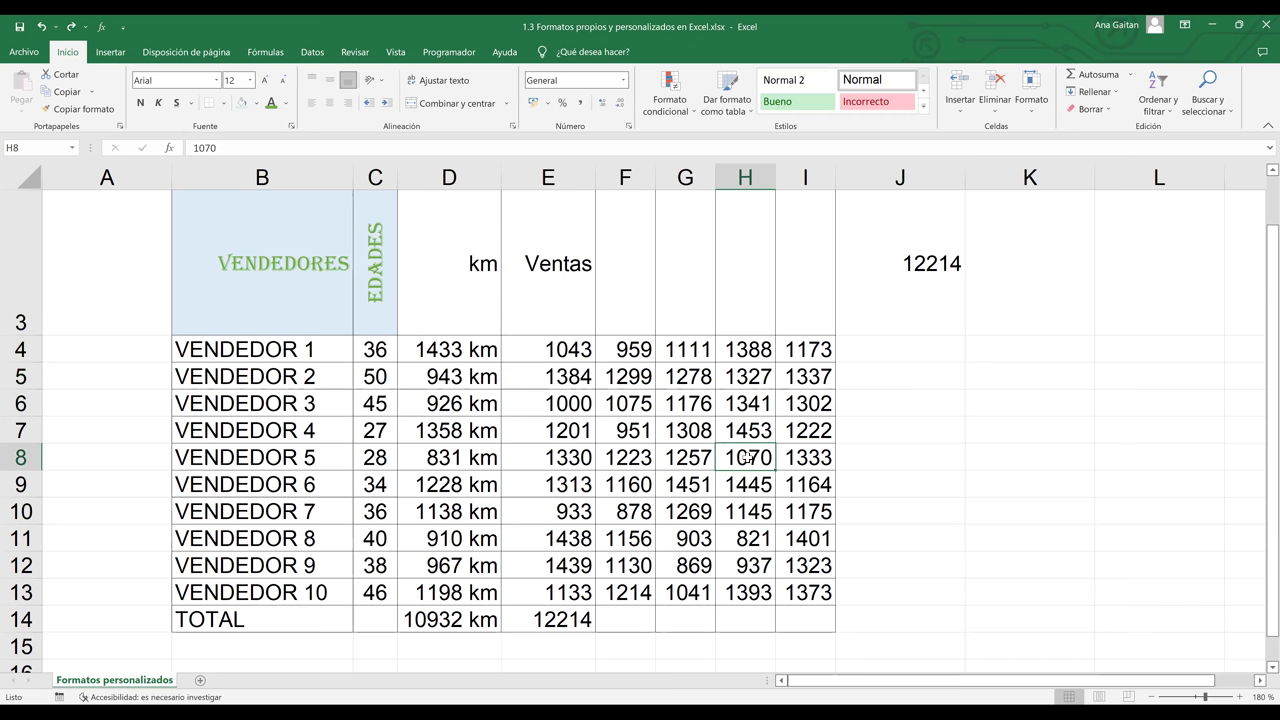
- Apply the Moneda number format to the sales in E4:E13 and widen column E so the amounts fit
left_click_drag(565, 352, 555, 588)
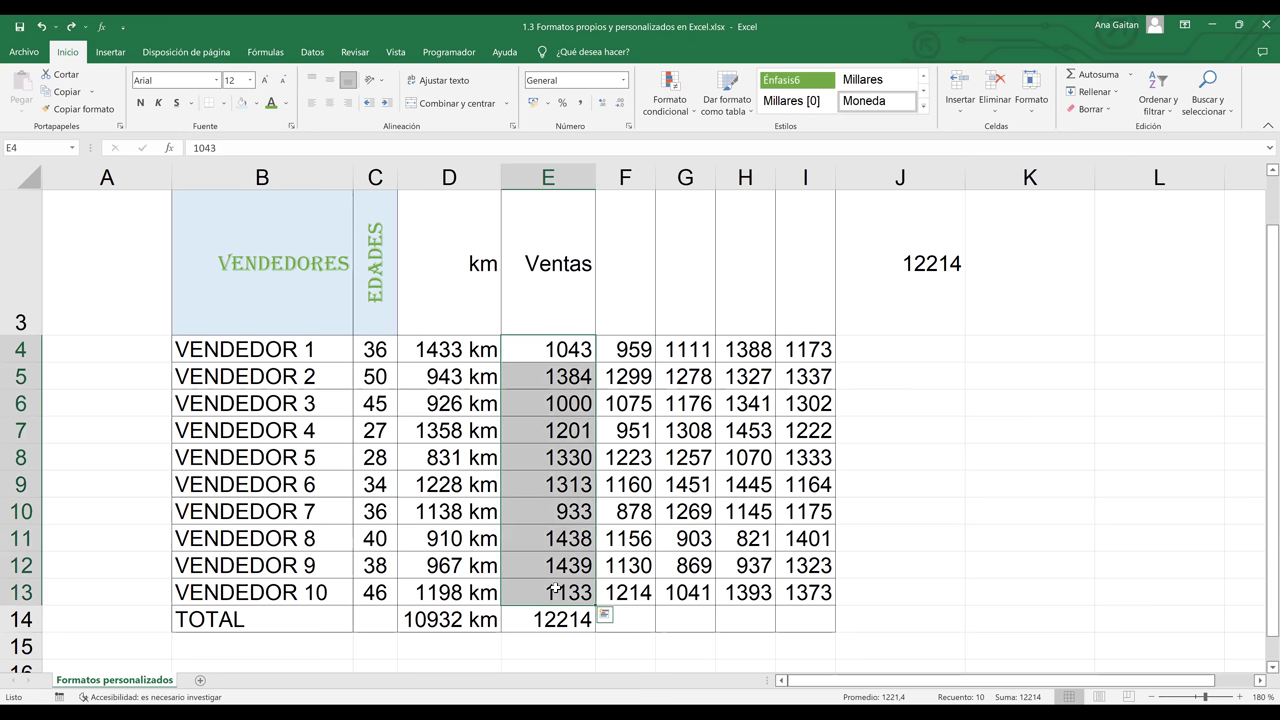
left_click(622, 82)
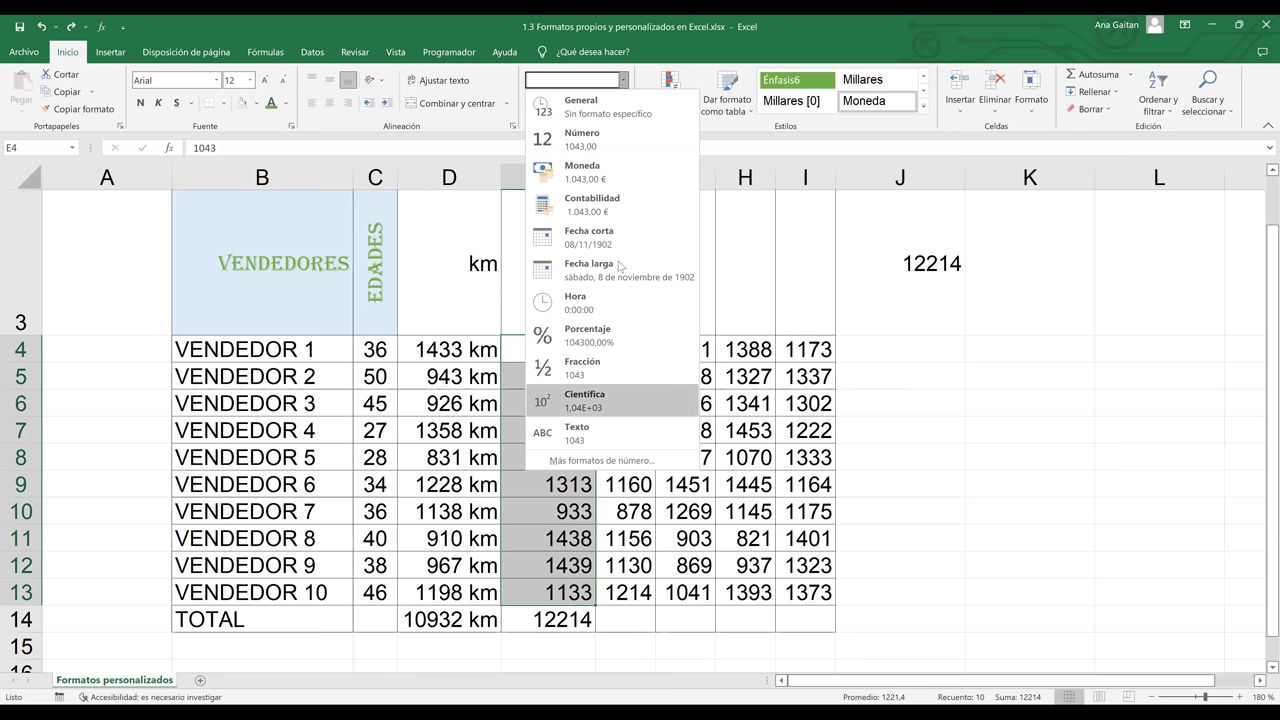
left_click(607, 183)
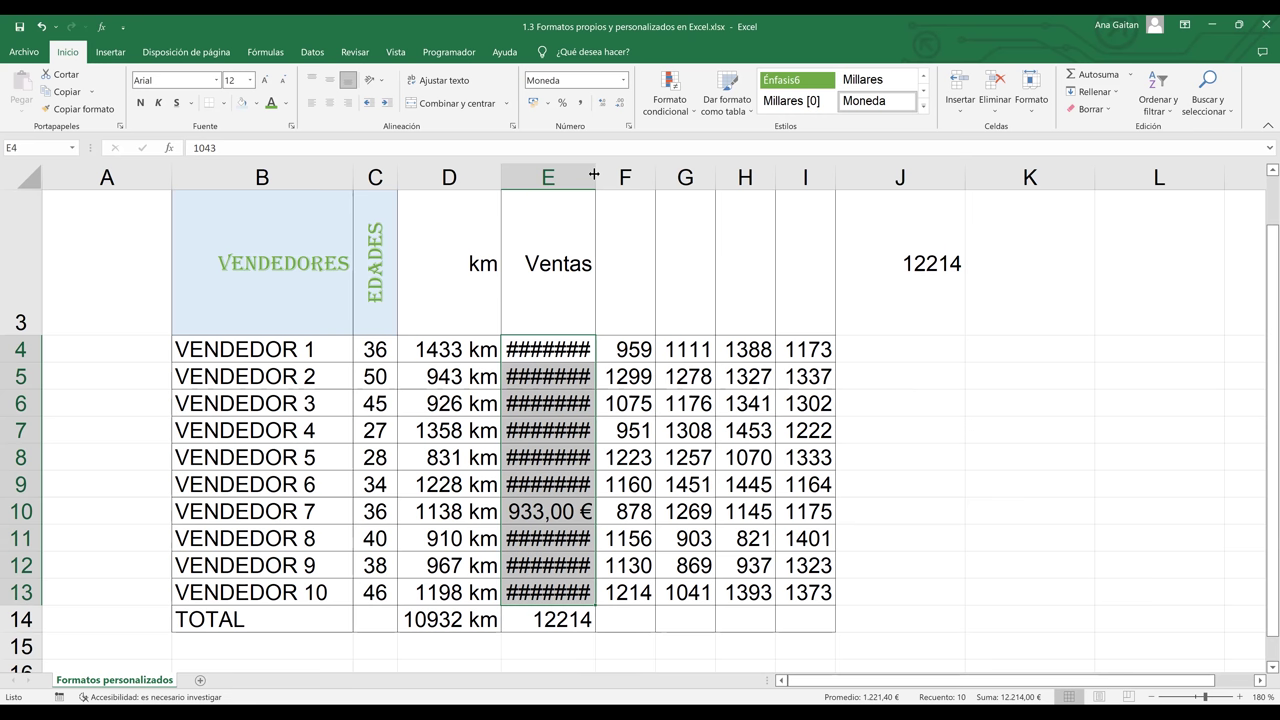
left_click_drag(594, 175, 641, 186)
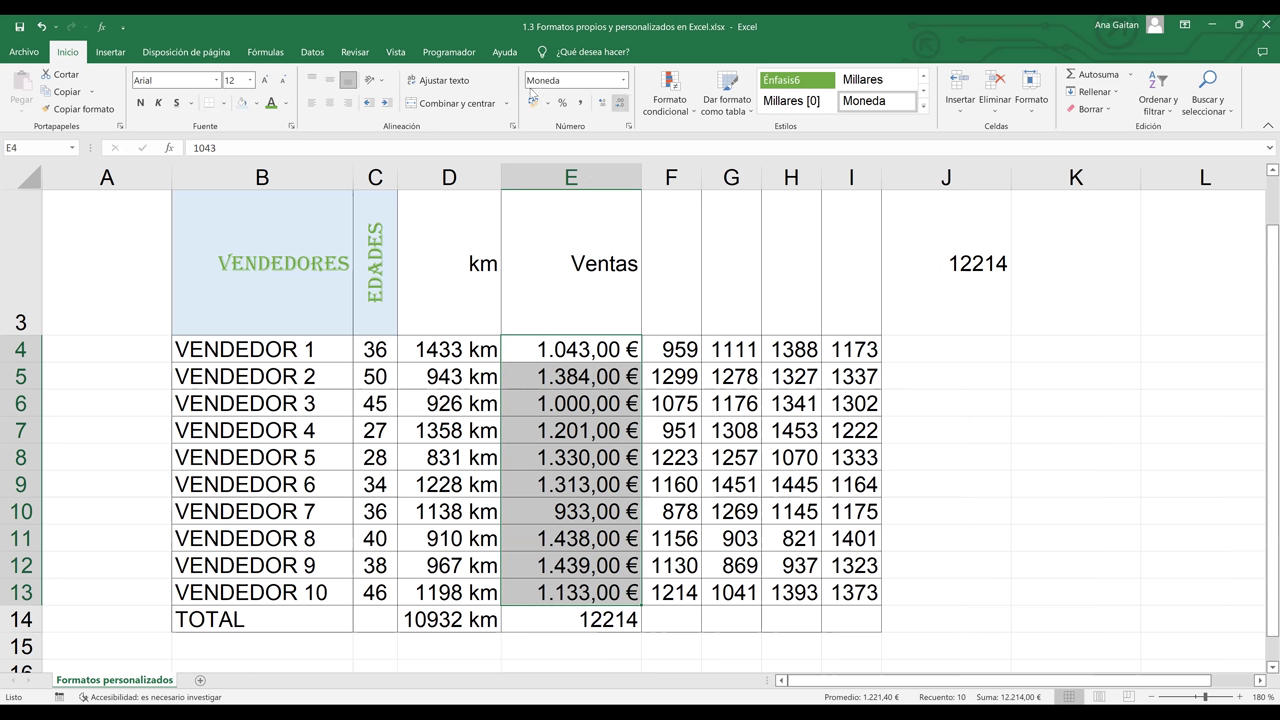
- Set the currency symbol of E4:E13 to $ Español (El Salvador) in the cell format settings
left_click(629, 128)
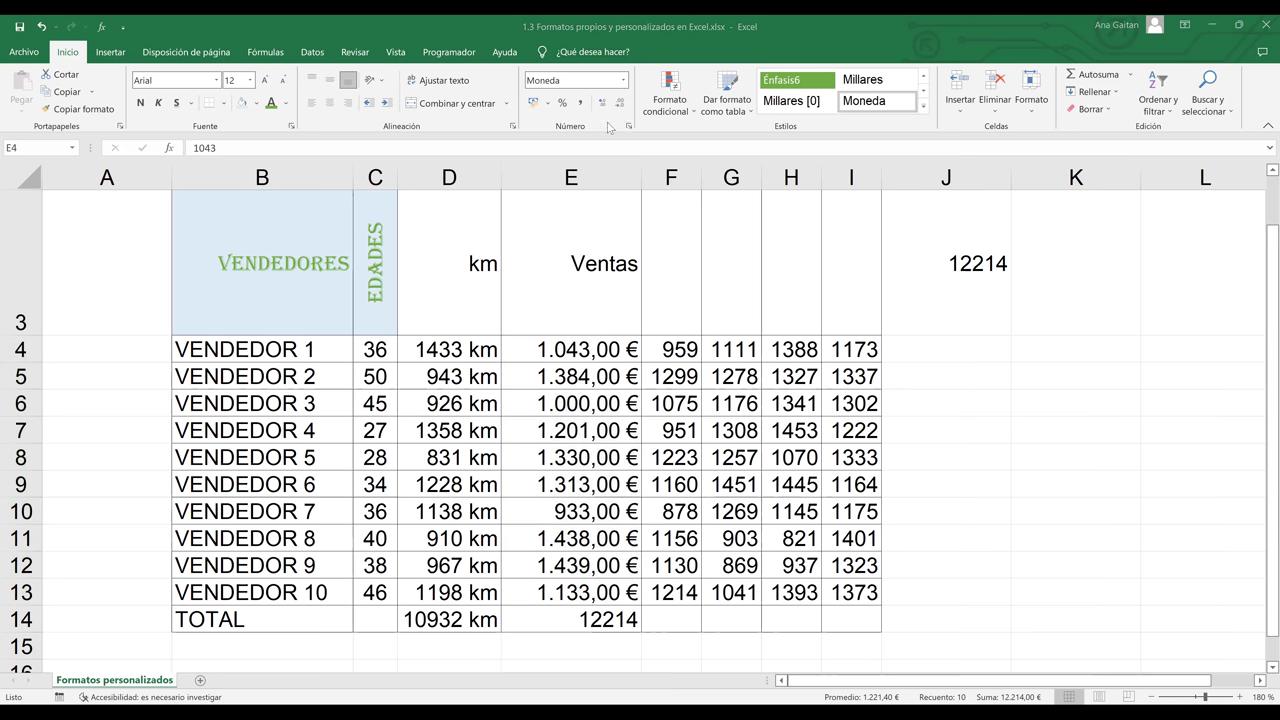
left_click(631, 131)
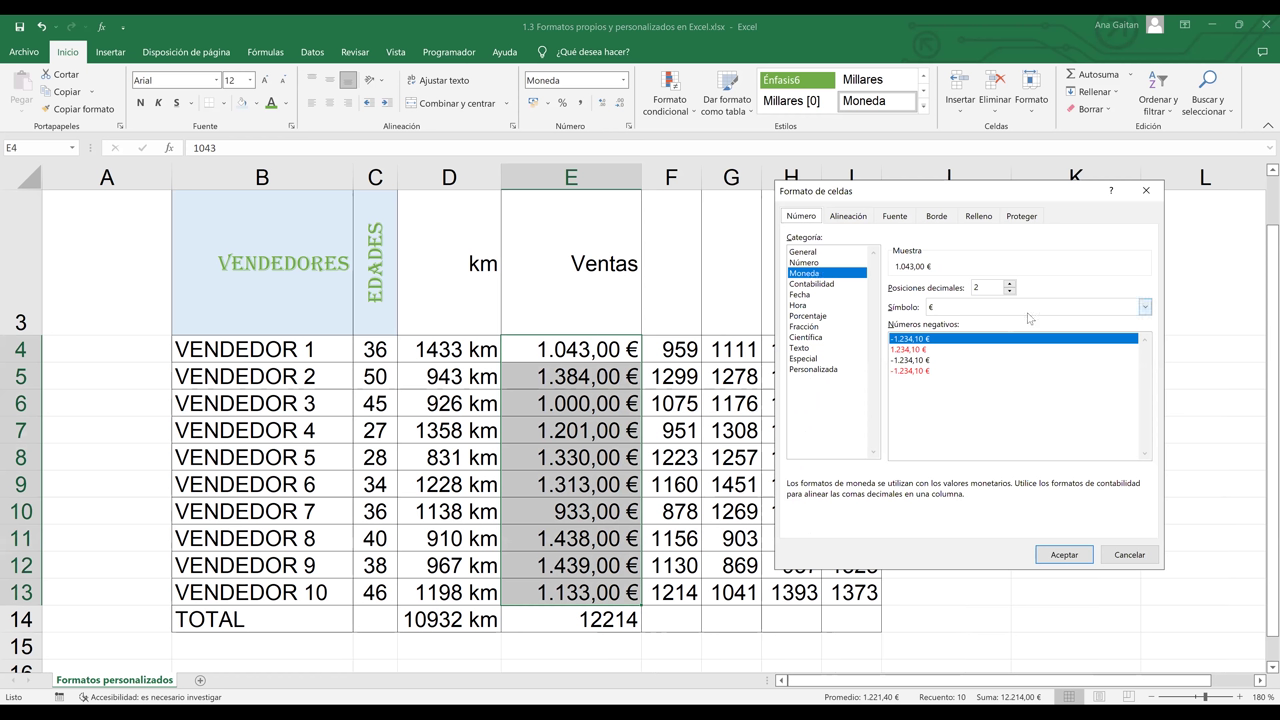
left_click(1145, 308)
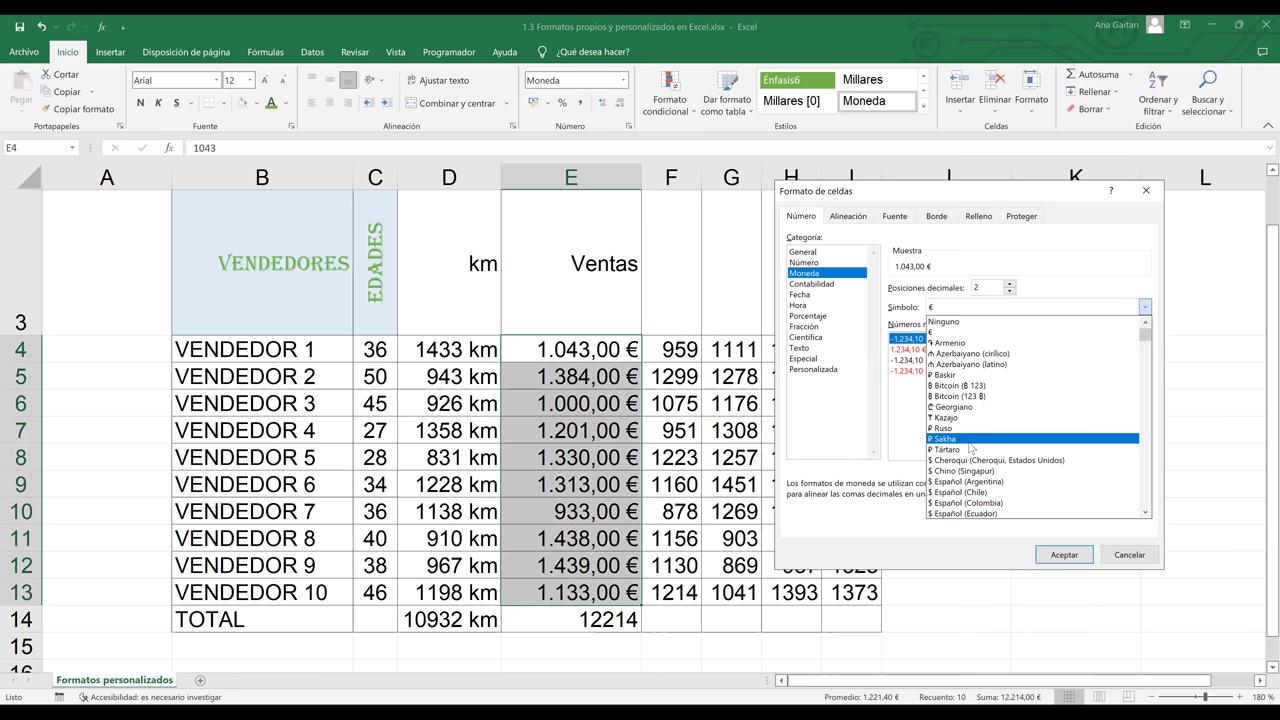
key("Down")
key("Down")
key("Down")
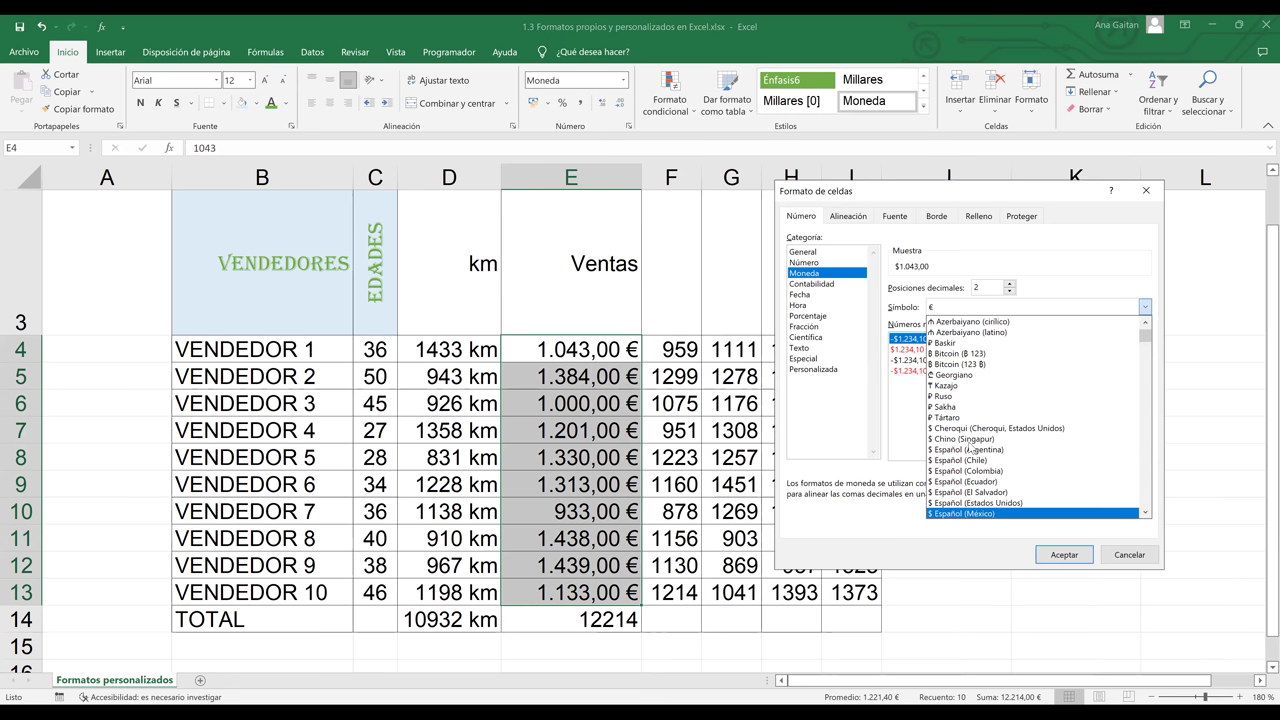
left_click(999, 495)
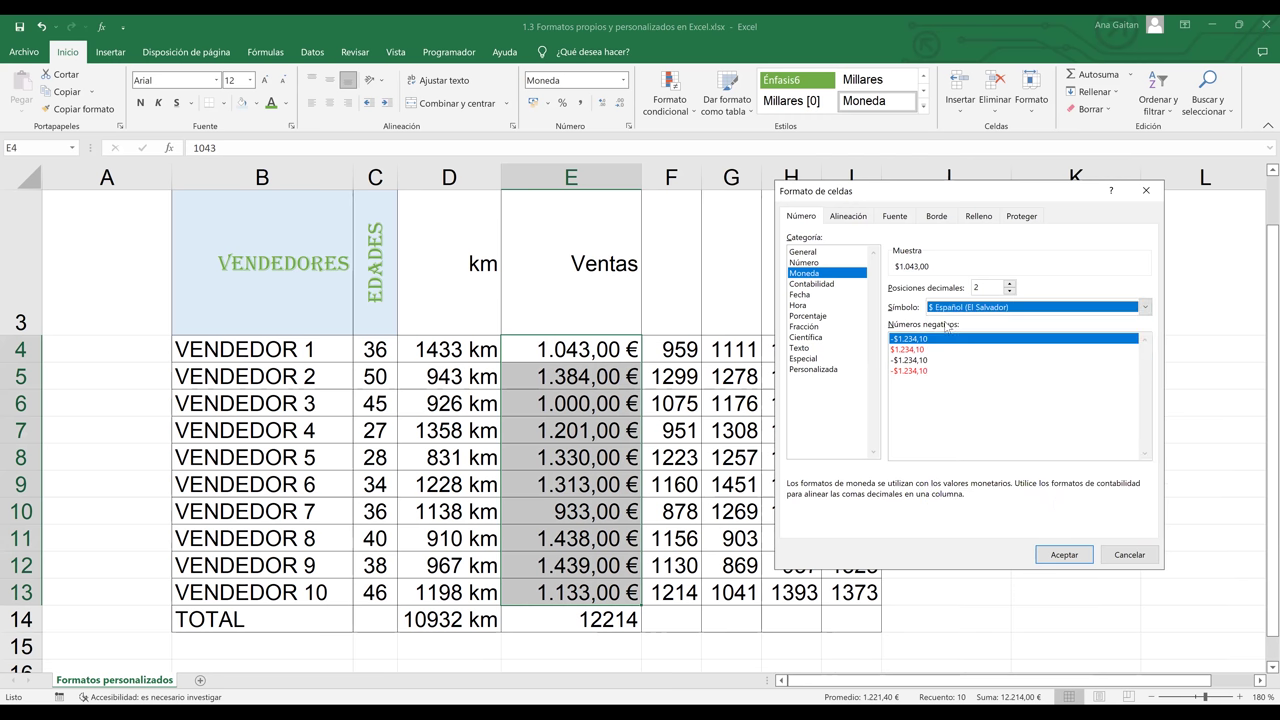
left_click(1064, 556)
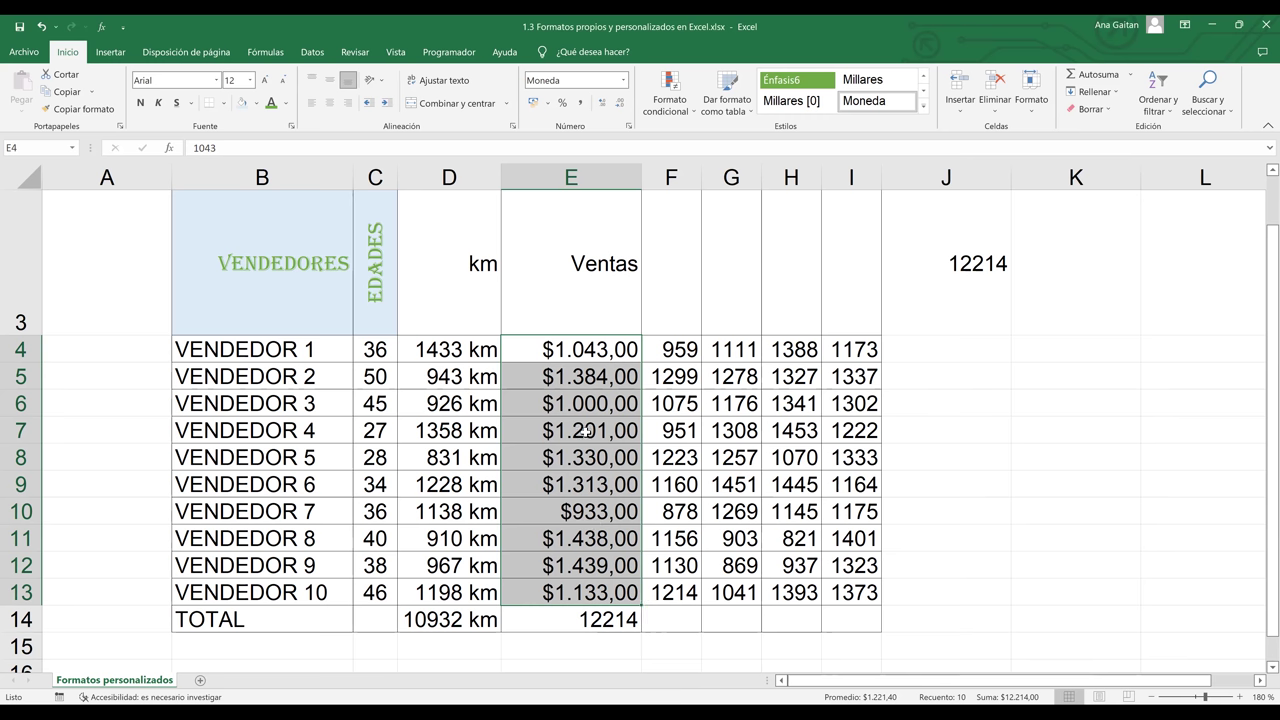
- Re-enter the formula =SUMA(E4:E13) in E14 so the total takes on the currency format
left_click(588, 622)
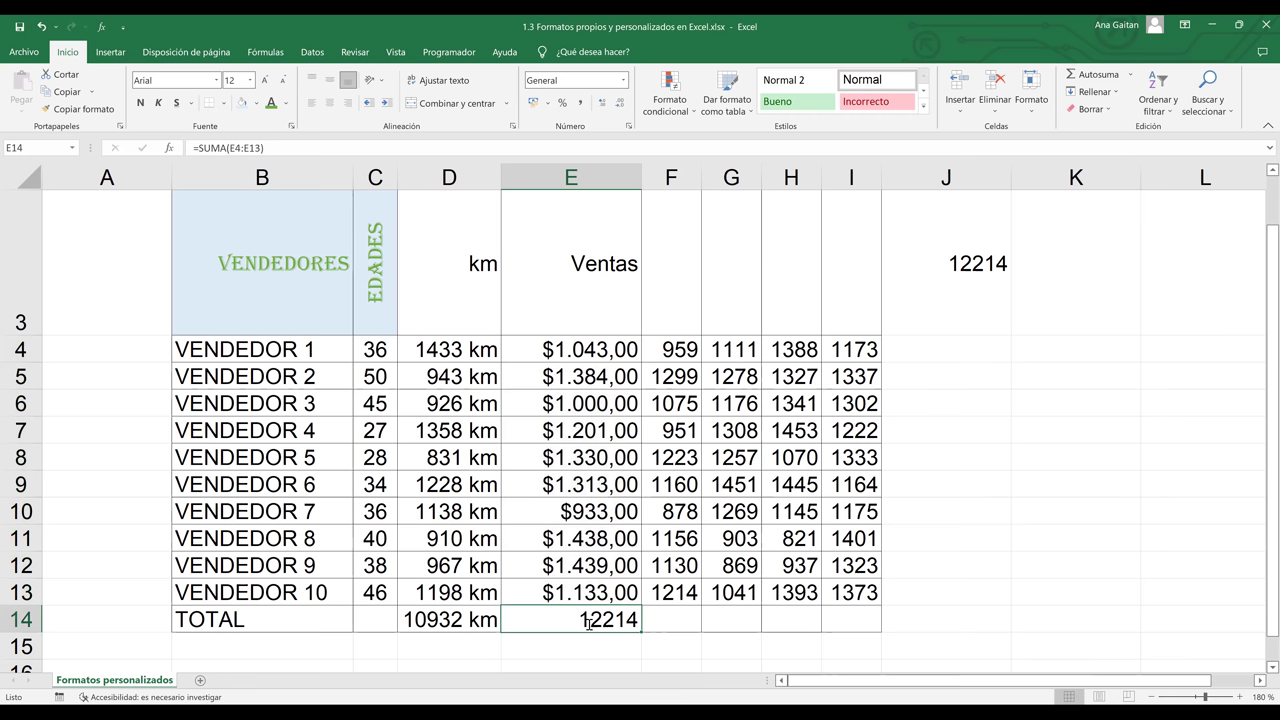
double_click(588, 621)
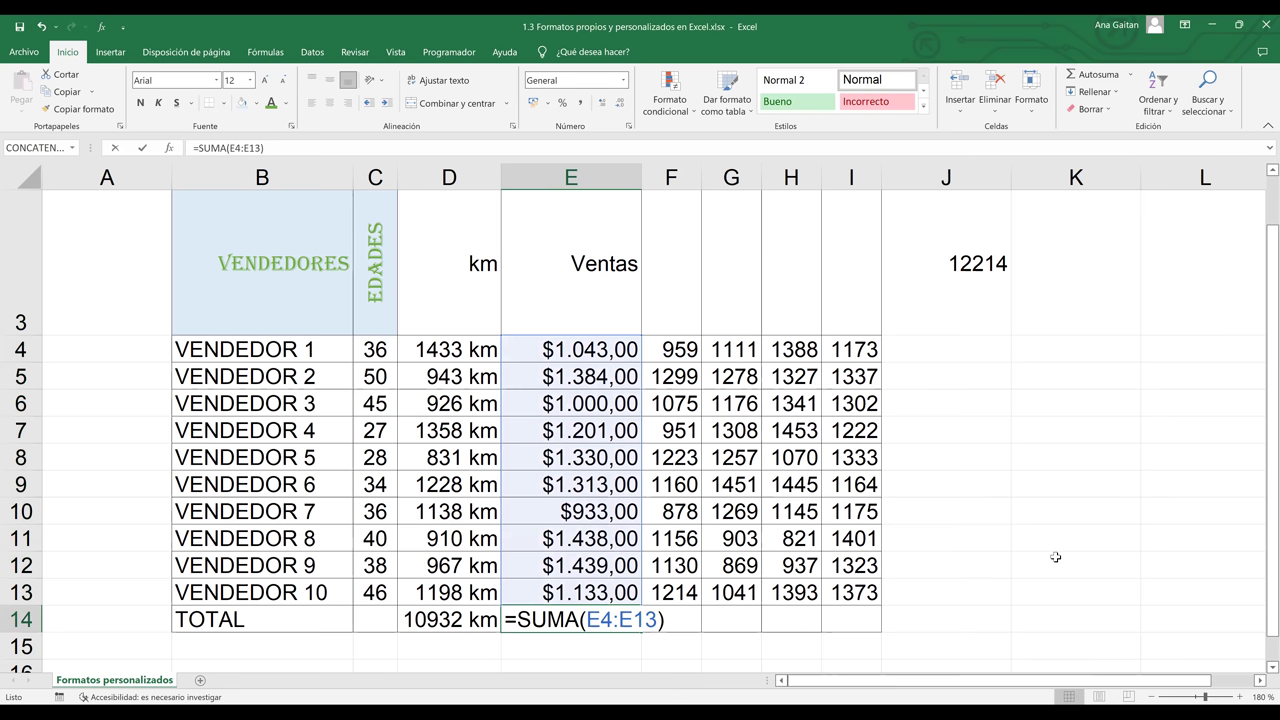
key("Return")
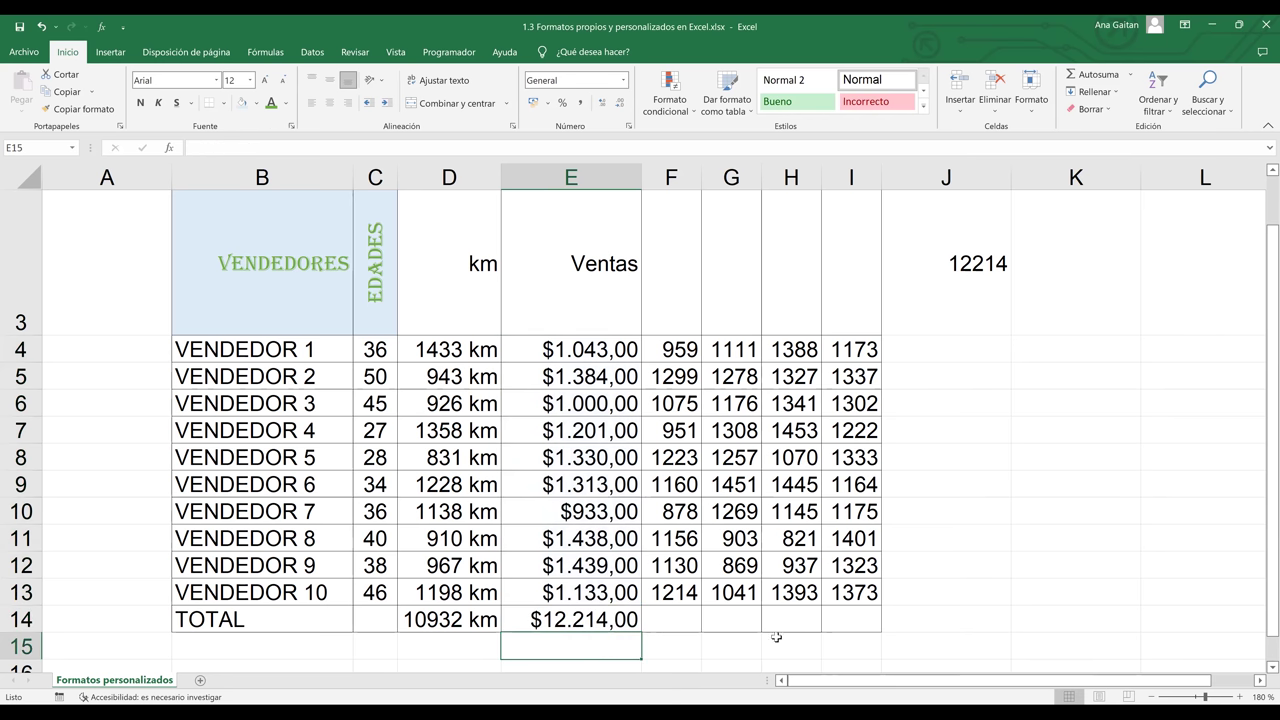
- Check the underlying content of E4 behind its currency format, leaving the cell unedited
left_click(570, 349)
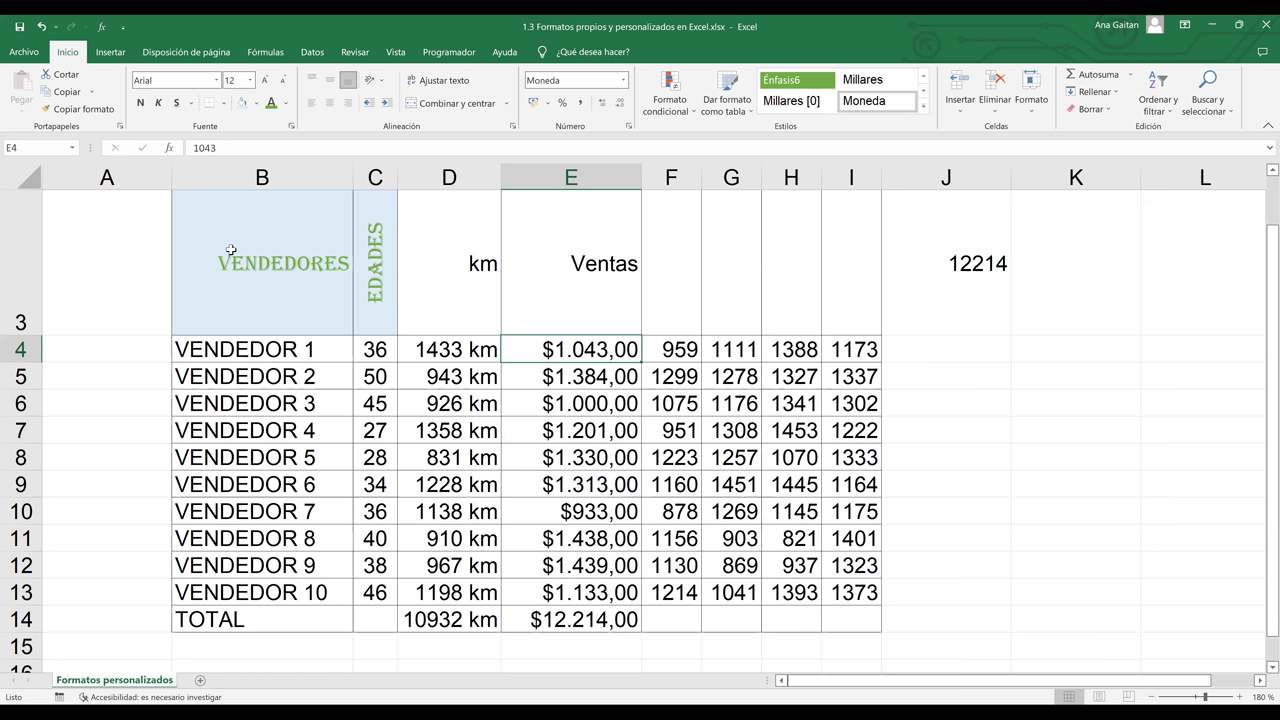
key("F2")
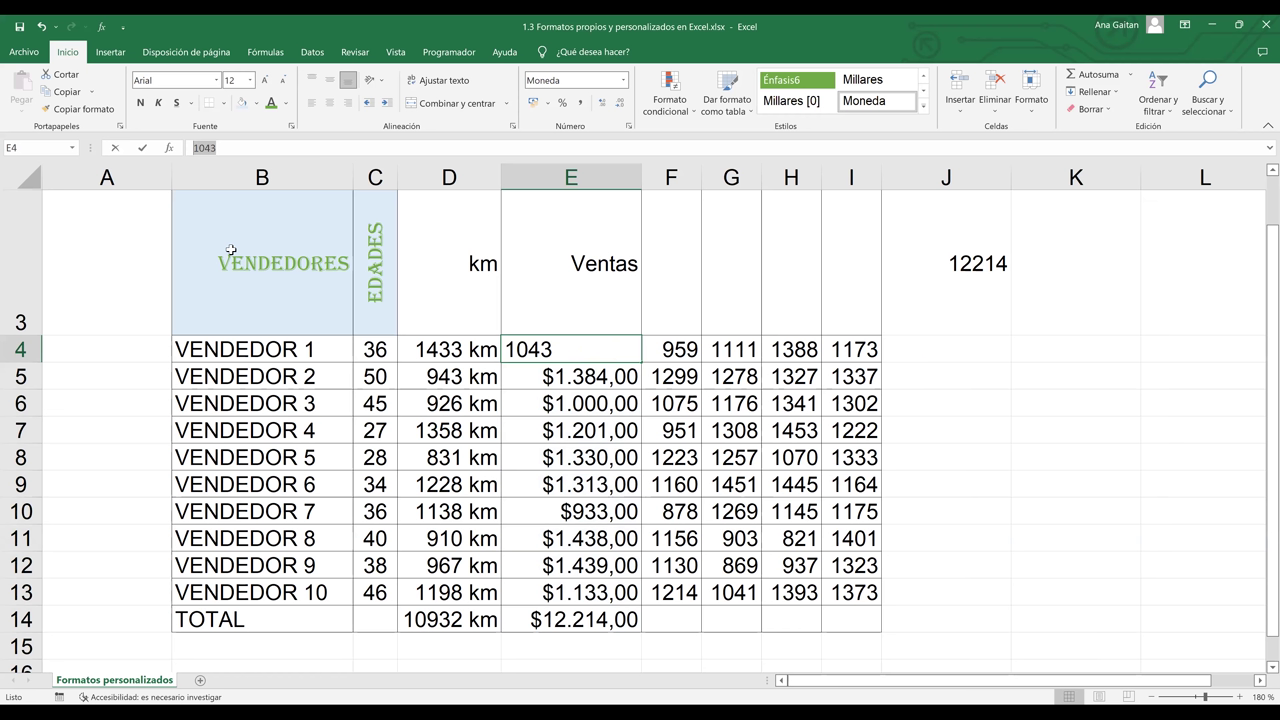
left_click(503, 403)
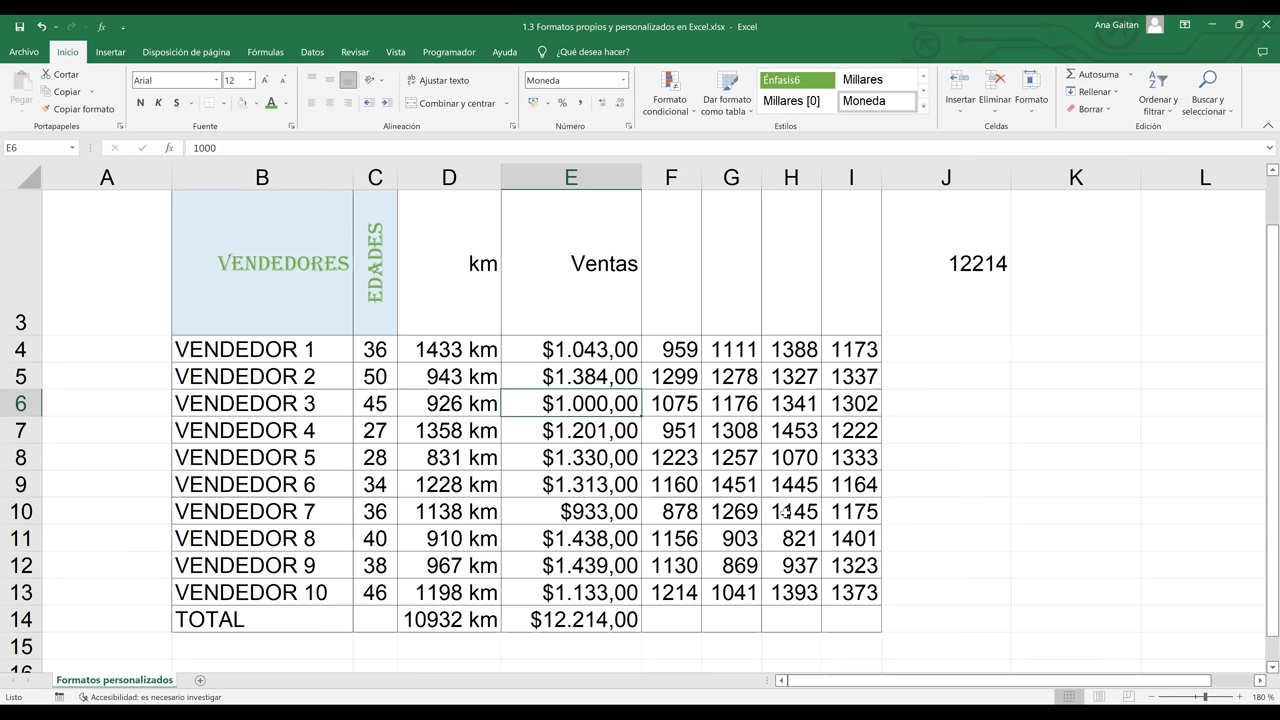
key("Right")
key("Right")
key("Right")
key("Down")
key("Down")
key("Down")
key("Down")
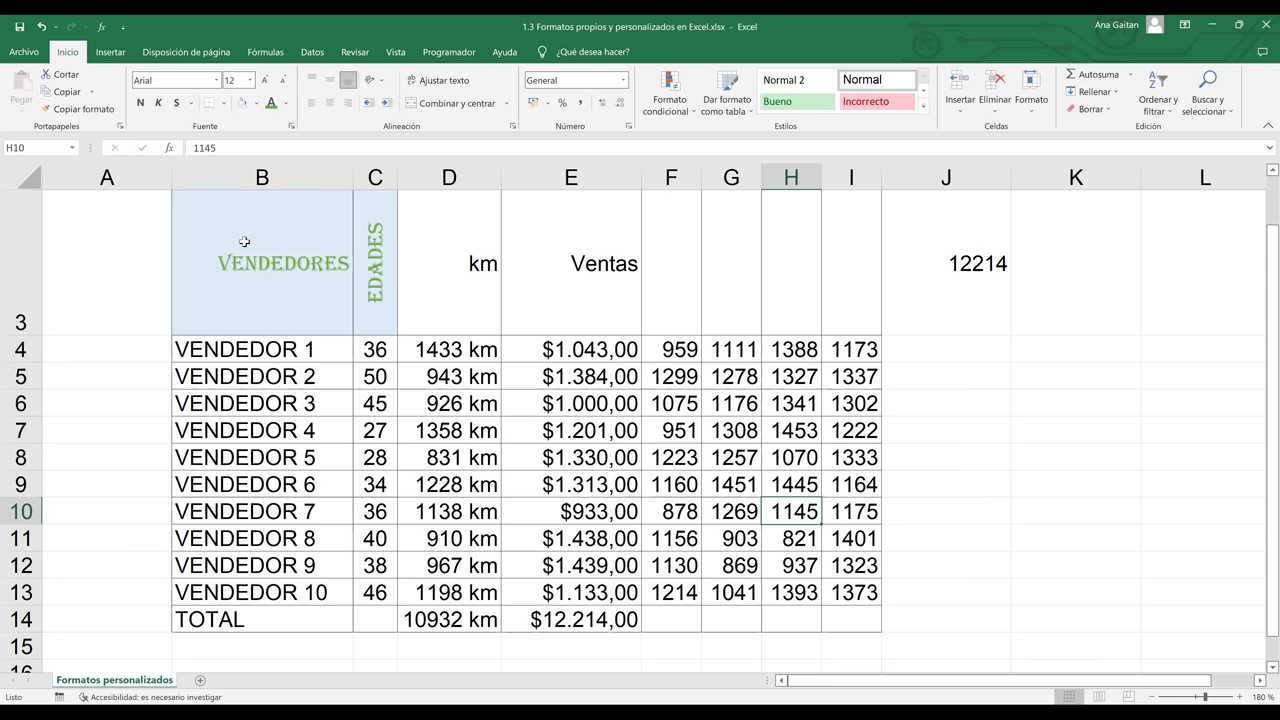
- Apply all borders (Todos los bordes) to the sales table in B3:E14
left_click(228, 231)
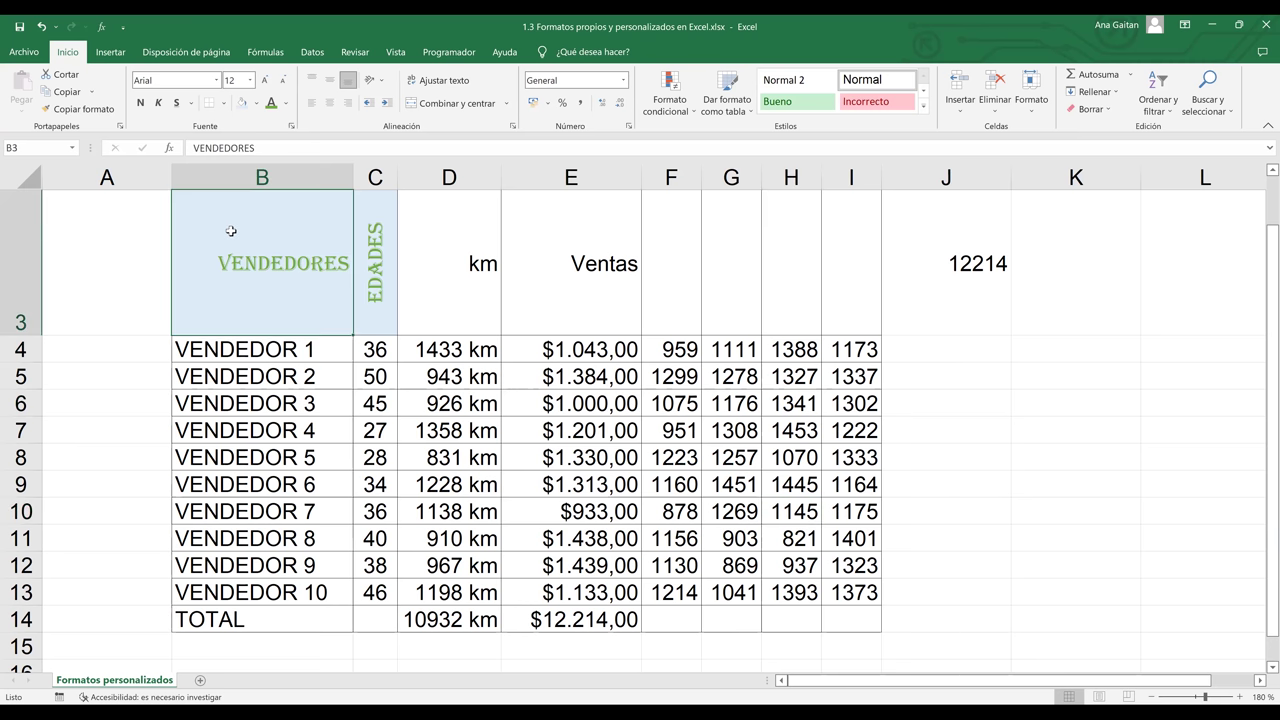
left_click(606, 622, "shift")
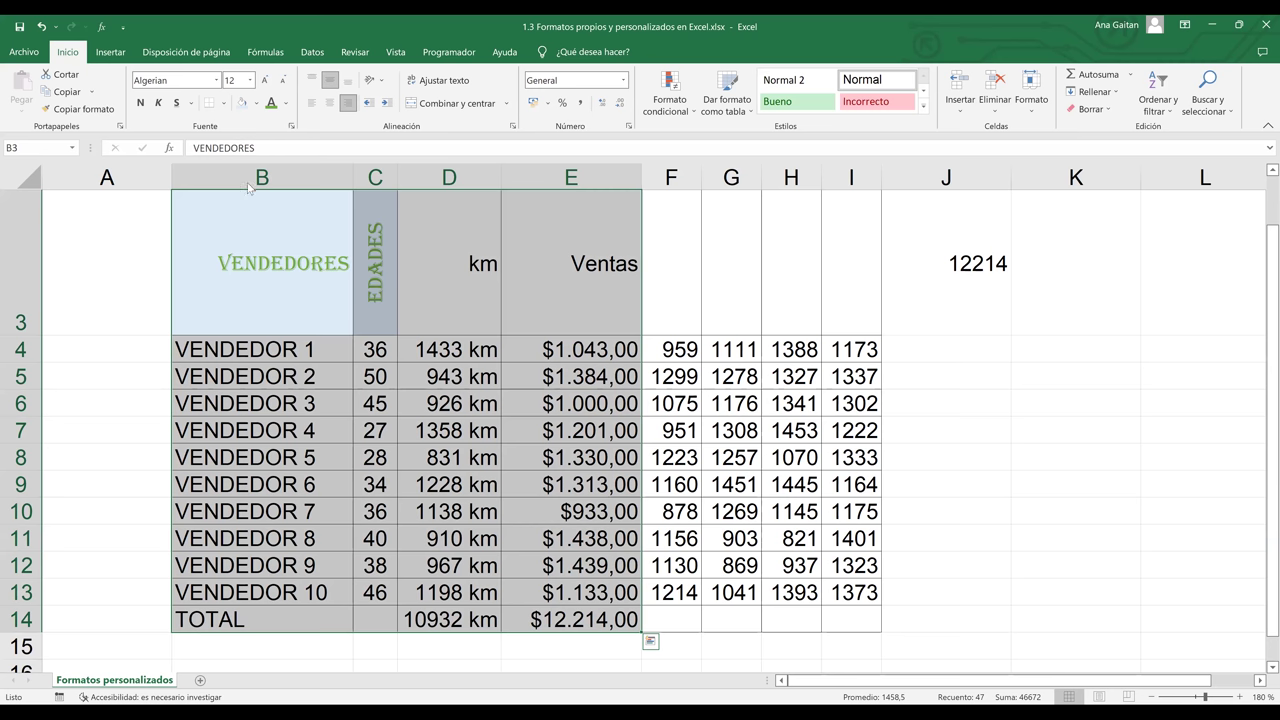
left_click(222, 102)
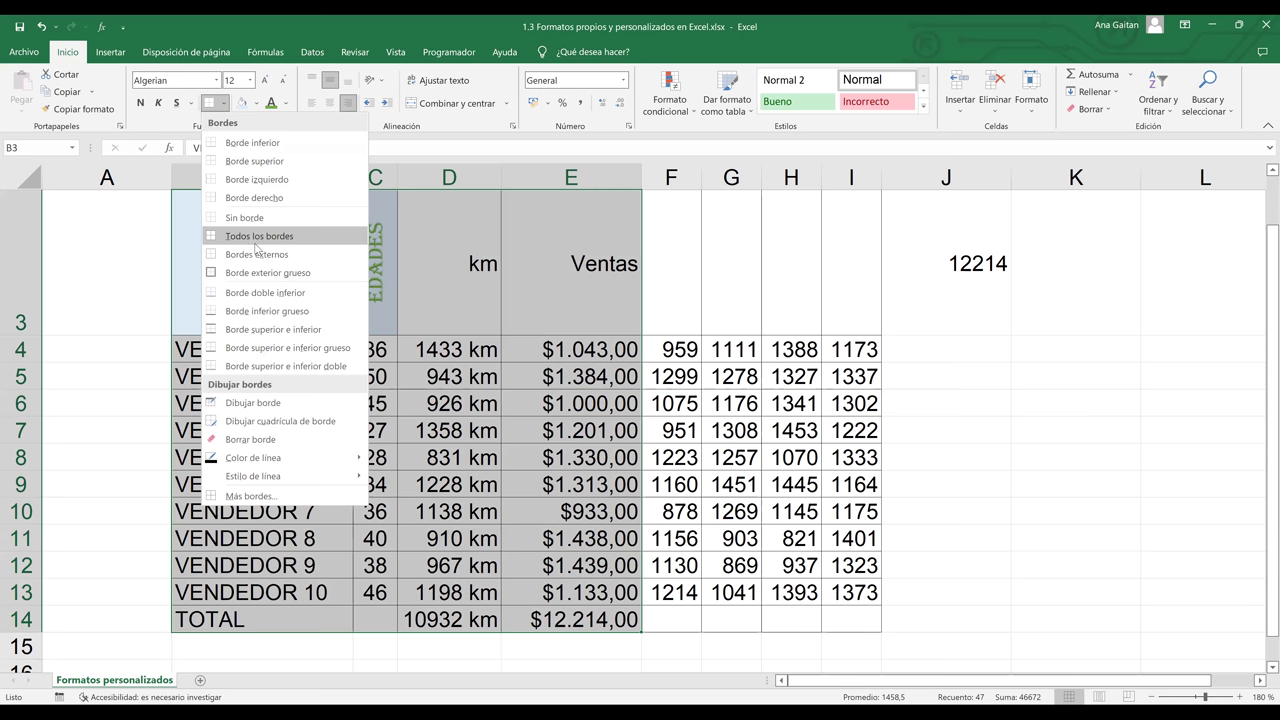
left_click(256, 238)
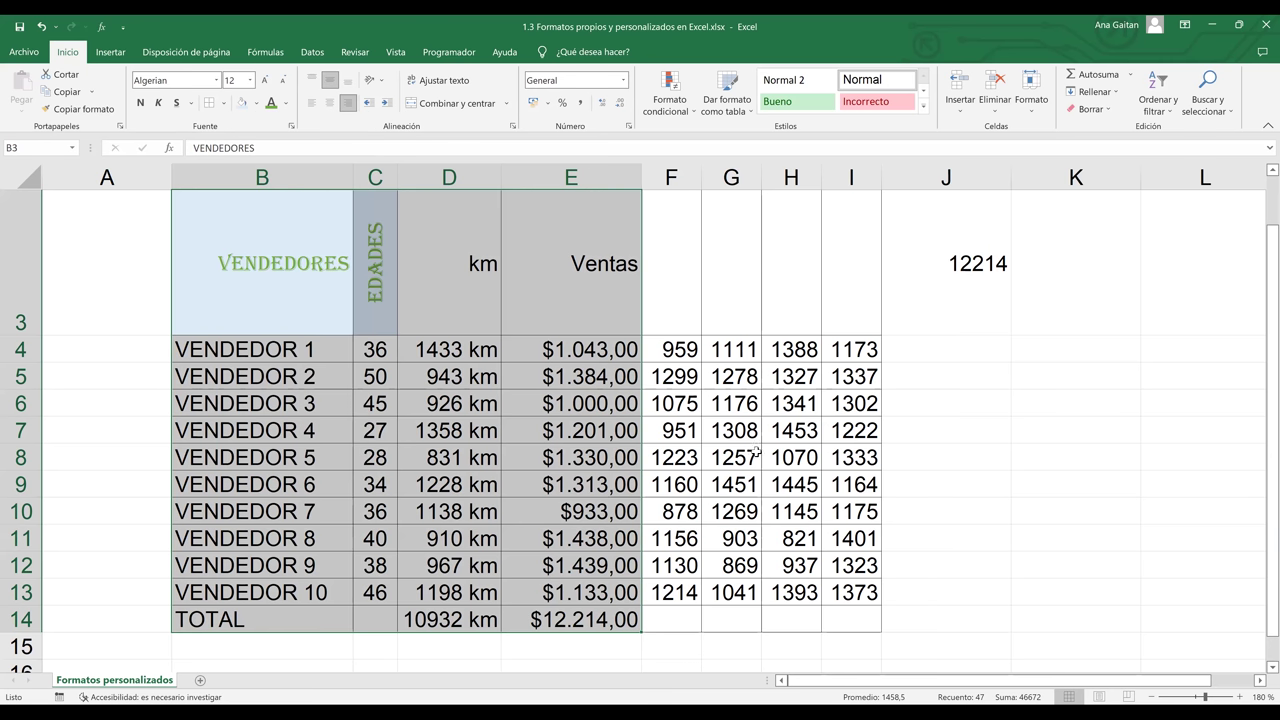
- Remove all borders from the range F3:I14
left_click(672, 430)
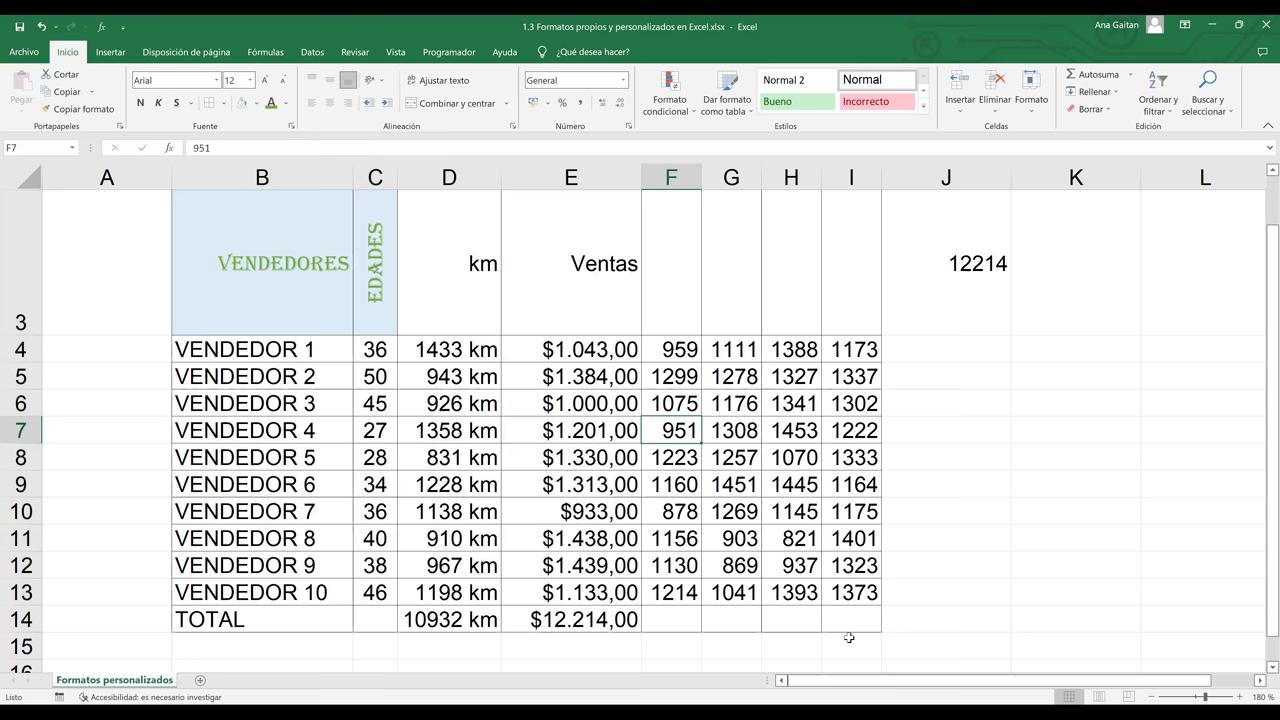
left_click(226, 103)
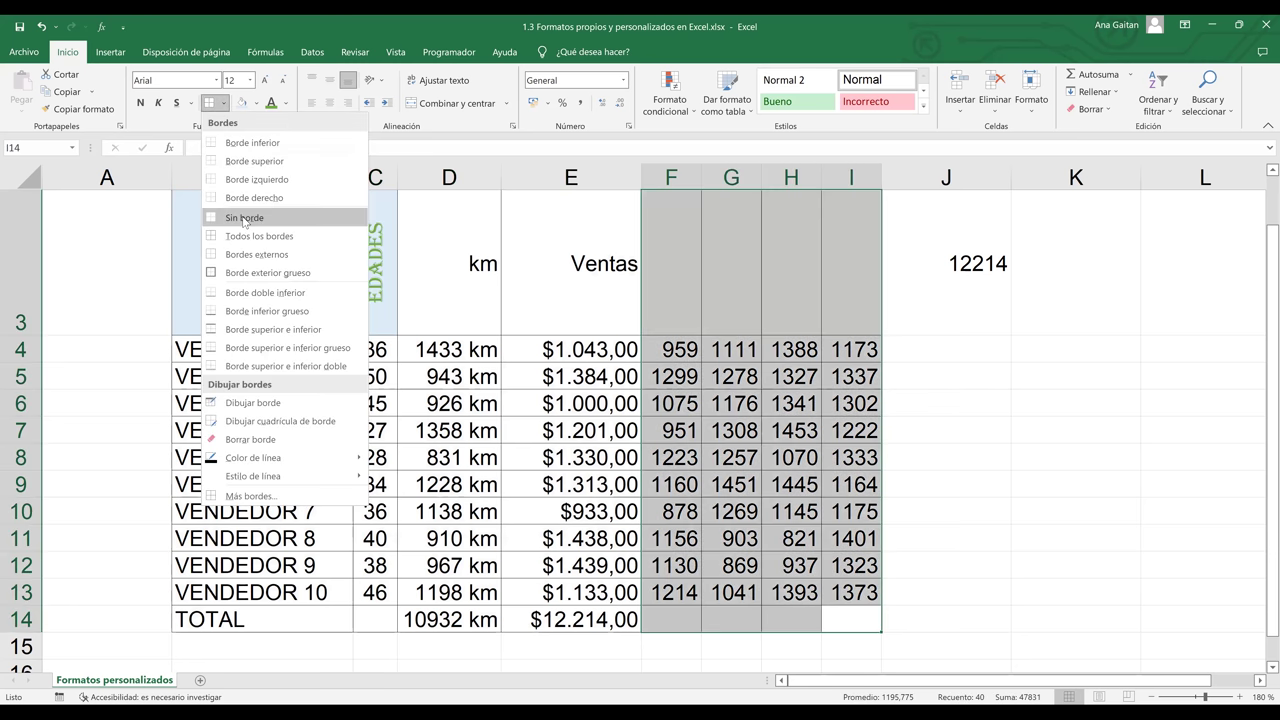
left_click(1033, 372)
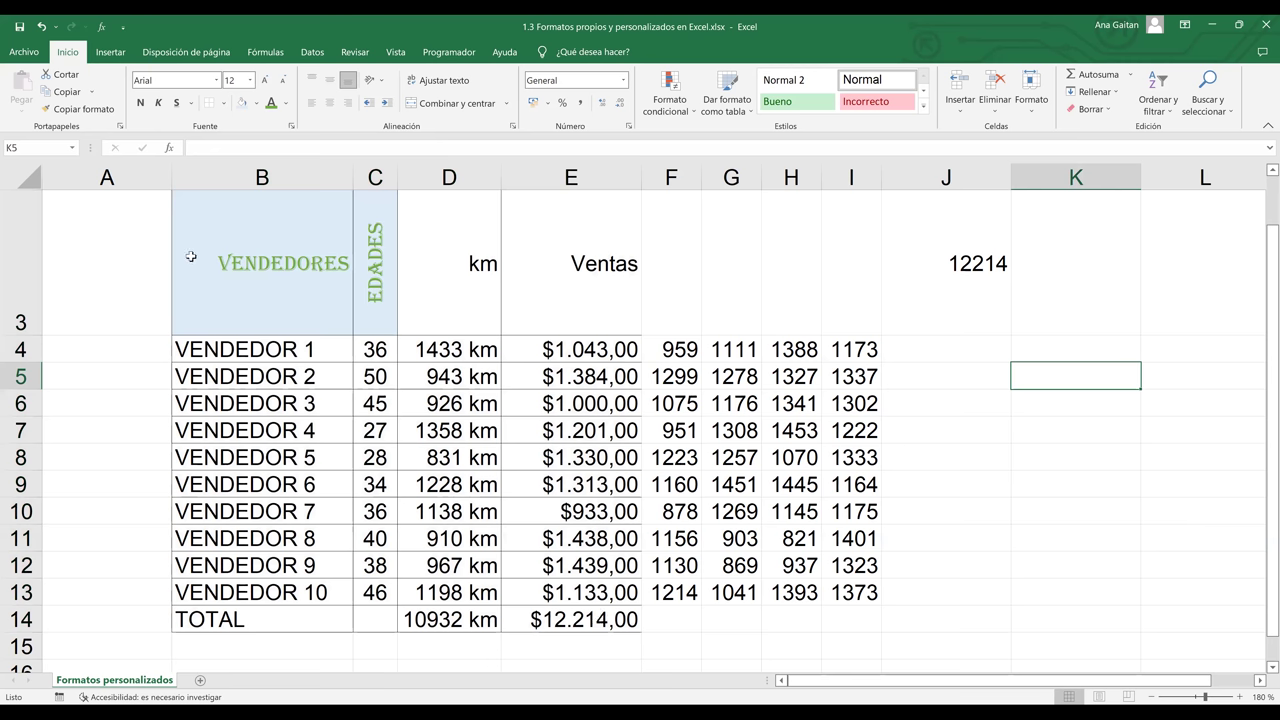
- Choose a heavier solid border line style and apply outside borders (Bordes externos) to B3:E14
left_click_drag(570, 619, 191, 257)
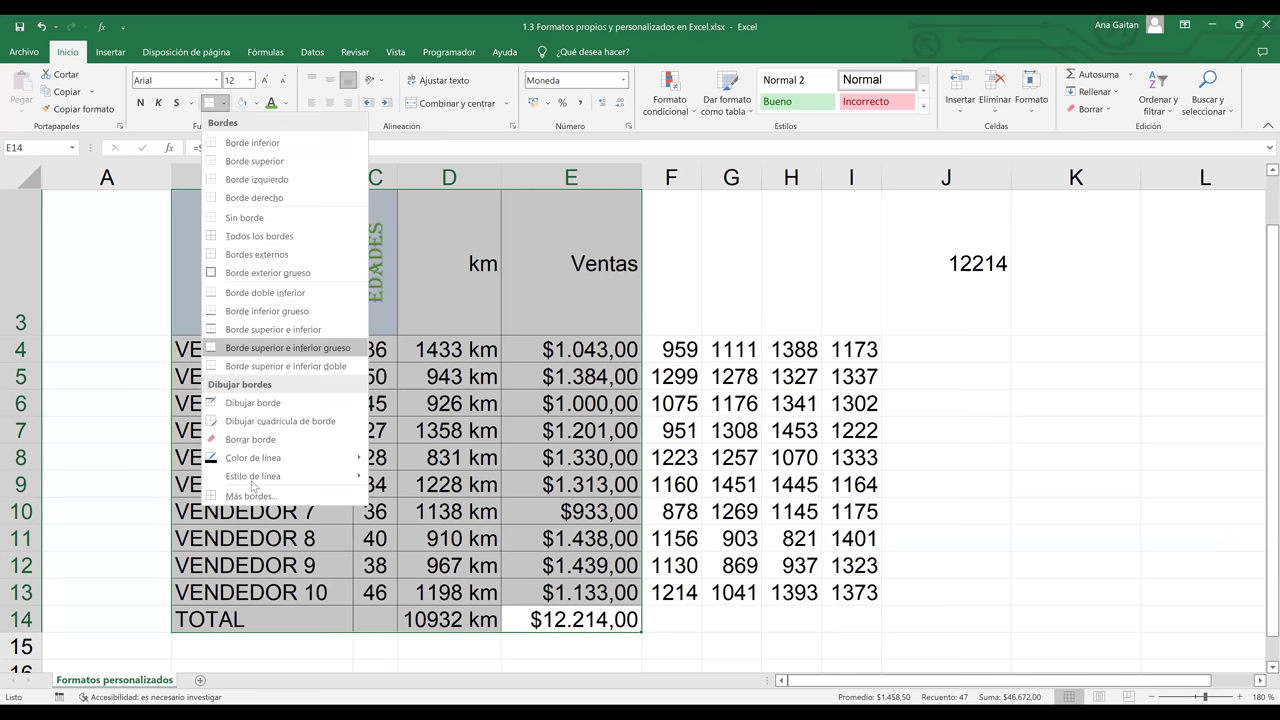
mouse_move(254, 480)
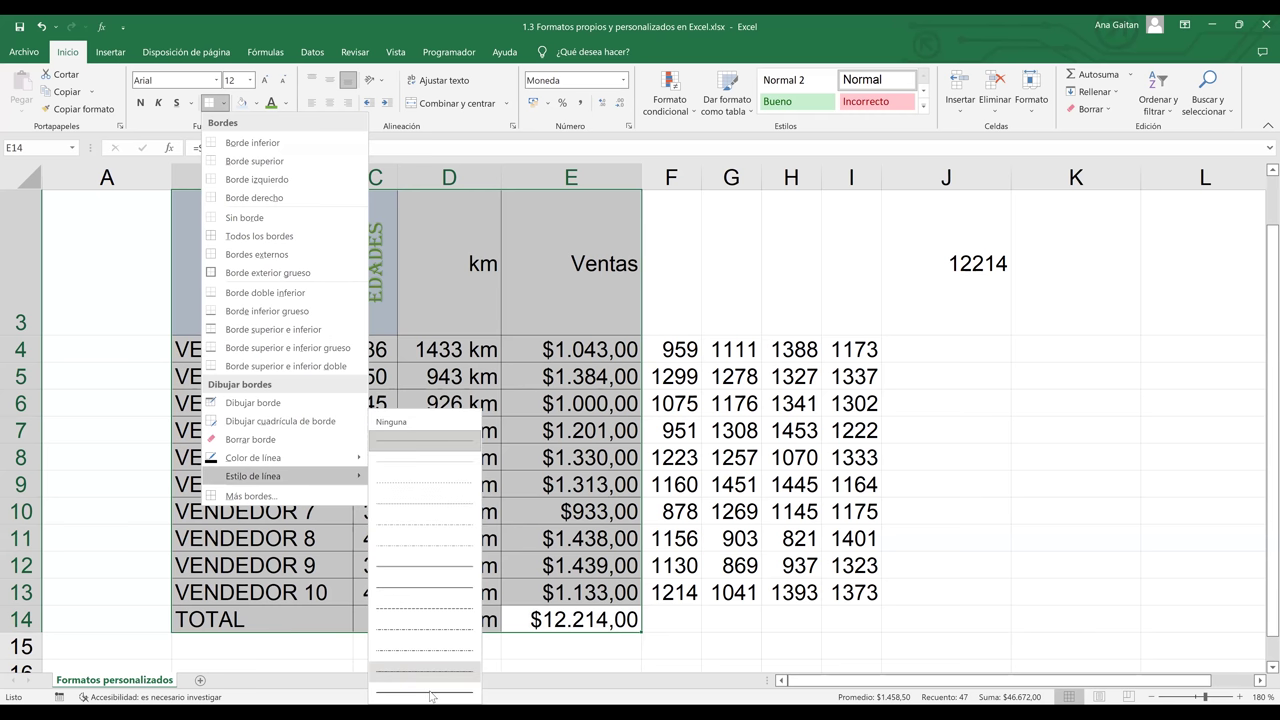
left_click(407, 471)
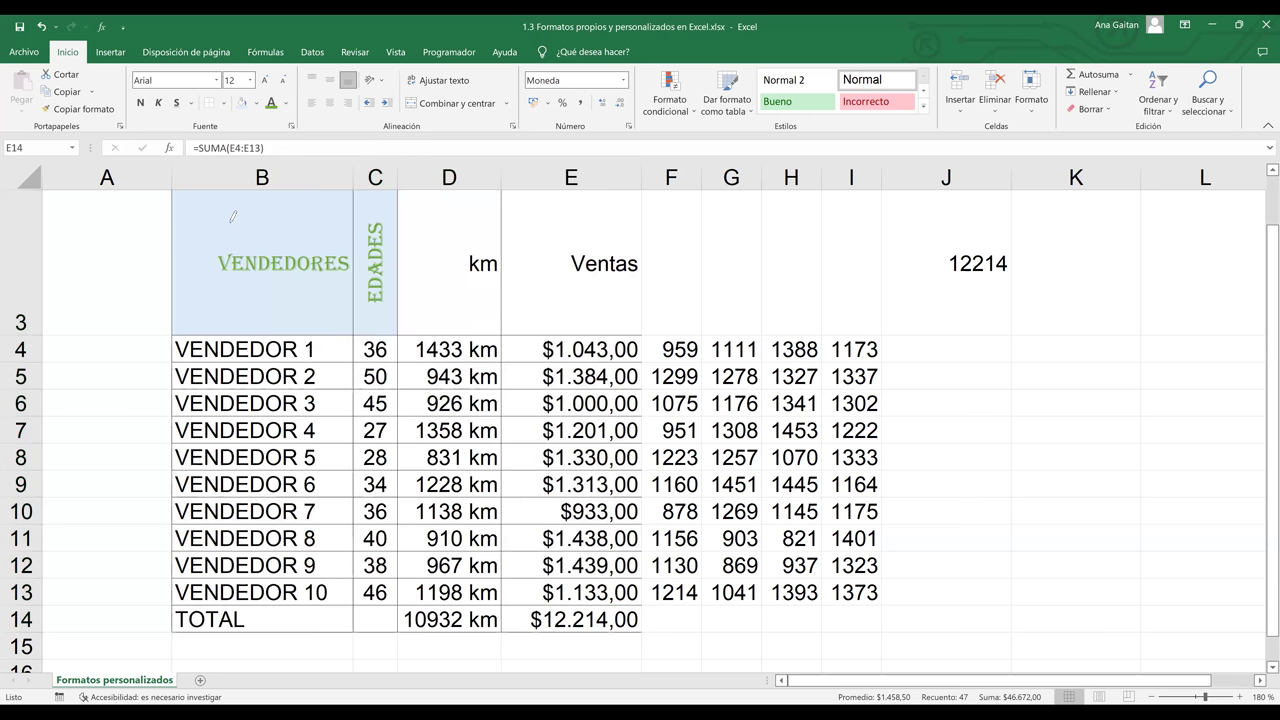
left_click(224, 103)
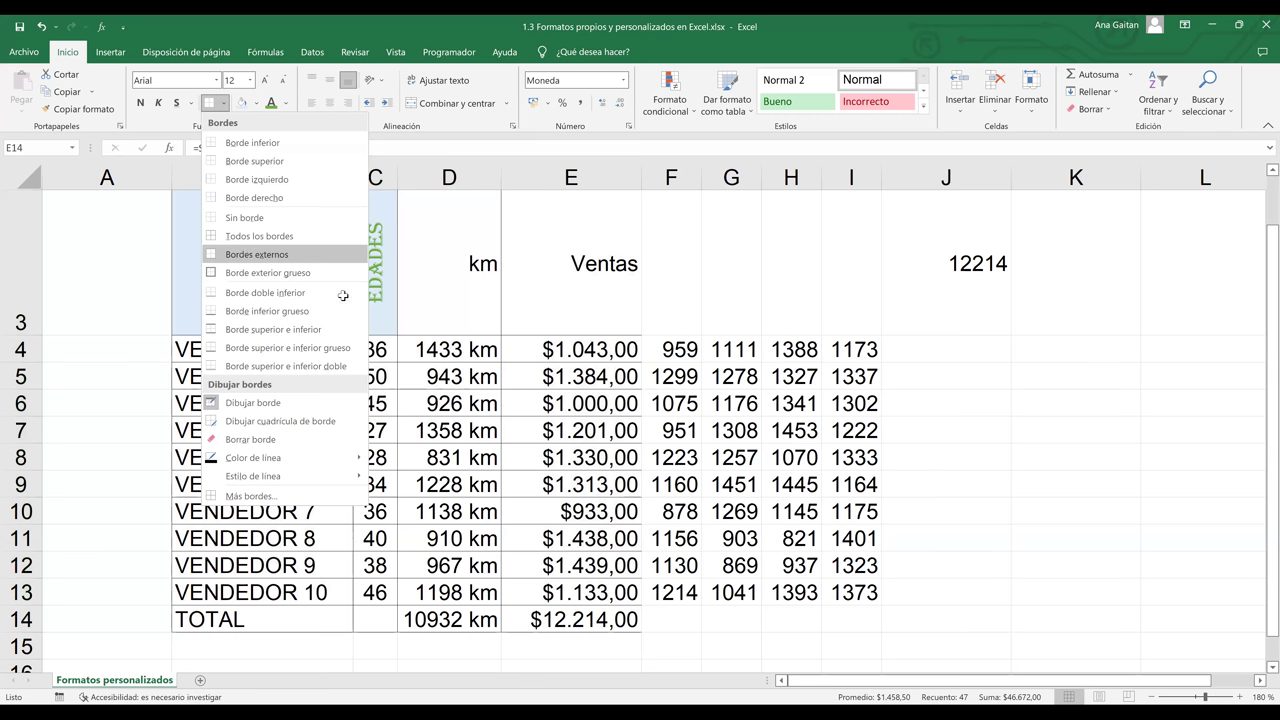
left_click(241, 256)
left_click(550, 355)
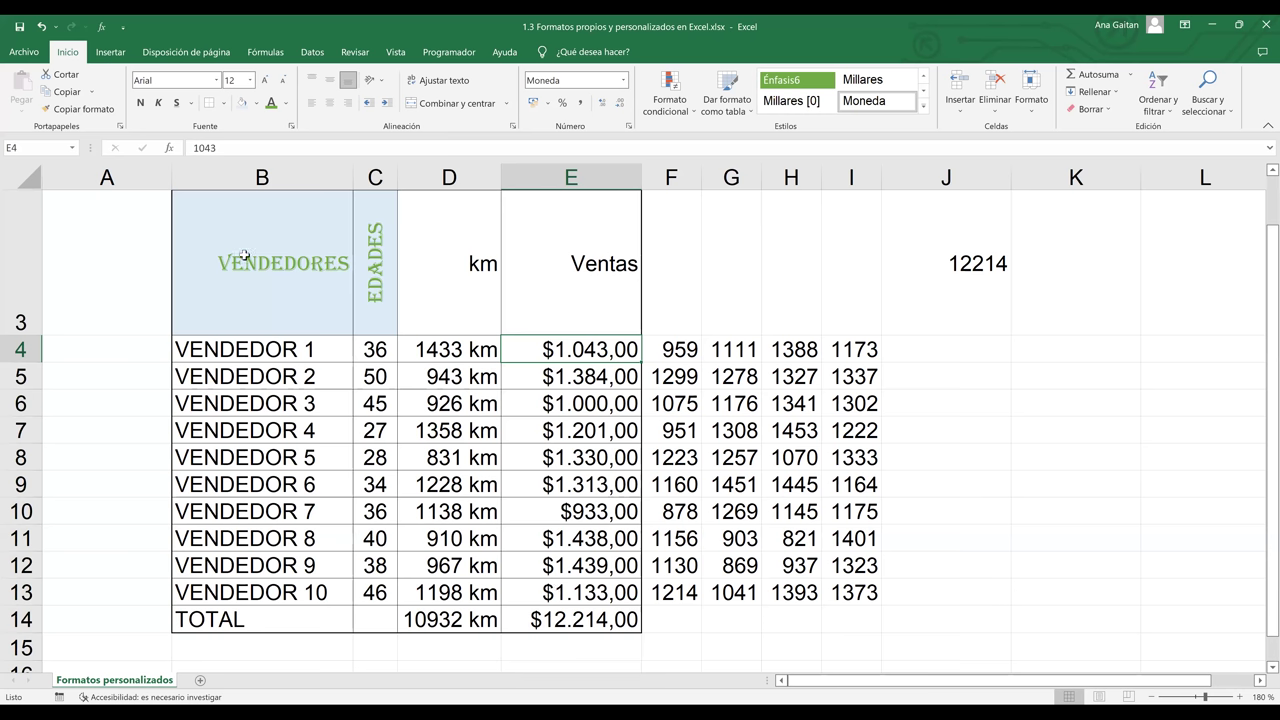
key("Right")
key("Right")
key("Right")
key("Down")
key("Down")
key("Down")
key("Down")
key("Down")
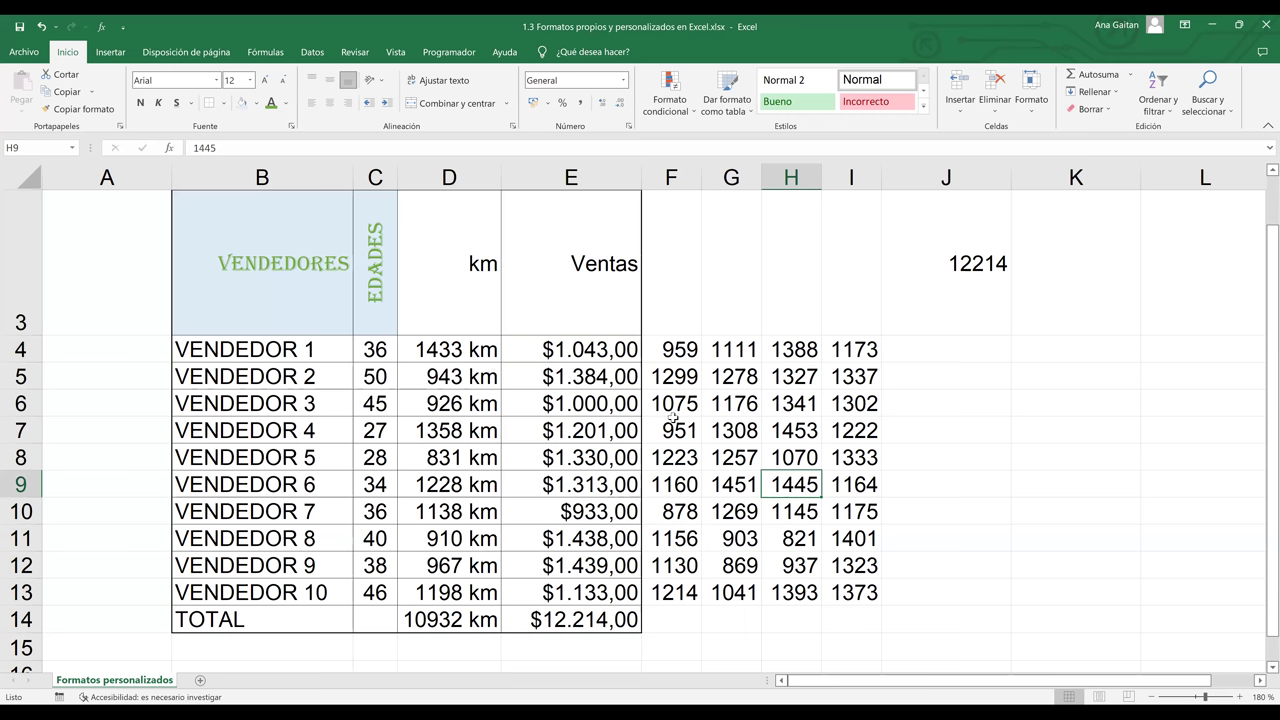
key("Left")
key("Left")
key("Up")
key("Up")
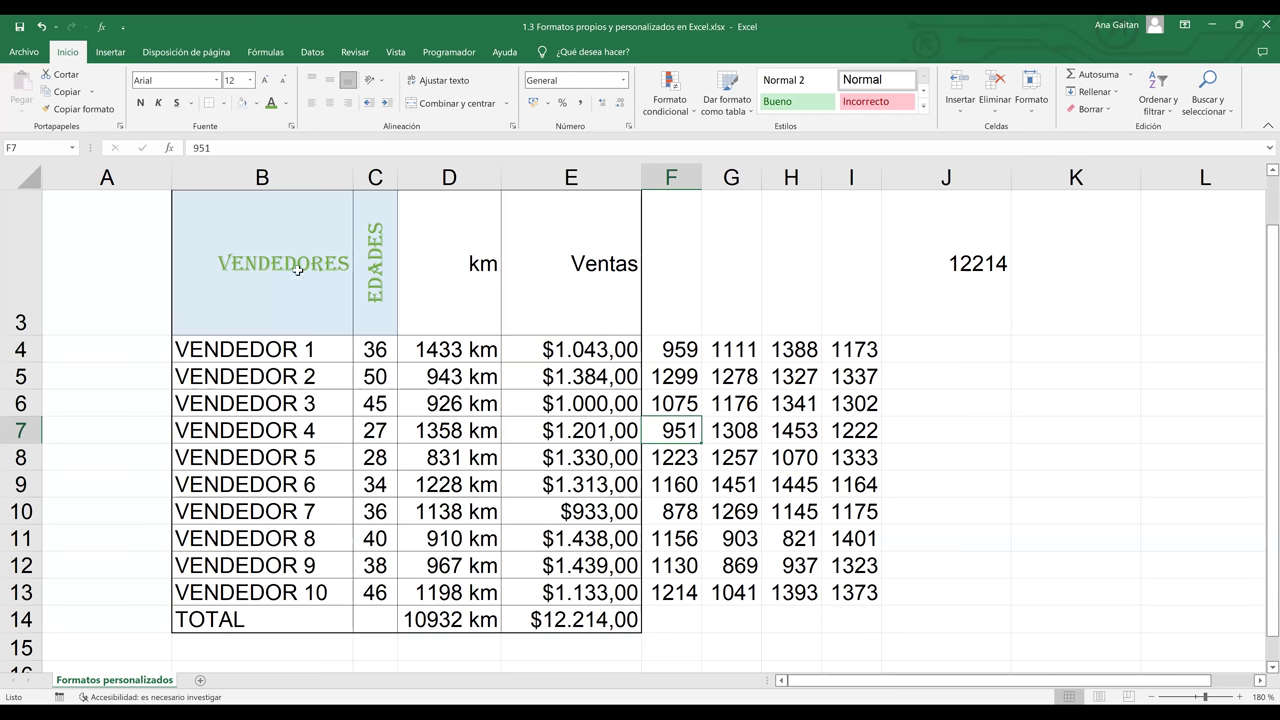
left_click(297, 270)
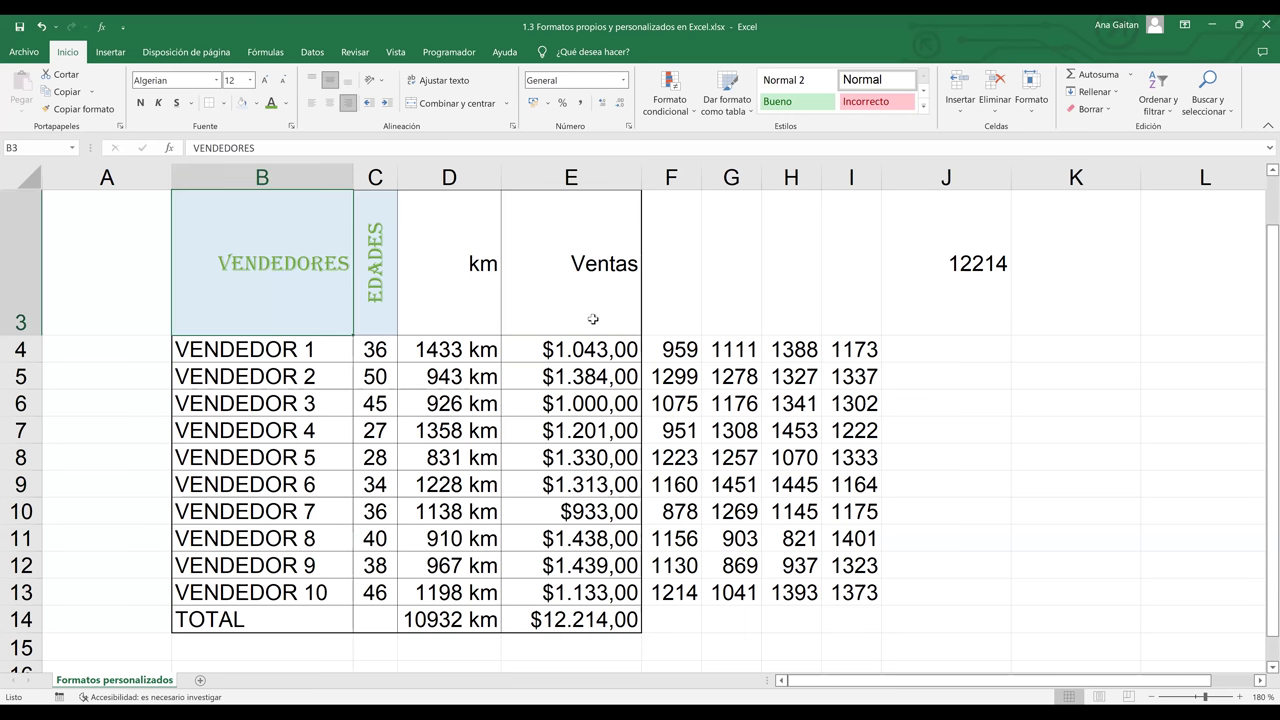
left_click(585, 543)
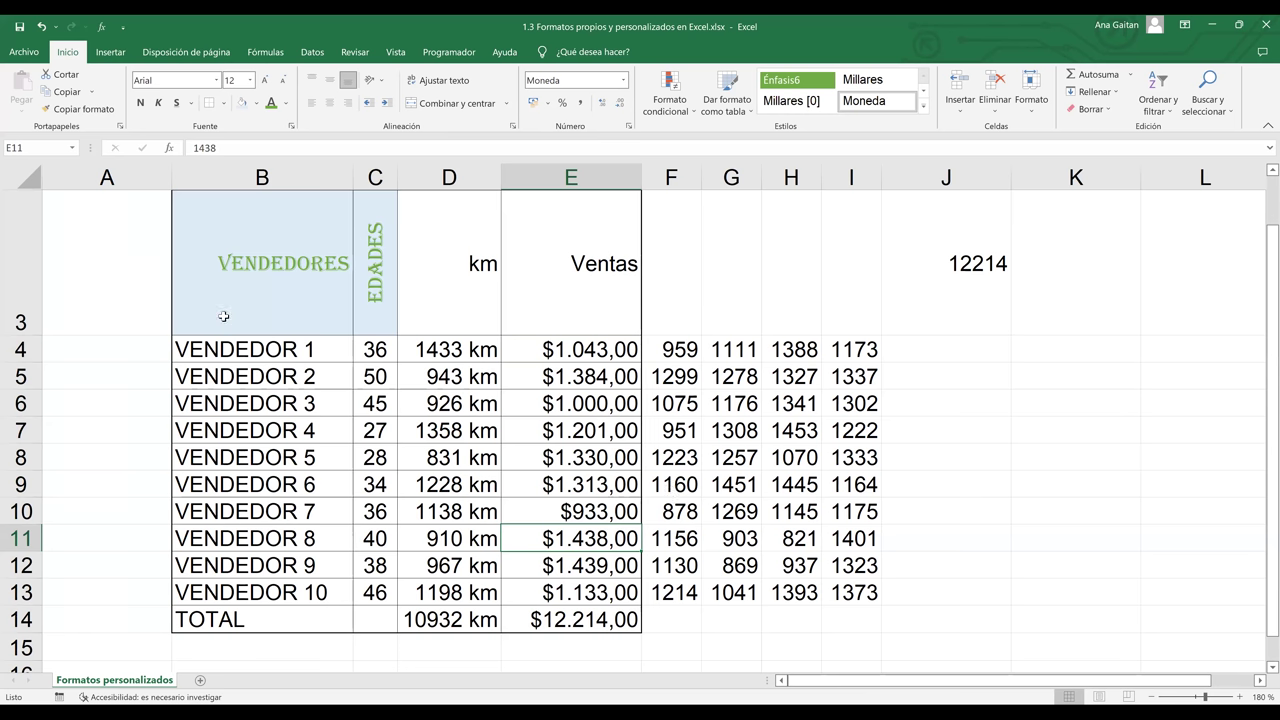
key("Up")
key("Up")
key("Right")
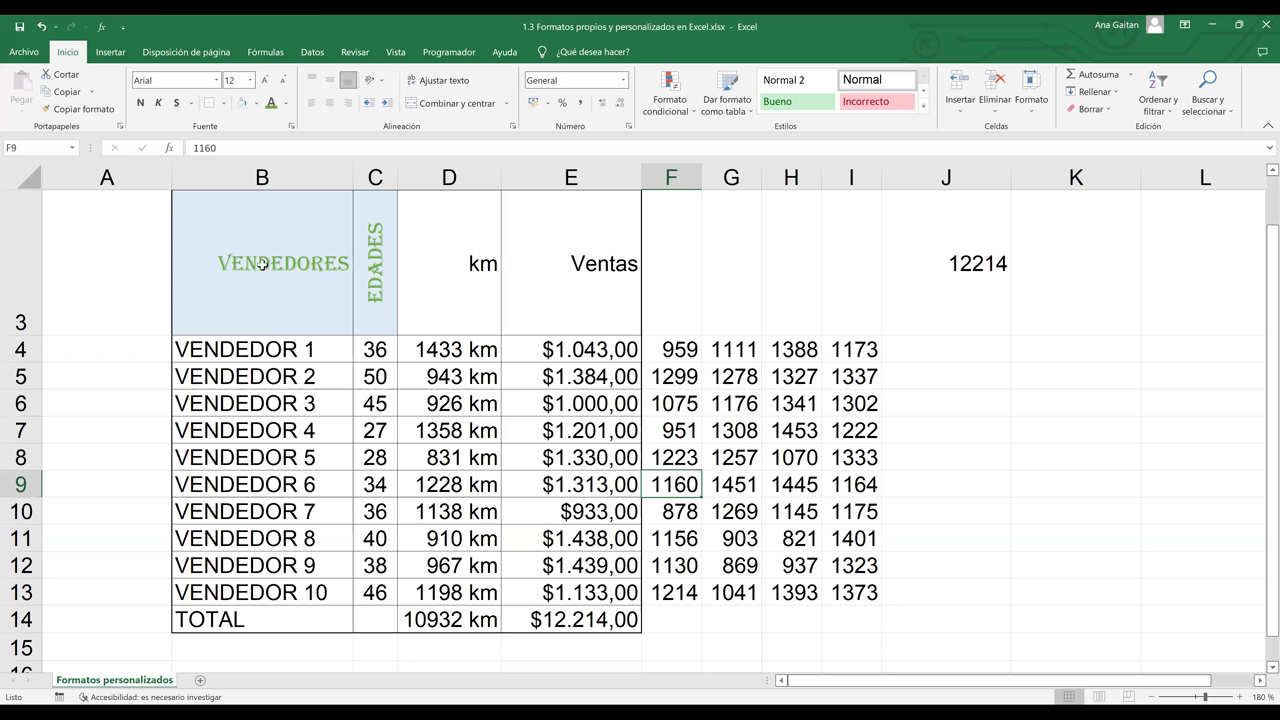
left_click(338, 240)
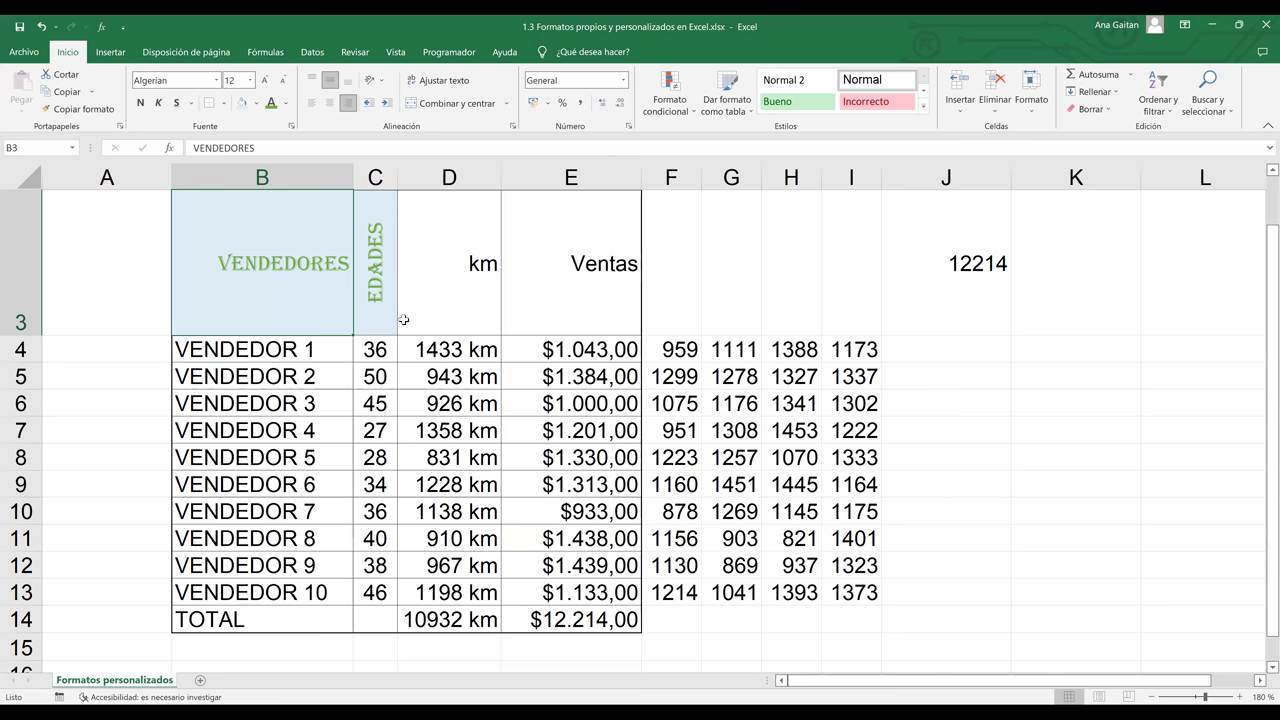
left_click(567, 399)
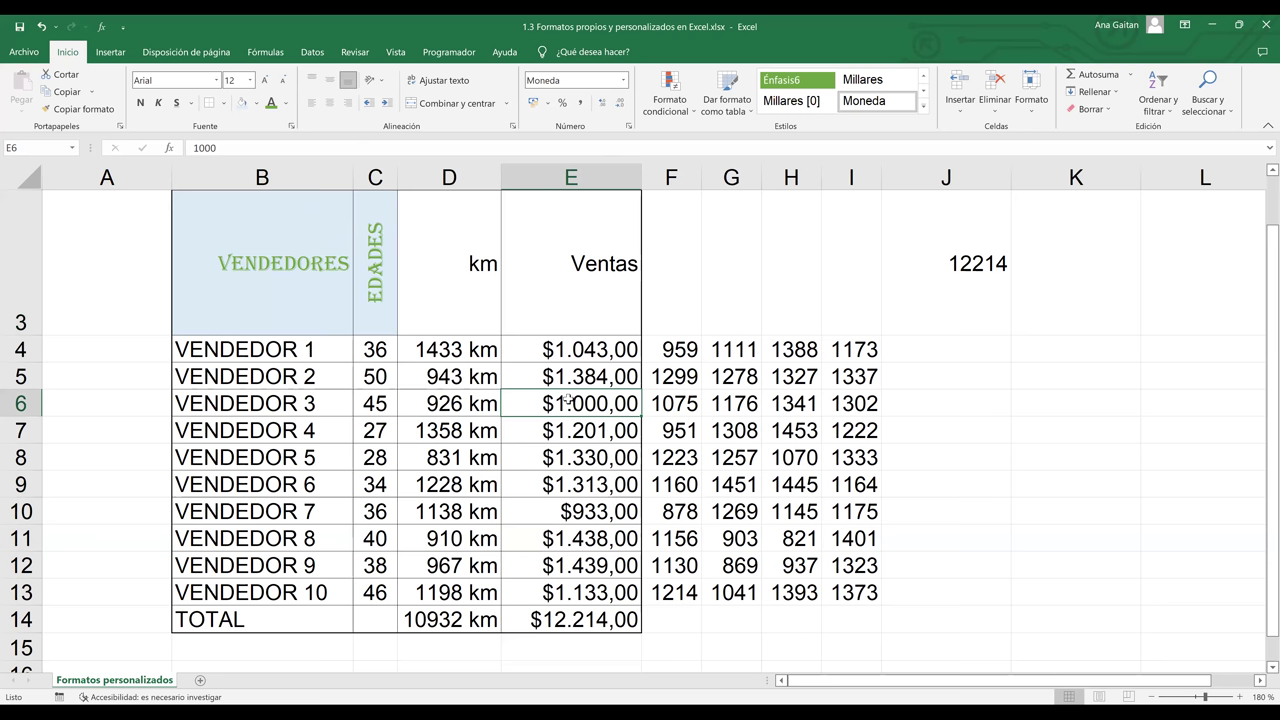
left_click(771, 419)
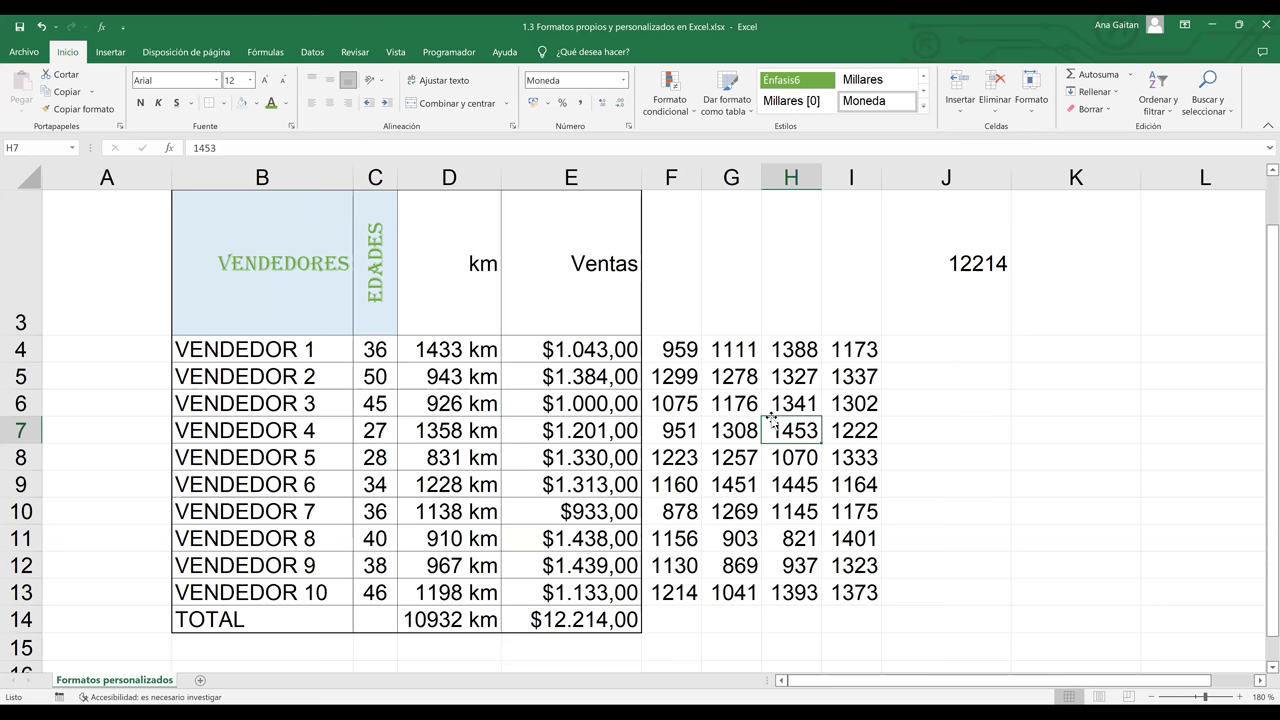
left_click(583, 537)
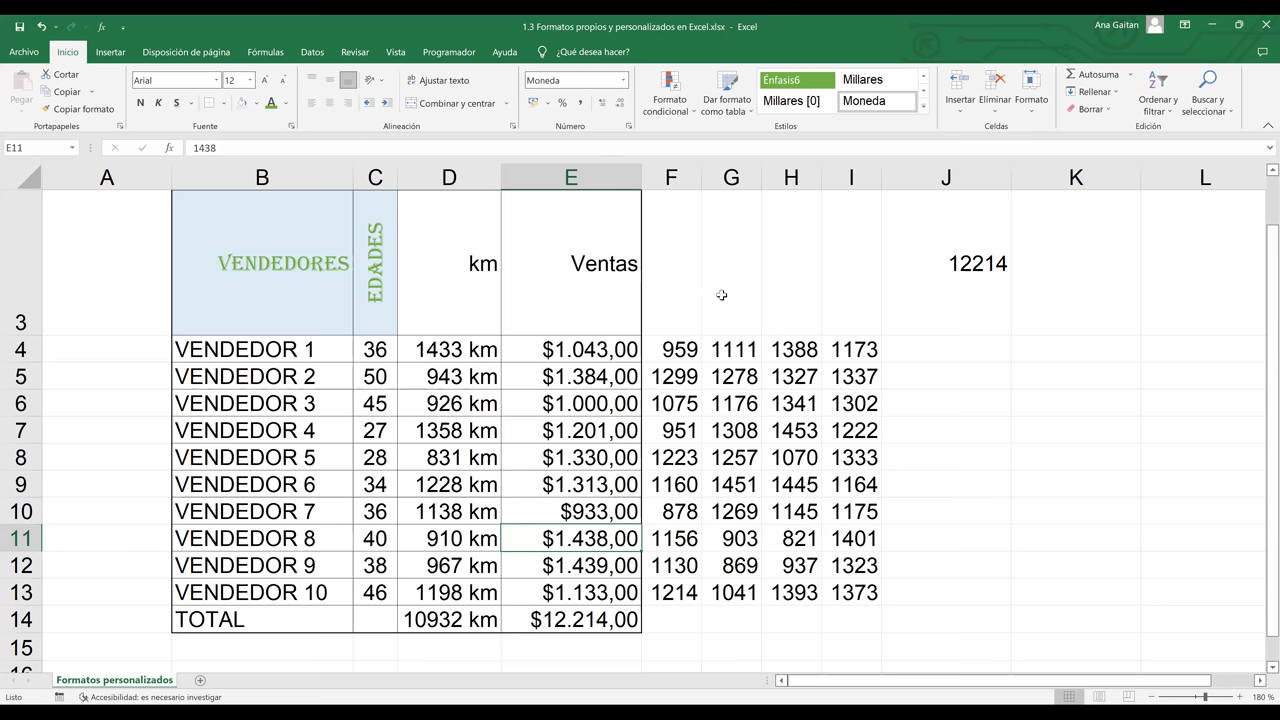
left_click_drag(670, 295, 726, 295)
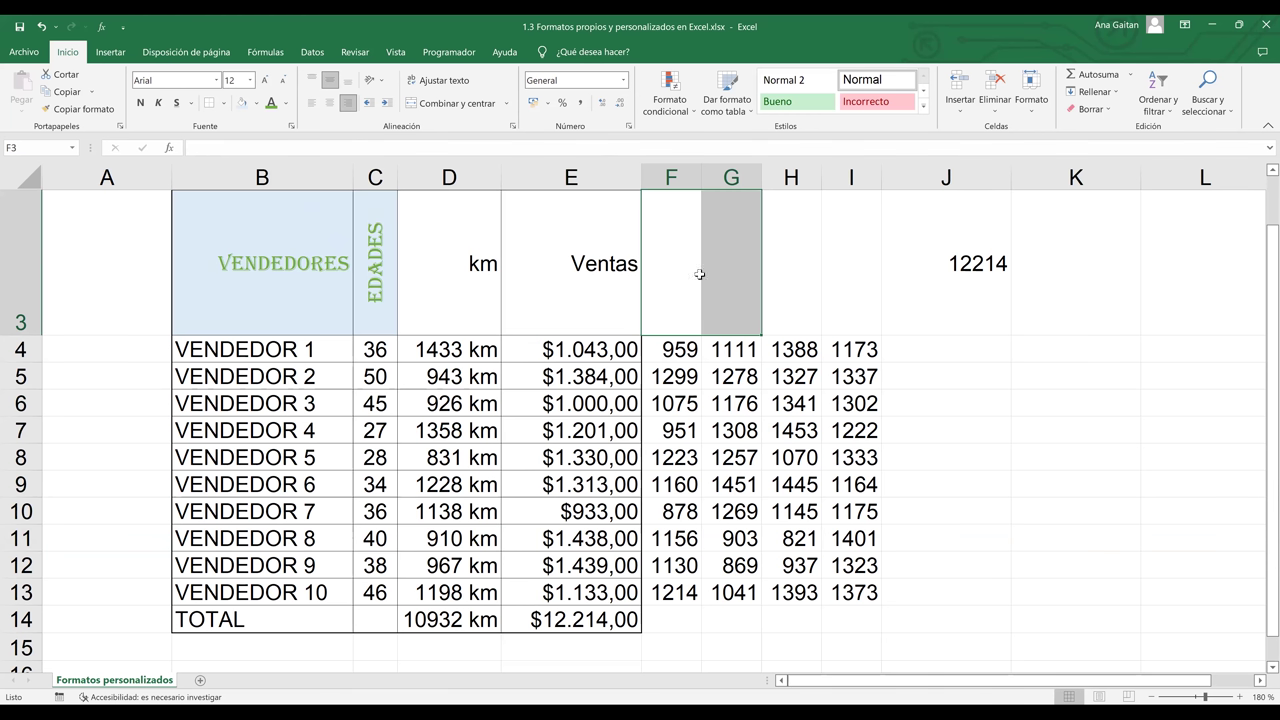
left_click(771, 433)
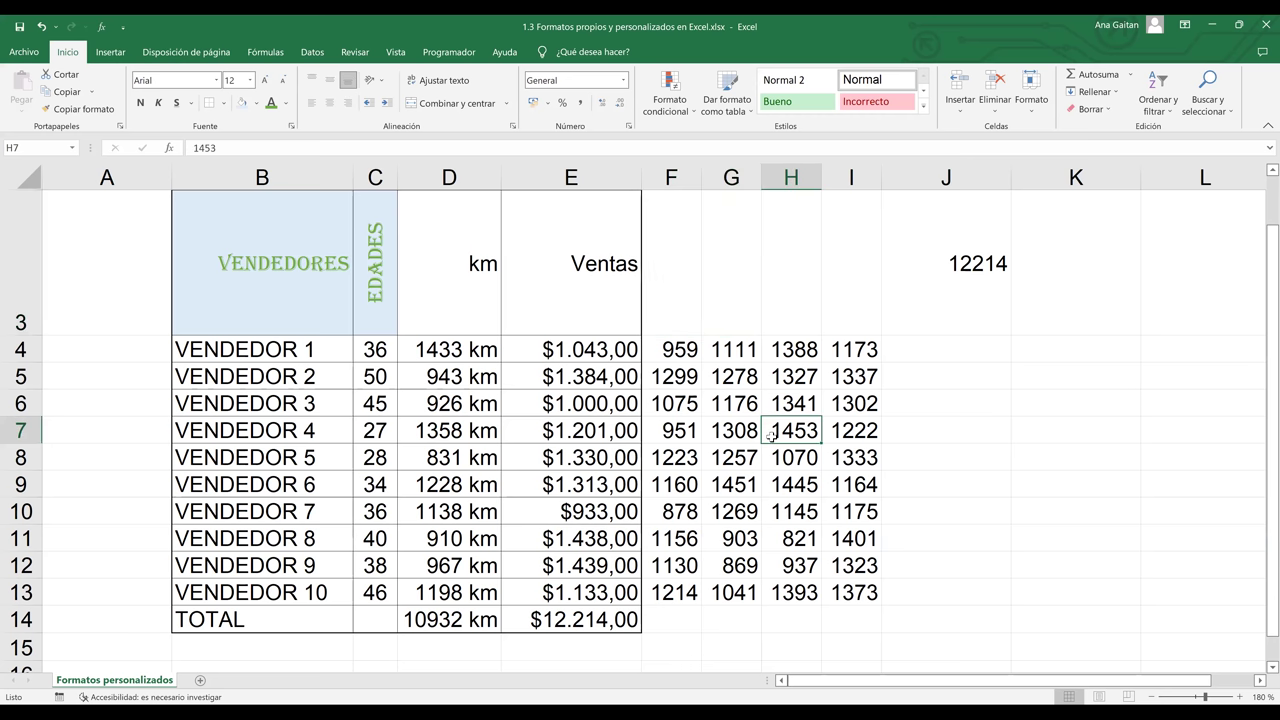